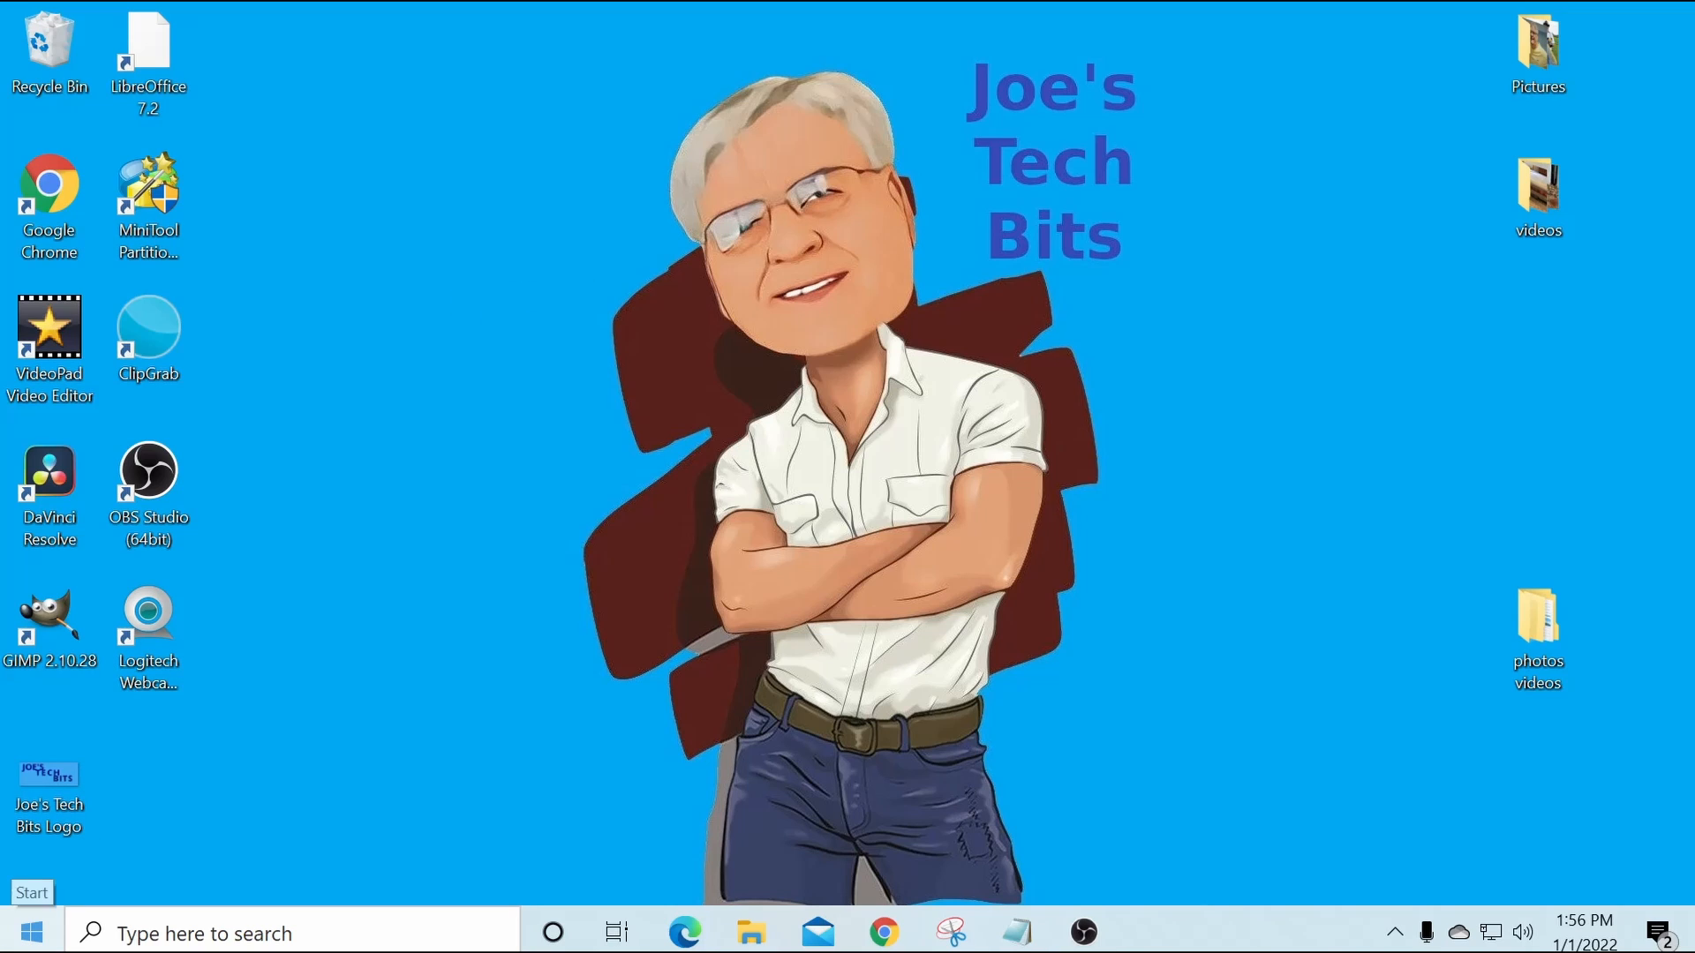
Open the Ease of Access settings in Windows Settings and look through the Vision, Hearing and Interaction categories.
click(7, 943)
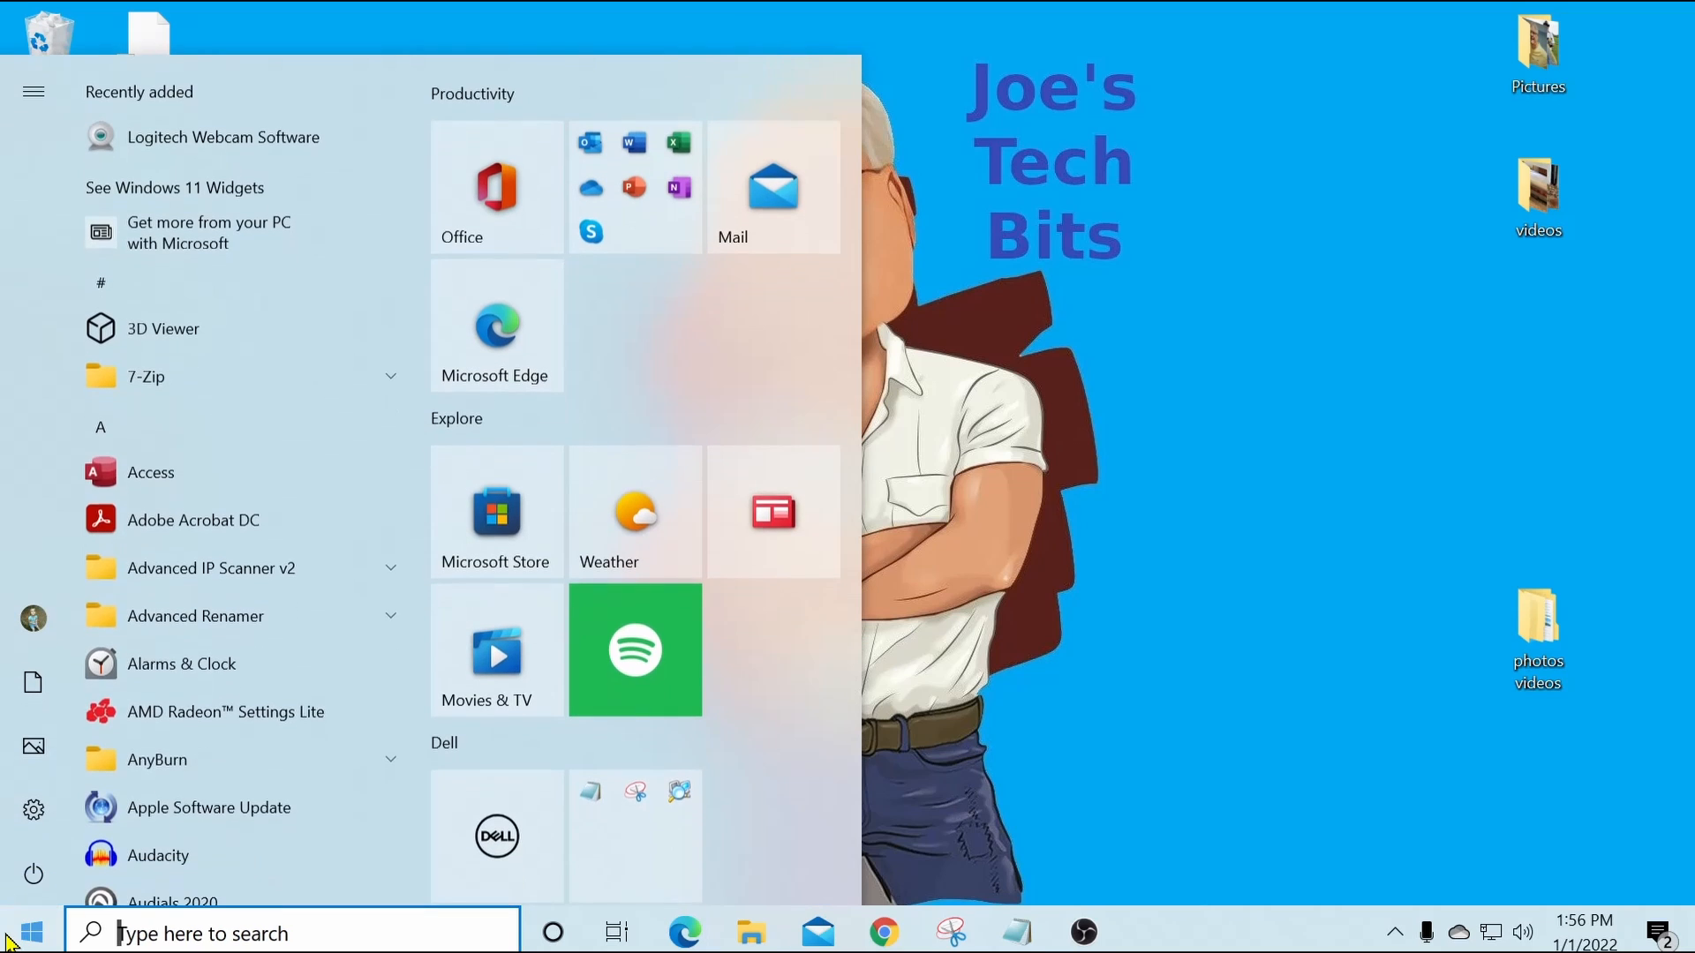
click(30, 810)
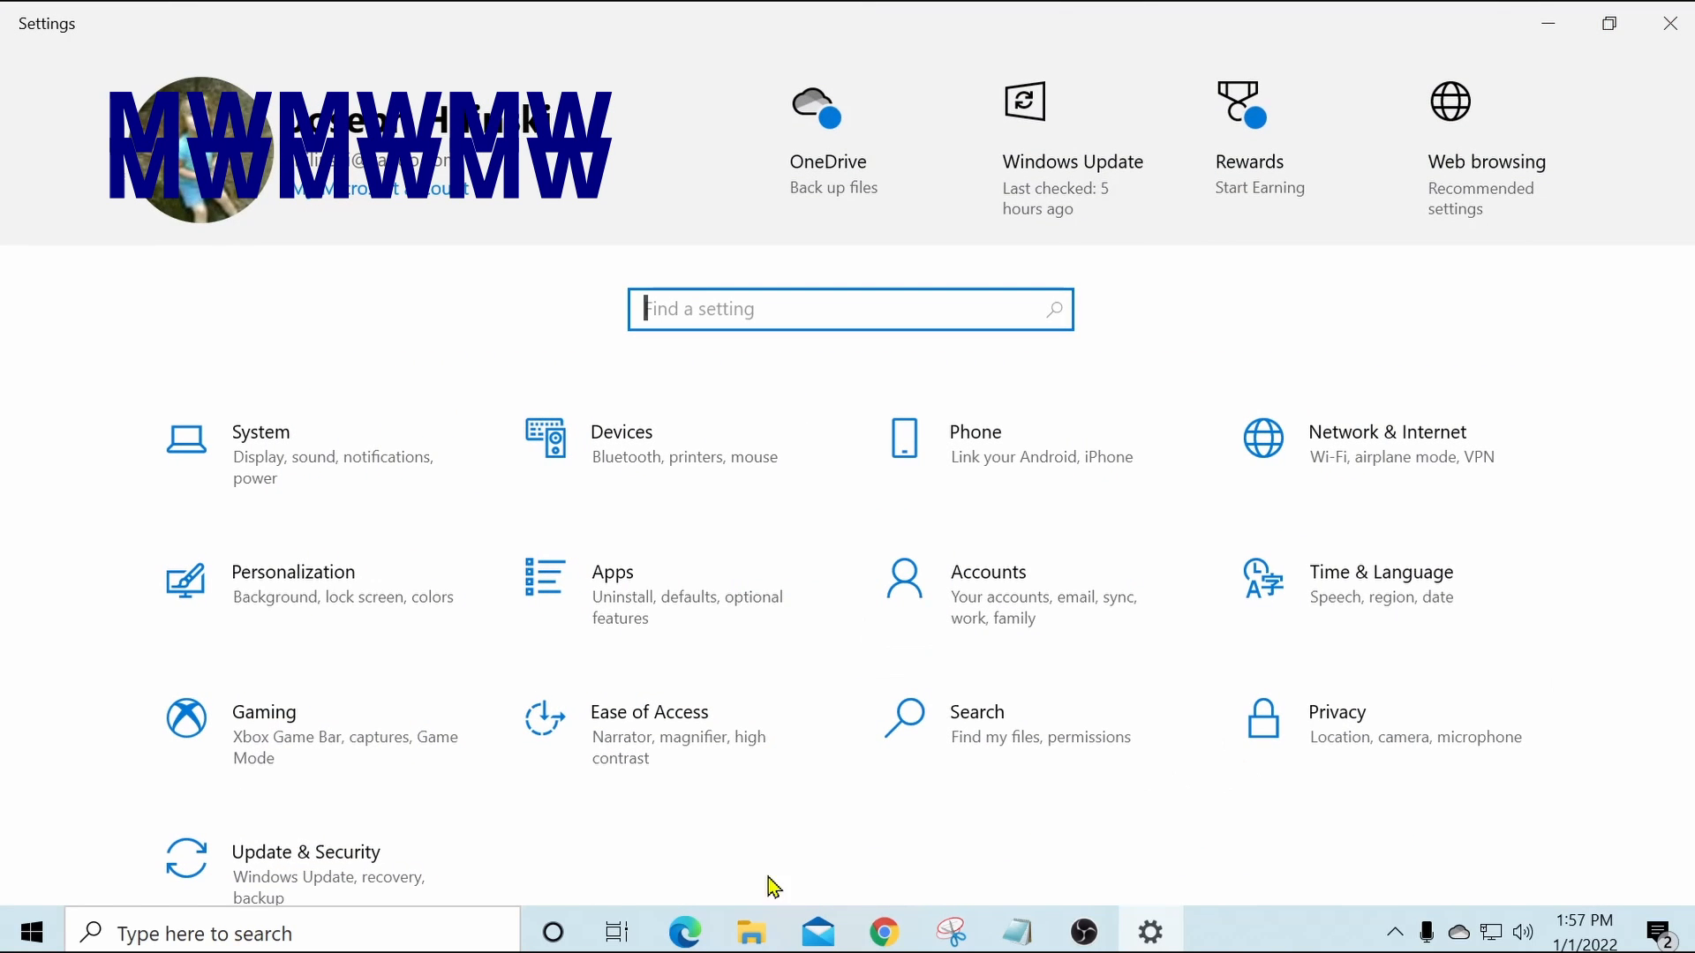
click(602, 743)
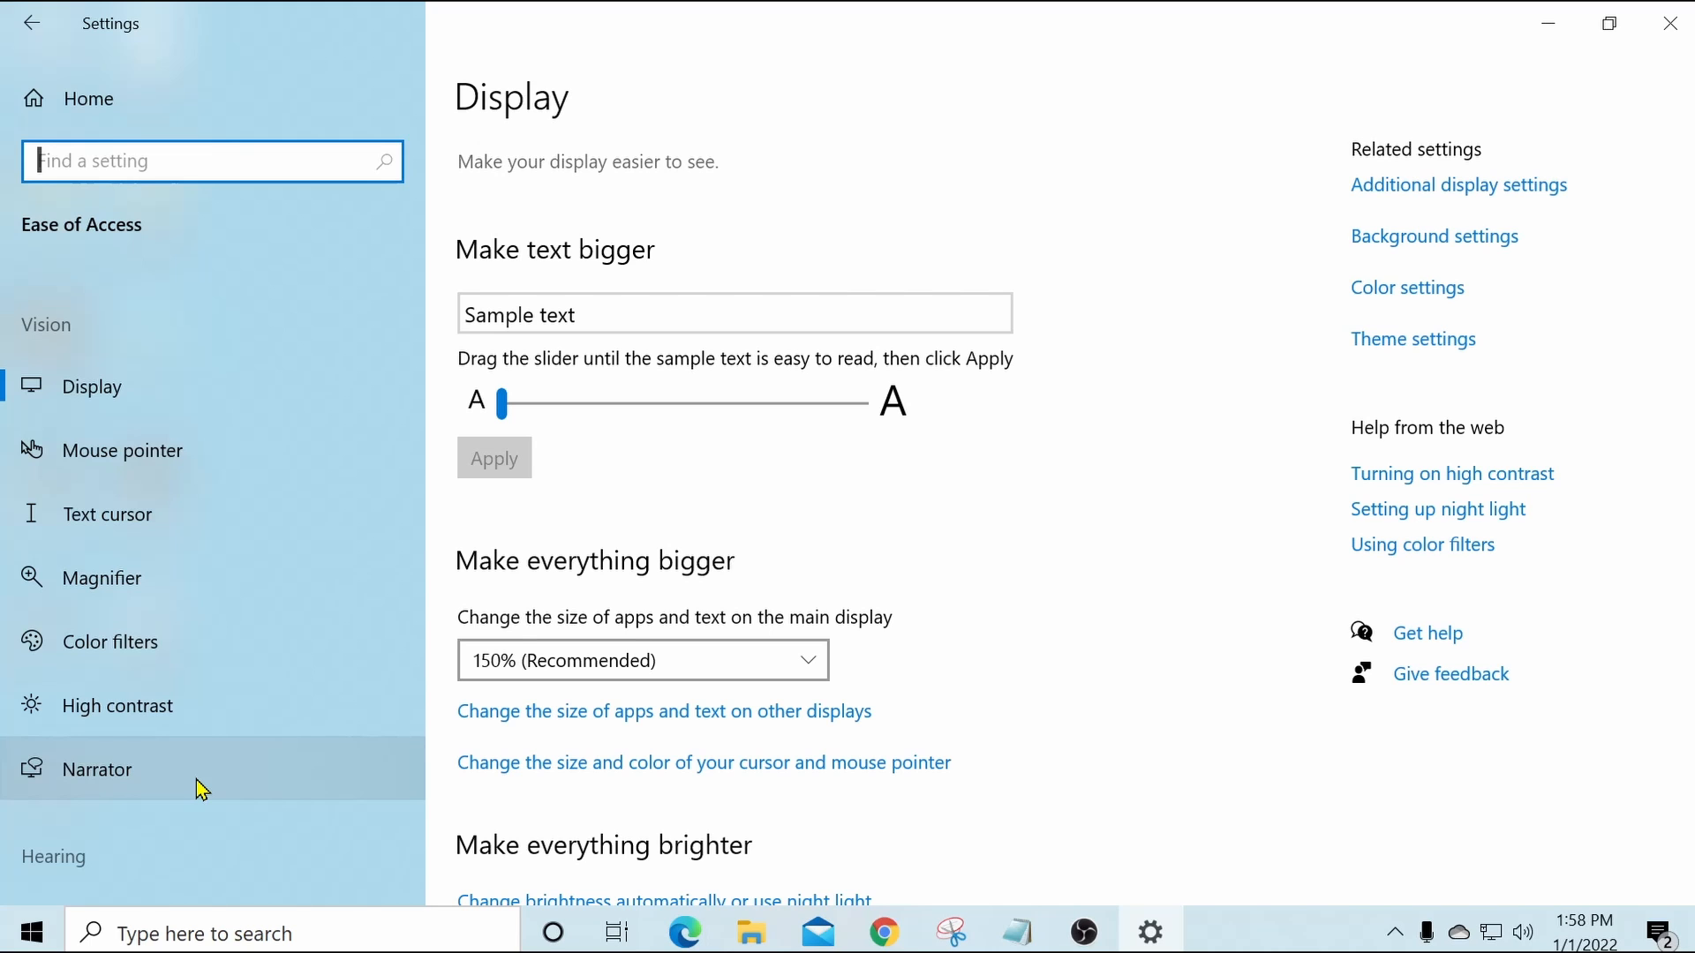
scroll(202, 788, down, 4)
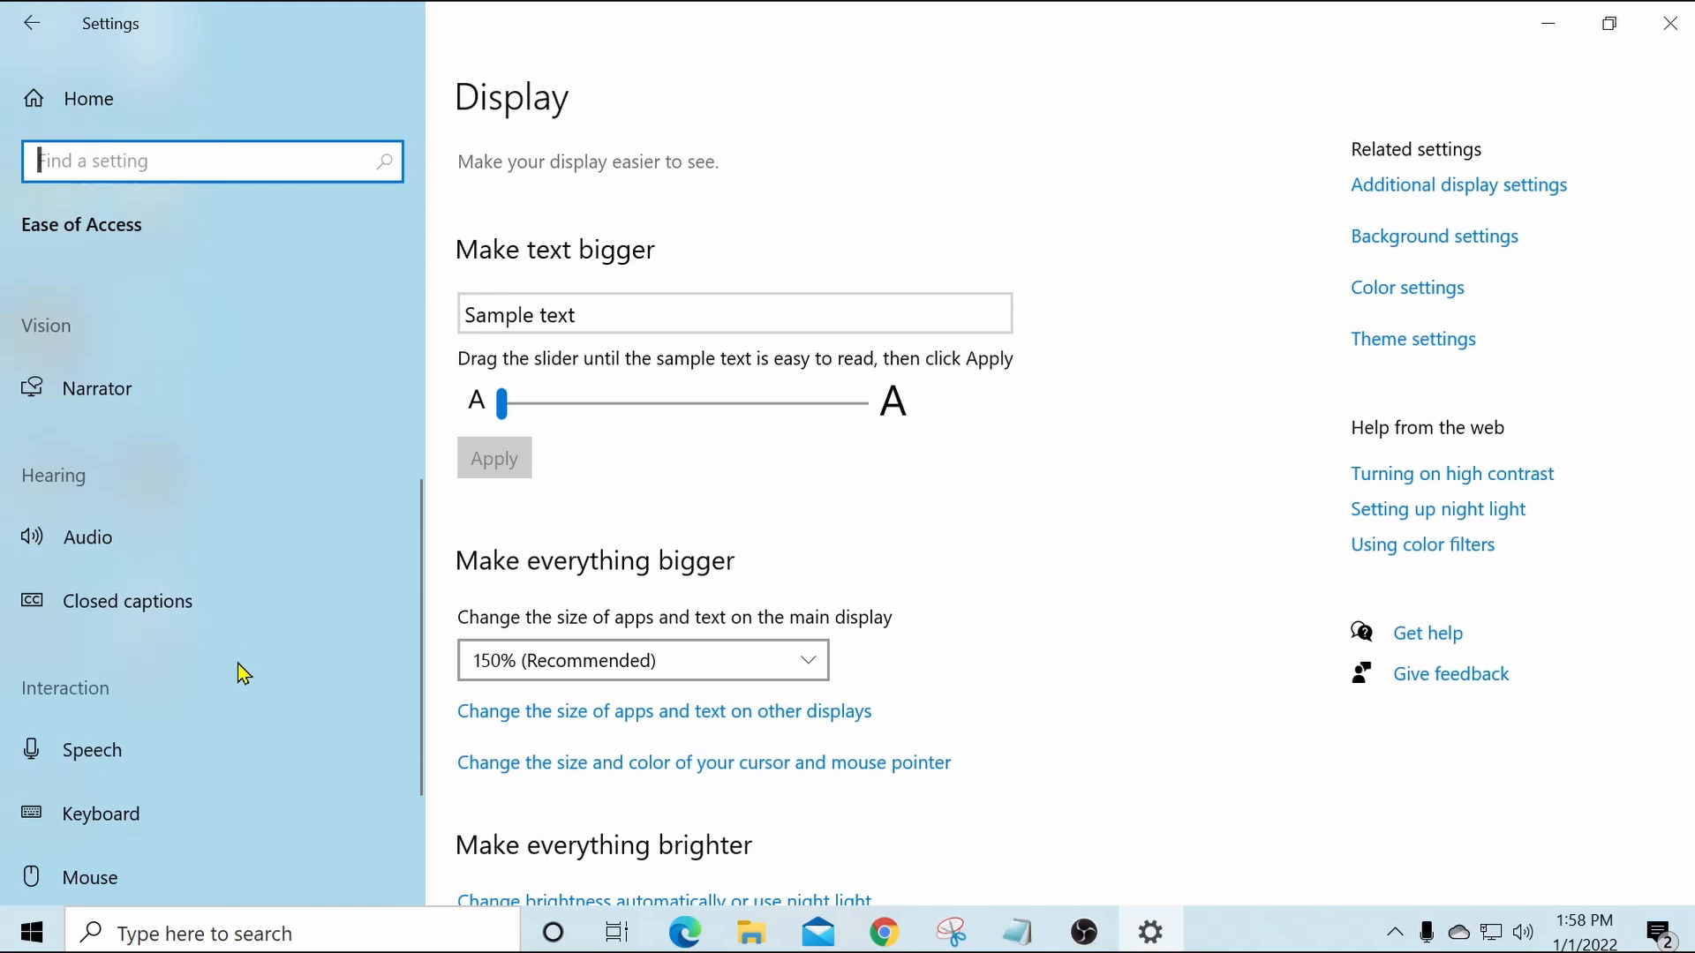
scroll(238, 674, down, 2)
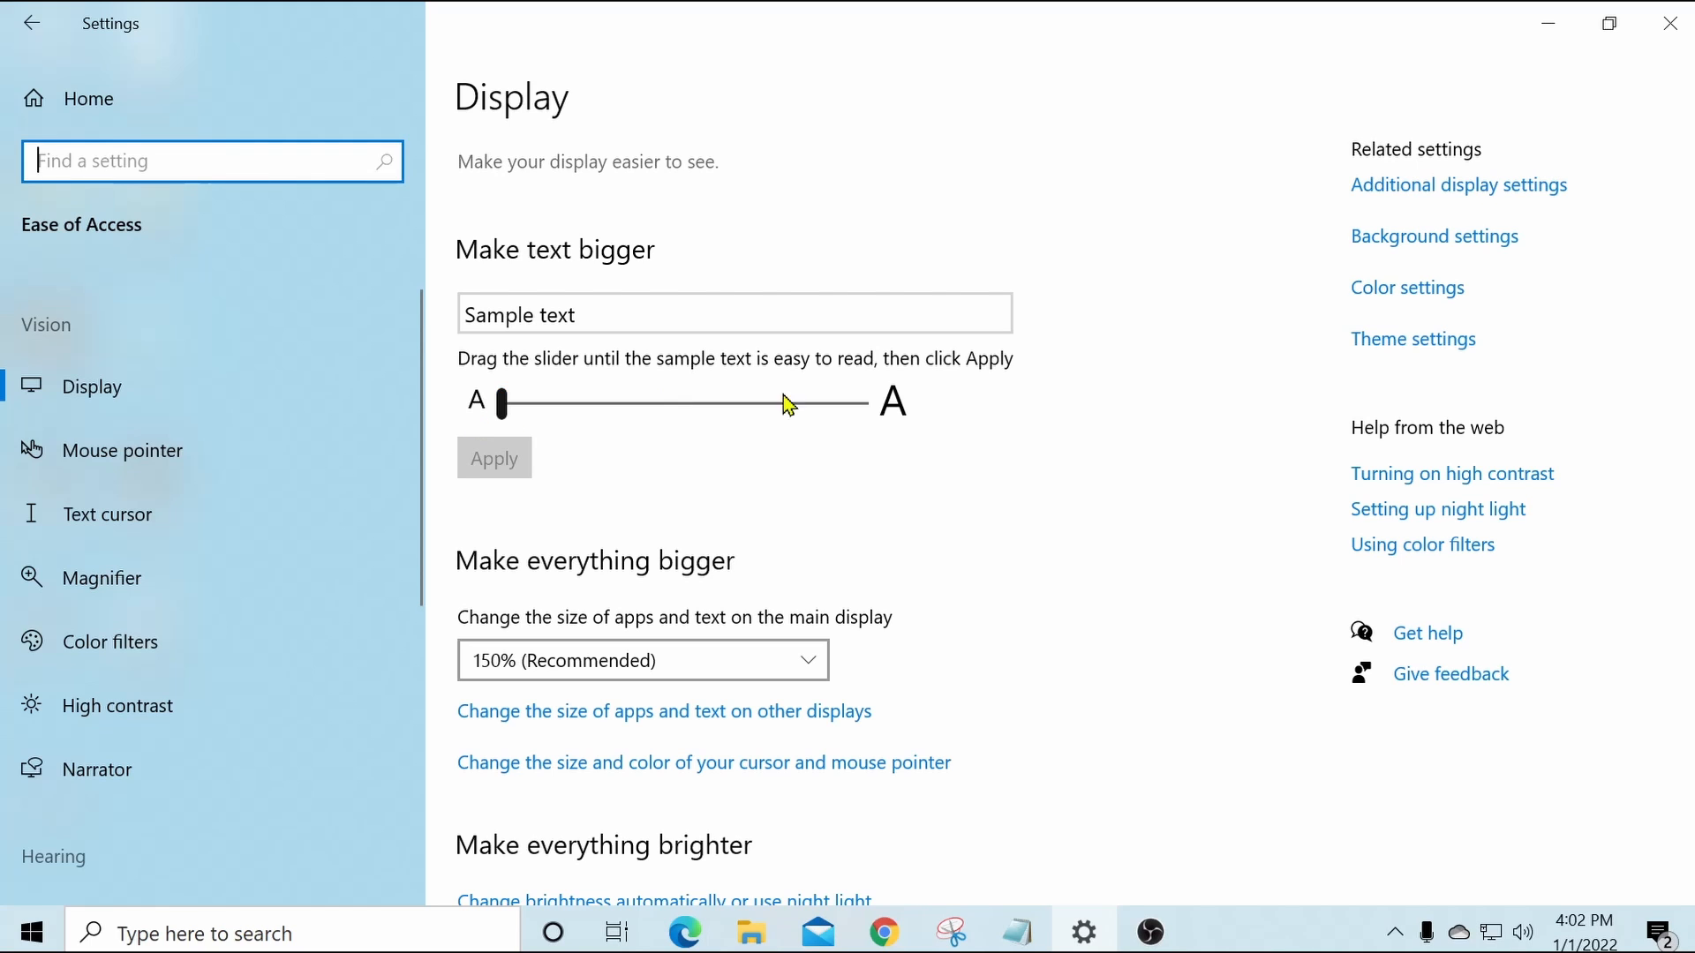
Enlarge the display text to nearly half of the size range and apply it, look over the Display page, and restore the text to 100%.
click(505, 408)
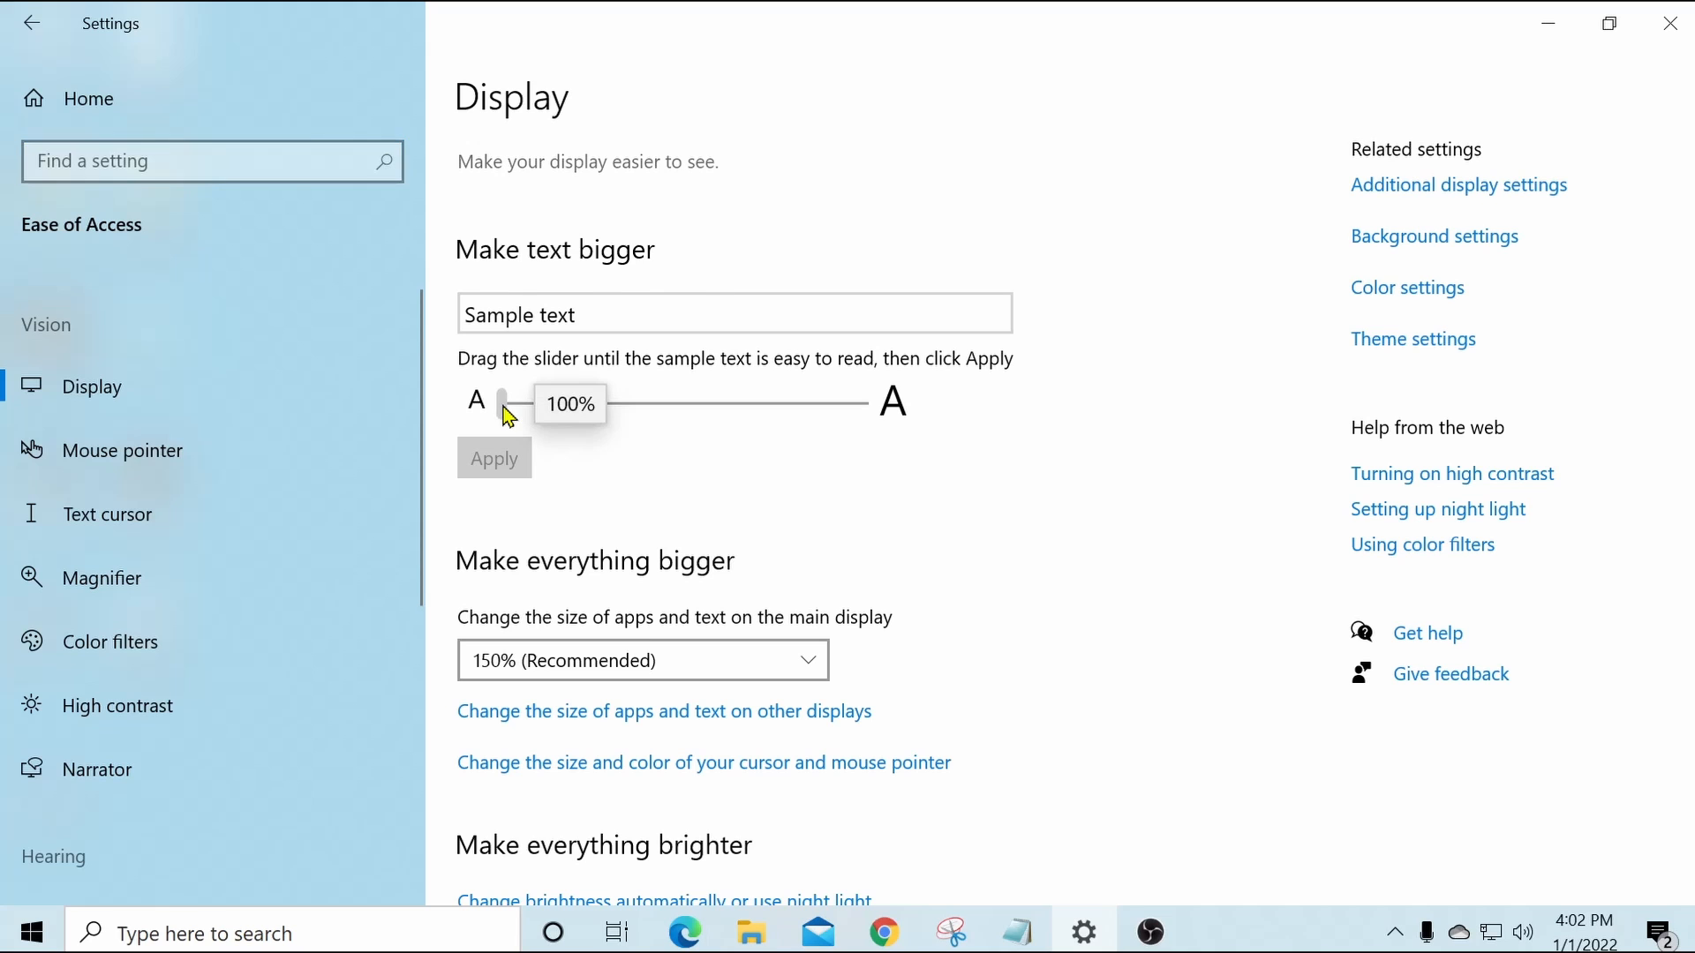
drag(509, 415, 668, 428)
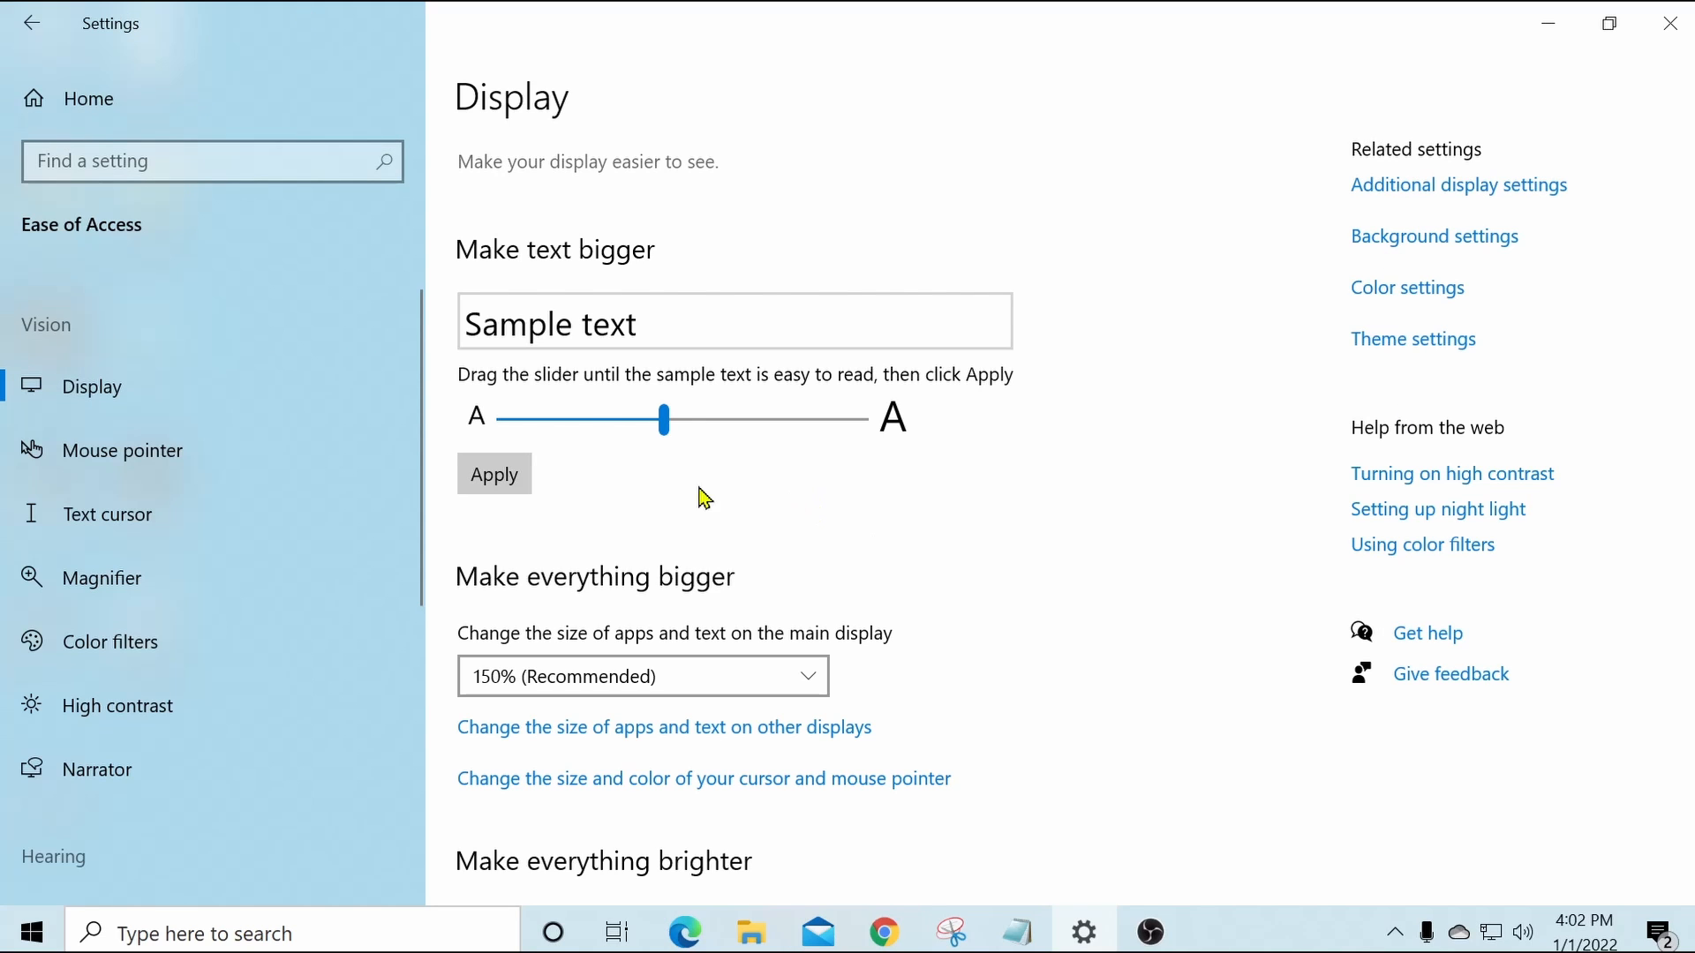
click(474, 485)
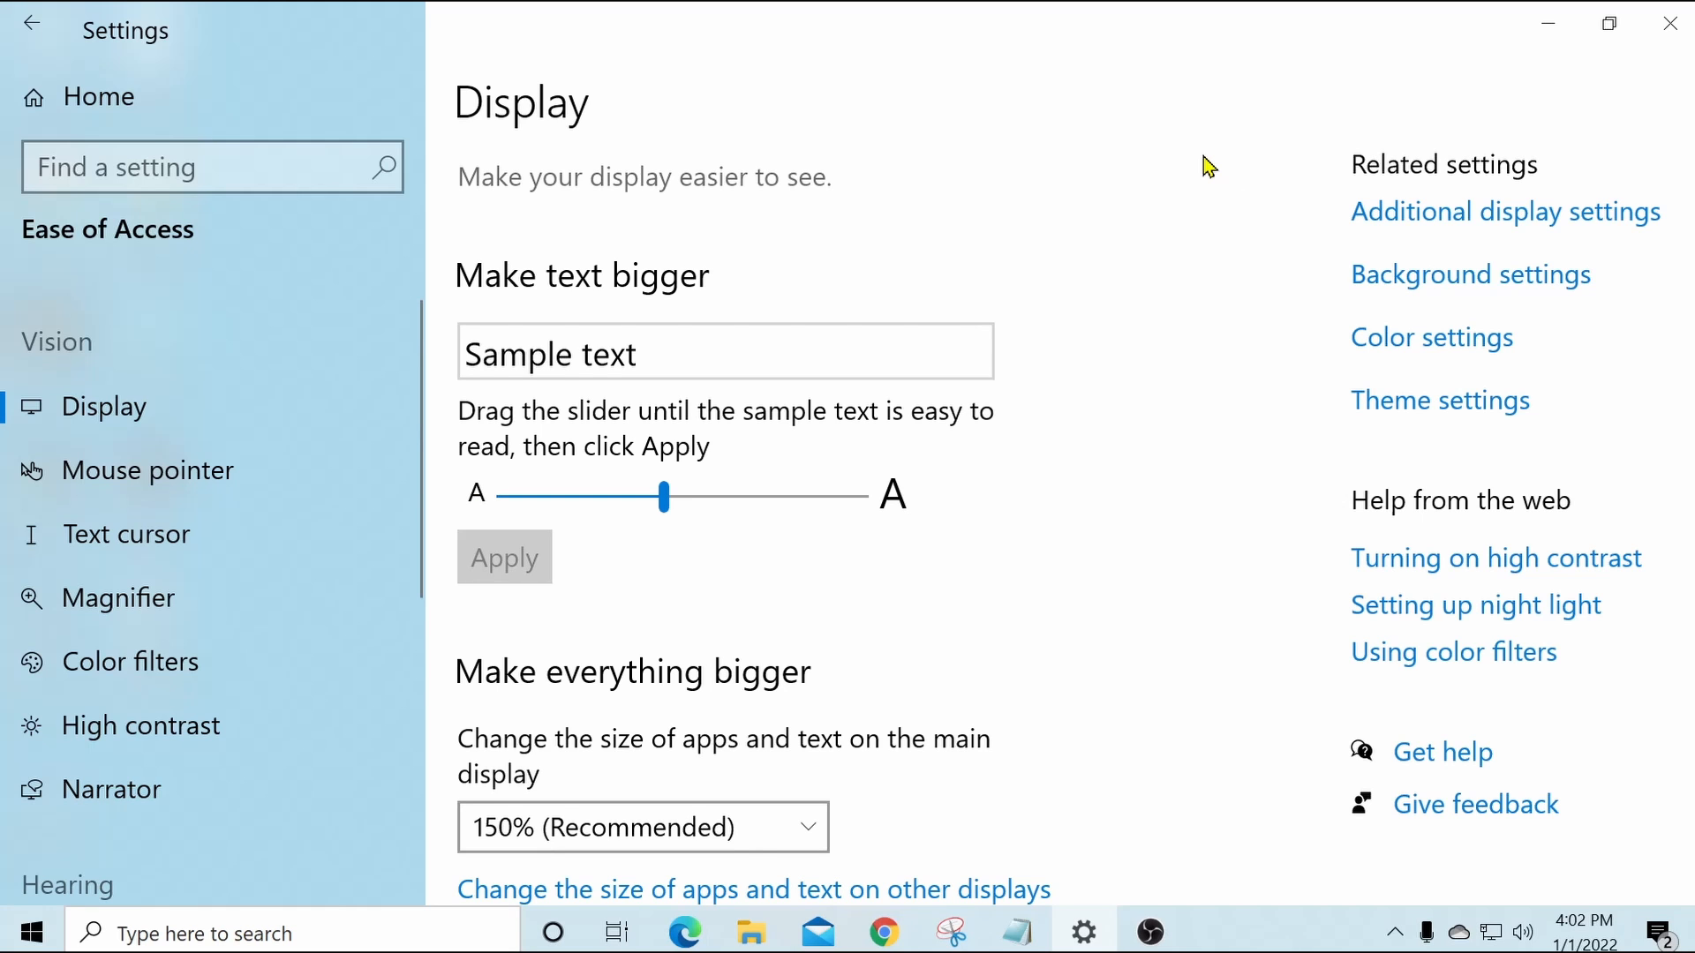
scroll(1223, 503, down, 1)
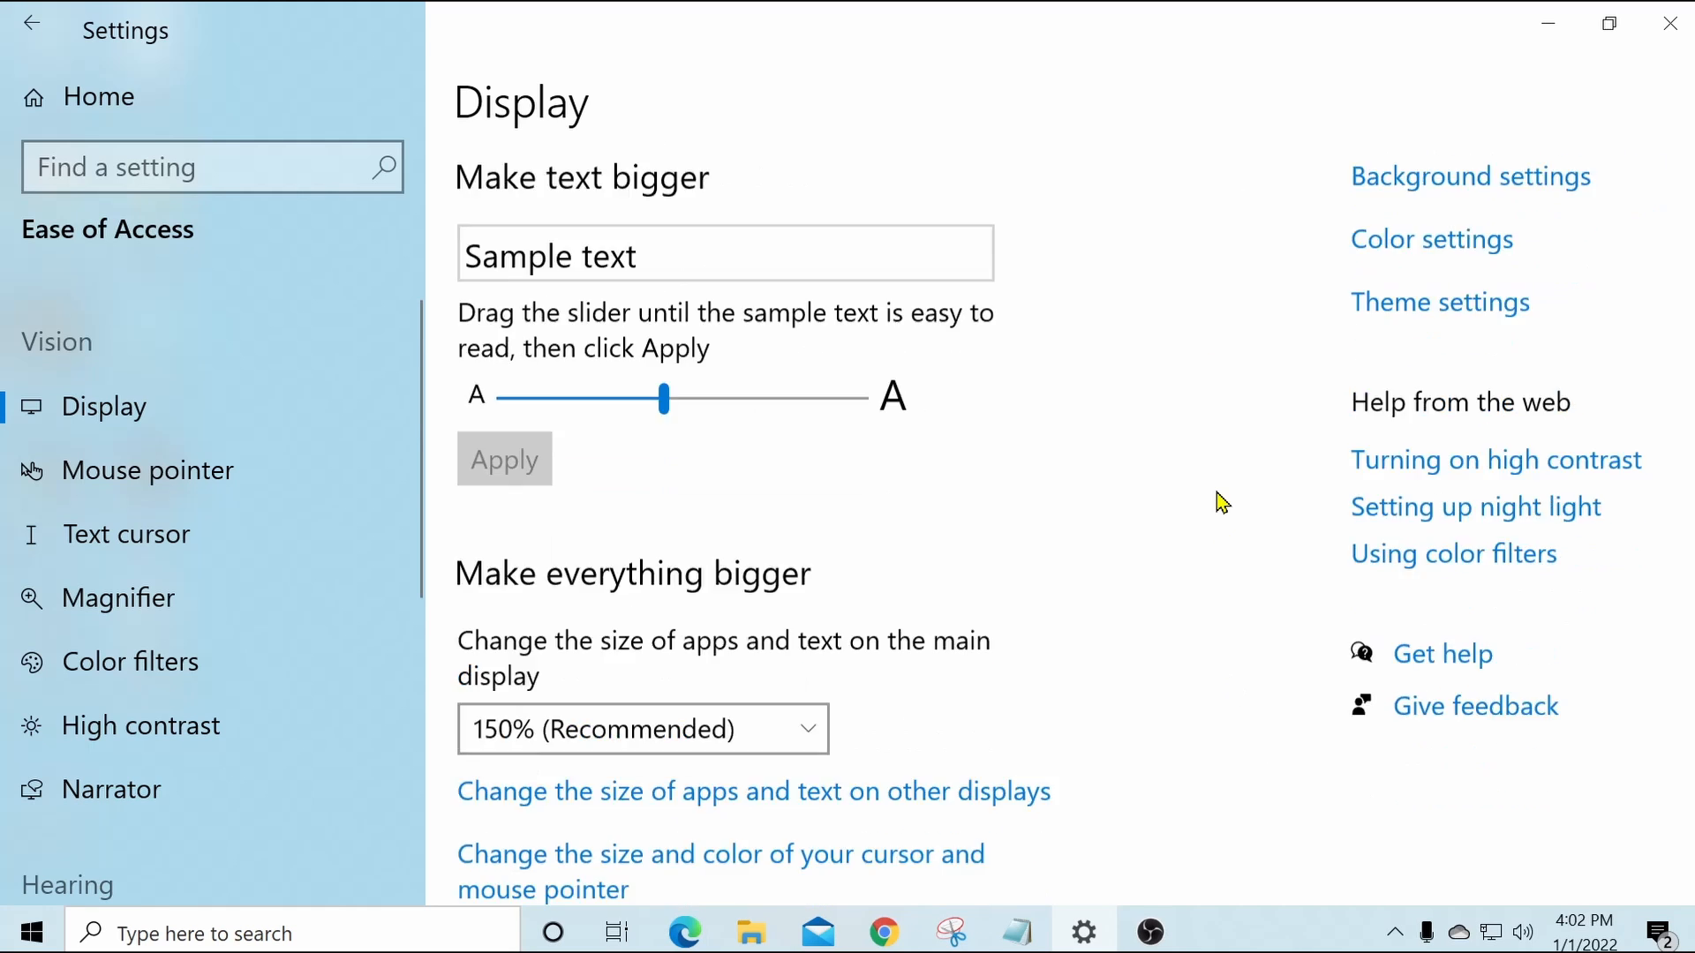
scroll(1223, 503, down, 8)
scroll(1222, 503, up, 7)
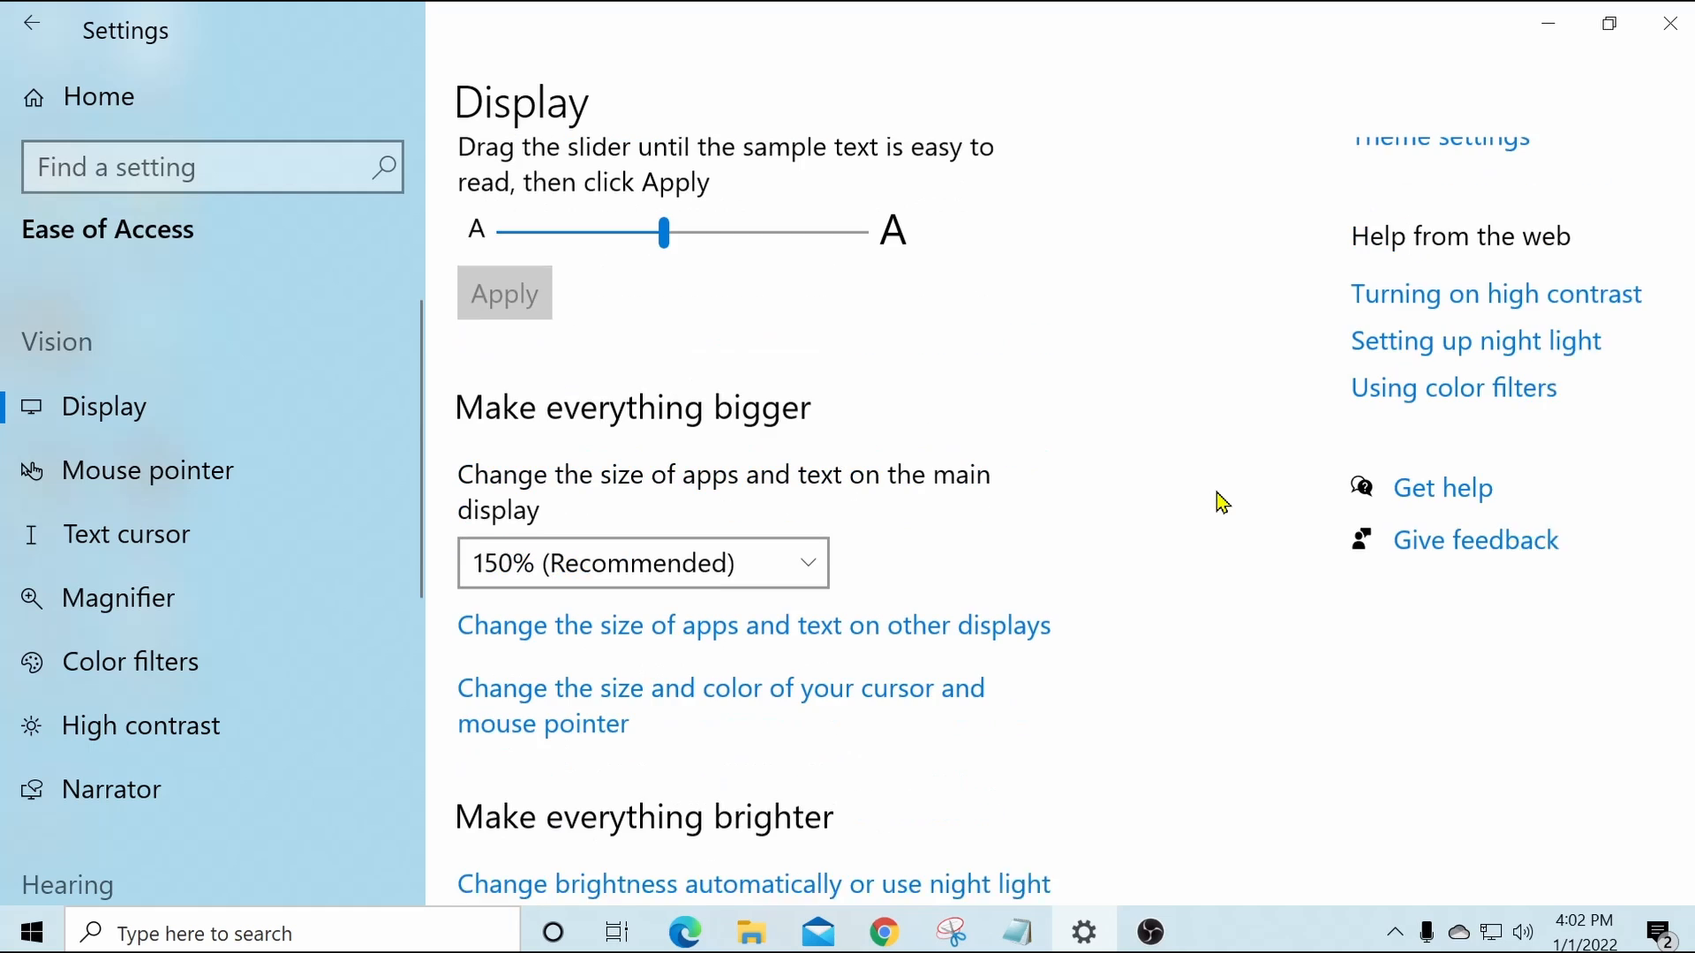
scroll(1223, 503, up, 3)
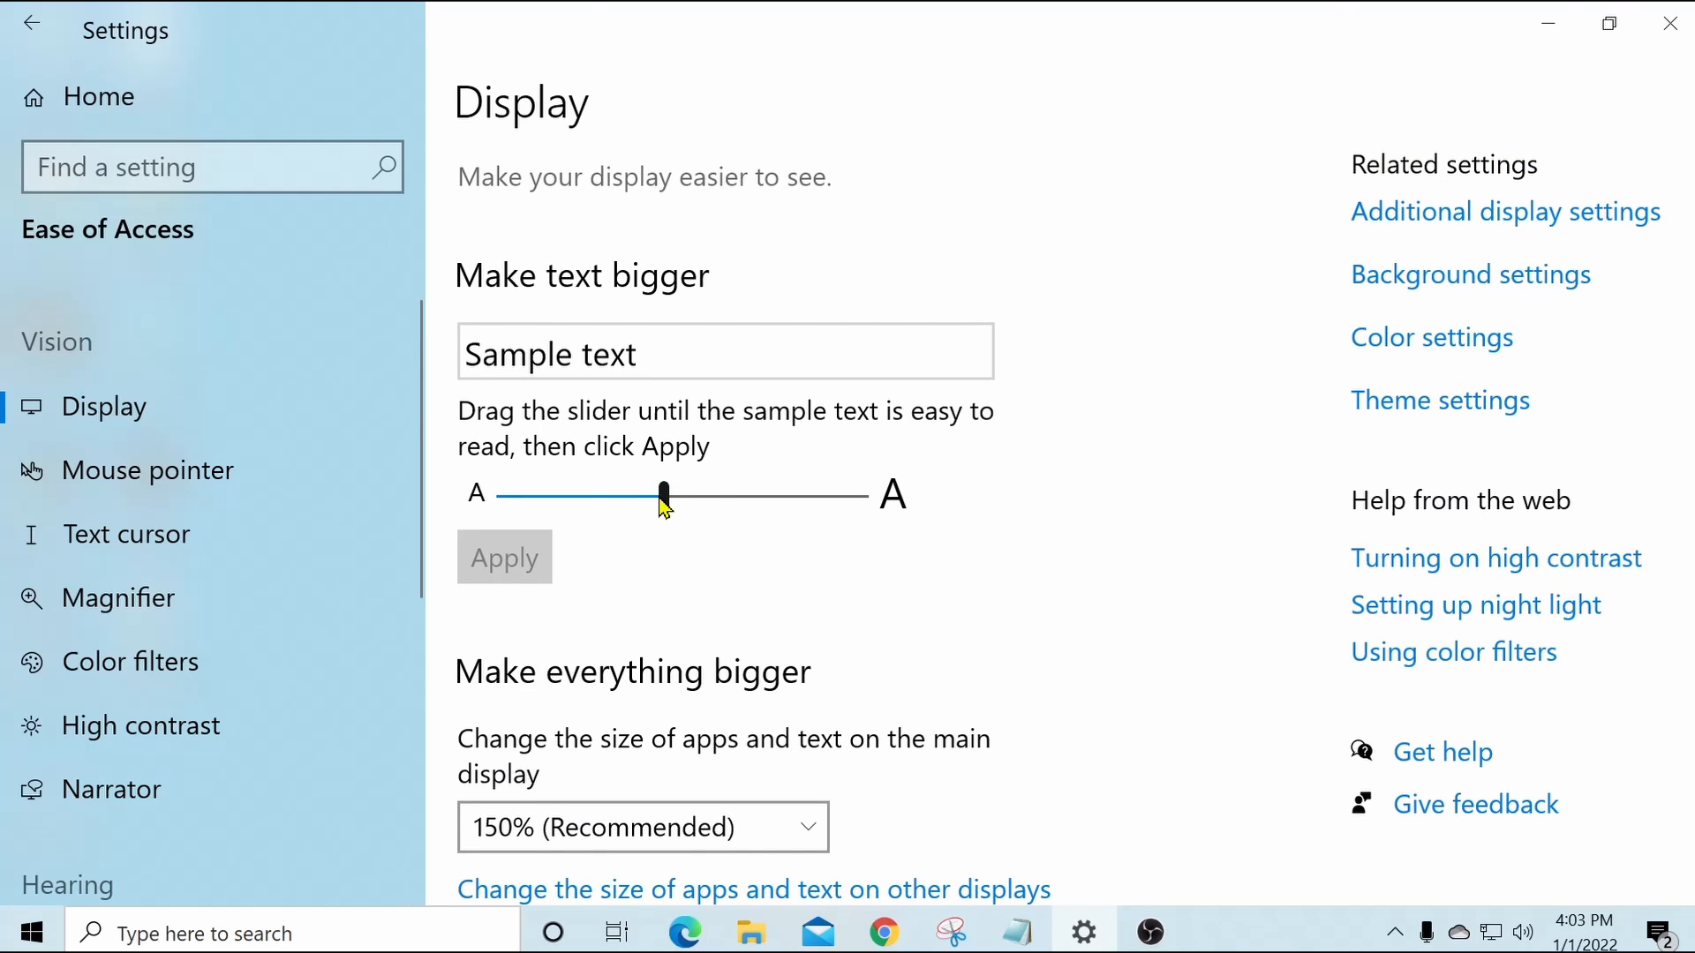
drag(664, 497, 439, 508)
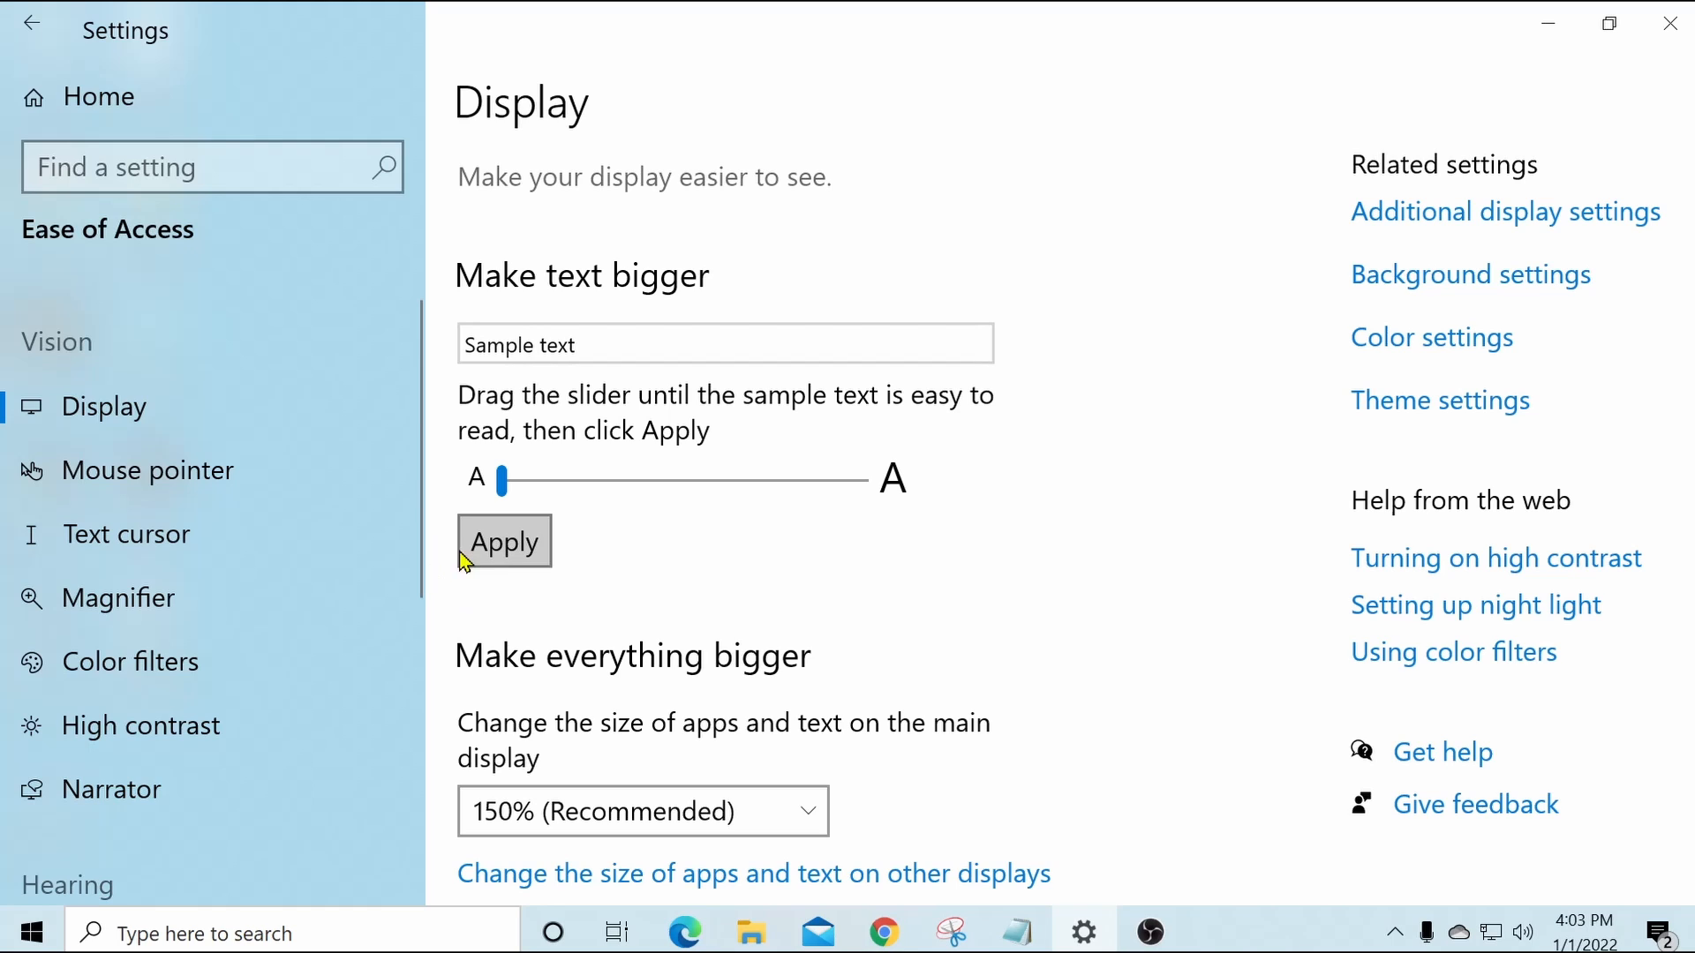
click(486, 542)
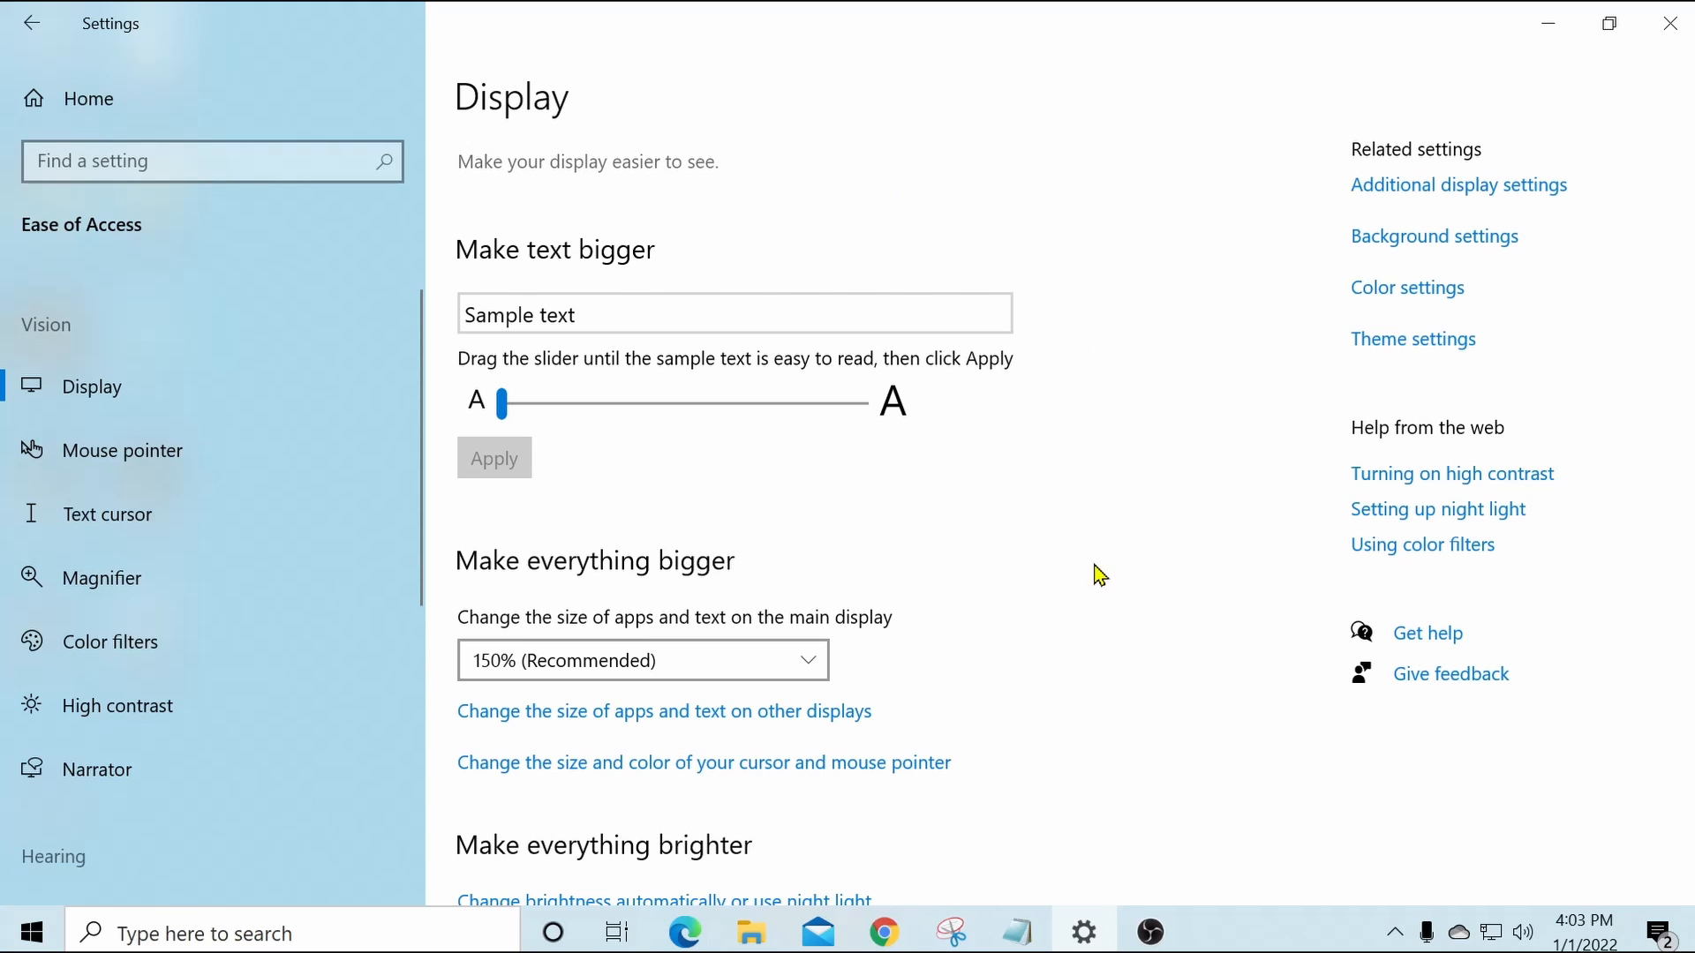
Apply the maximum text size, look over the Display page with it, and restore the text to 100%.
drag(502, 402, 902, 431)
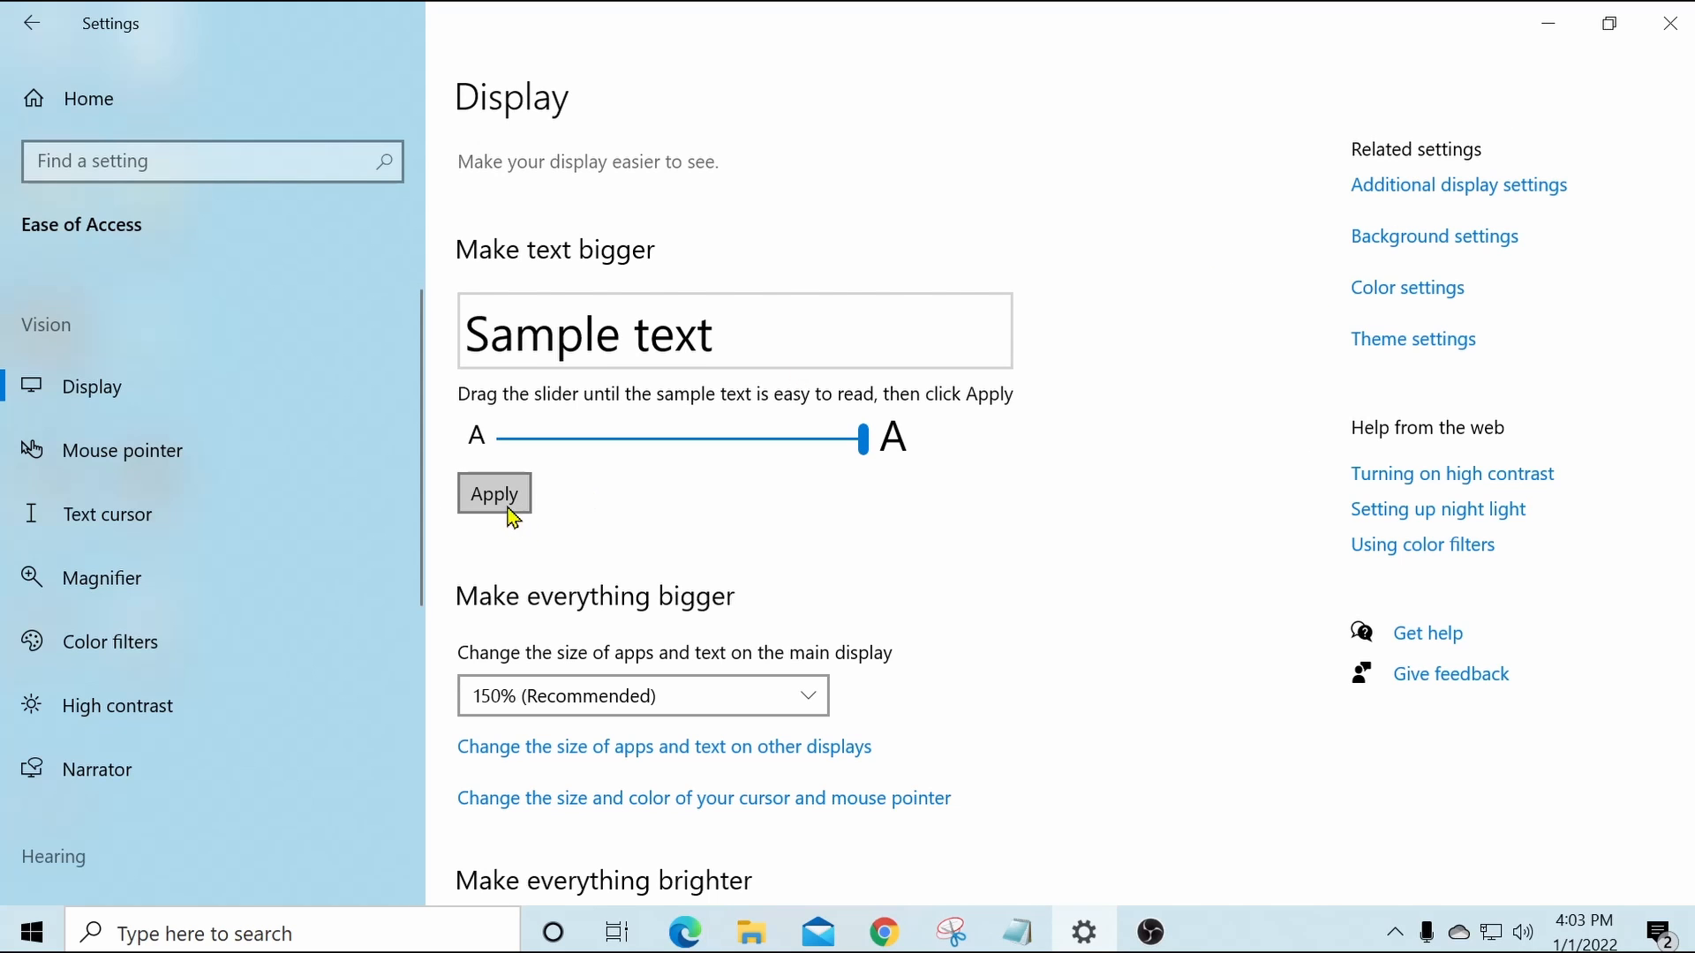
click(461, 493)
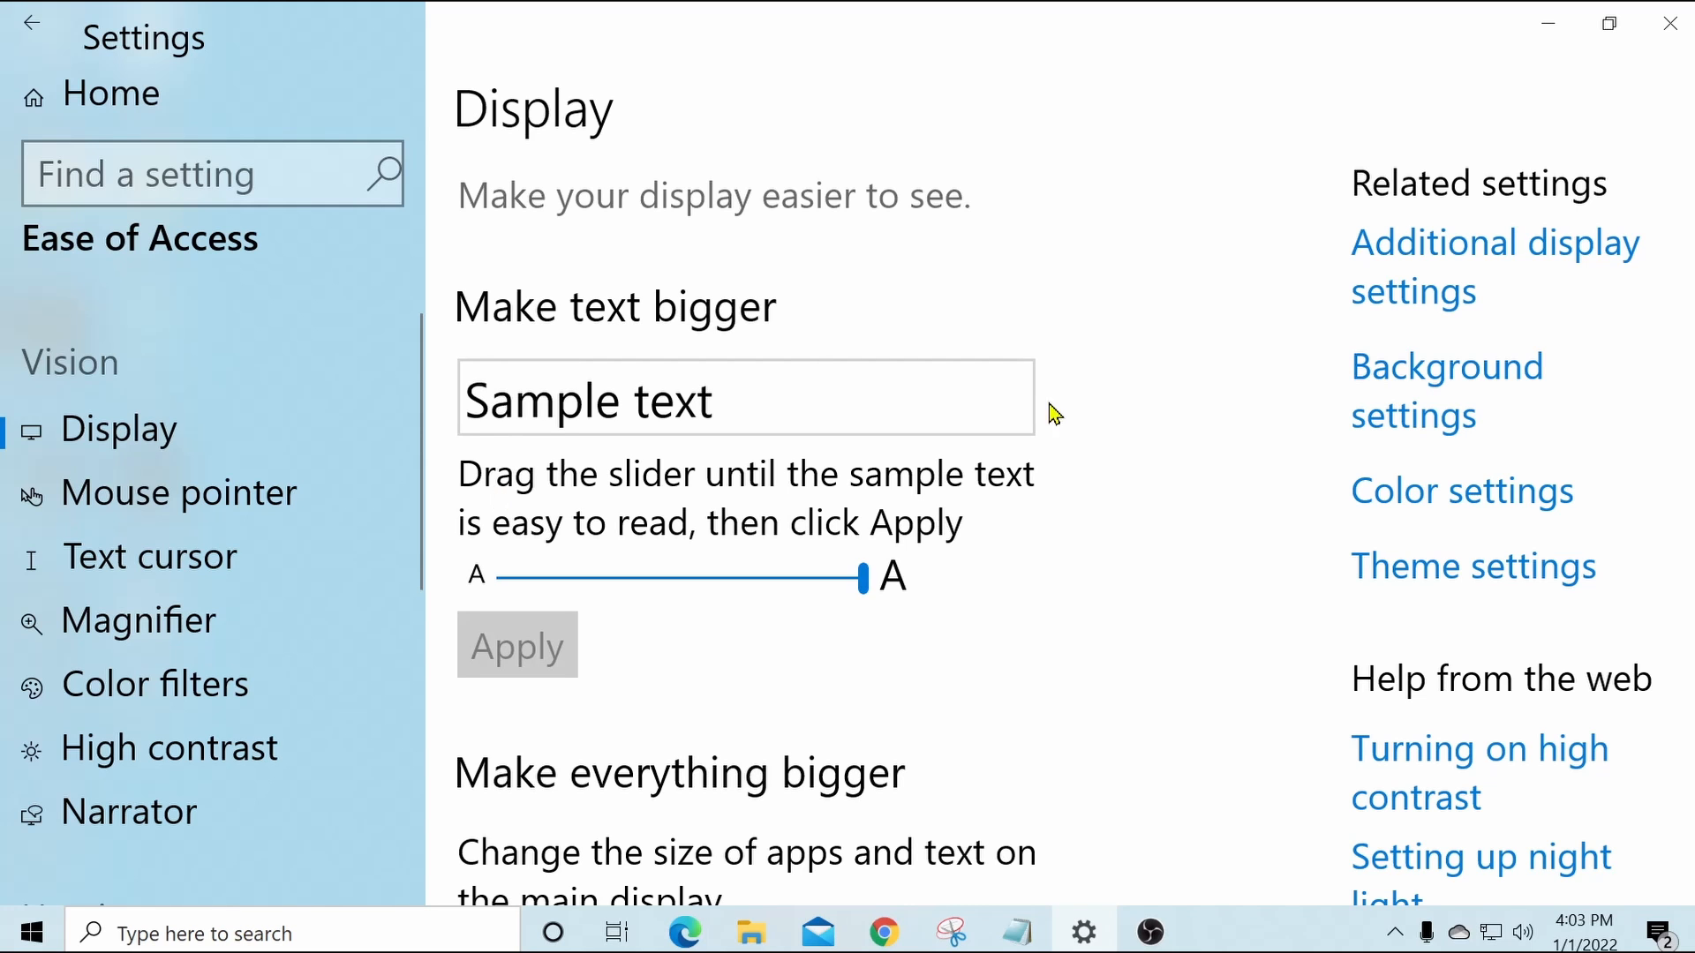
scroll(1139, 349, down, 8)
scroll(1148, 355, down, 5)
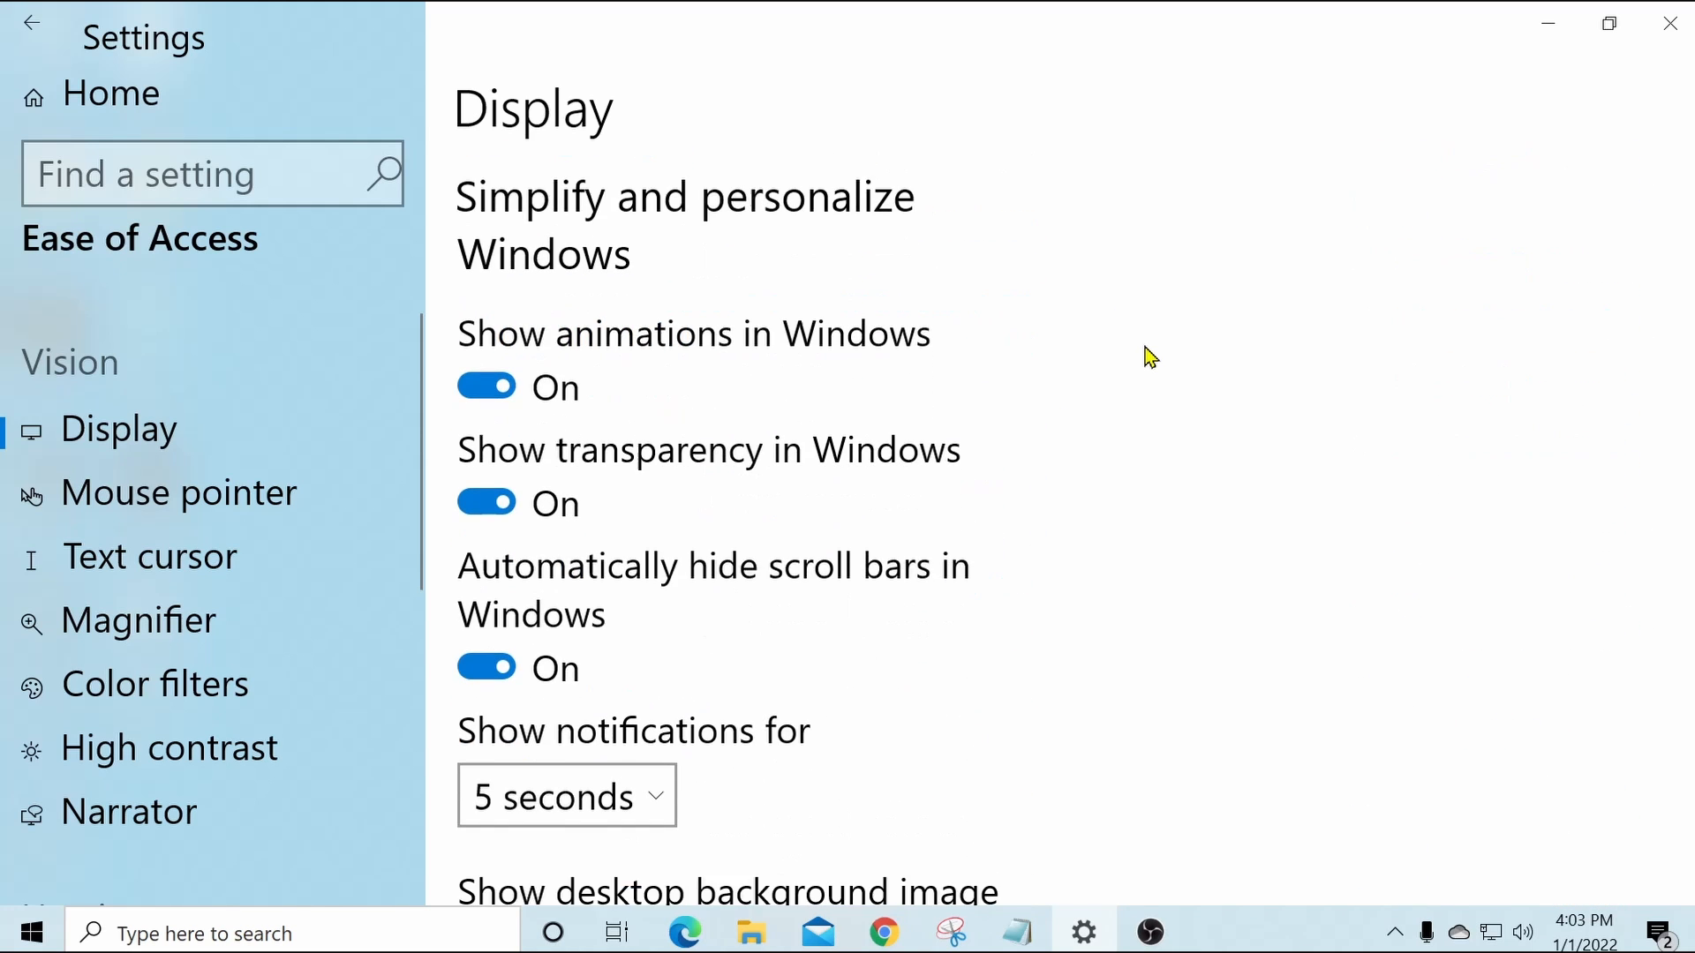
scroll(1147, 356, up, 10)
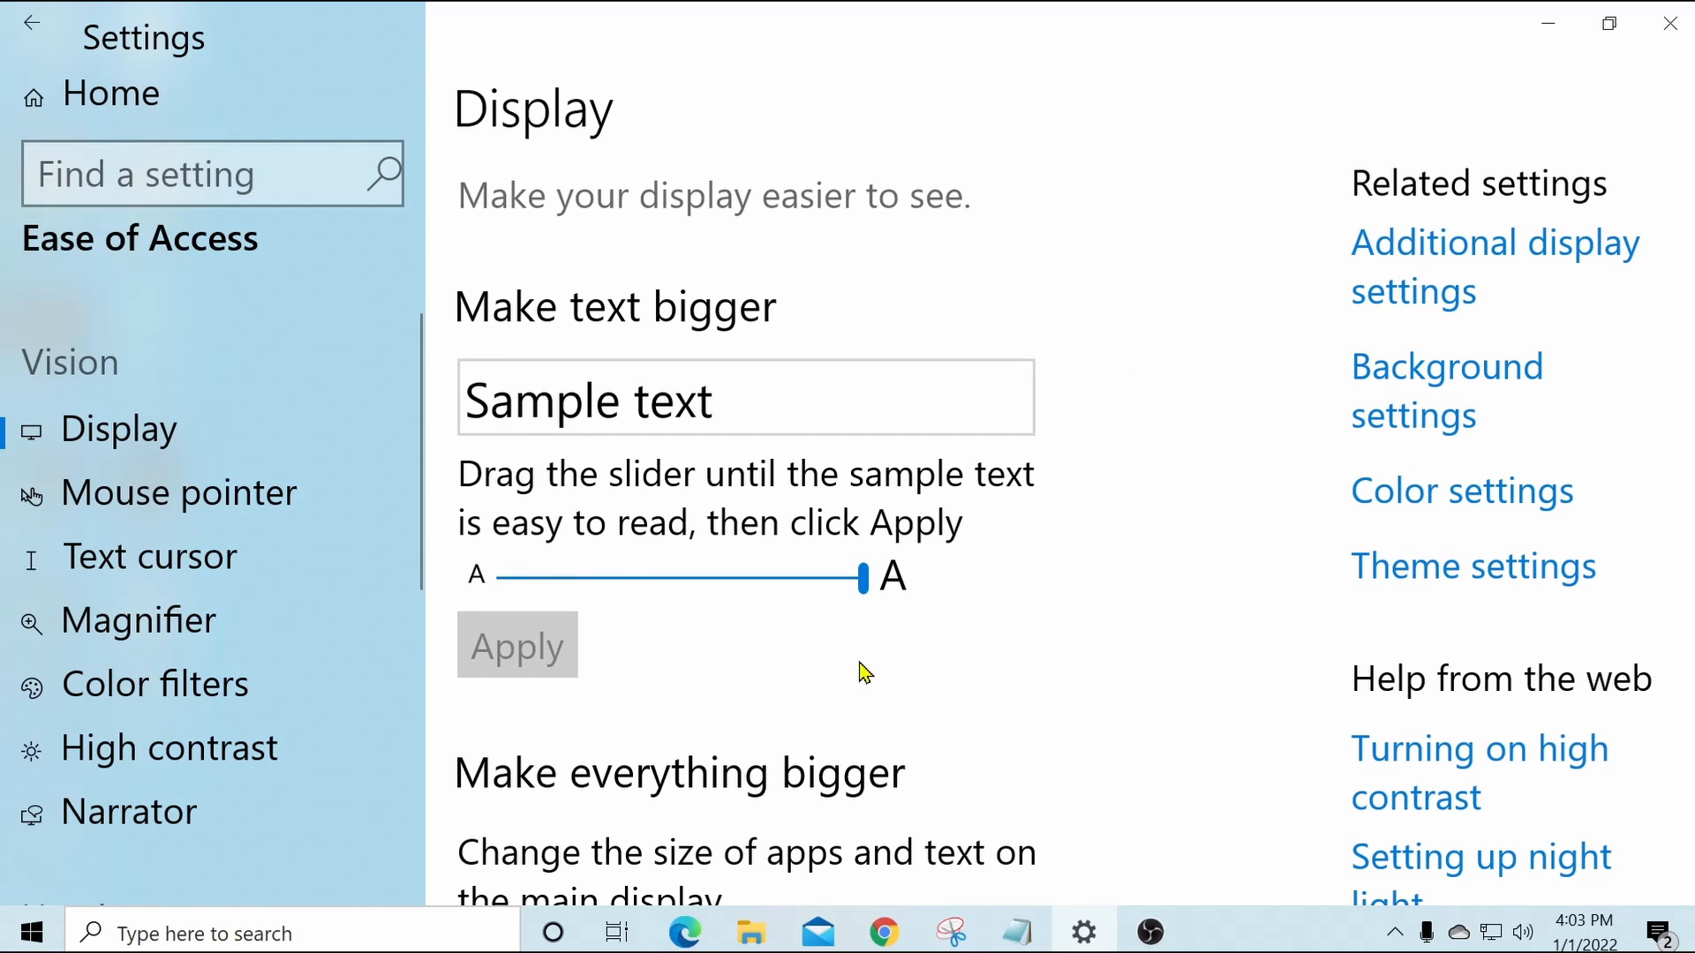
drag(867, 575, 427, 568)
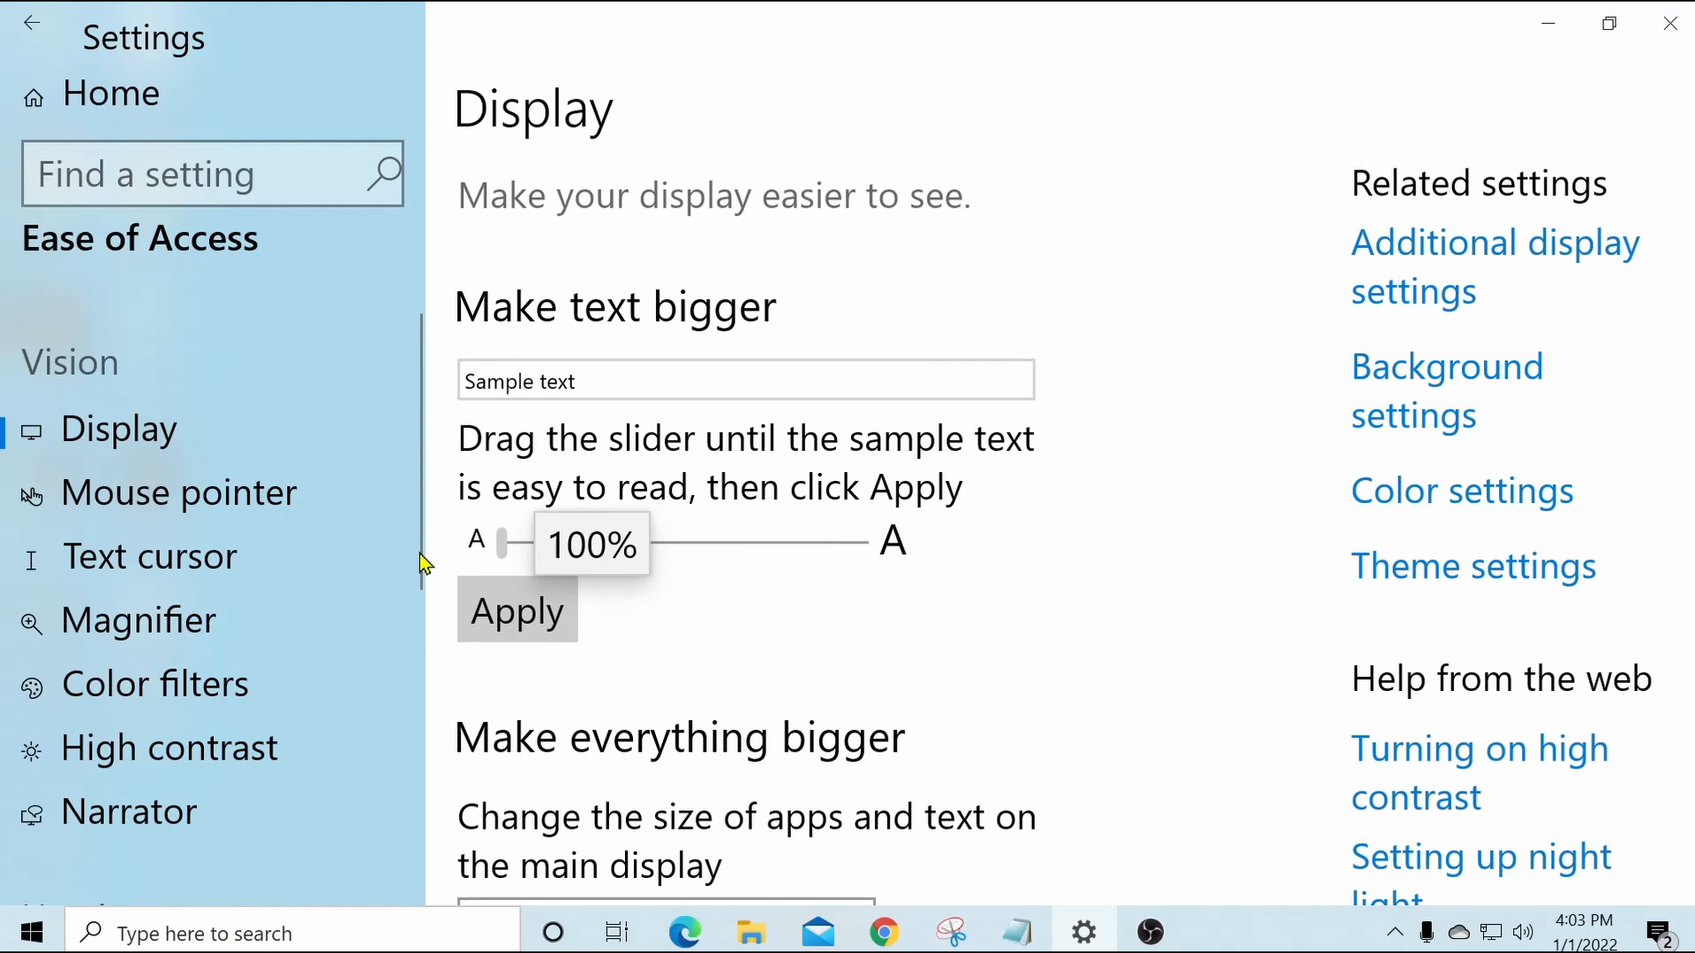
click(507, 617)
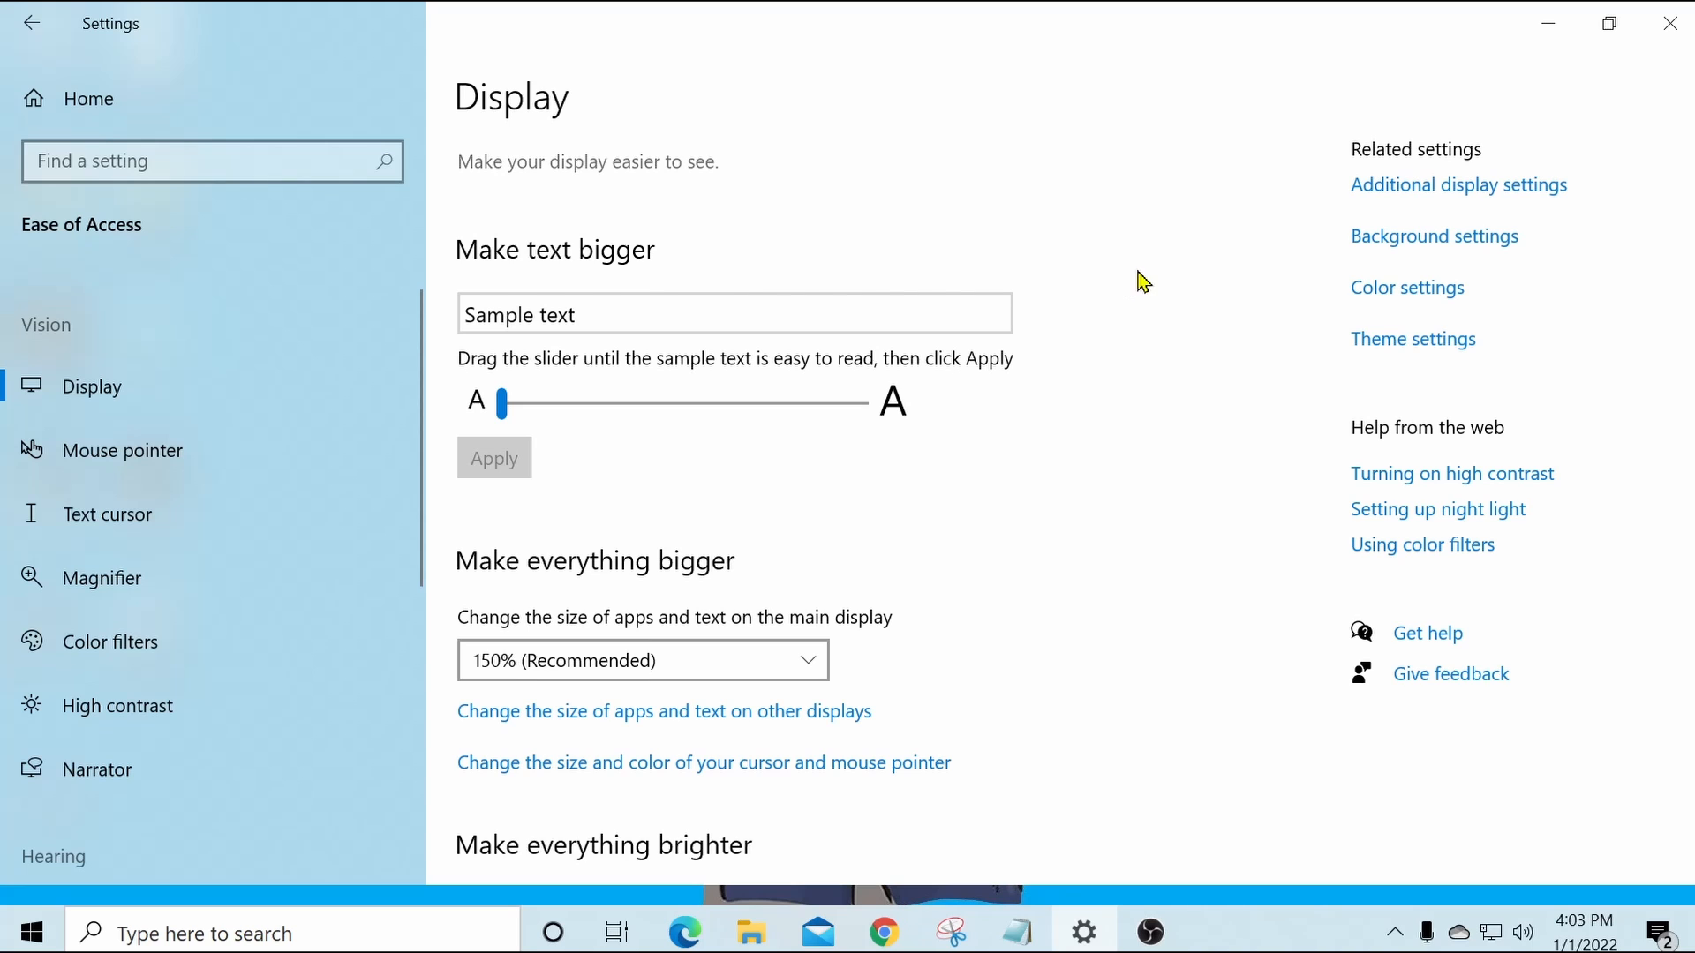
Set the size of apps and text on the main display to 175% and look over the enlarged Display page.
scroll(1134, 282, down, 5)
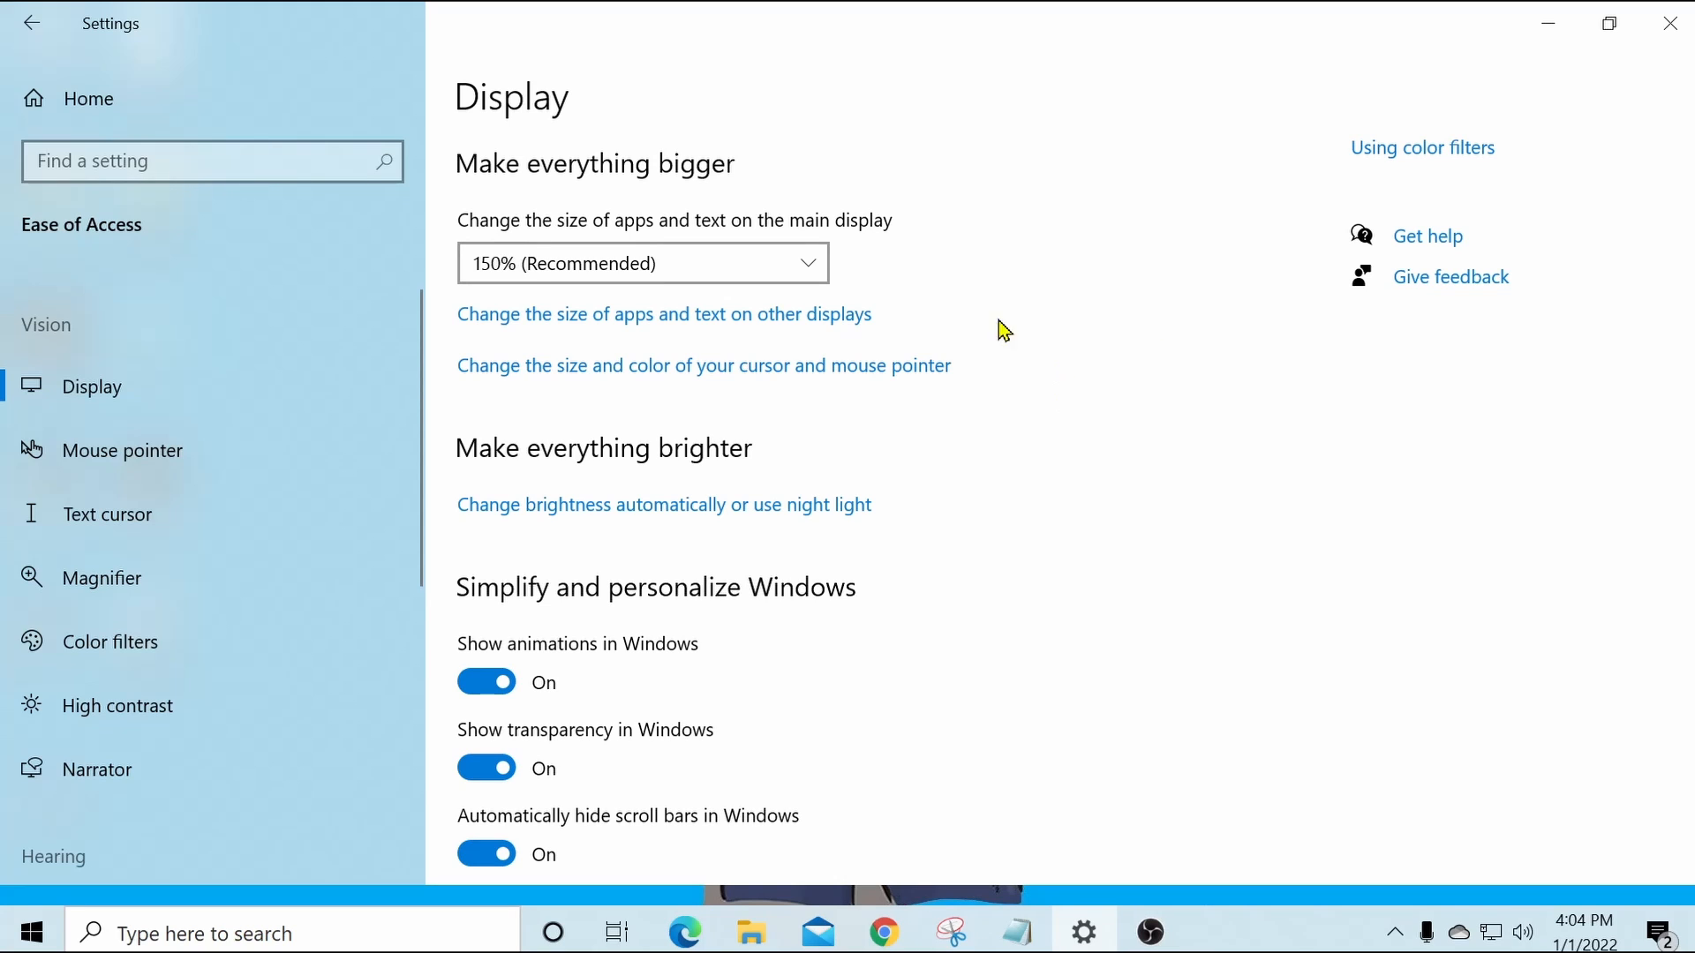
click(812, 272)
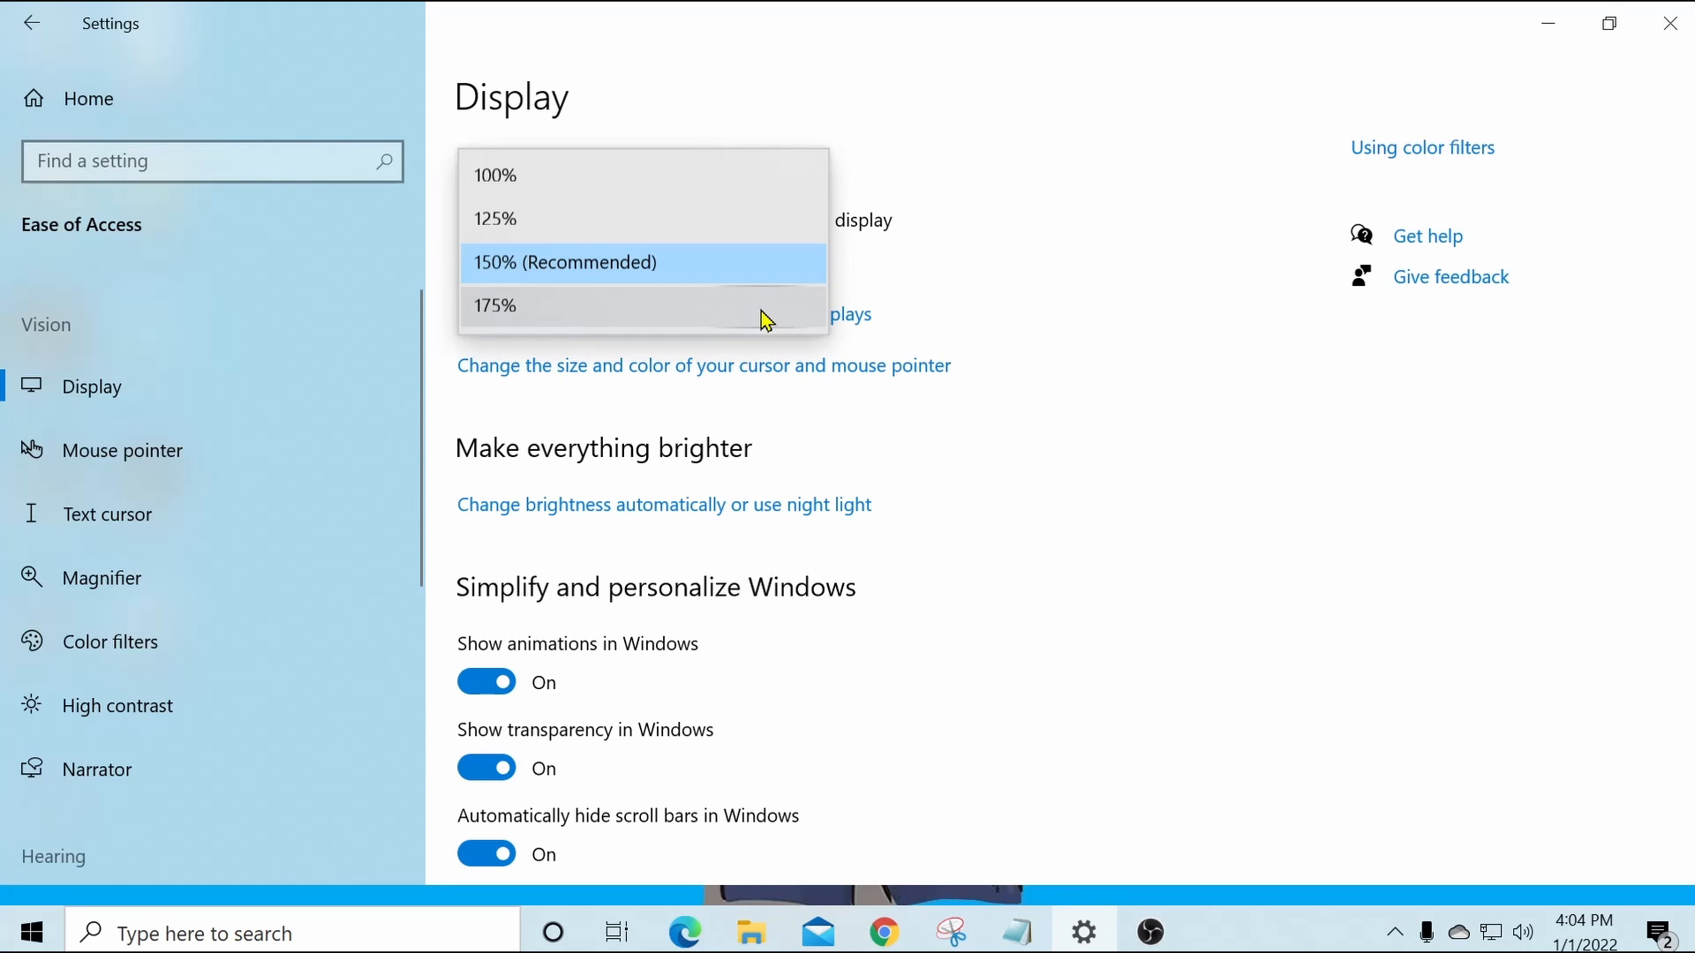
click(764, 309)
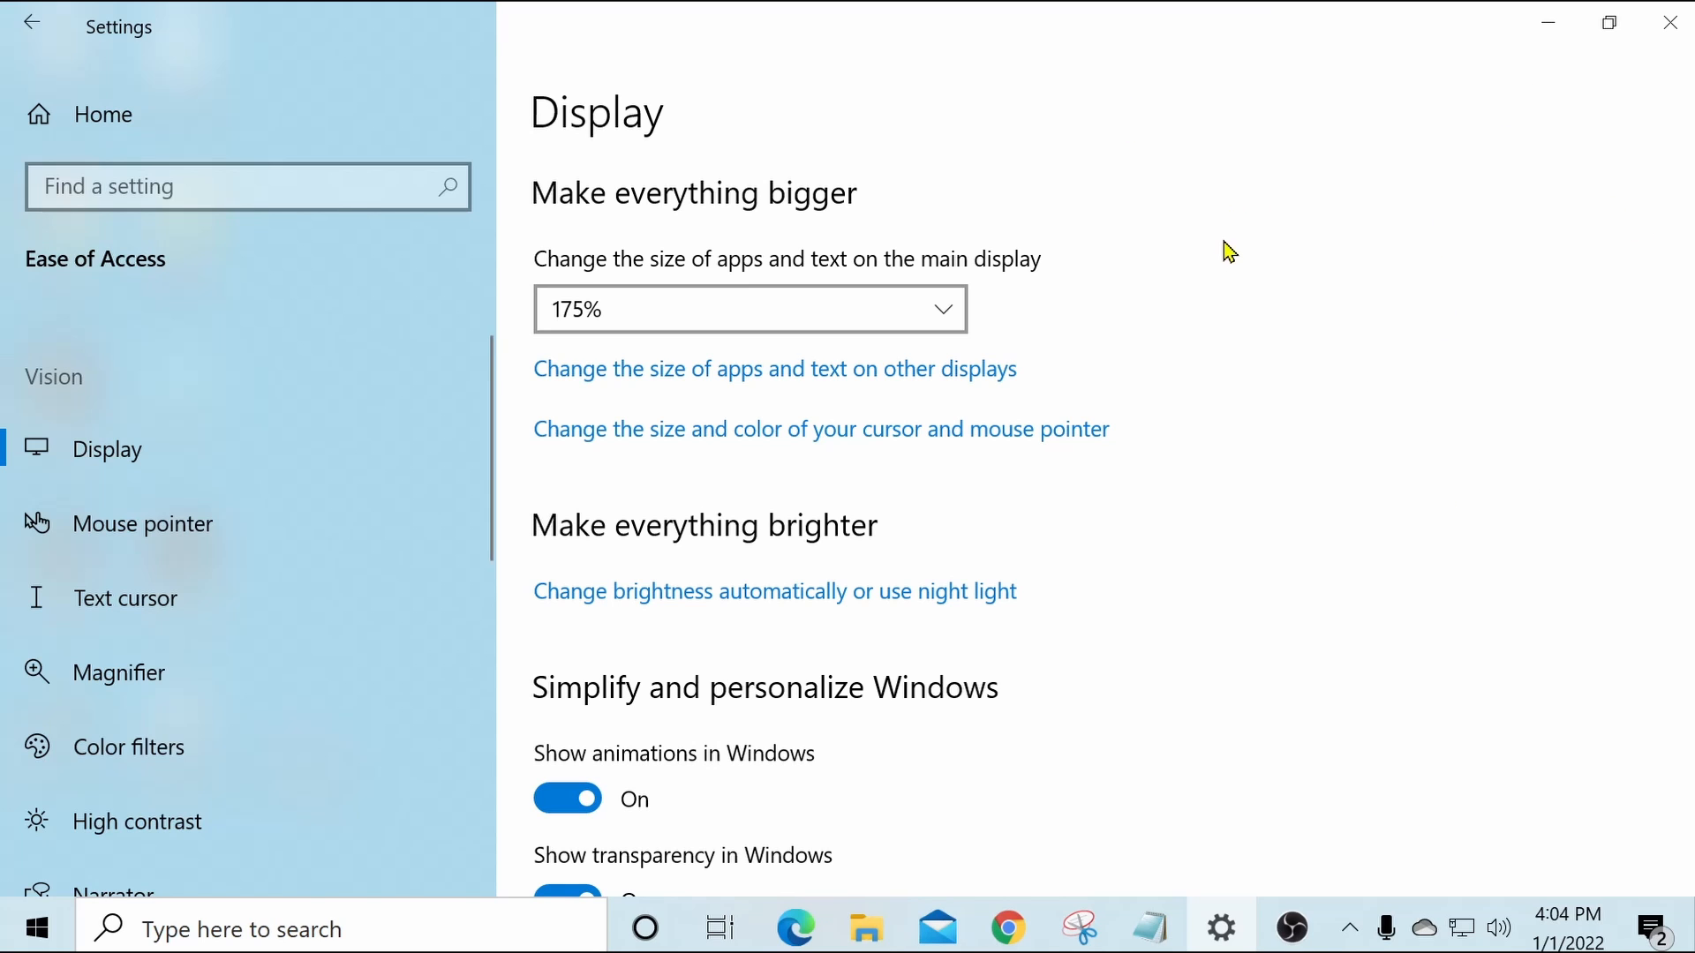
scroll(1252, 234, down, 10)
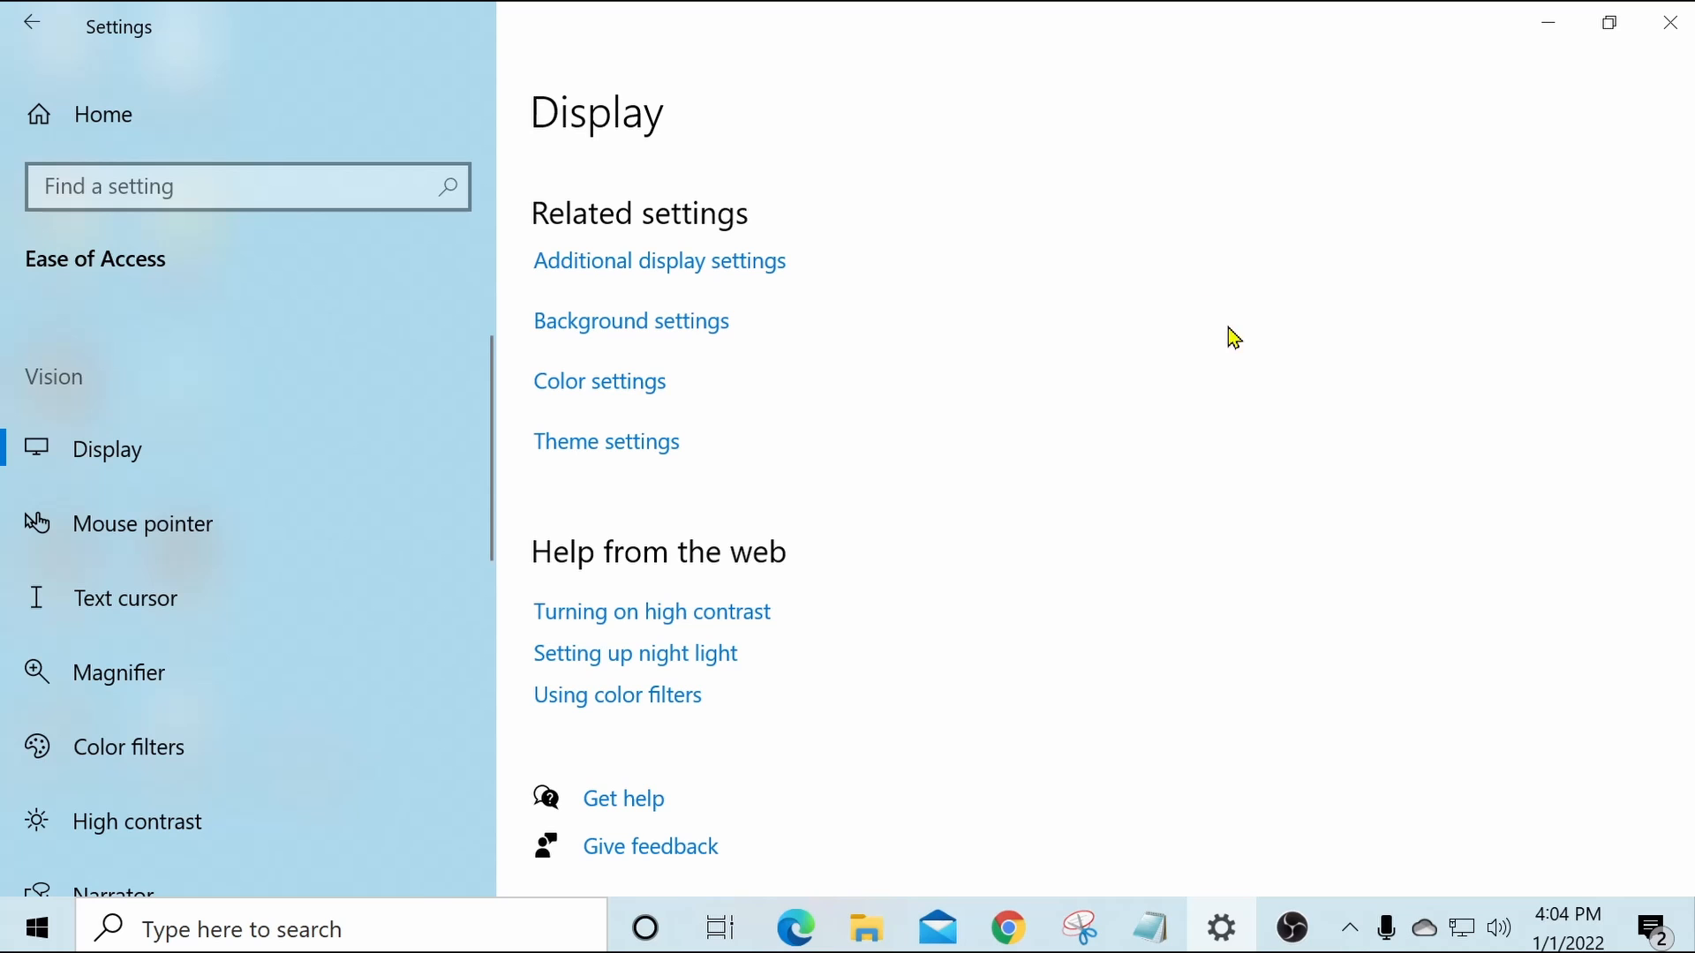
scroll(1225, 358, up, 8)
scroll(1230, 364, up, 5)
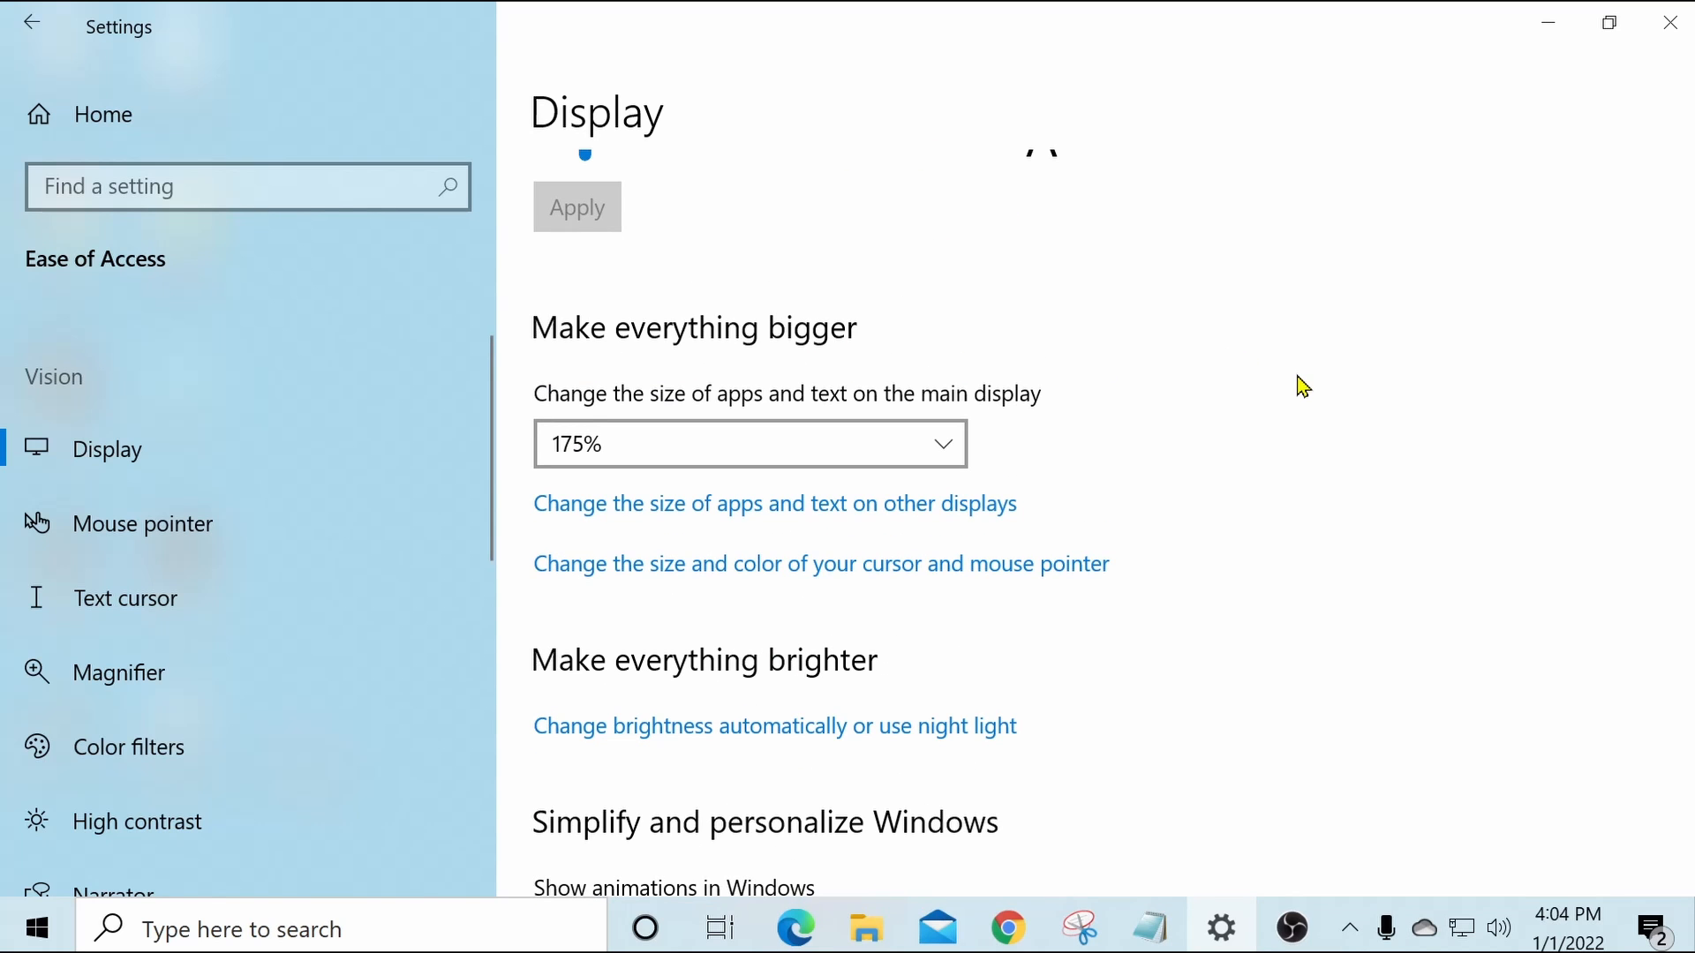
scroll(1247, 270, down, 3)
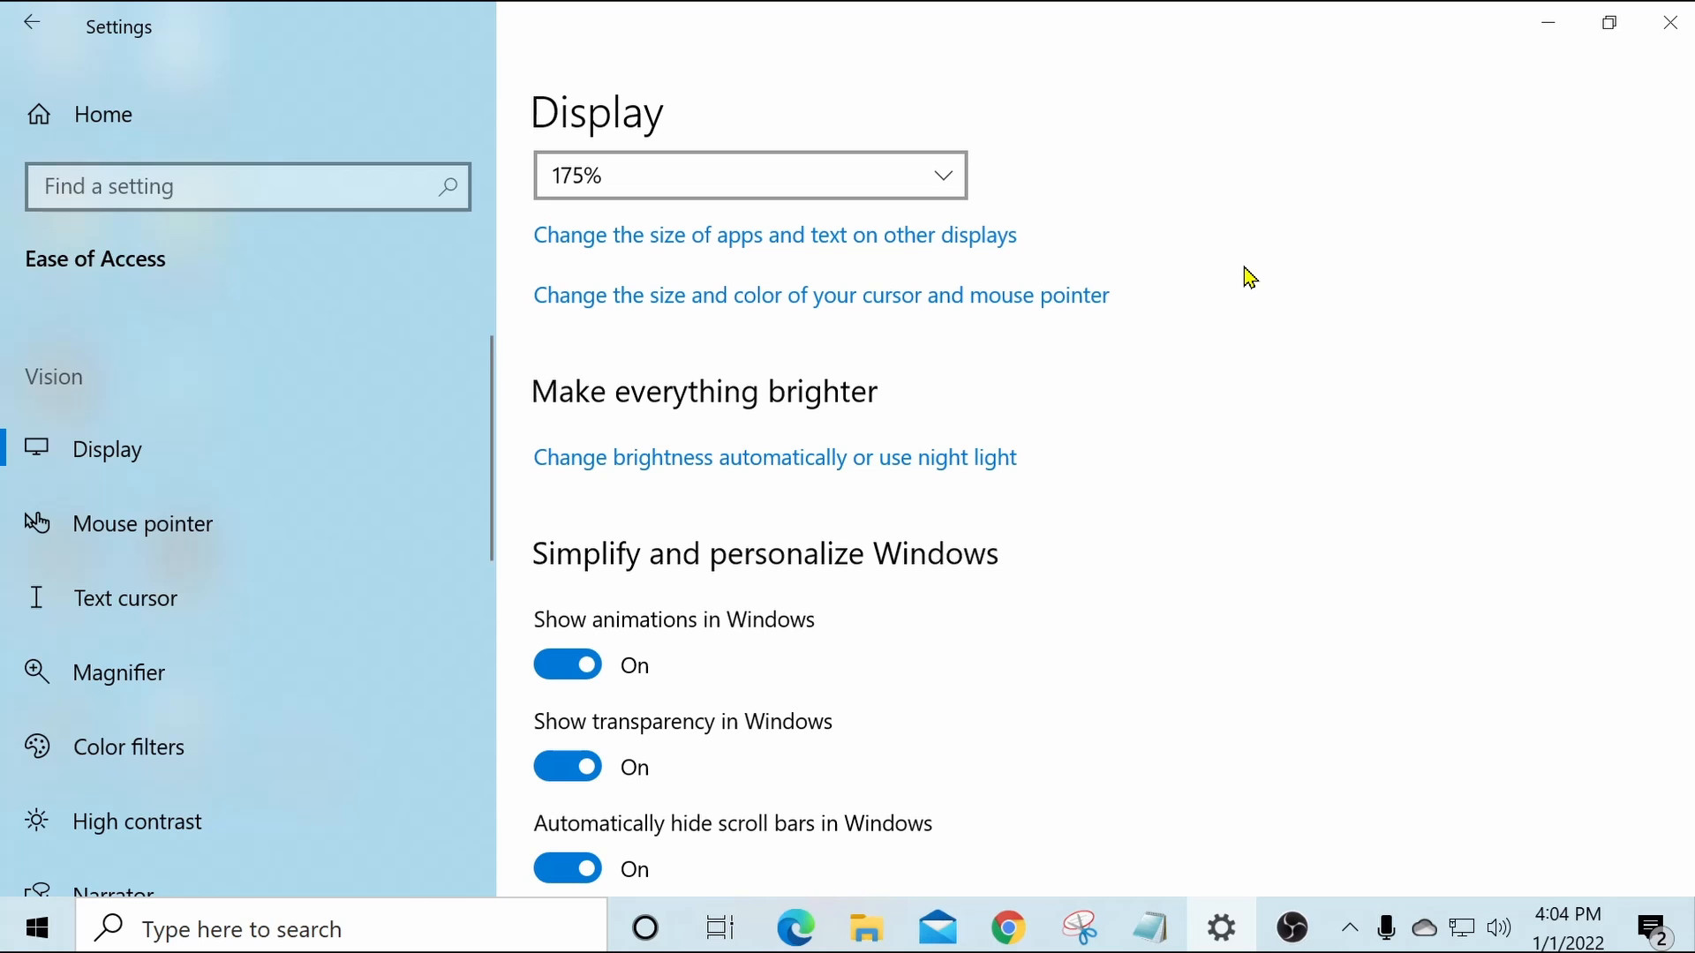
scroll(1246, 275, up, 2)
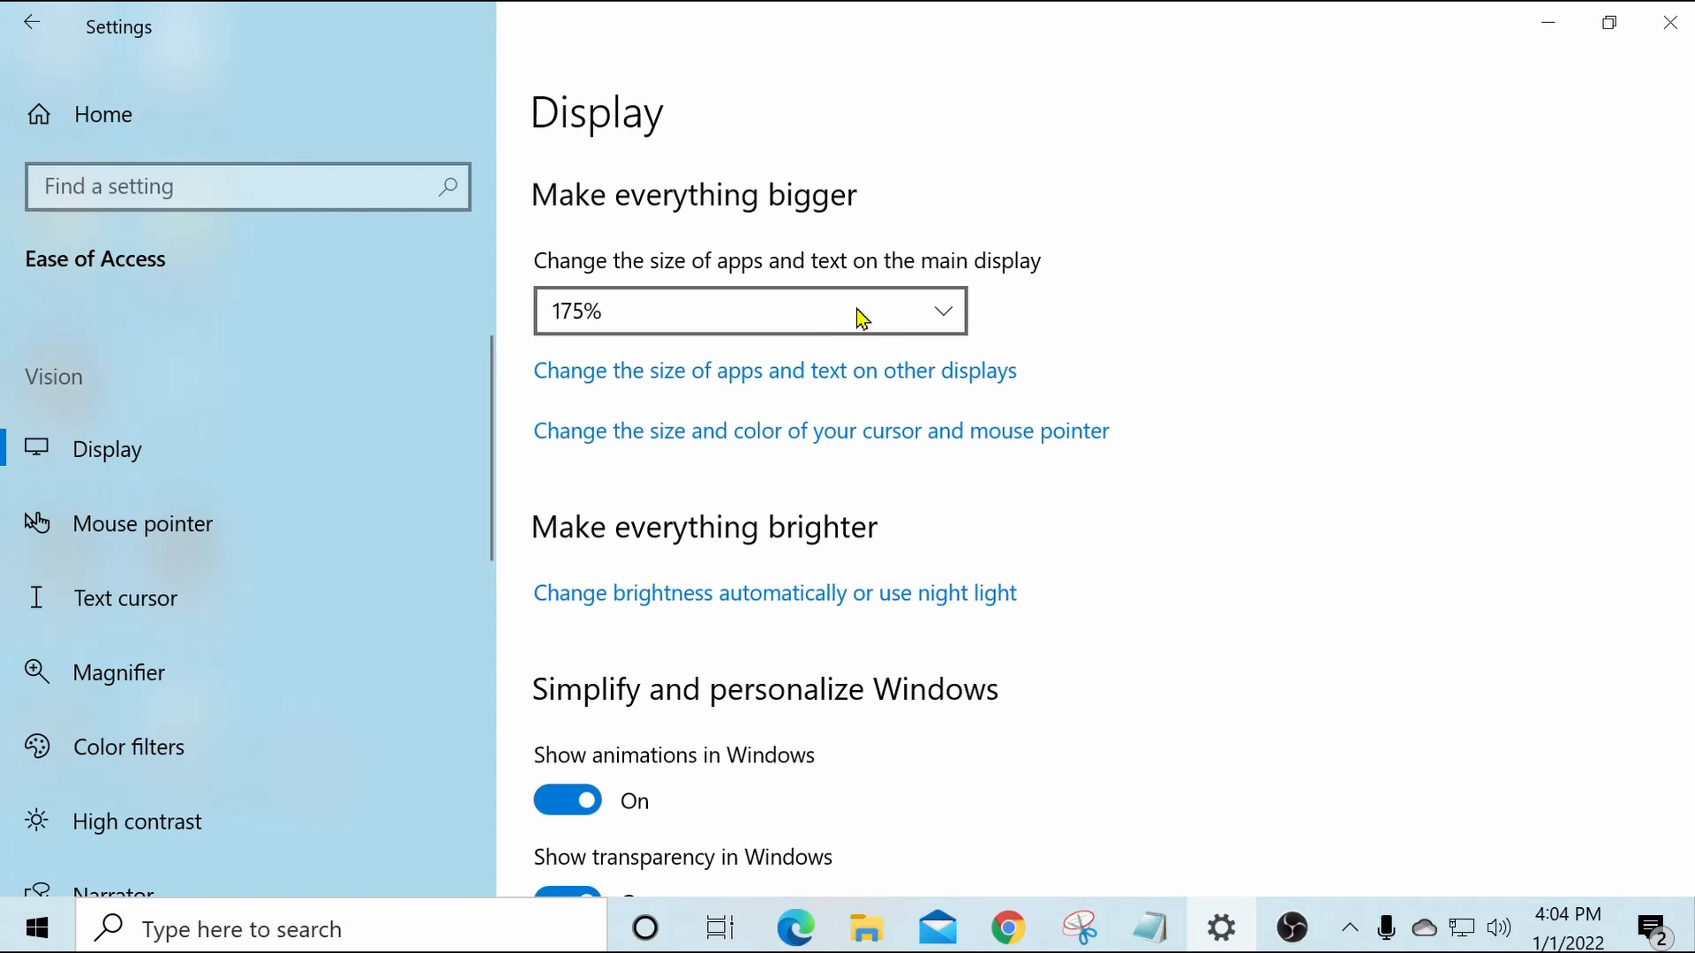
Set the size of apps and text on the main display to 100%, and return it to 150% (Recommended).
click(946, 324)
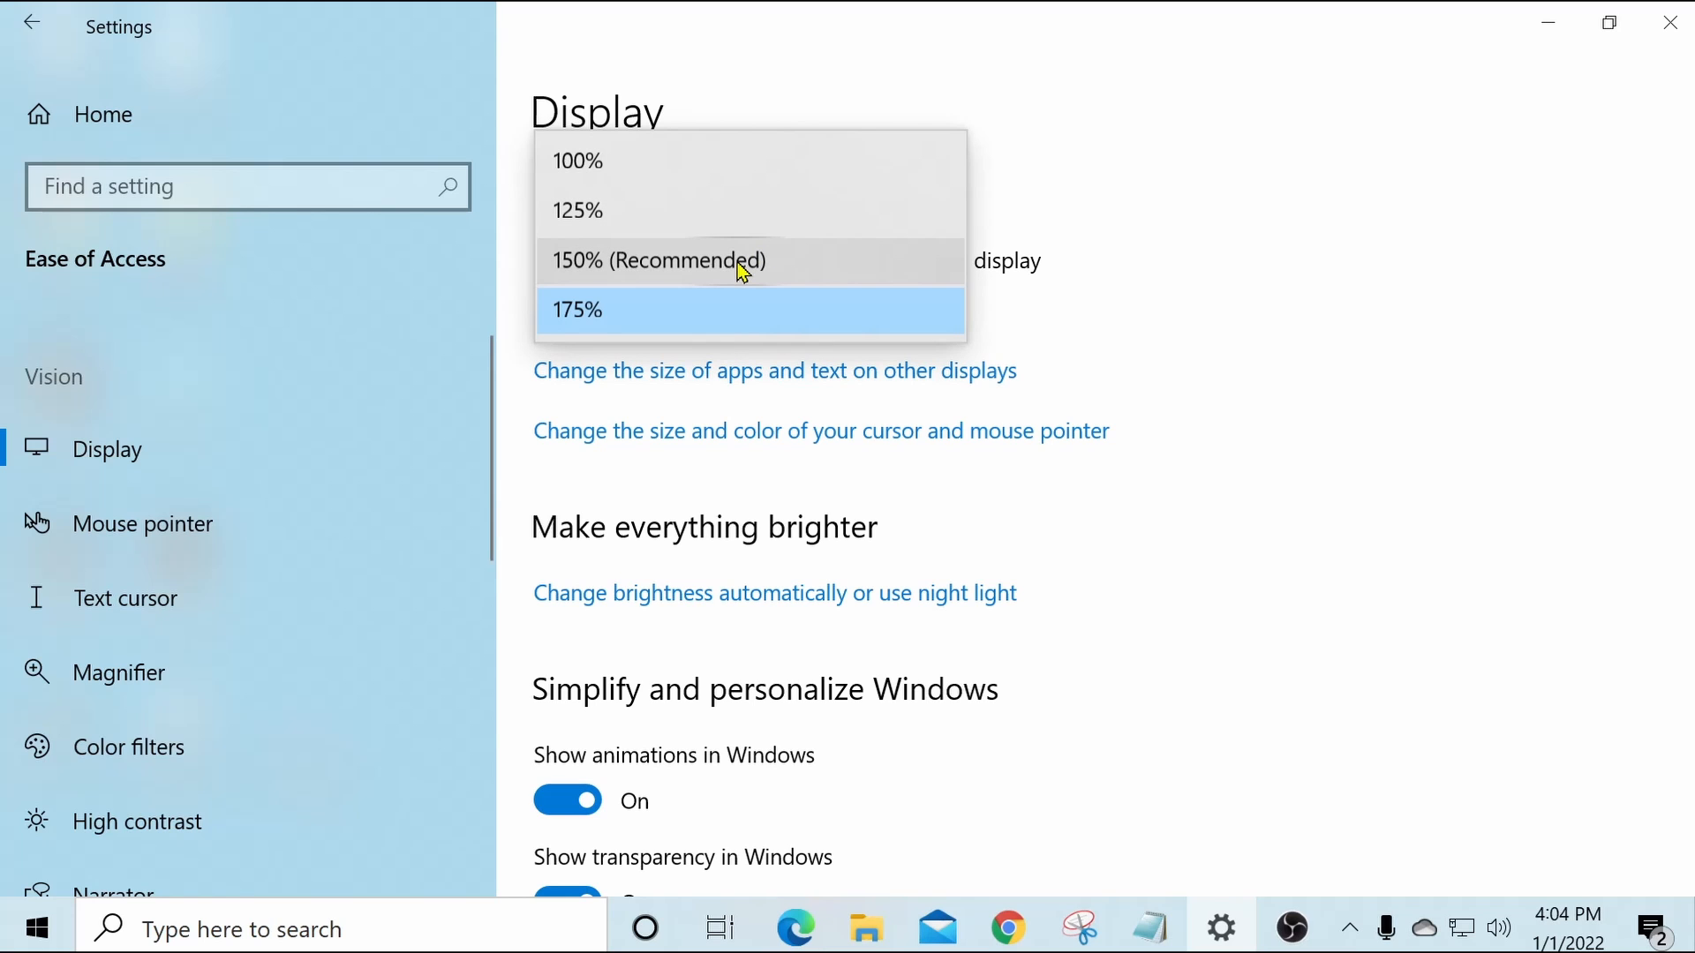
click(694, 172)
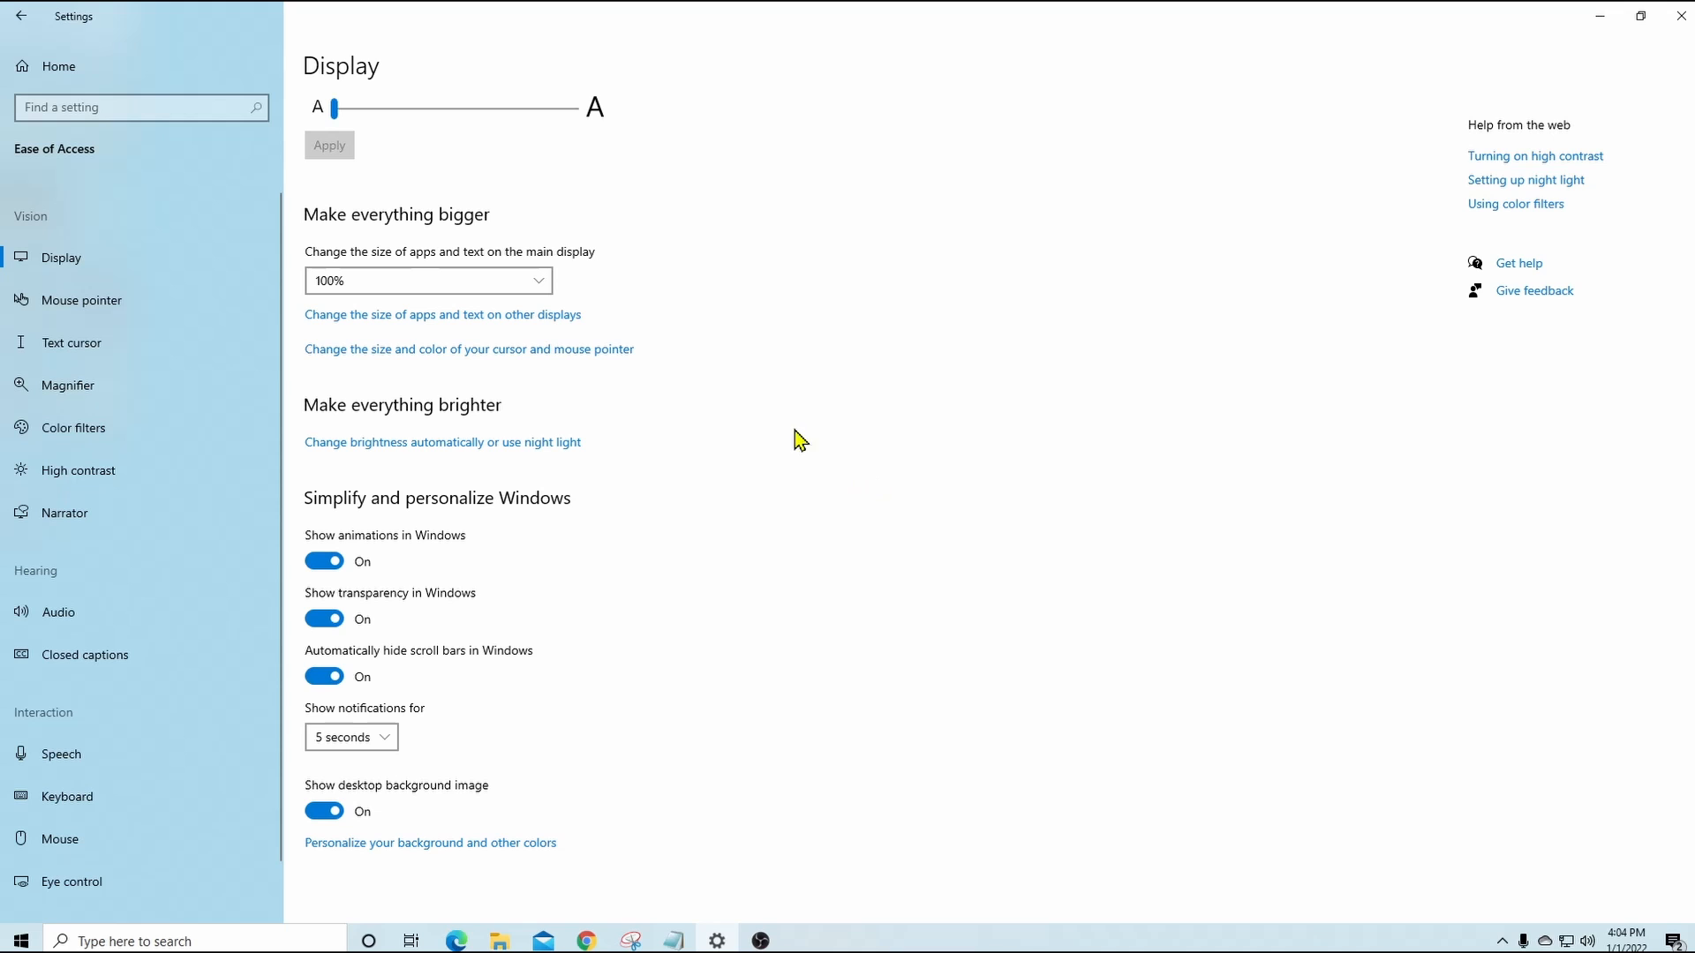
click(538, 291)
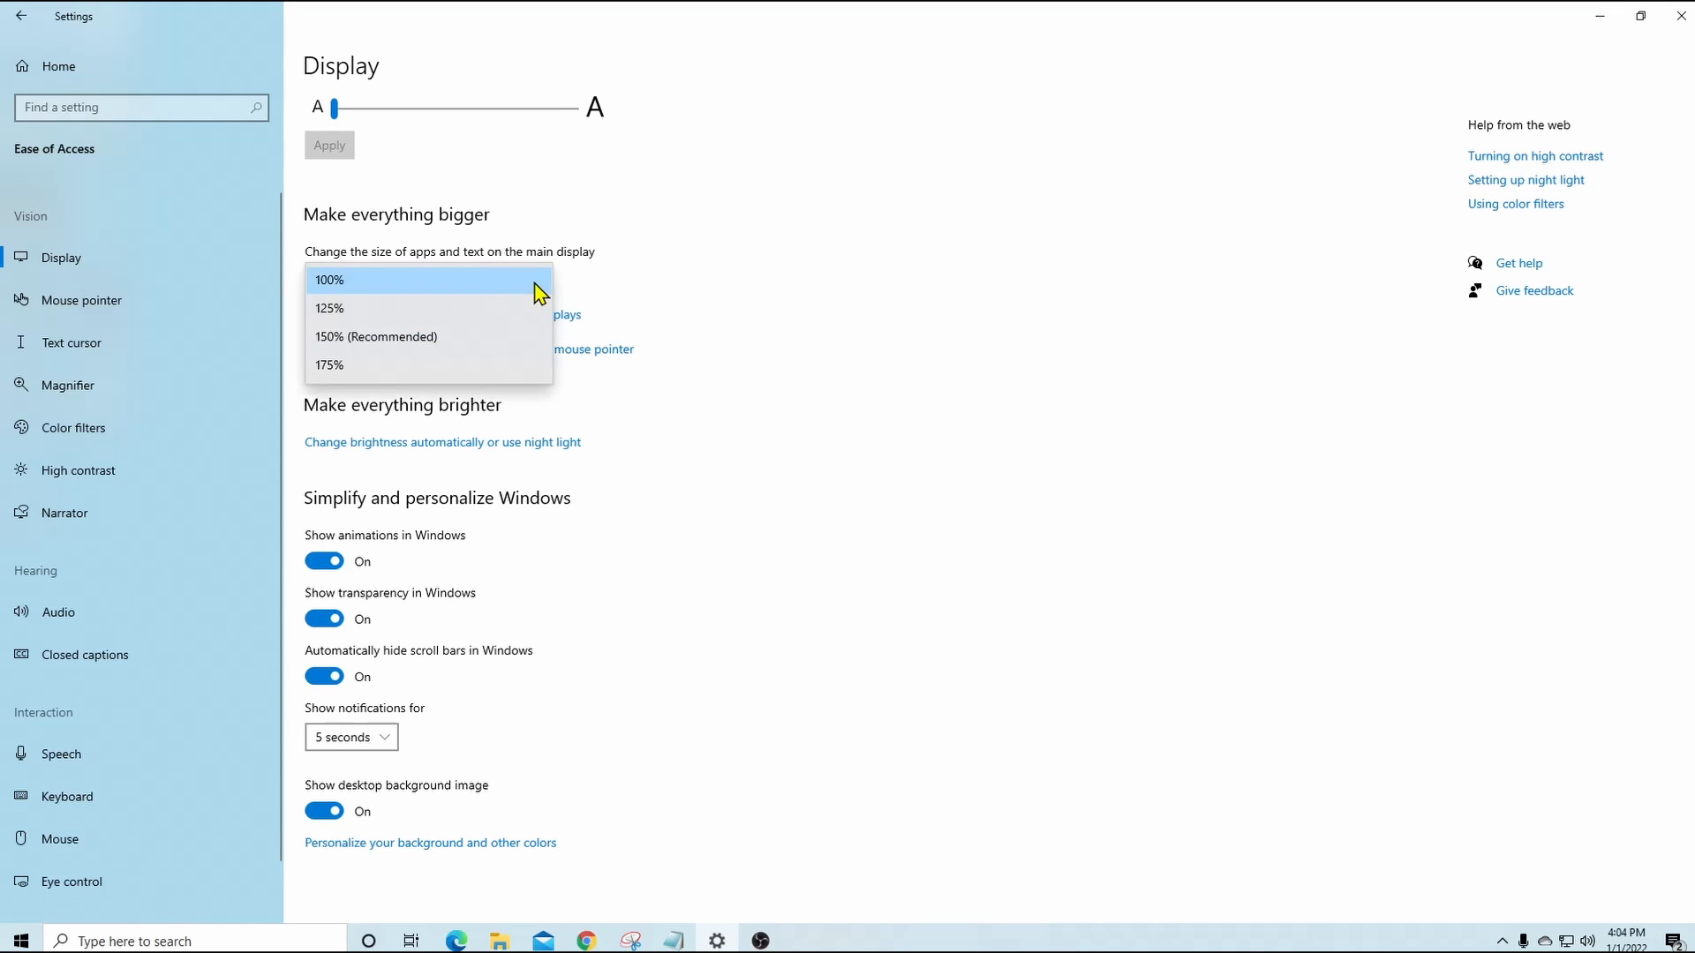
click(490, 343)
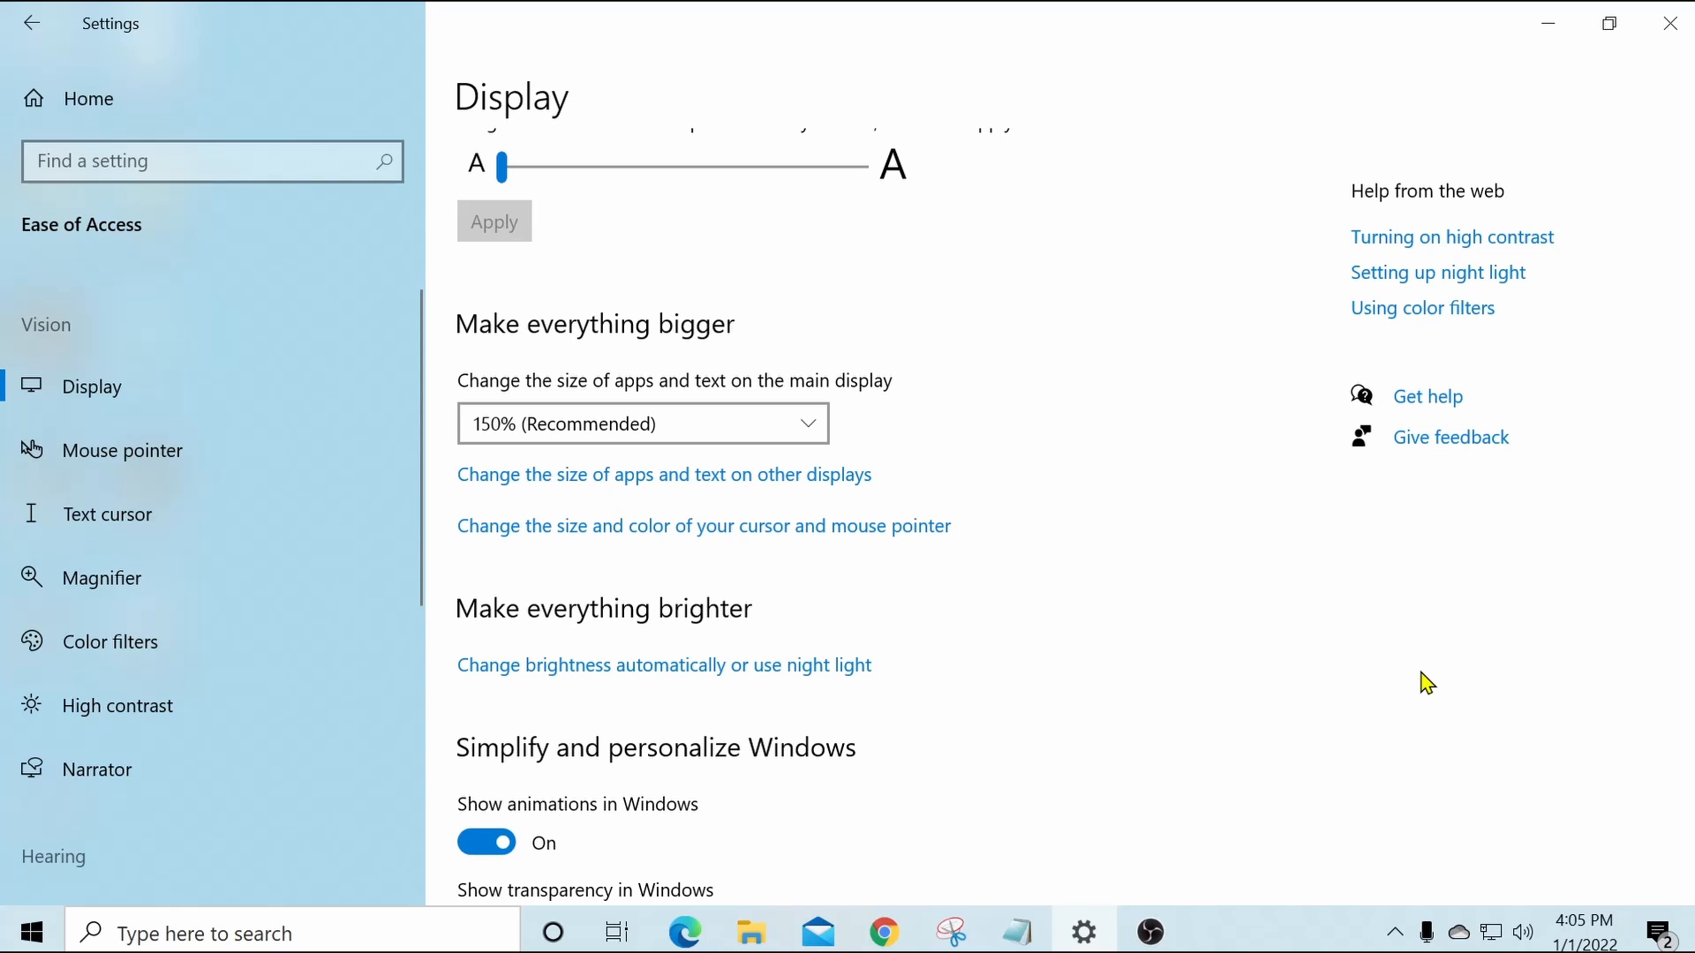
Open the Mouse pointer settings, reduce the pointer to its smallest size, and enlarge it to about a third of the size range.
scroll(1097, 510, down, 5)
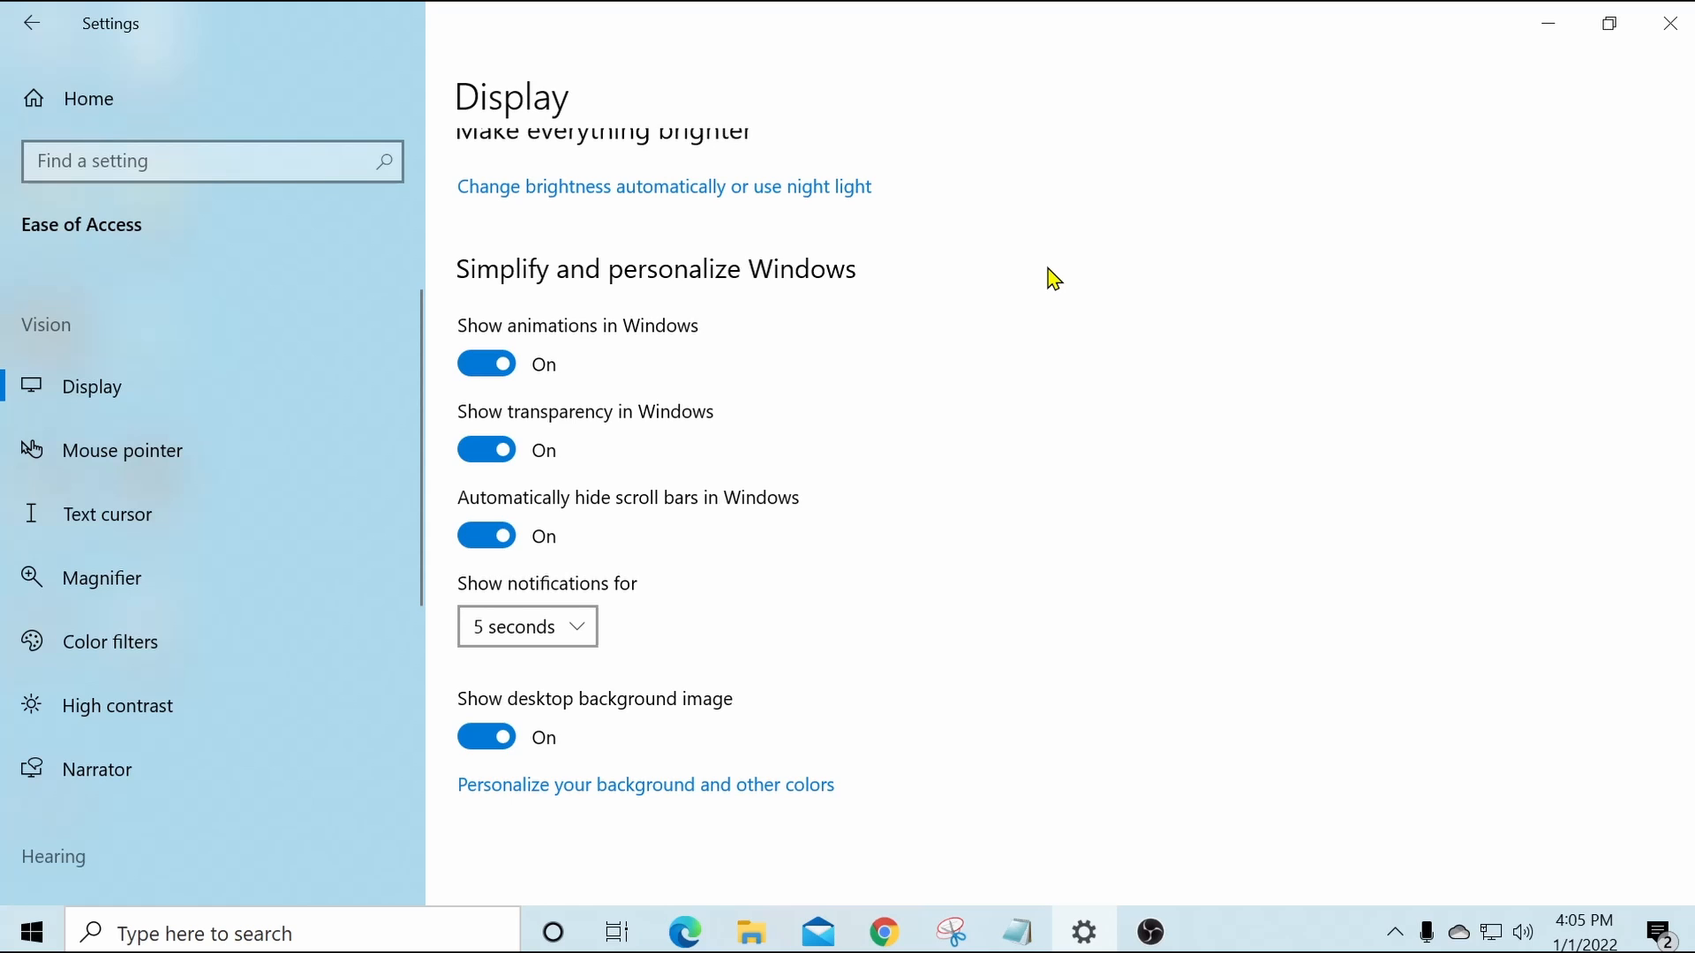
scroll(1053, 279, up, 4)
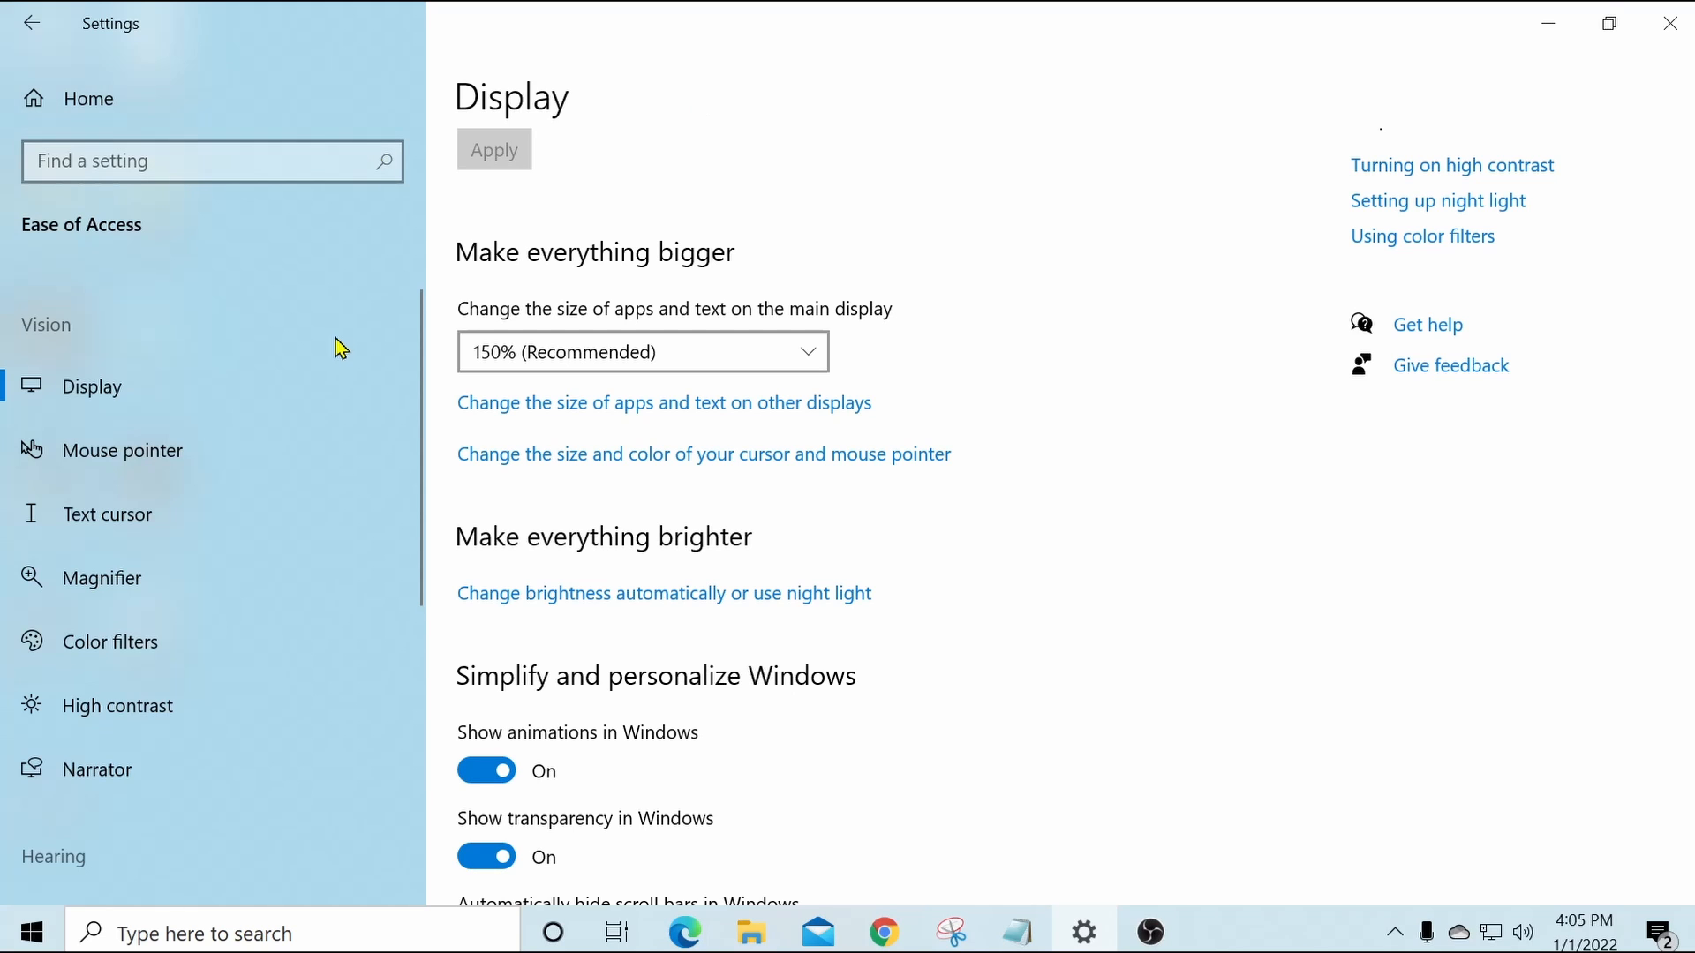
click(75, 453)
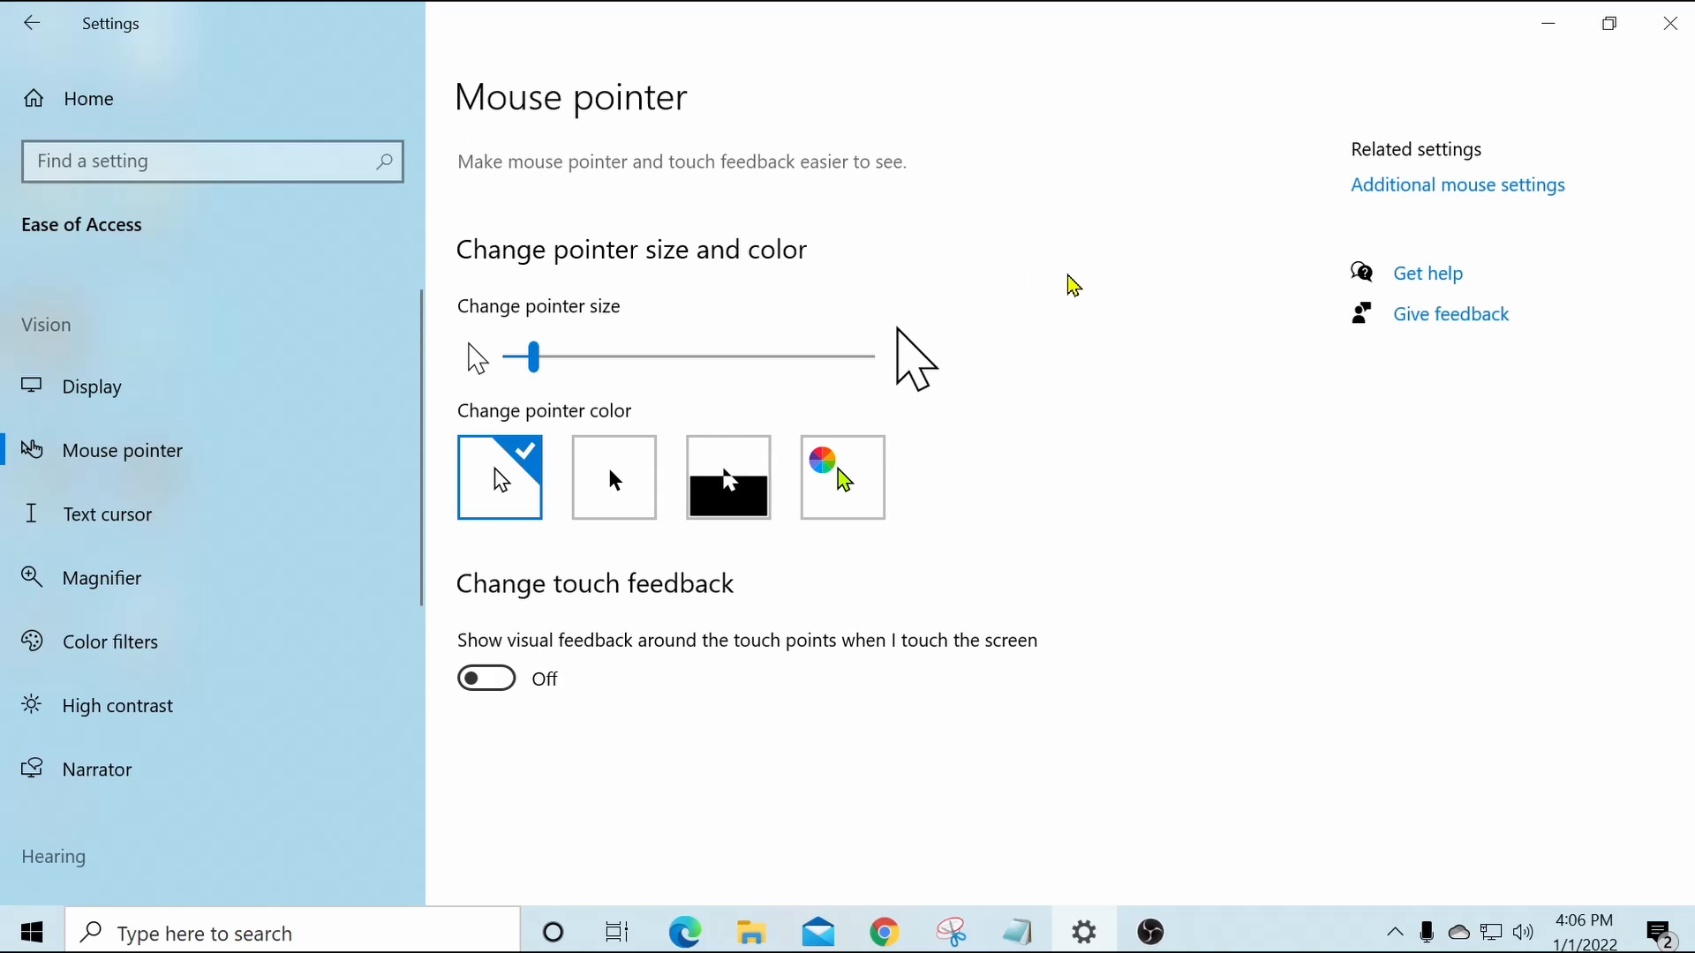
click(534, 358)
drag(534, 359, 463, 357)
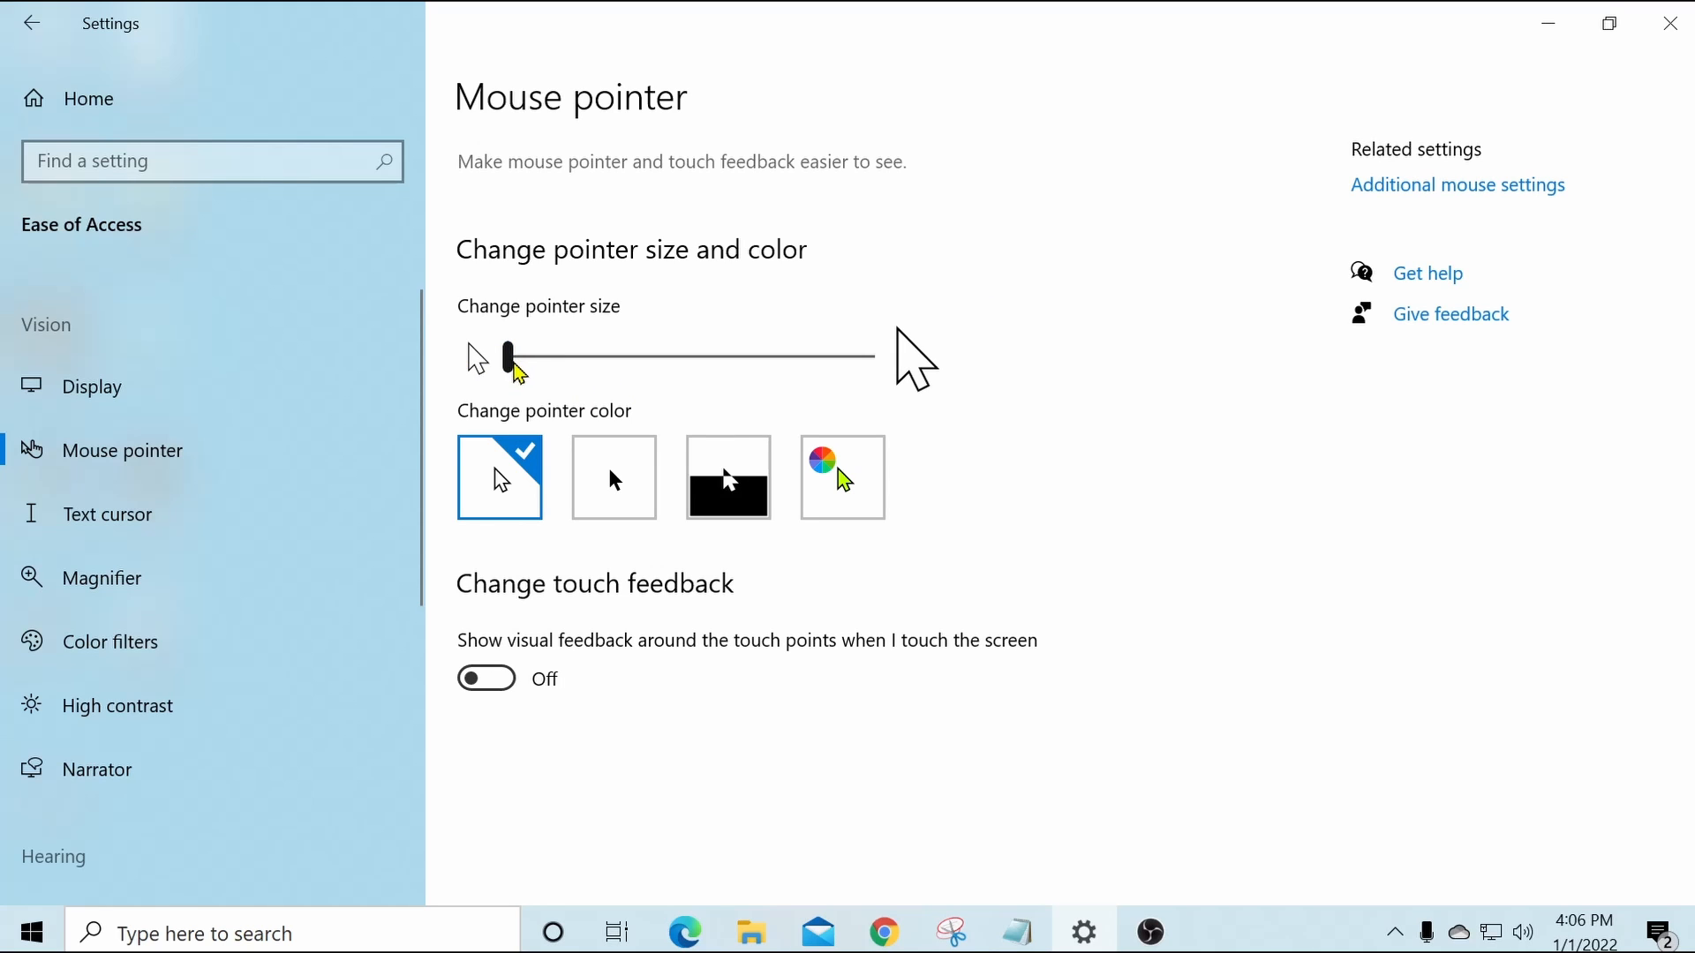
drag(510, 367, 626, 369)
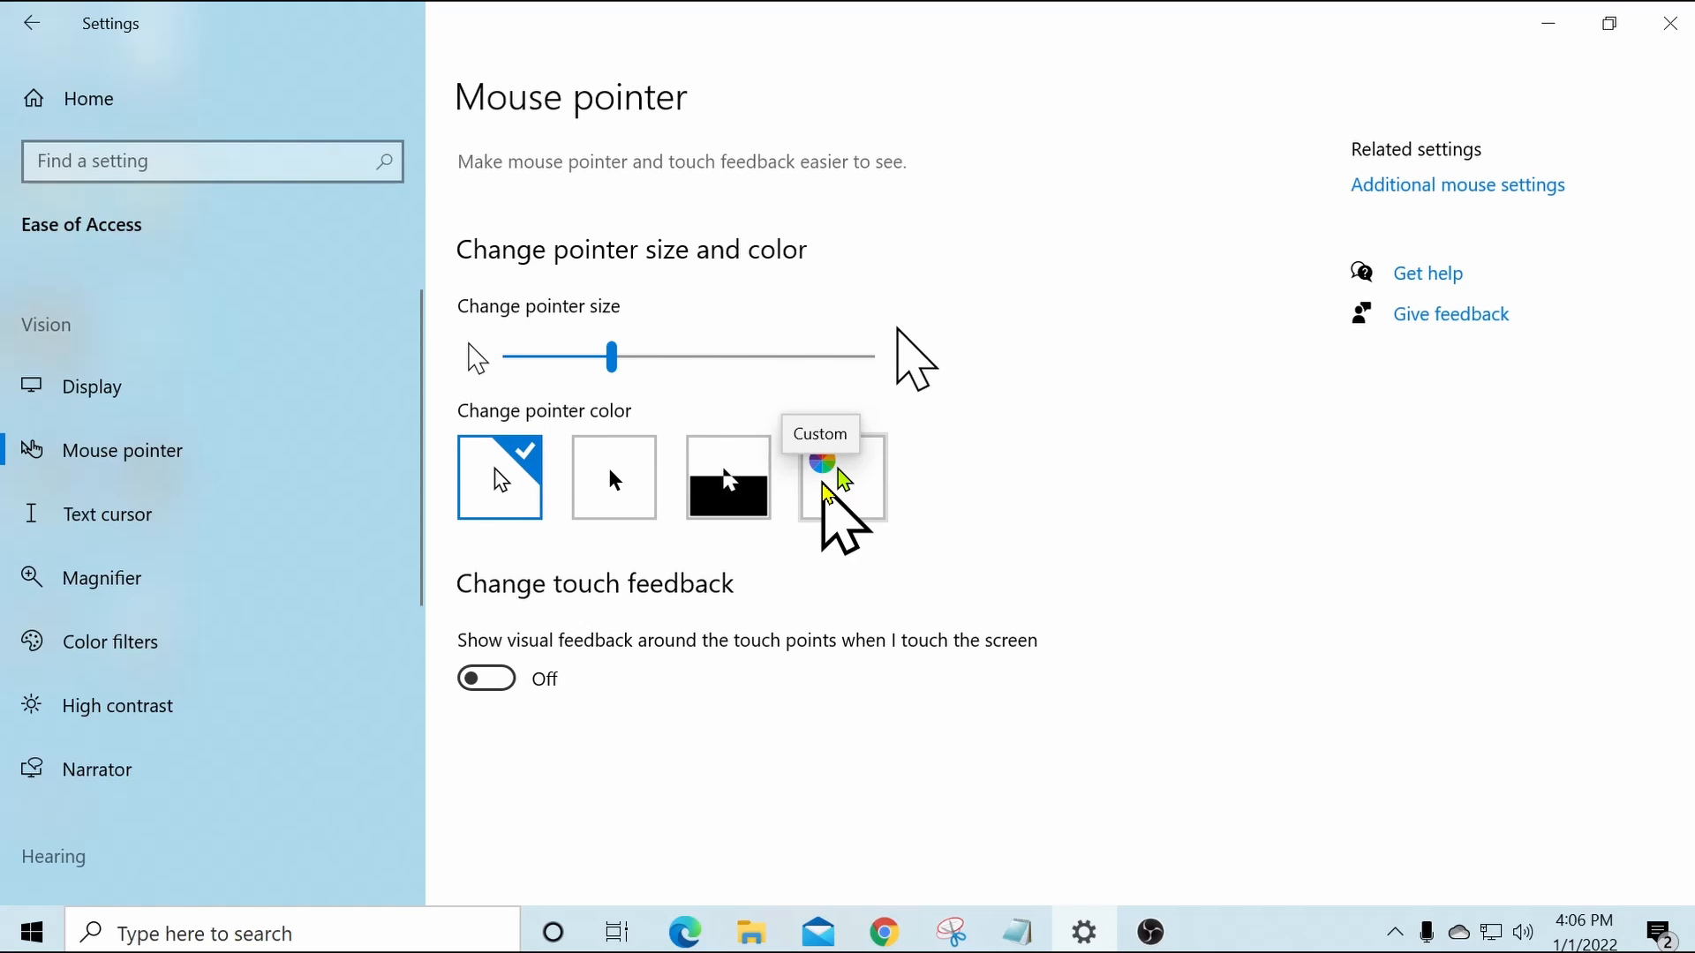
Switch the mouse pointer to a custom color and apply the suggested light blue.
click(824, 491)
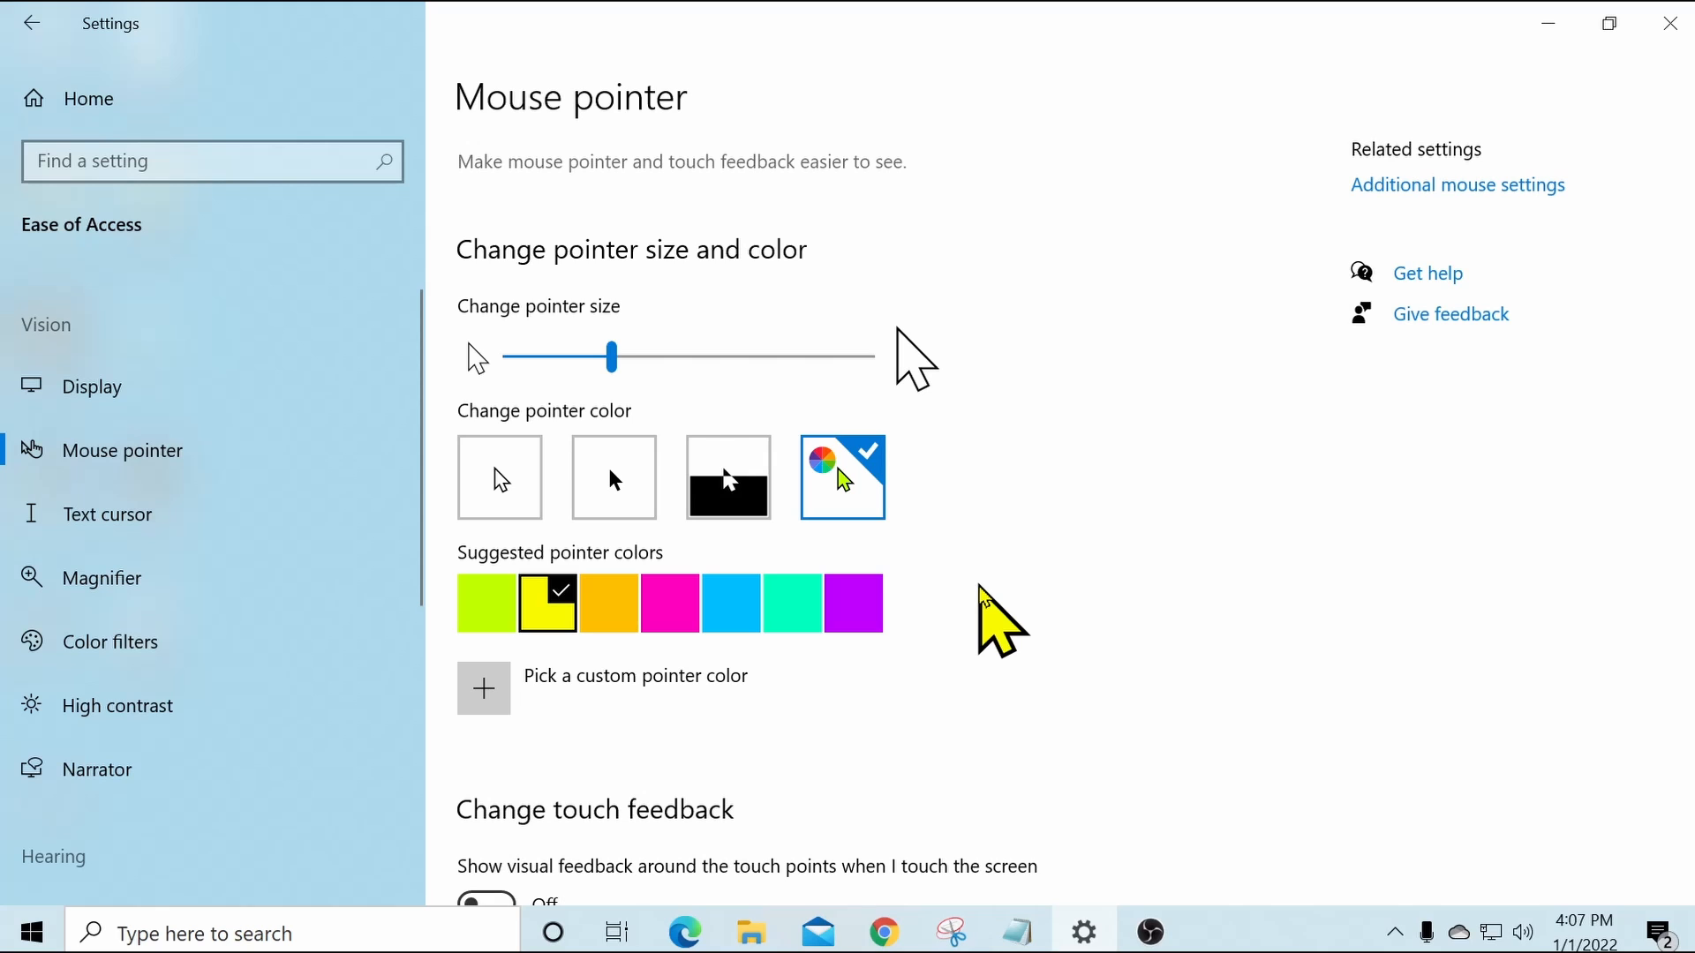
click(716, 615)
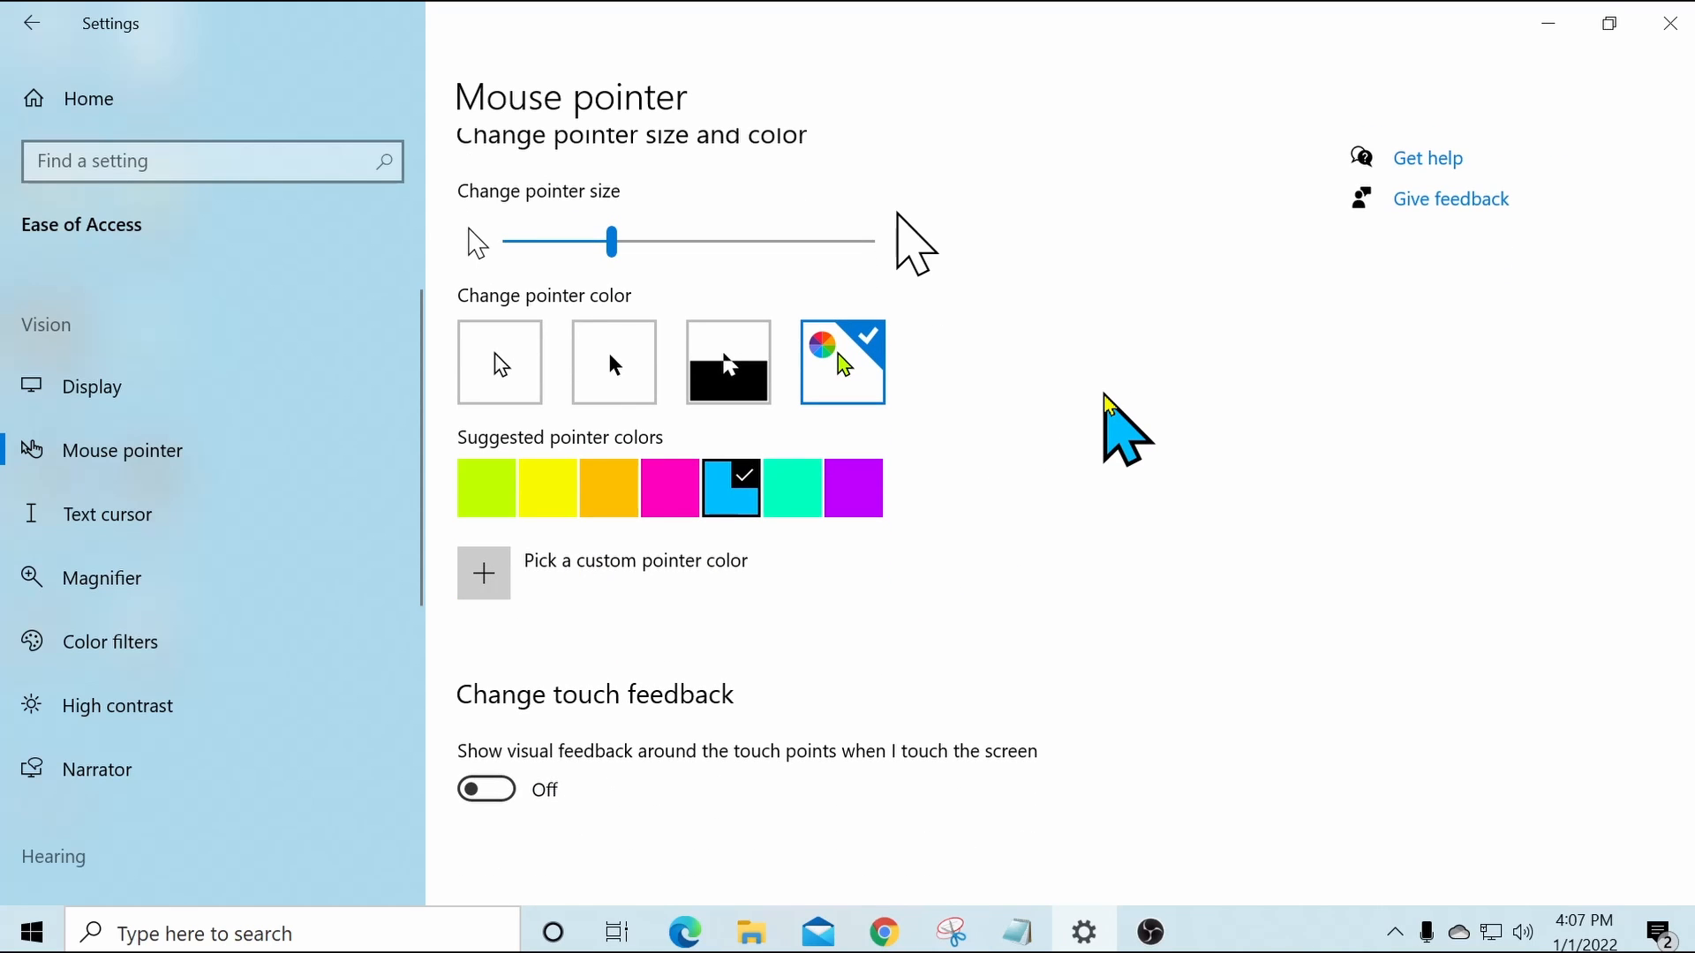
scroll(1105, 395, up, 2)
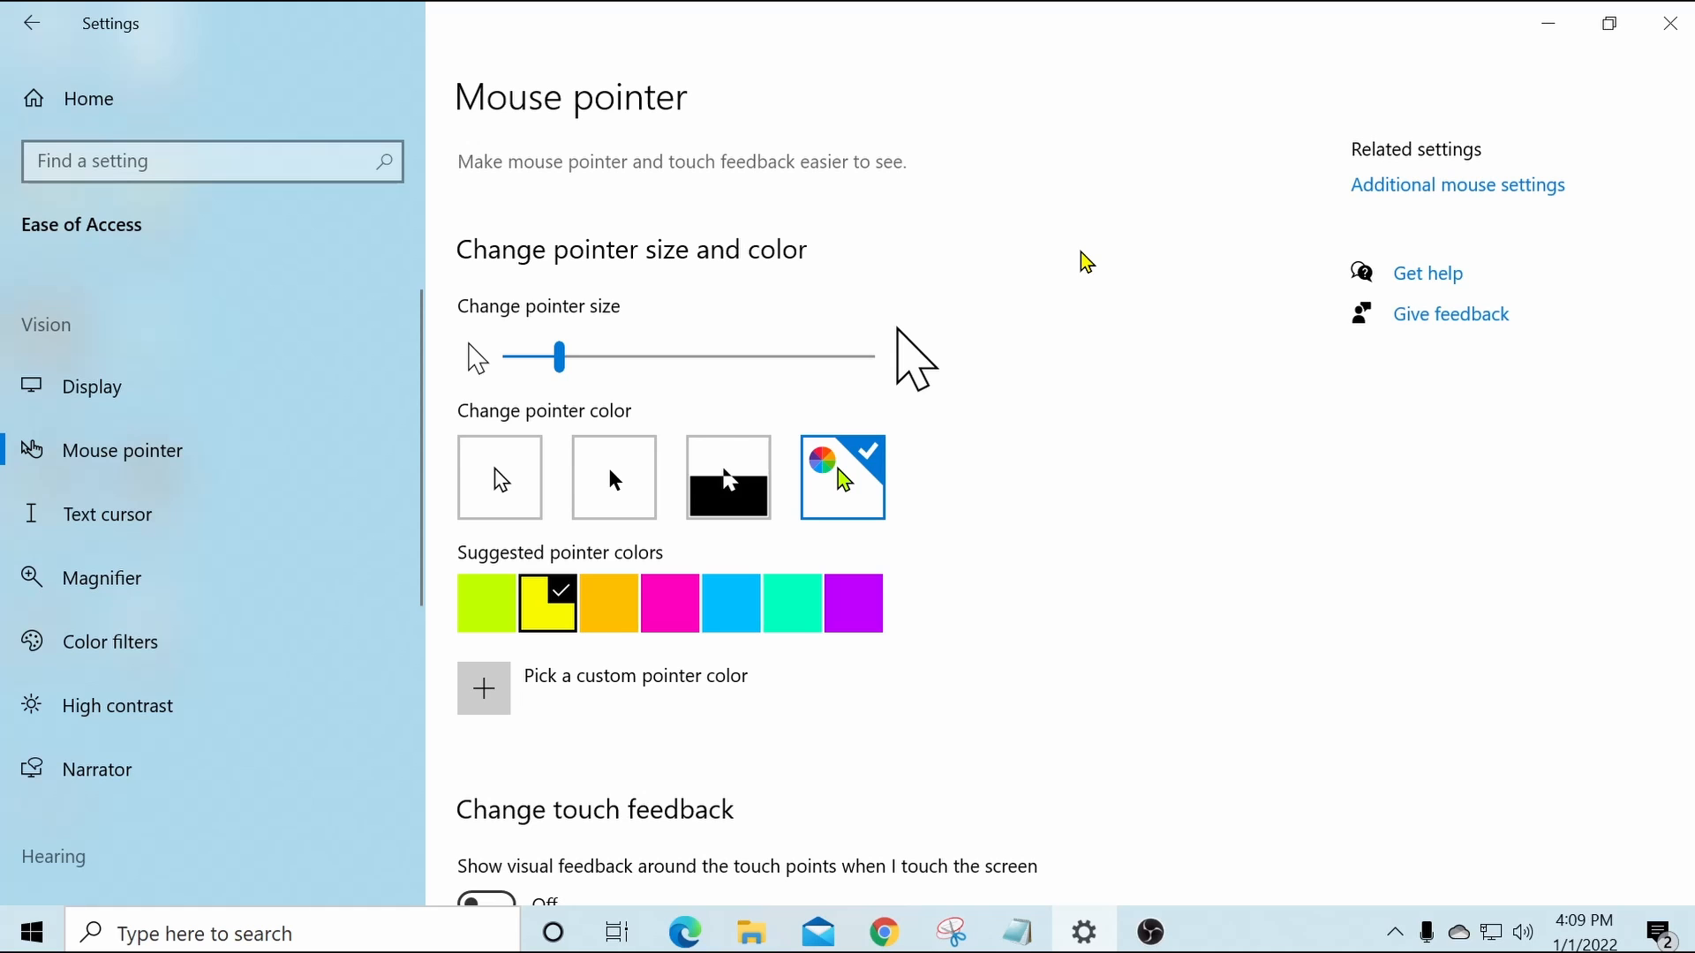
Open the Text cursor settings, enlarge the text cursor indicator to half of its size range, color it Gold and preview it in the search box.
click(121, 514)
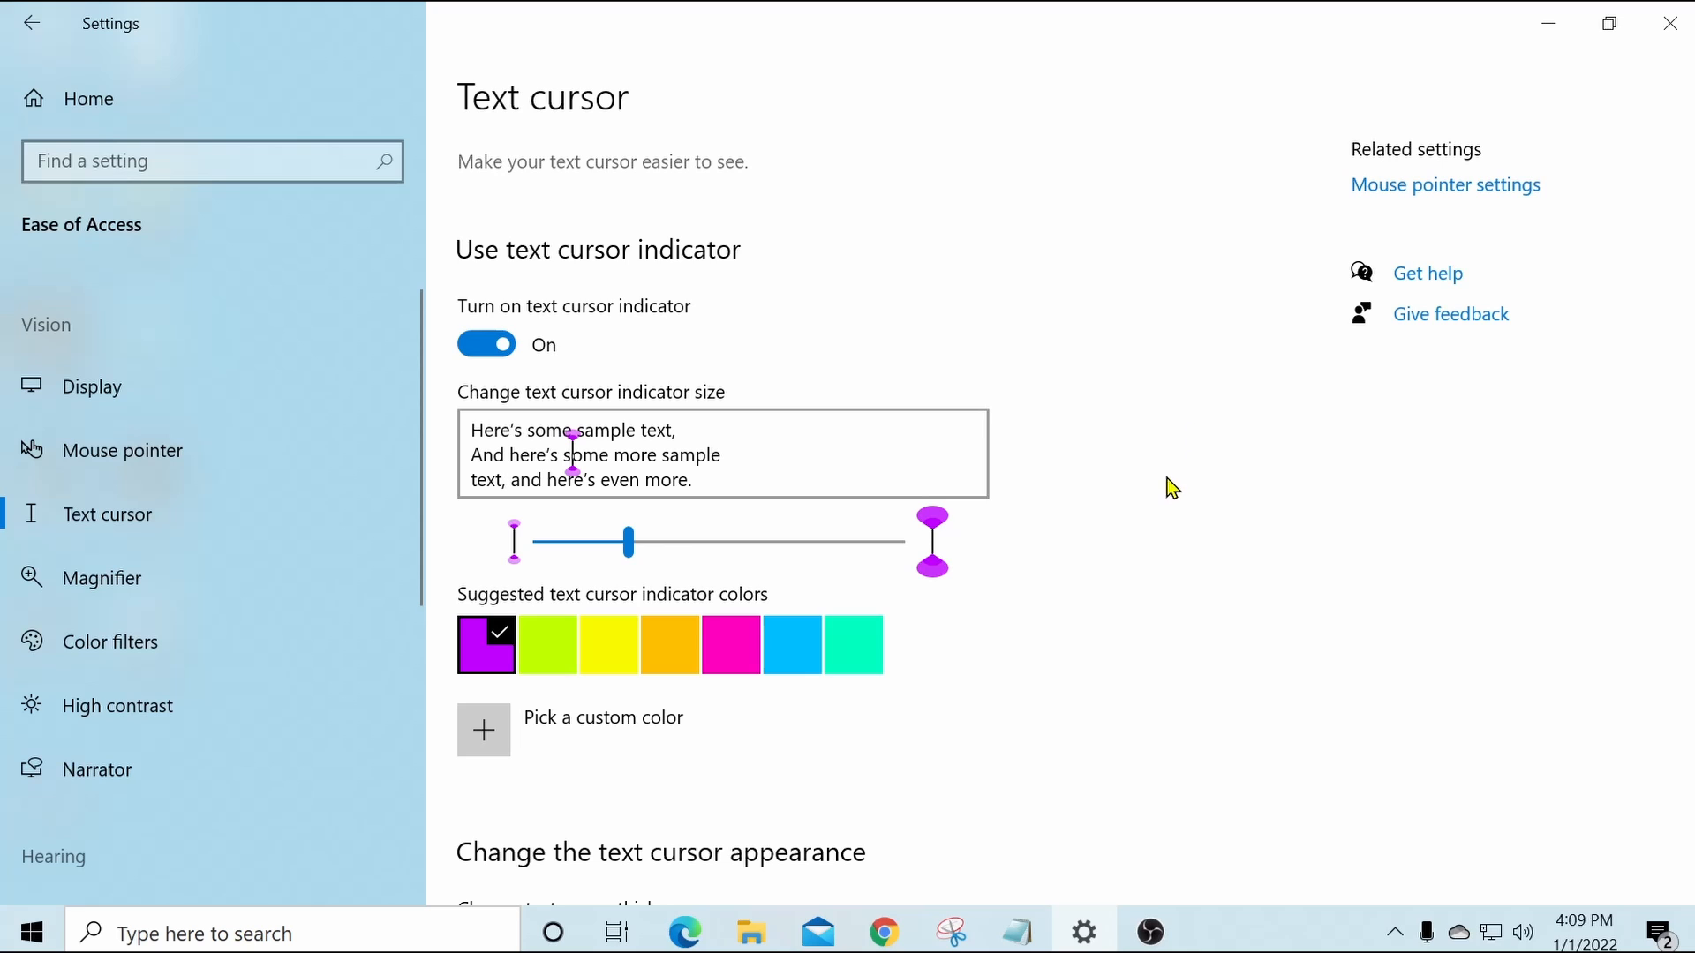
click(85, 164)
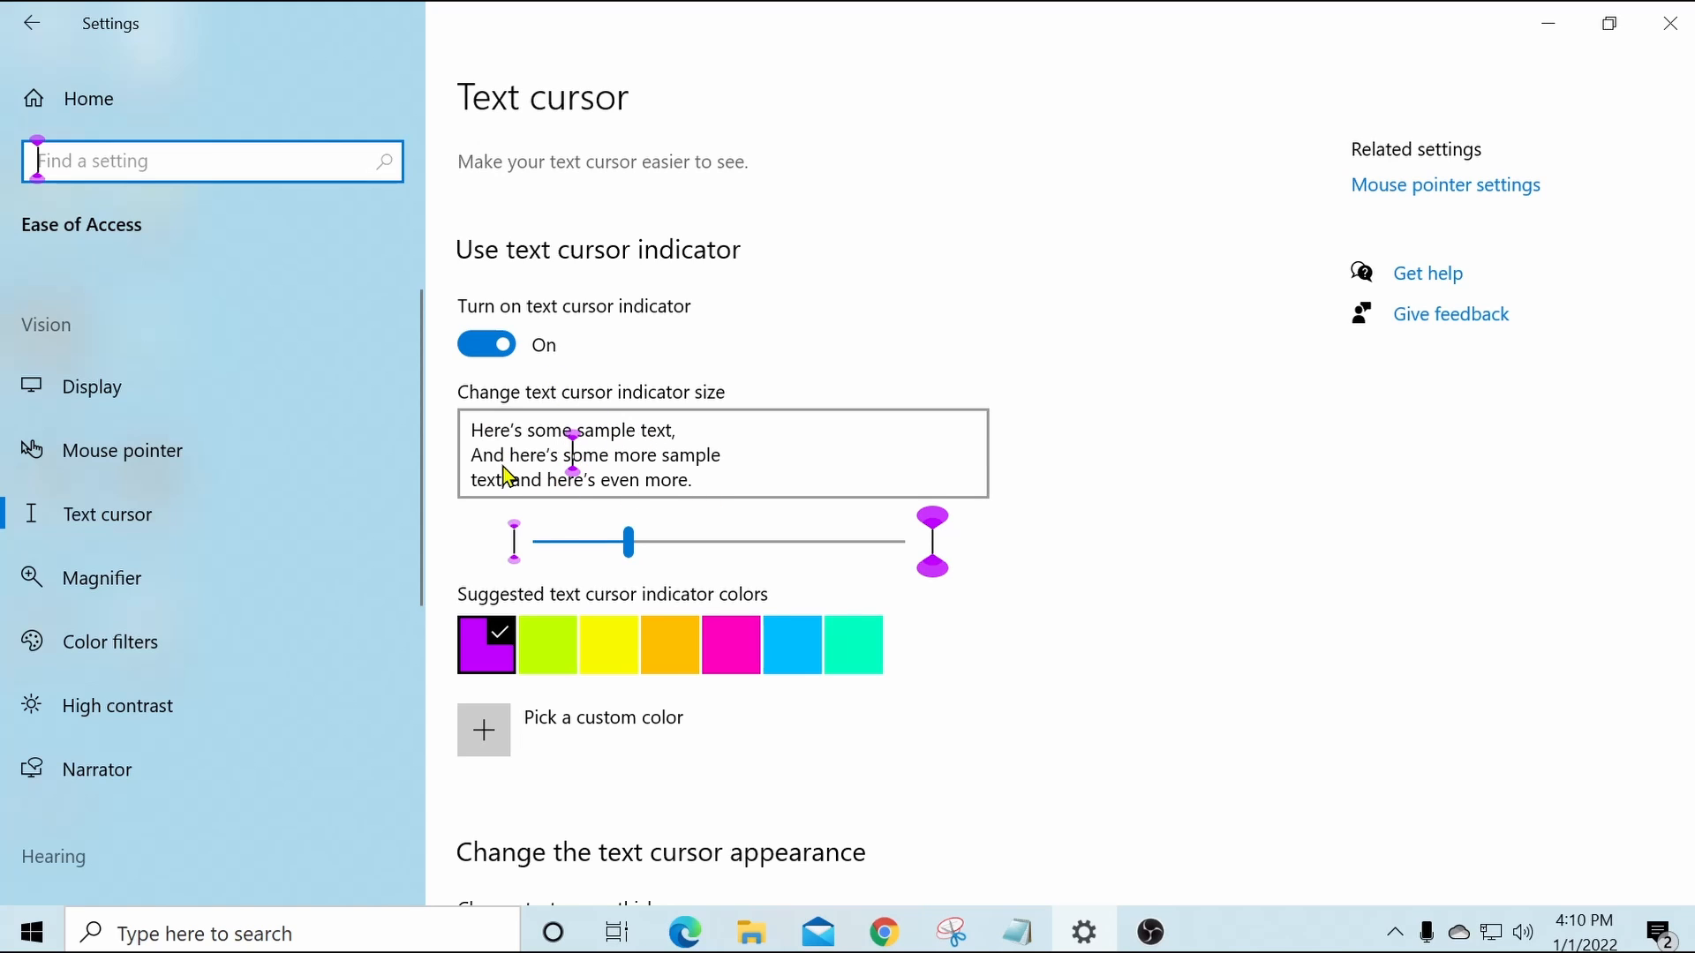
drag(634, 549, 719, 549)
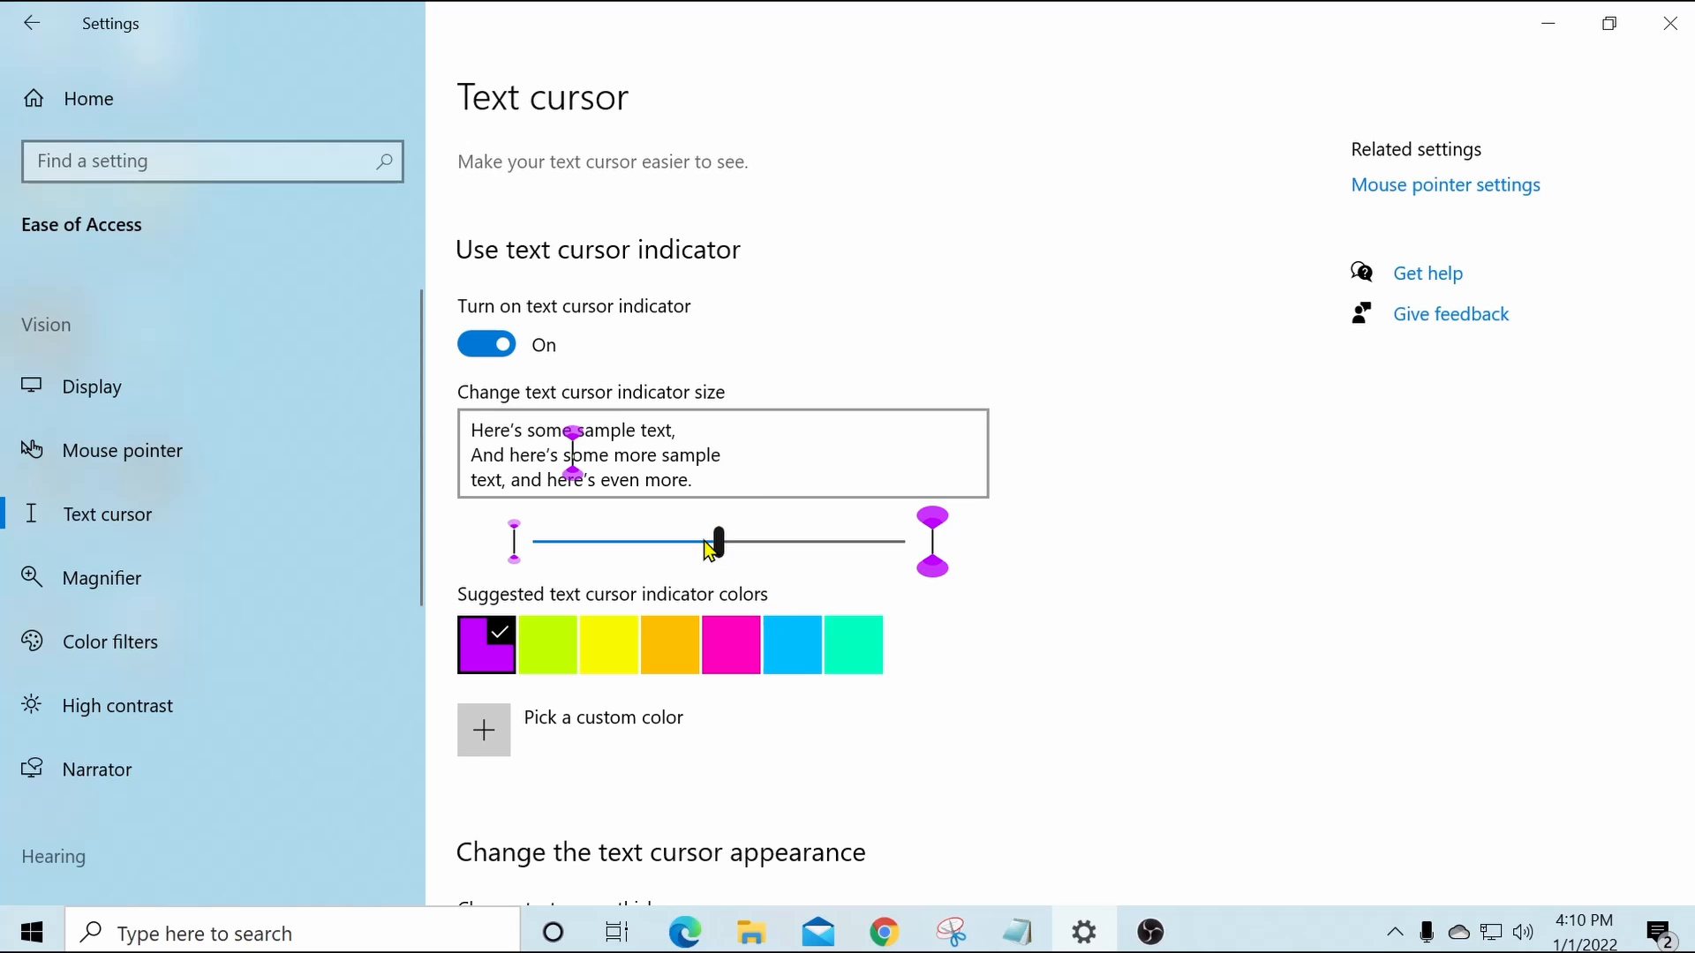
click(673, 654)
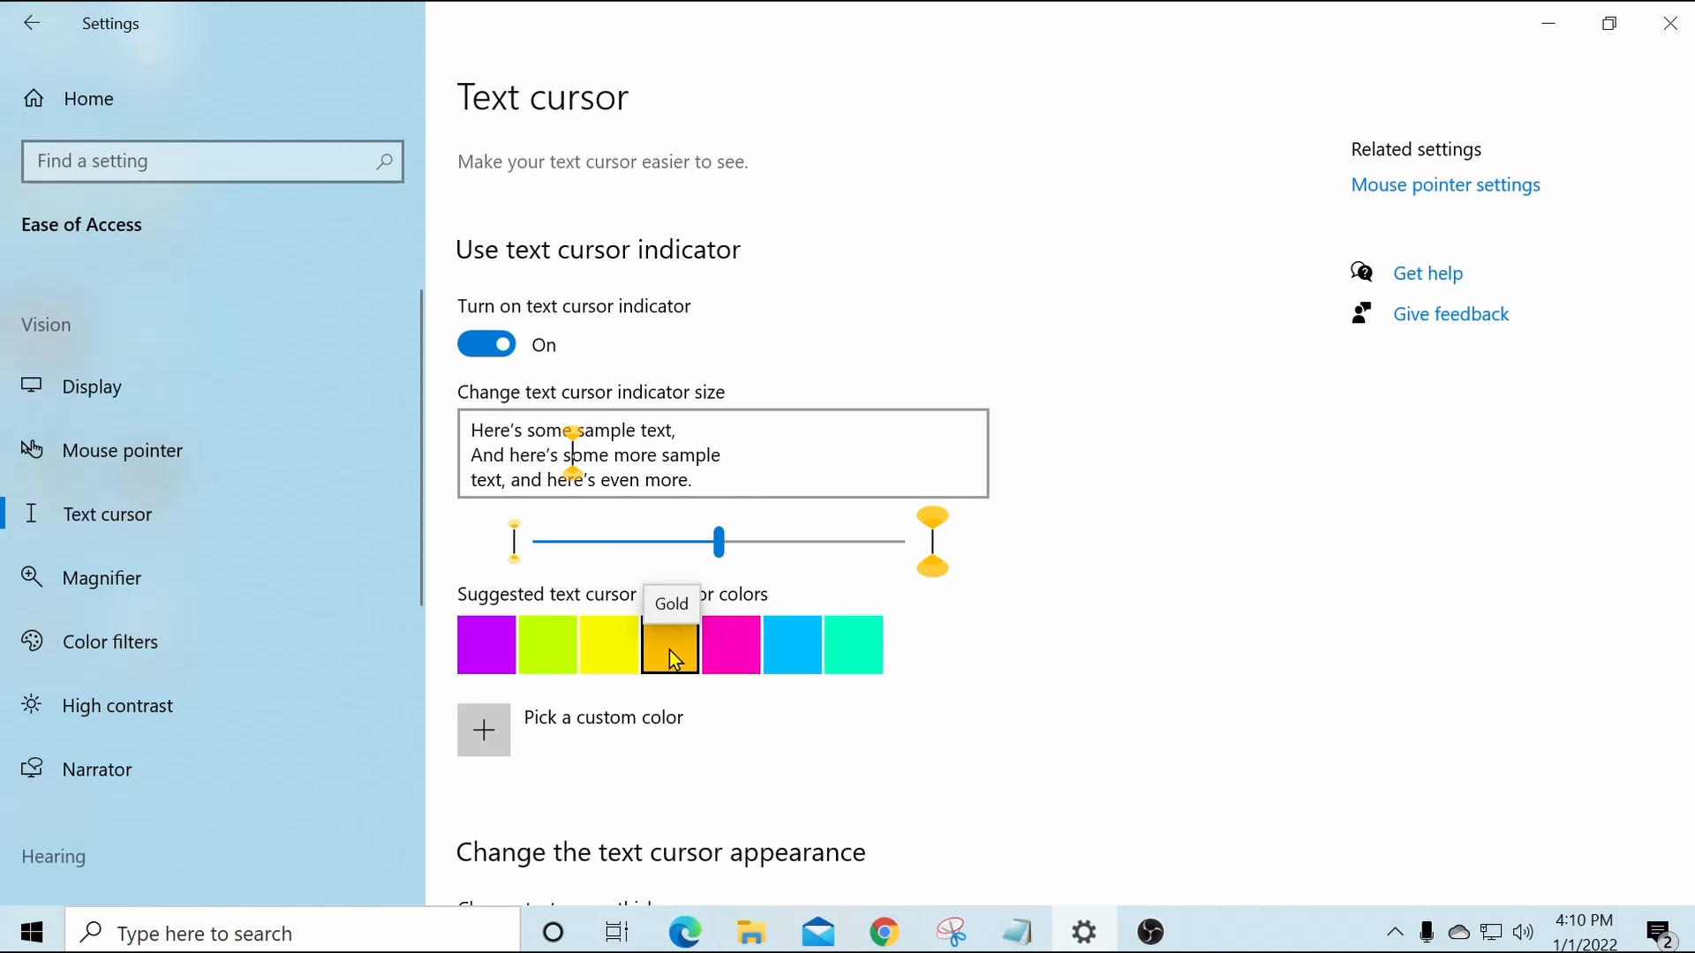
click(238, 160)
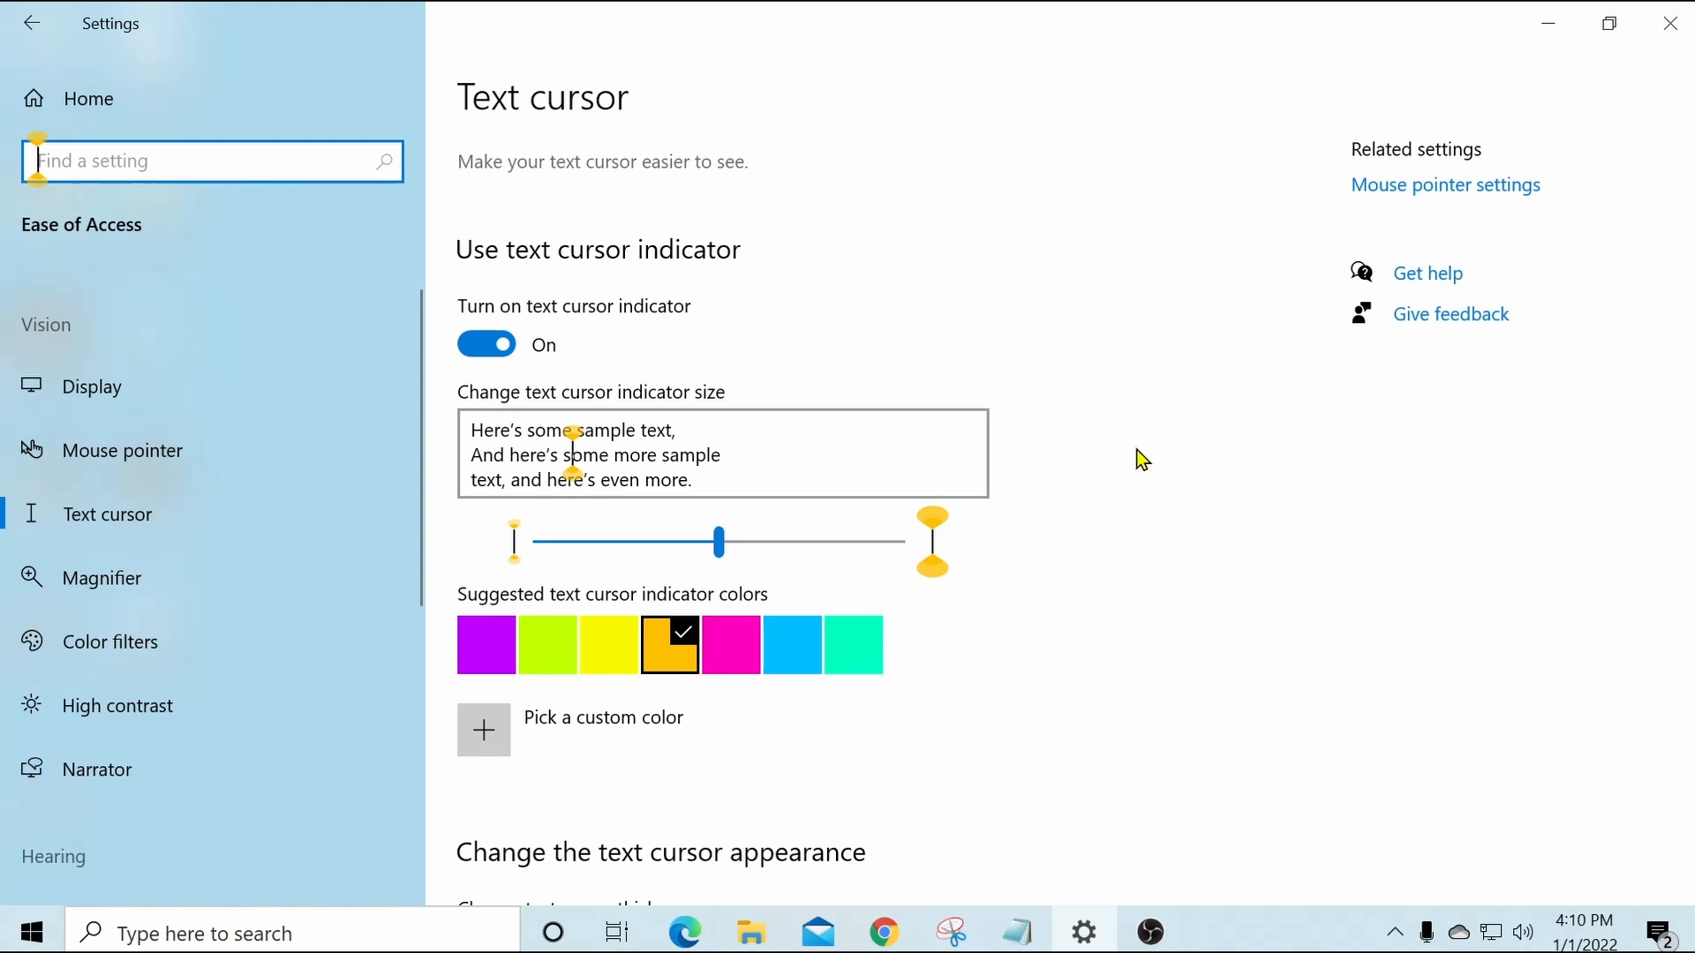
Increase the text cursor thickness to about a quarter of its range and preview it in the settings search box.
scroll(1139, 459, down, 2)
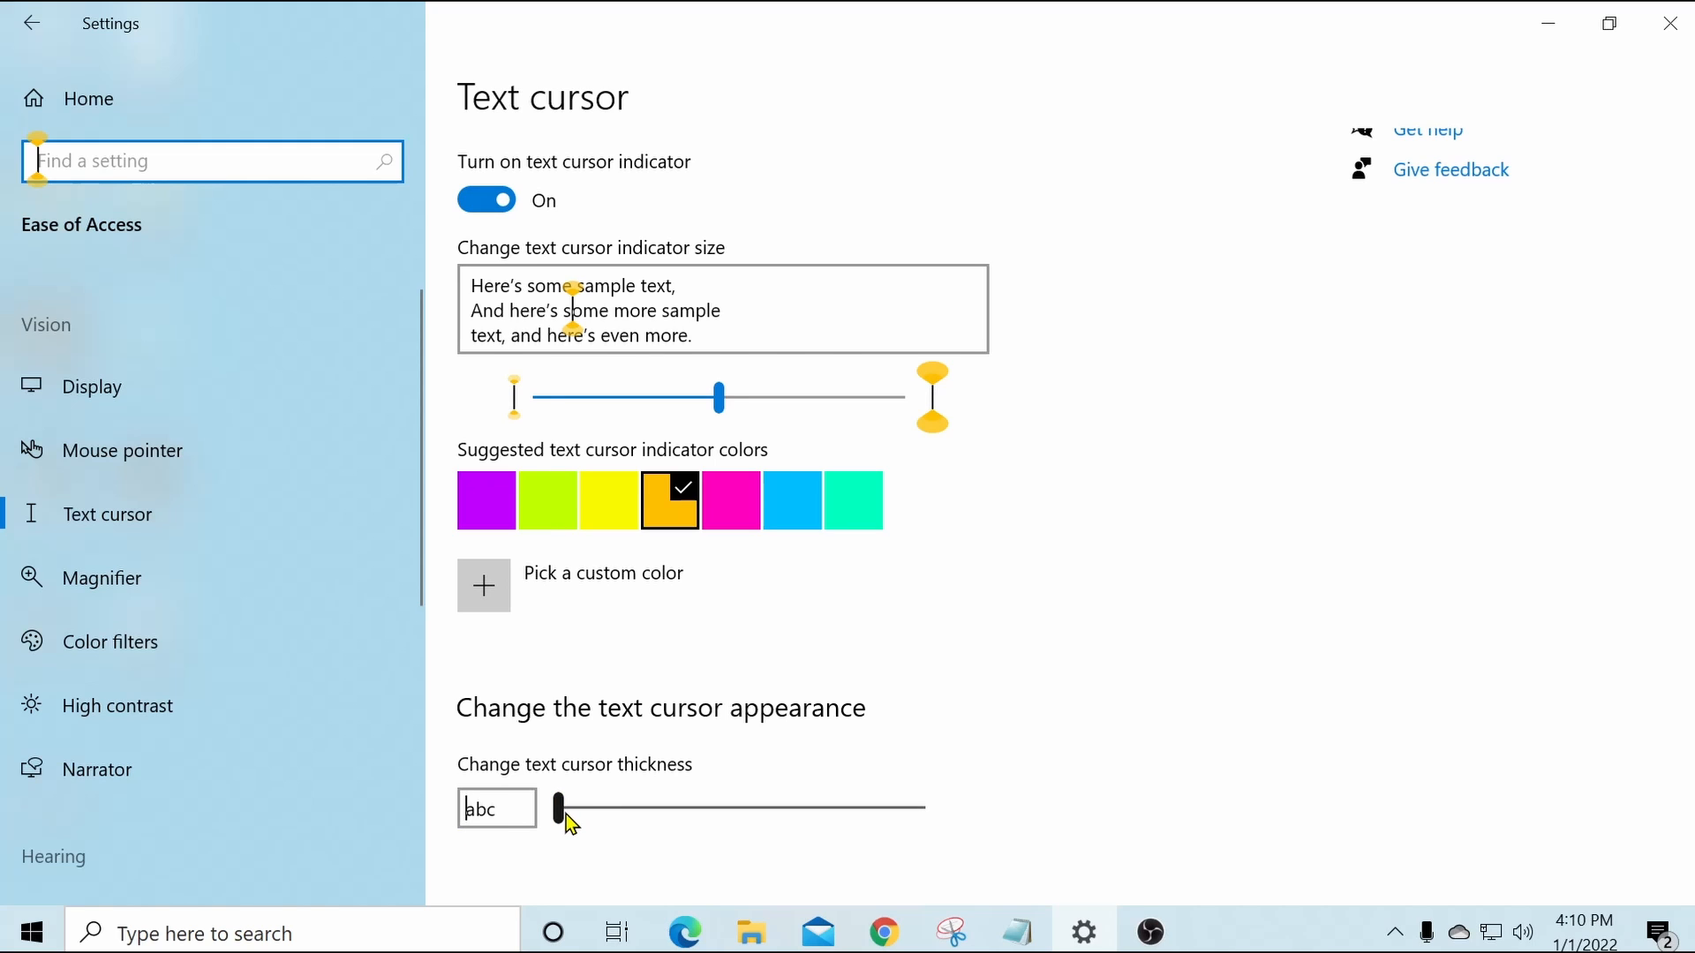
drag(563, 814, 653, 808)
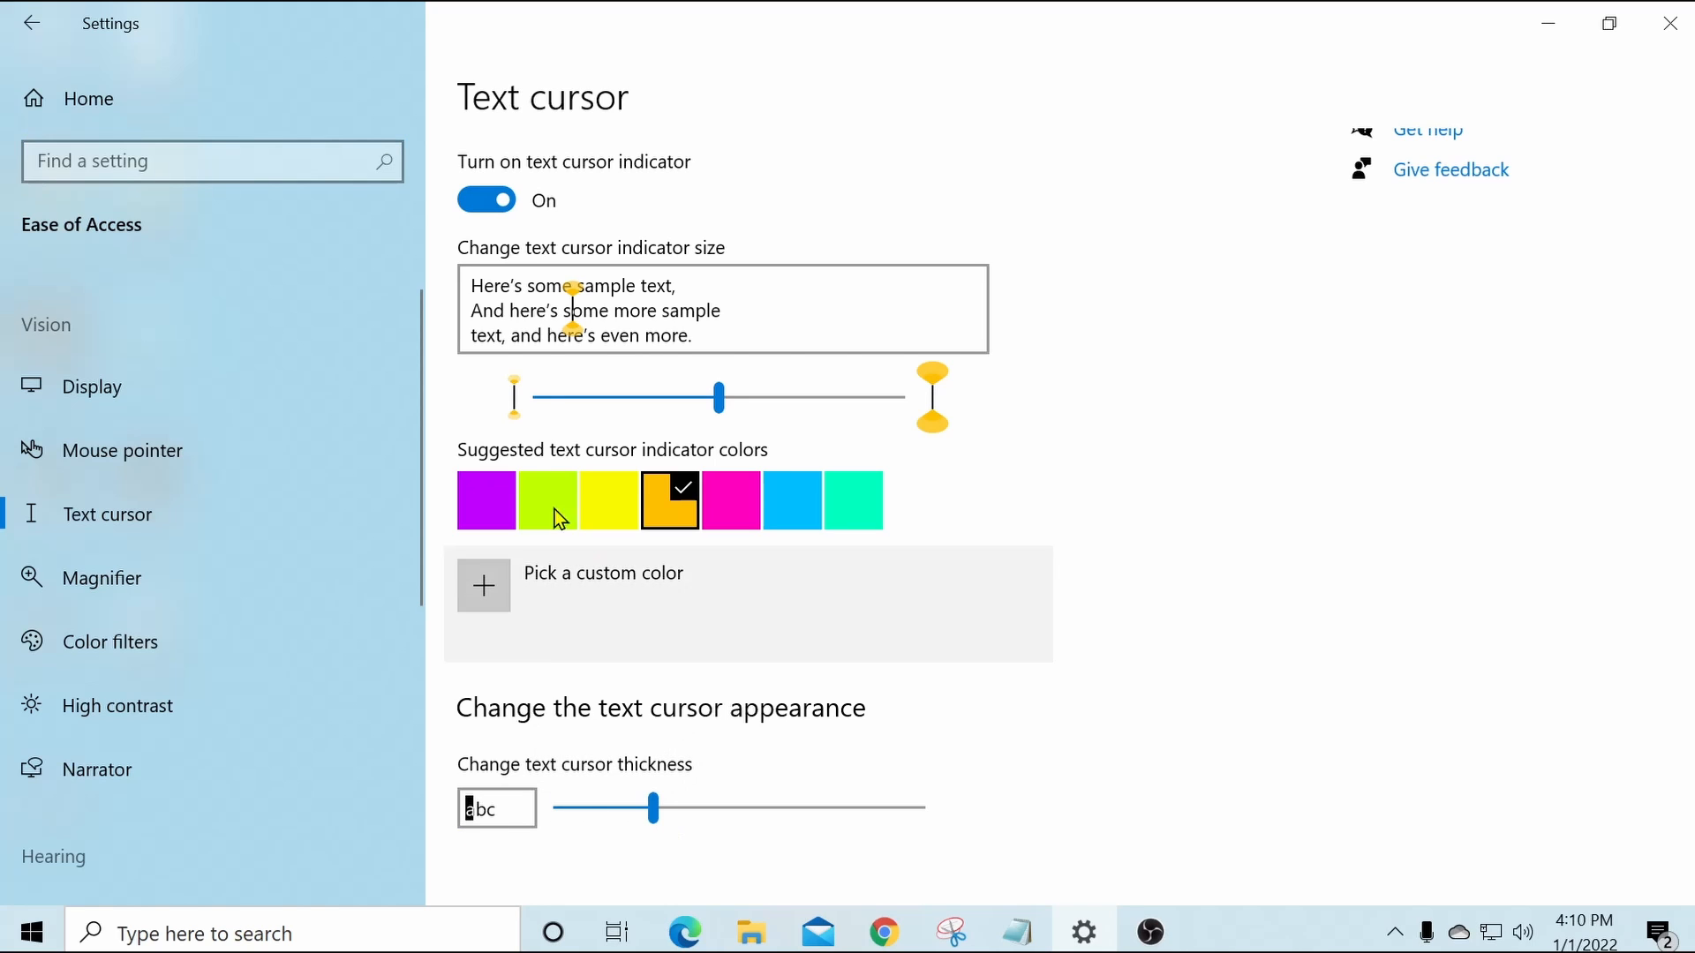
click(134, 146)
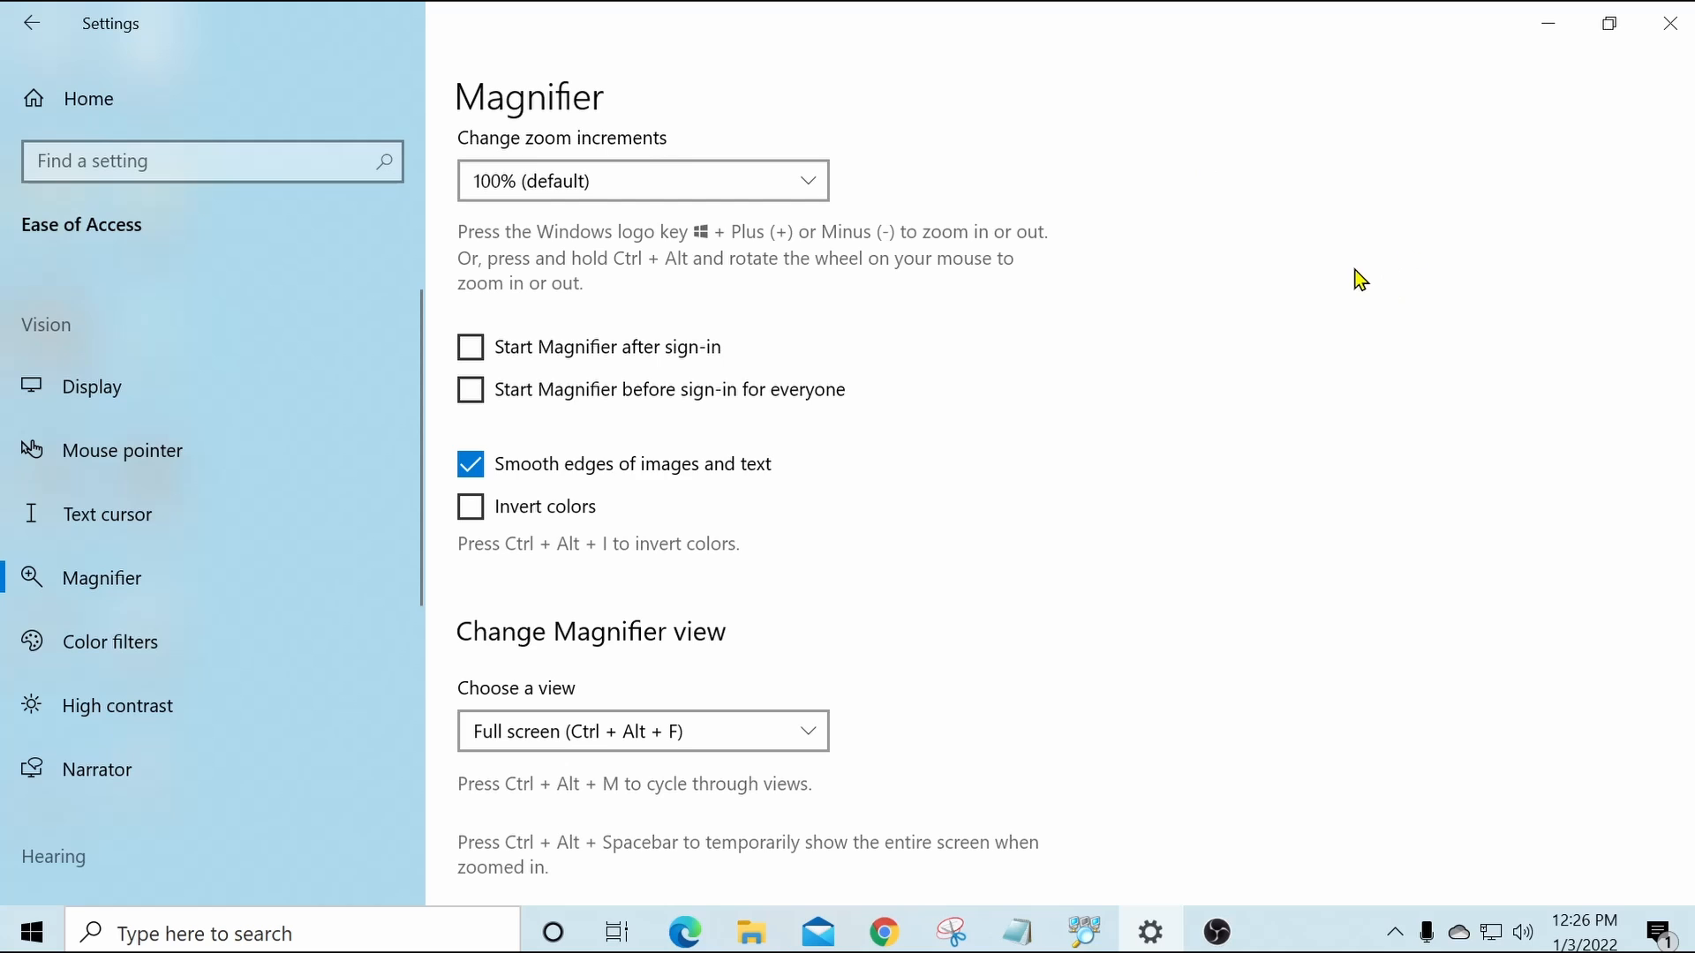
Look over the Magnifier page and its view choices, keeping the Full screen view.
scroll(1354, 278, down, 3)
scroll(1306, 293, down, 3)
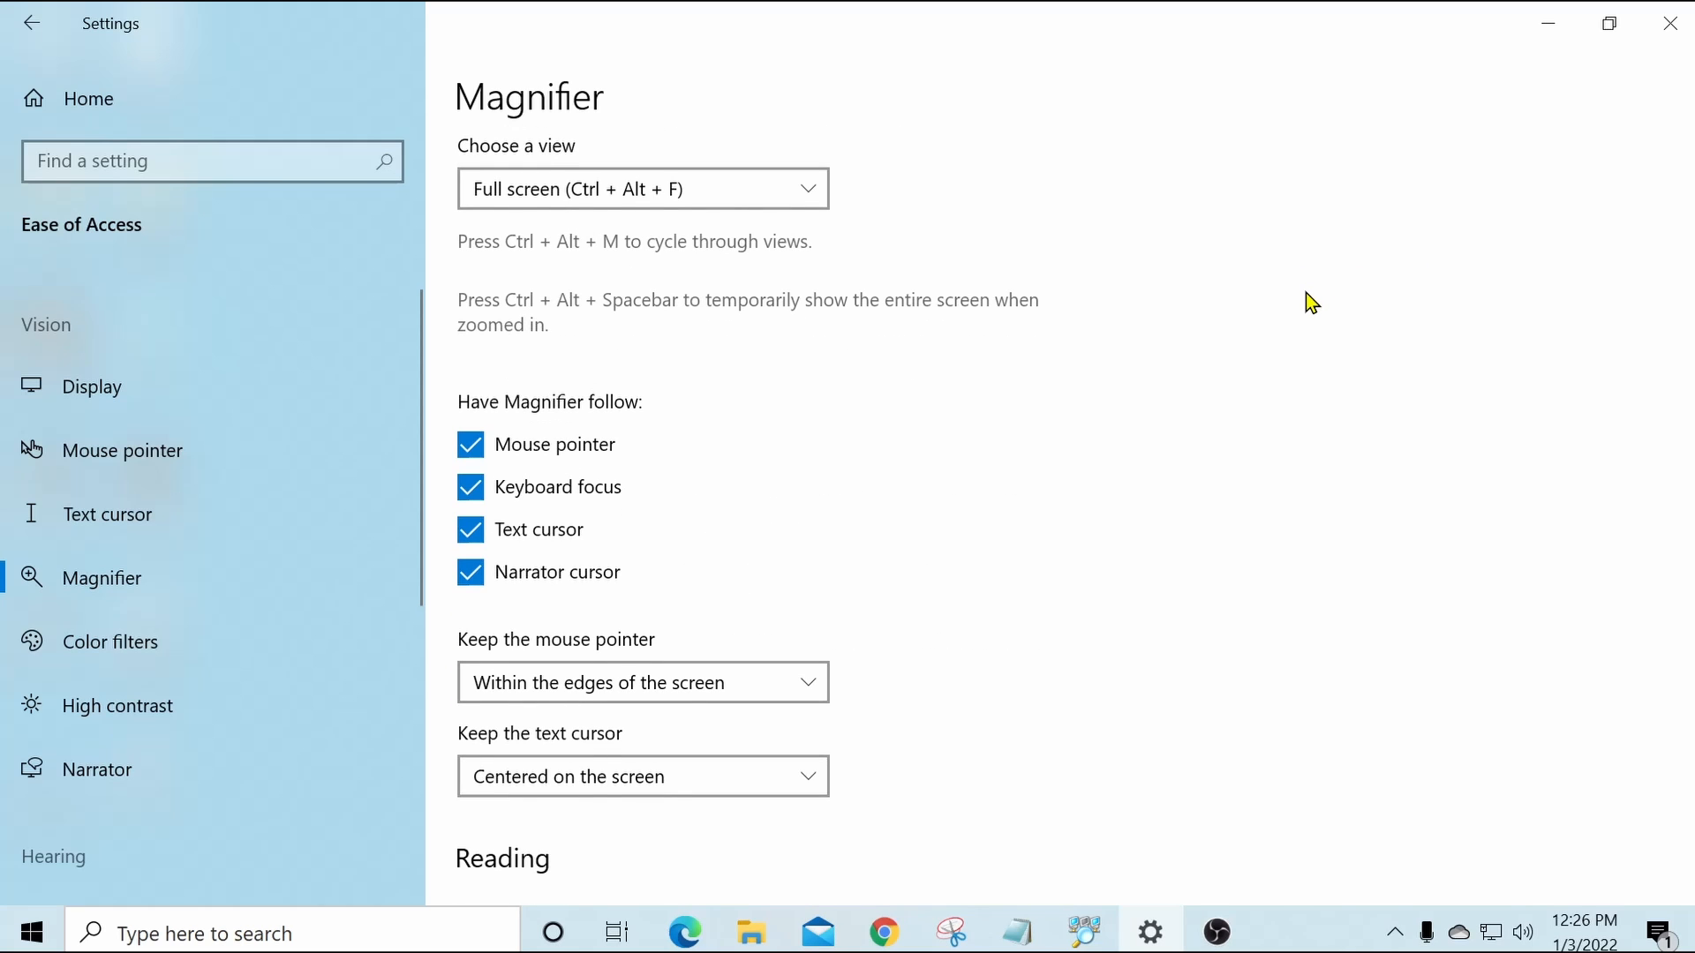
scroll(1306, 293, up, 3)
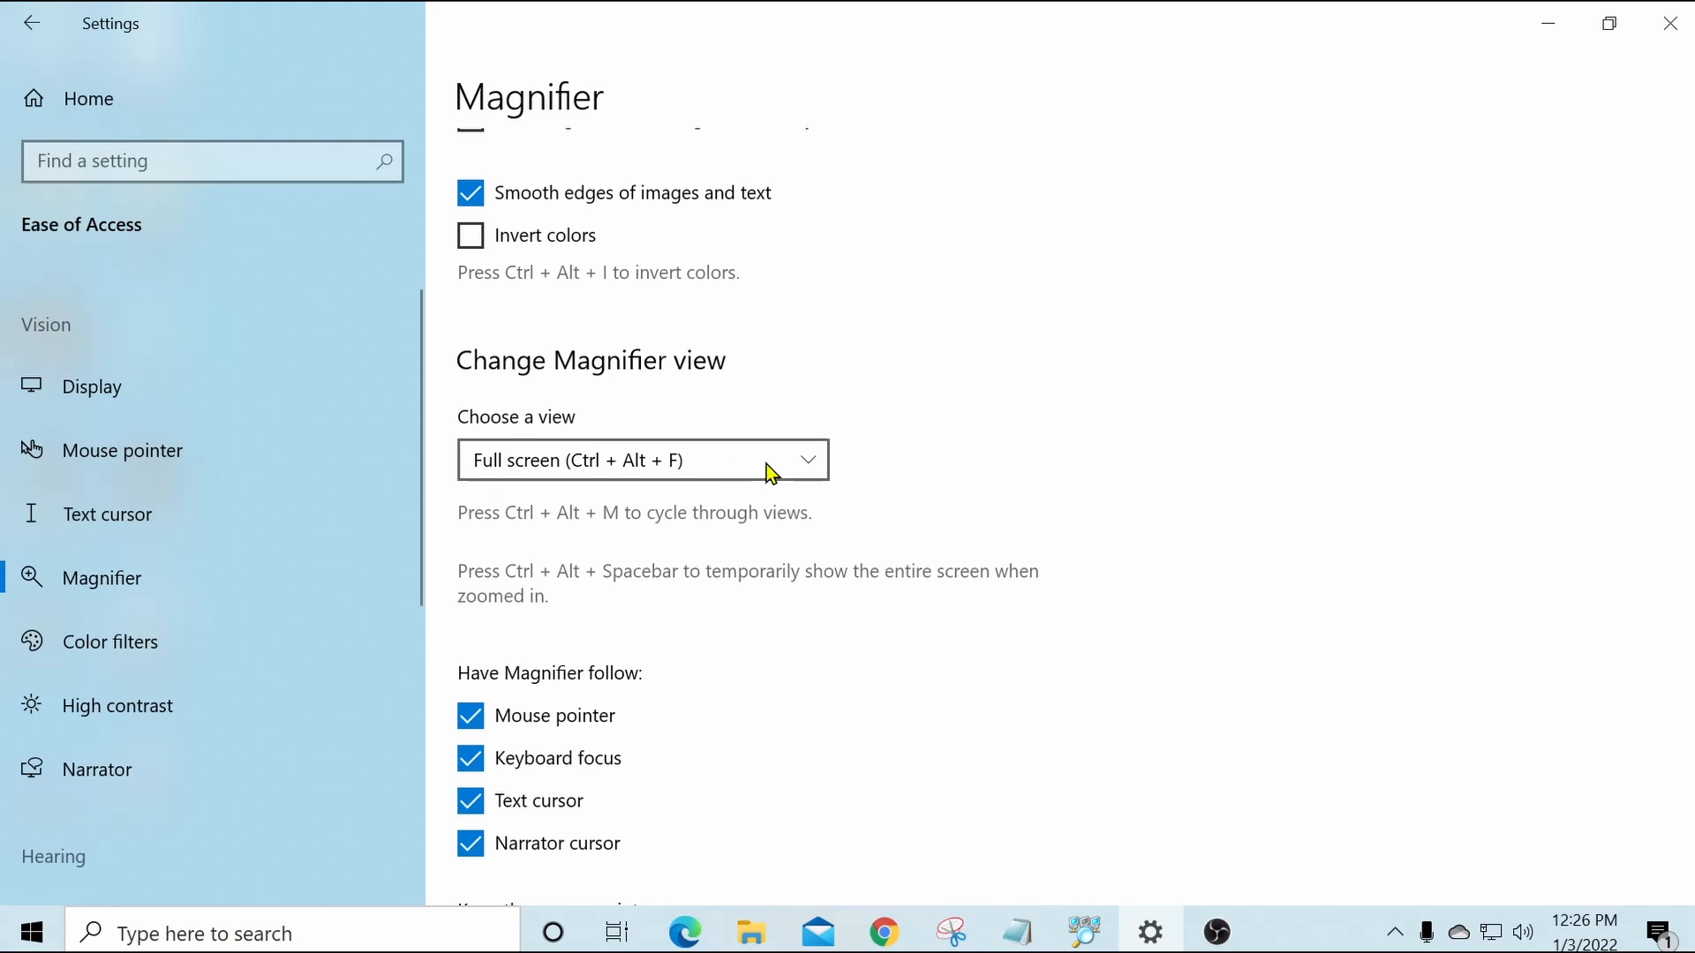
click(811, 471)
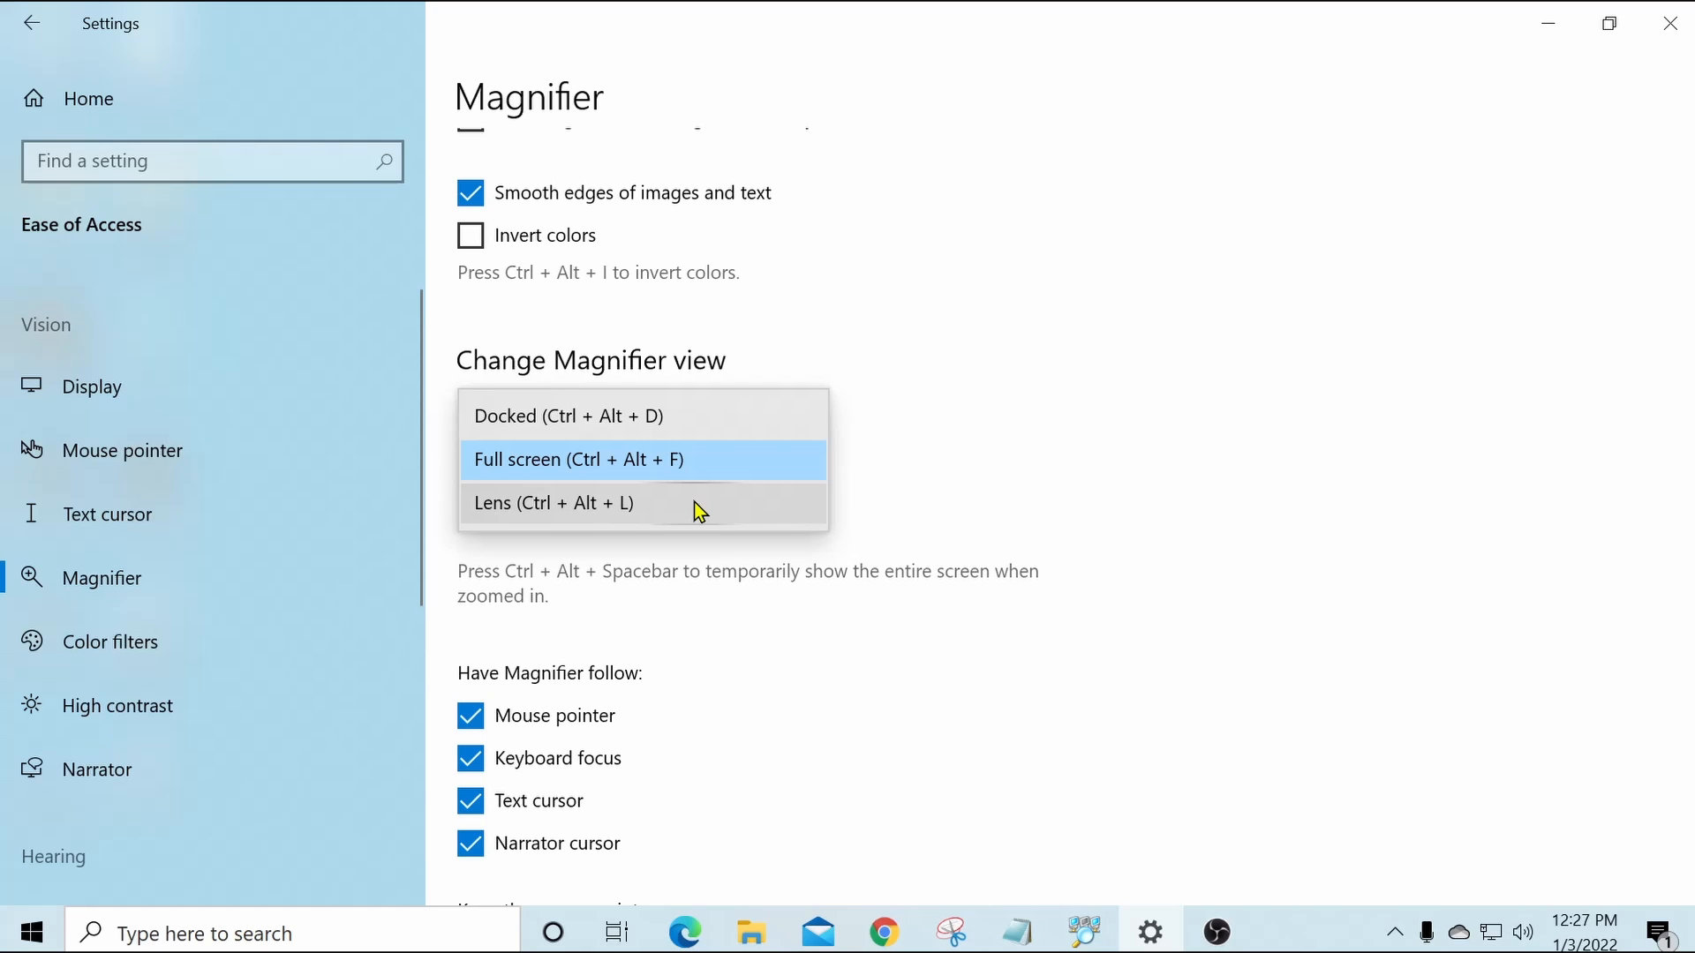
click(620, 468)
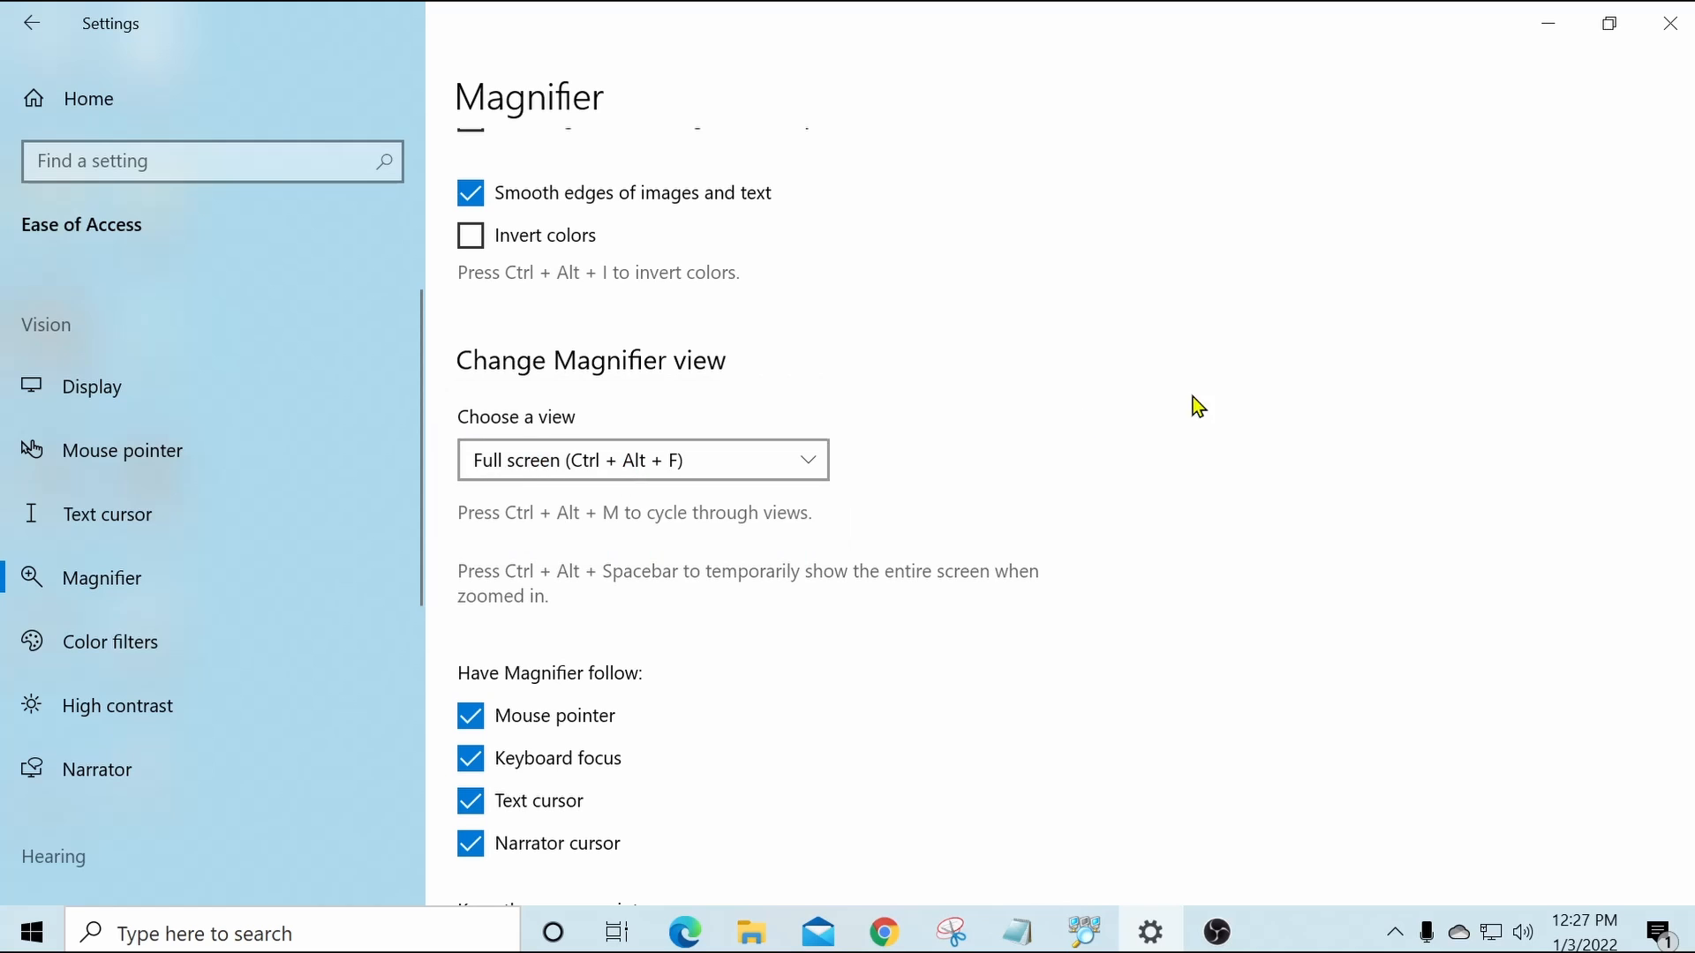
Turn on Magnifier in full screen view to try the magnification, and turn it off again.
scroll(1202, 344, up, 10)
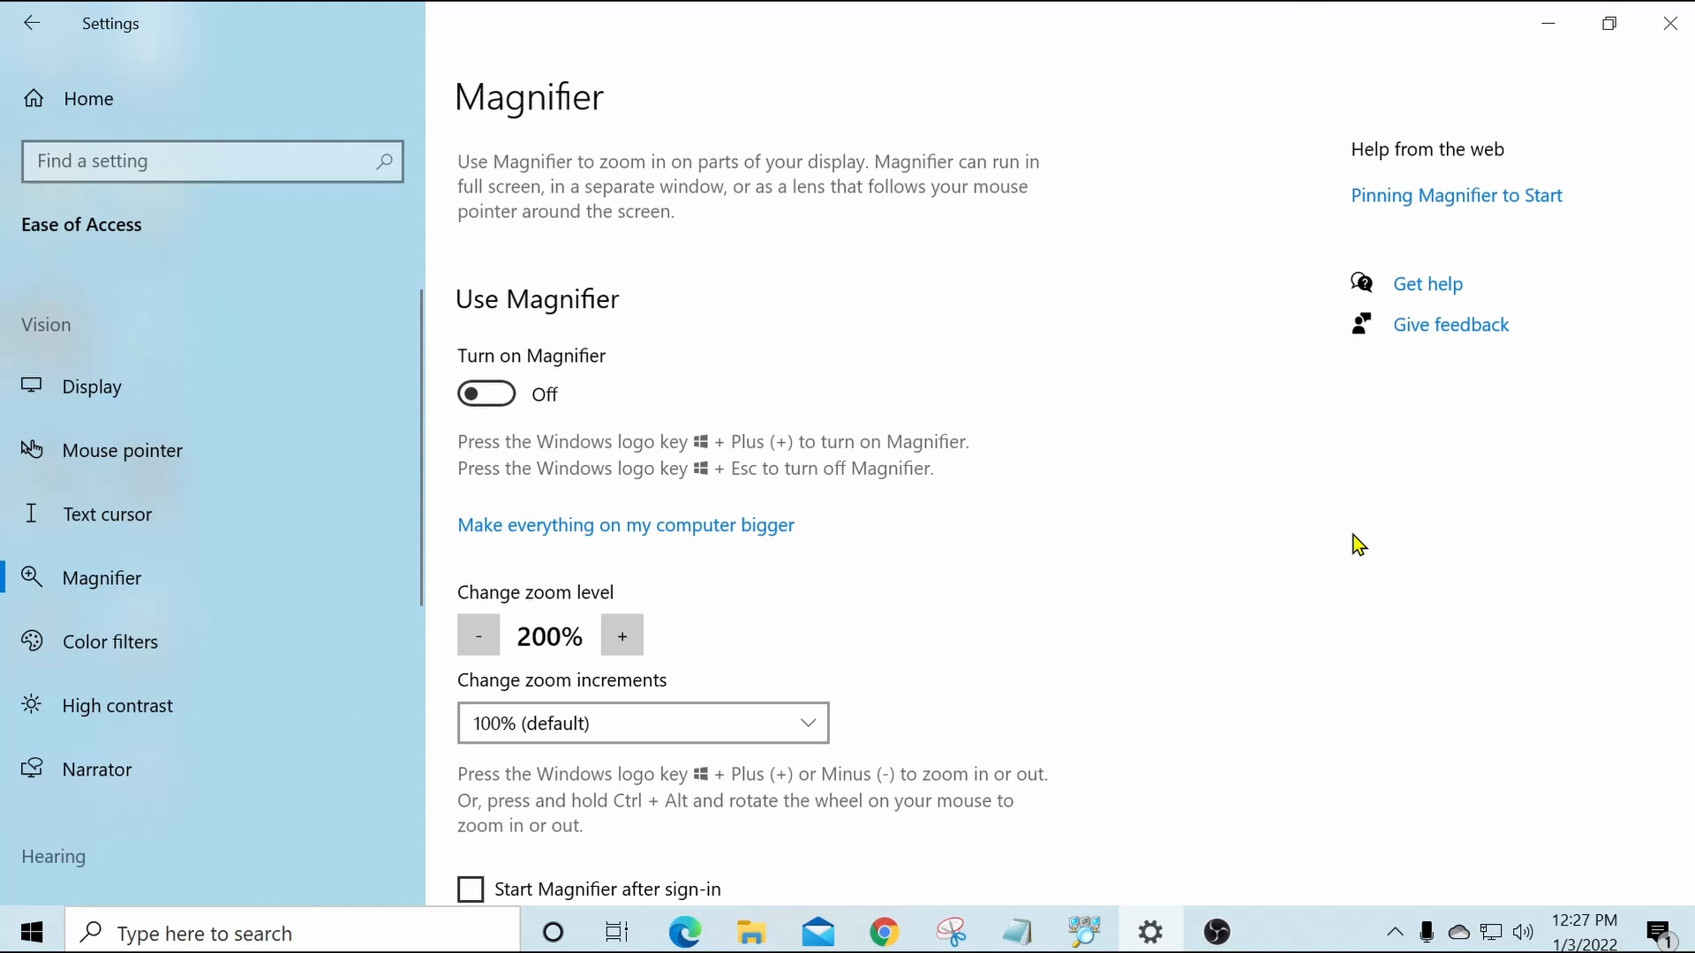
key(super+plus)
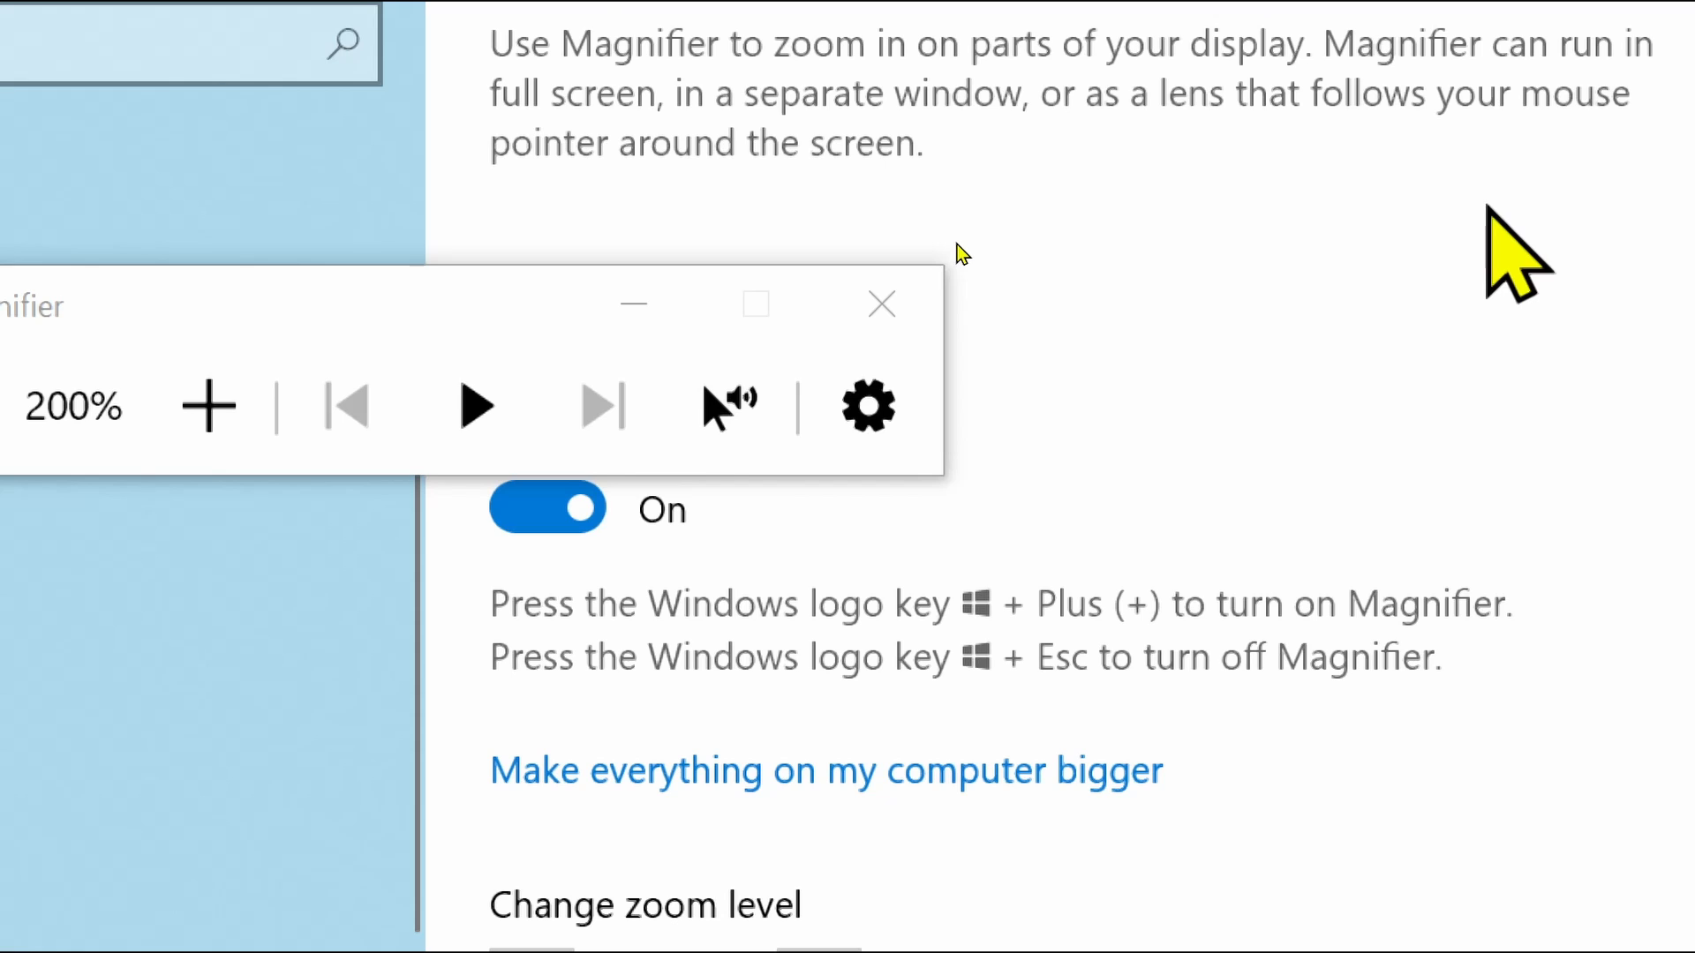
key(super+Escape)
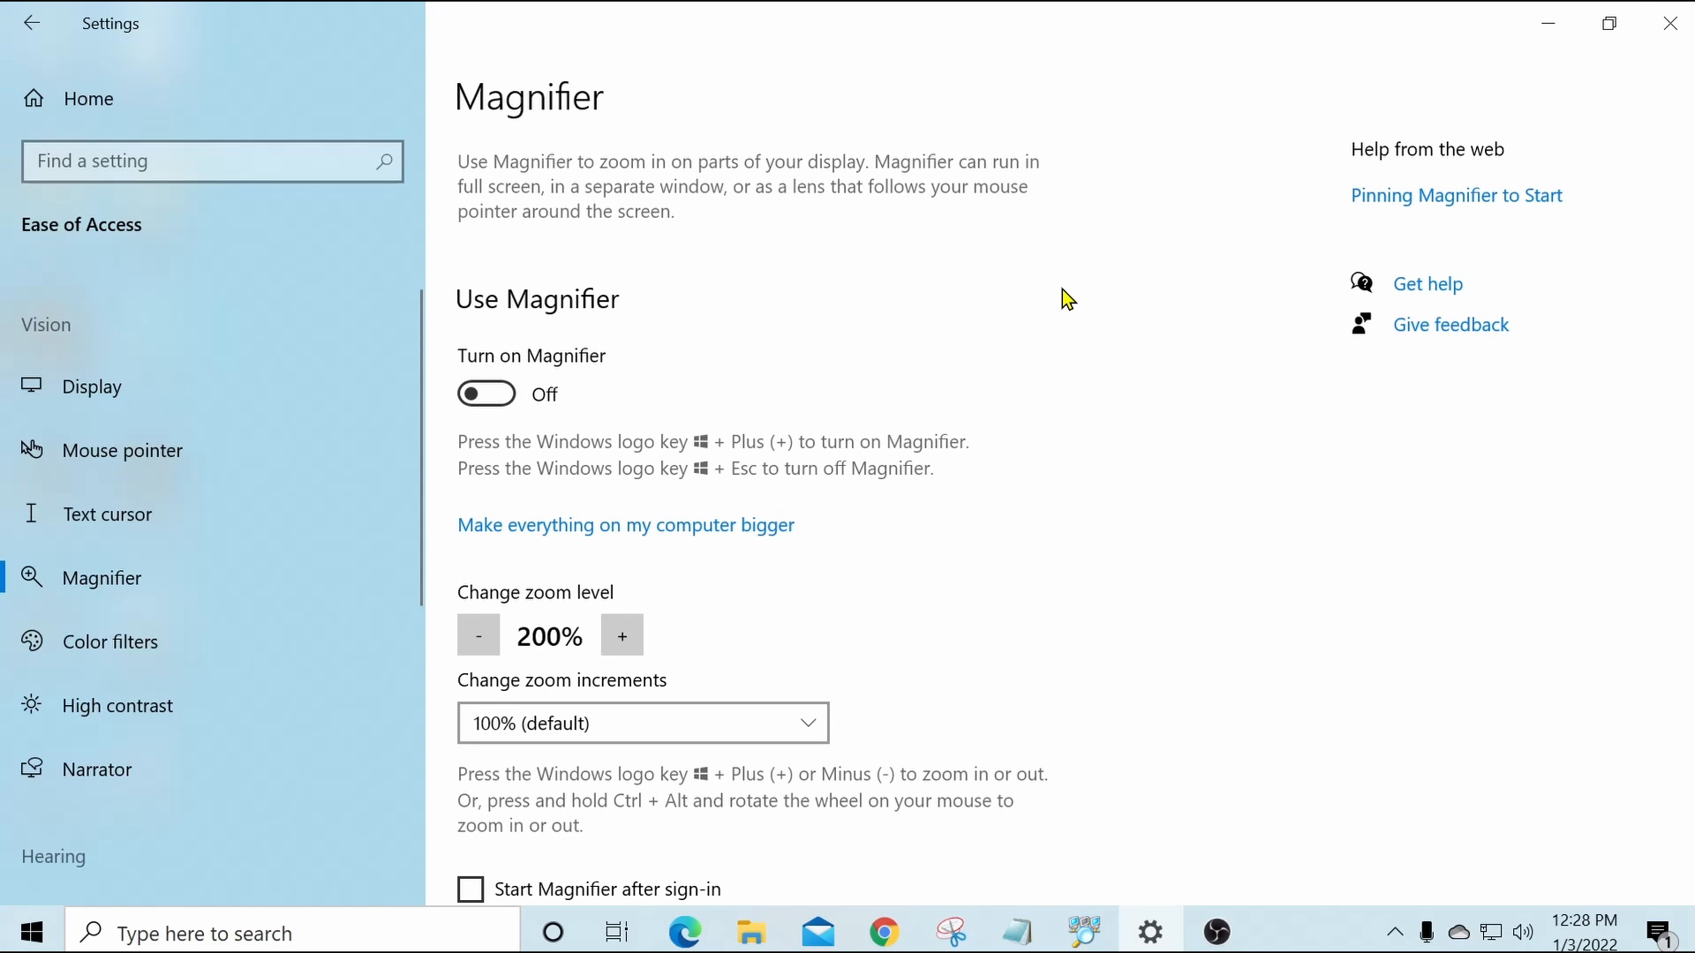
Set the Magnifier view to Lens and look over the lens size and reading options.
scroll(1062, 291, down, 3)
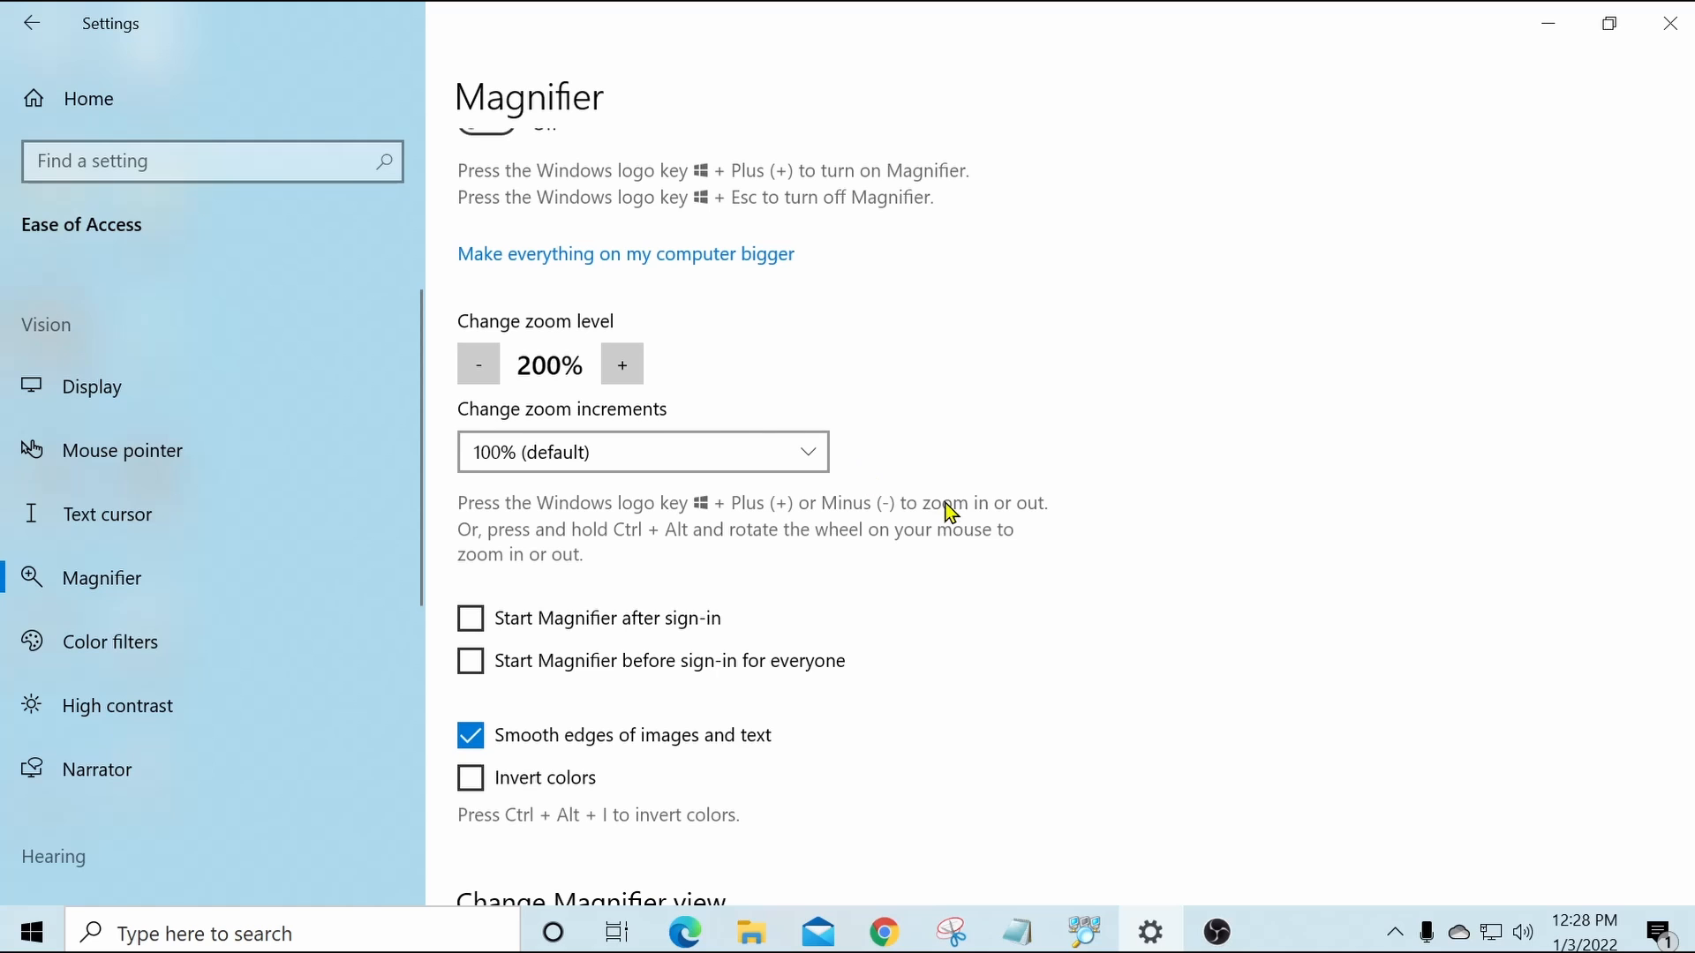
scroll(1131, 490, down, 5)
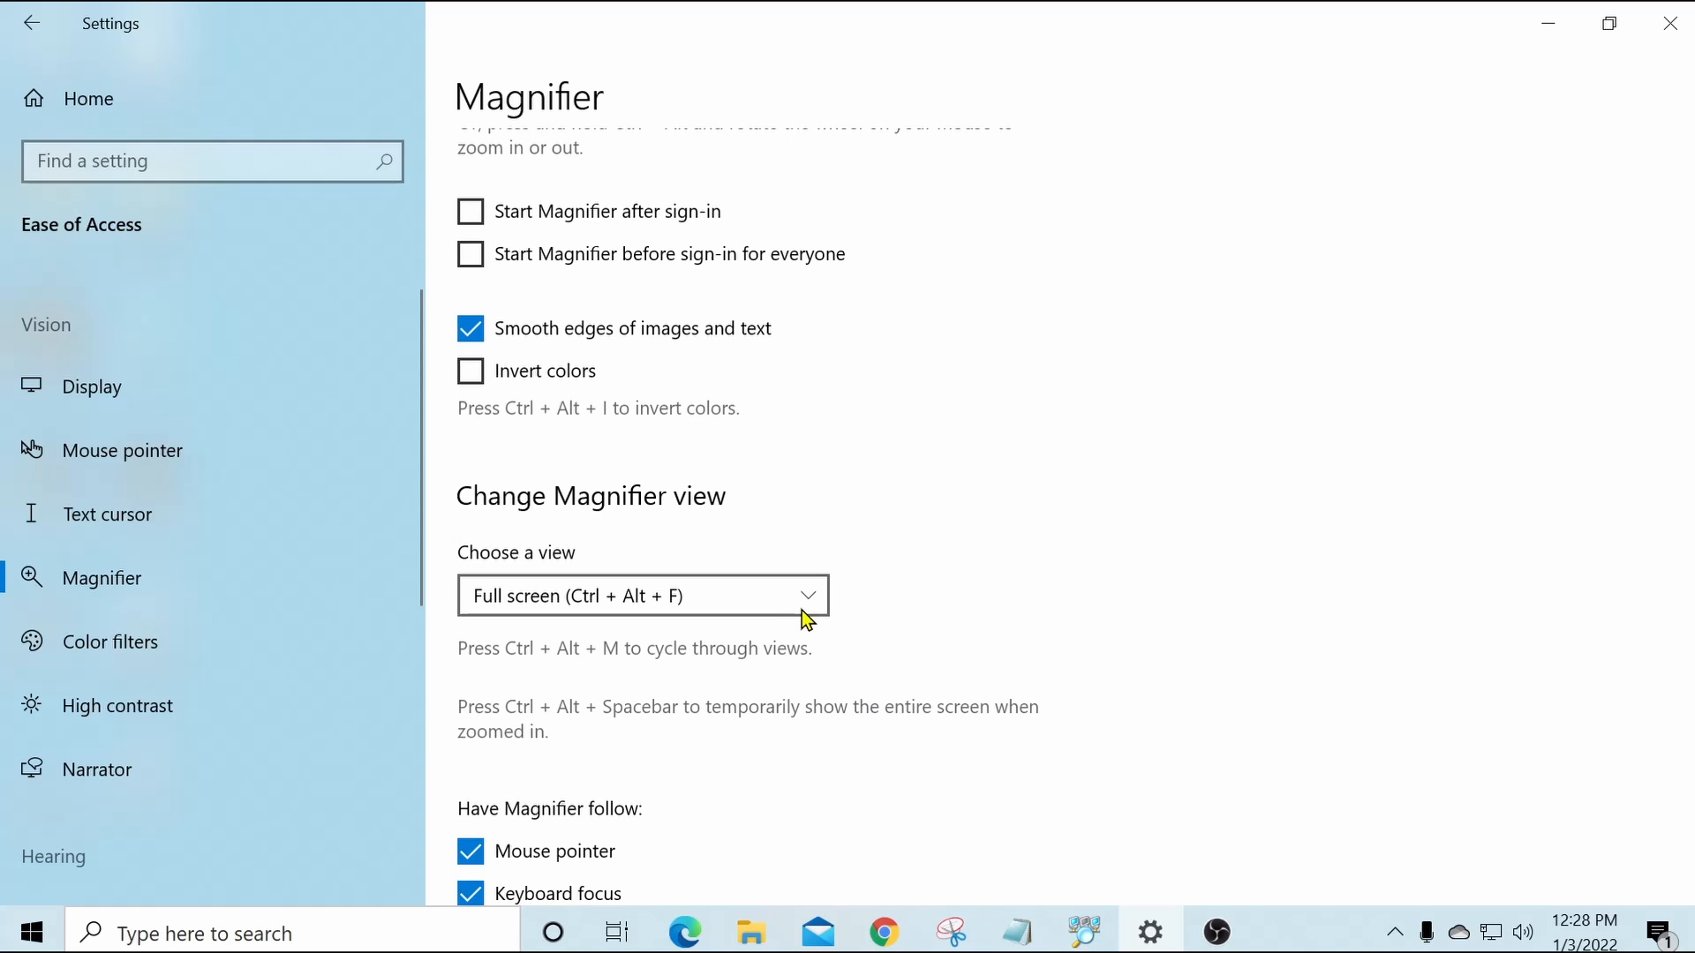
click(805, 600)
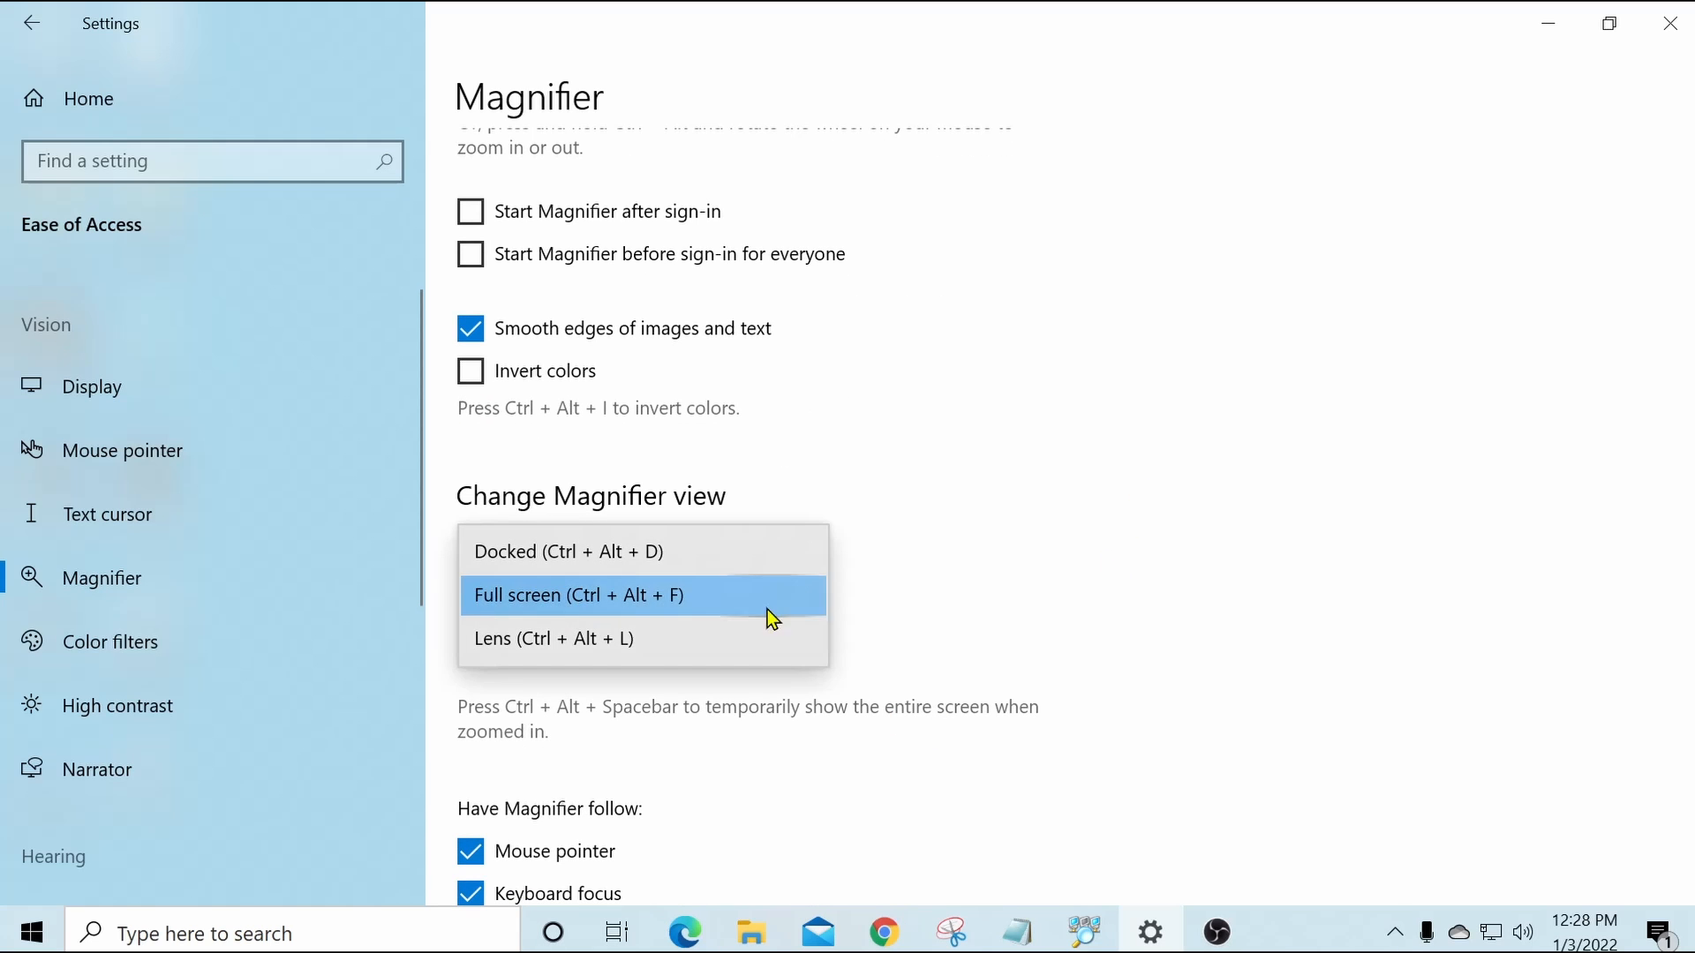
click(690, 646)
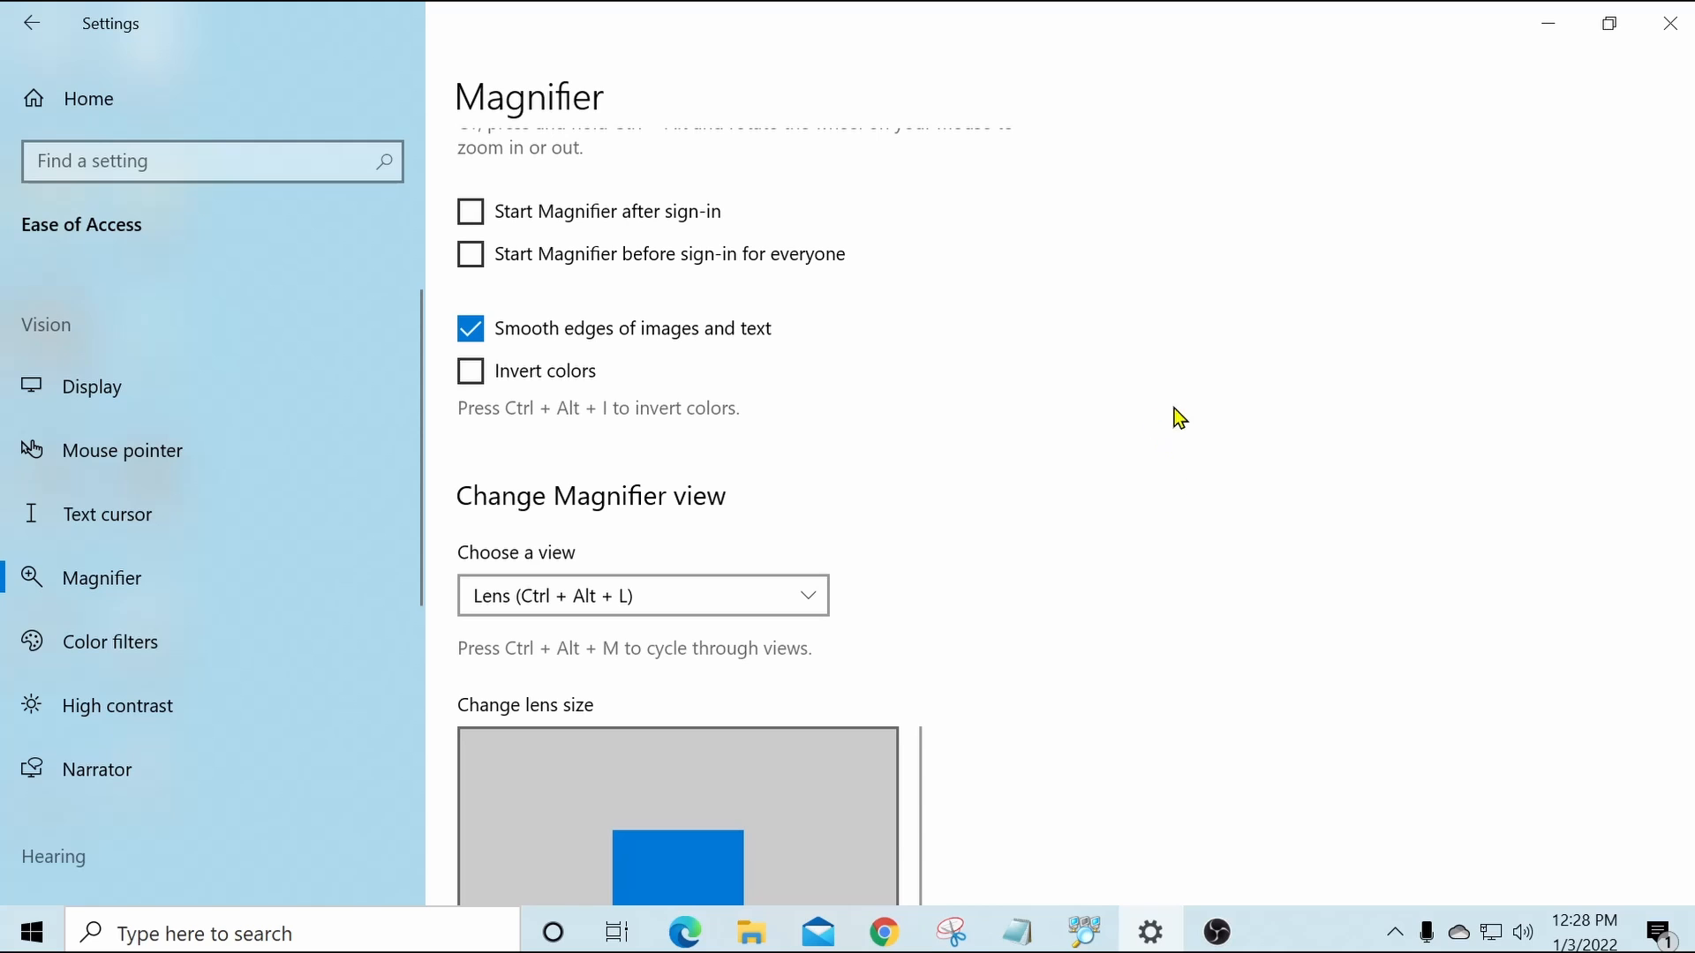
scroll(1159, 390, down, 6)
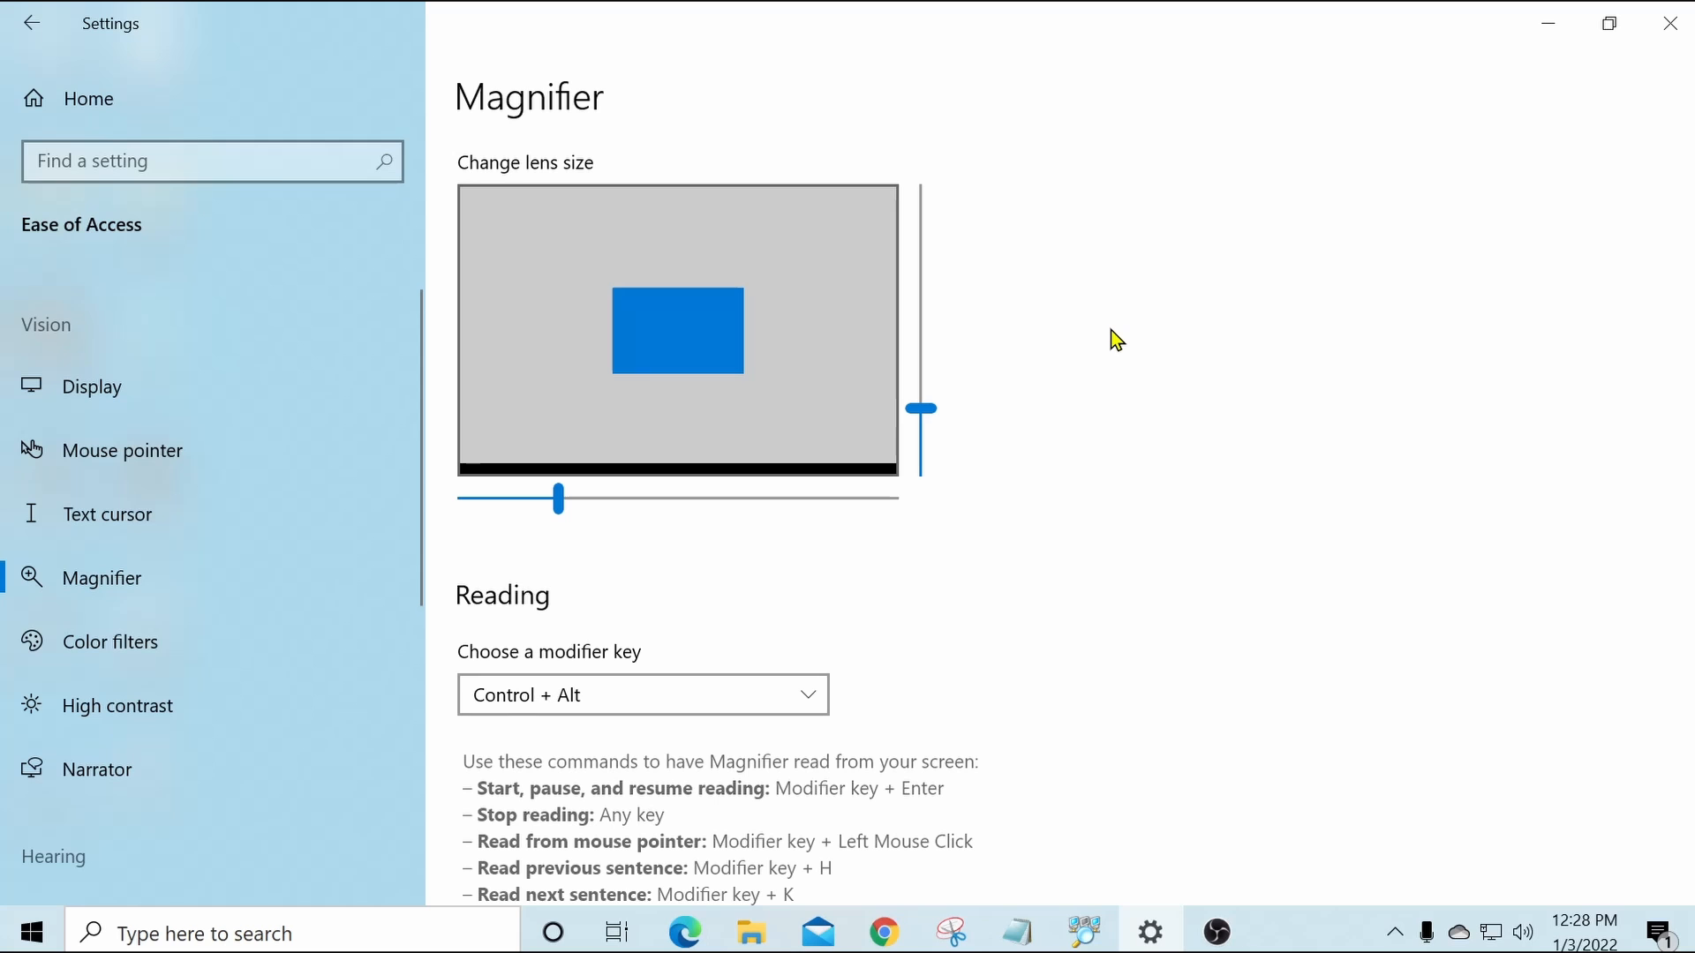
scroll(1113, 332, up, 10)
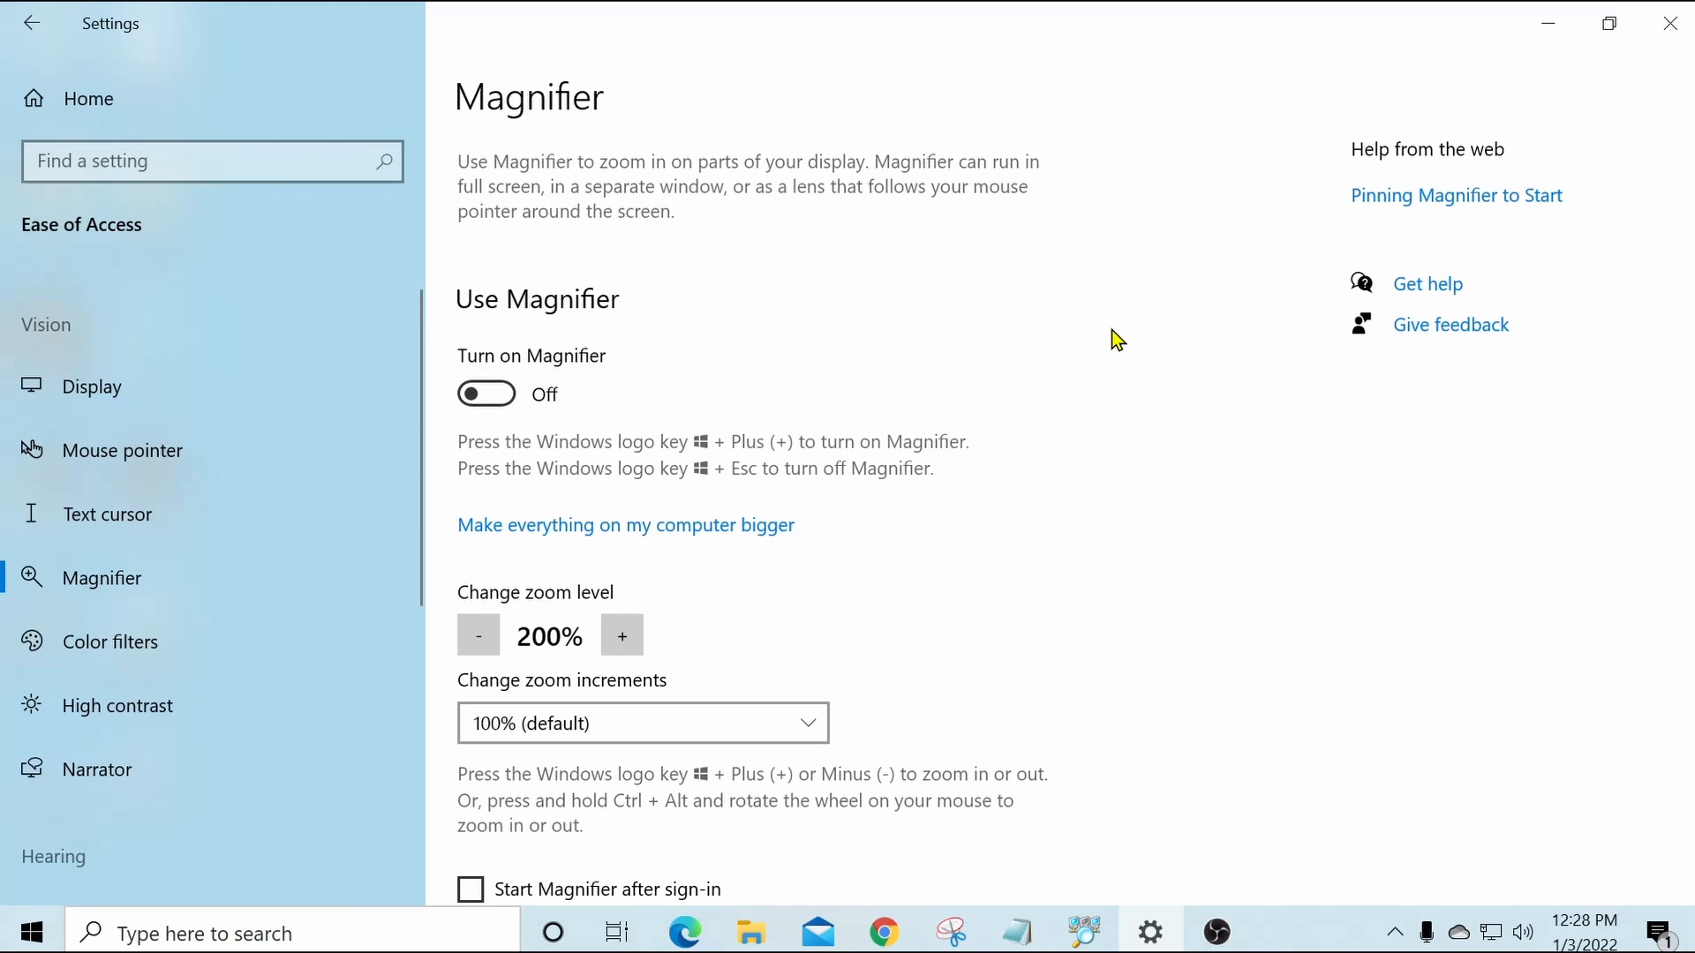
Turn on Magnifier in Lens view and look over the Magnifier page through the lens.
key(super+plus)
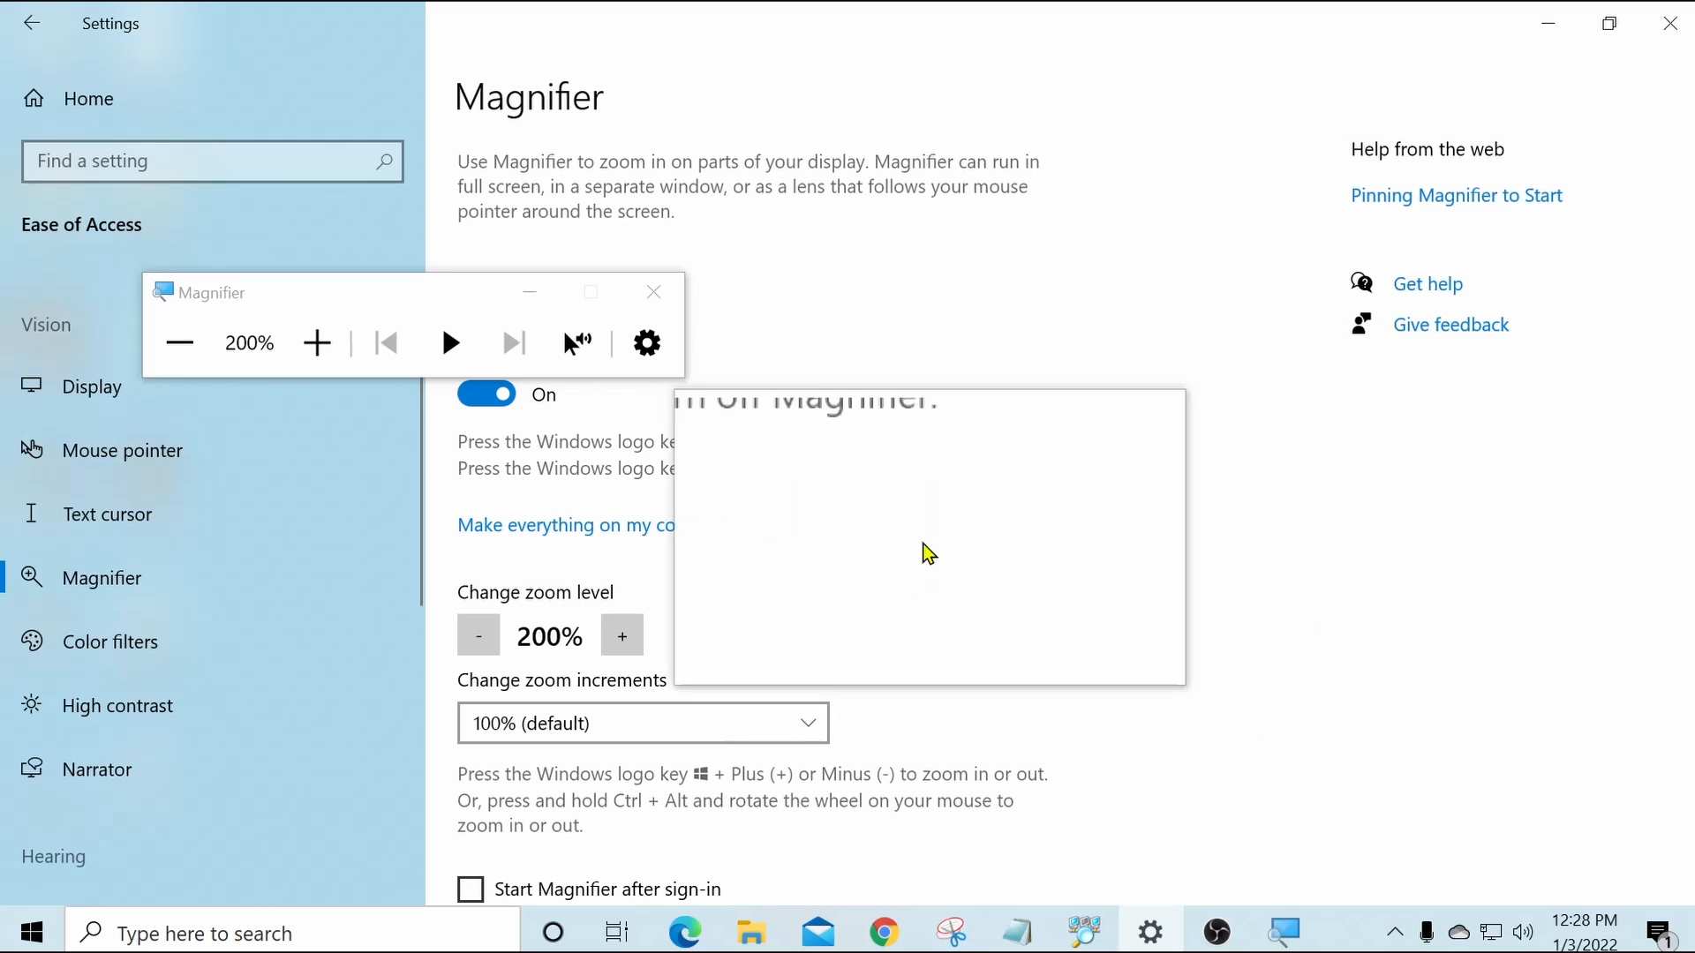
scroll(1231, 612, down, 5)
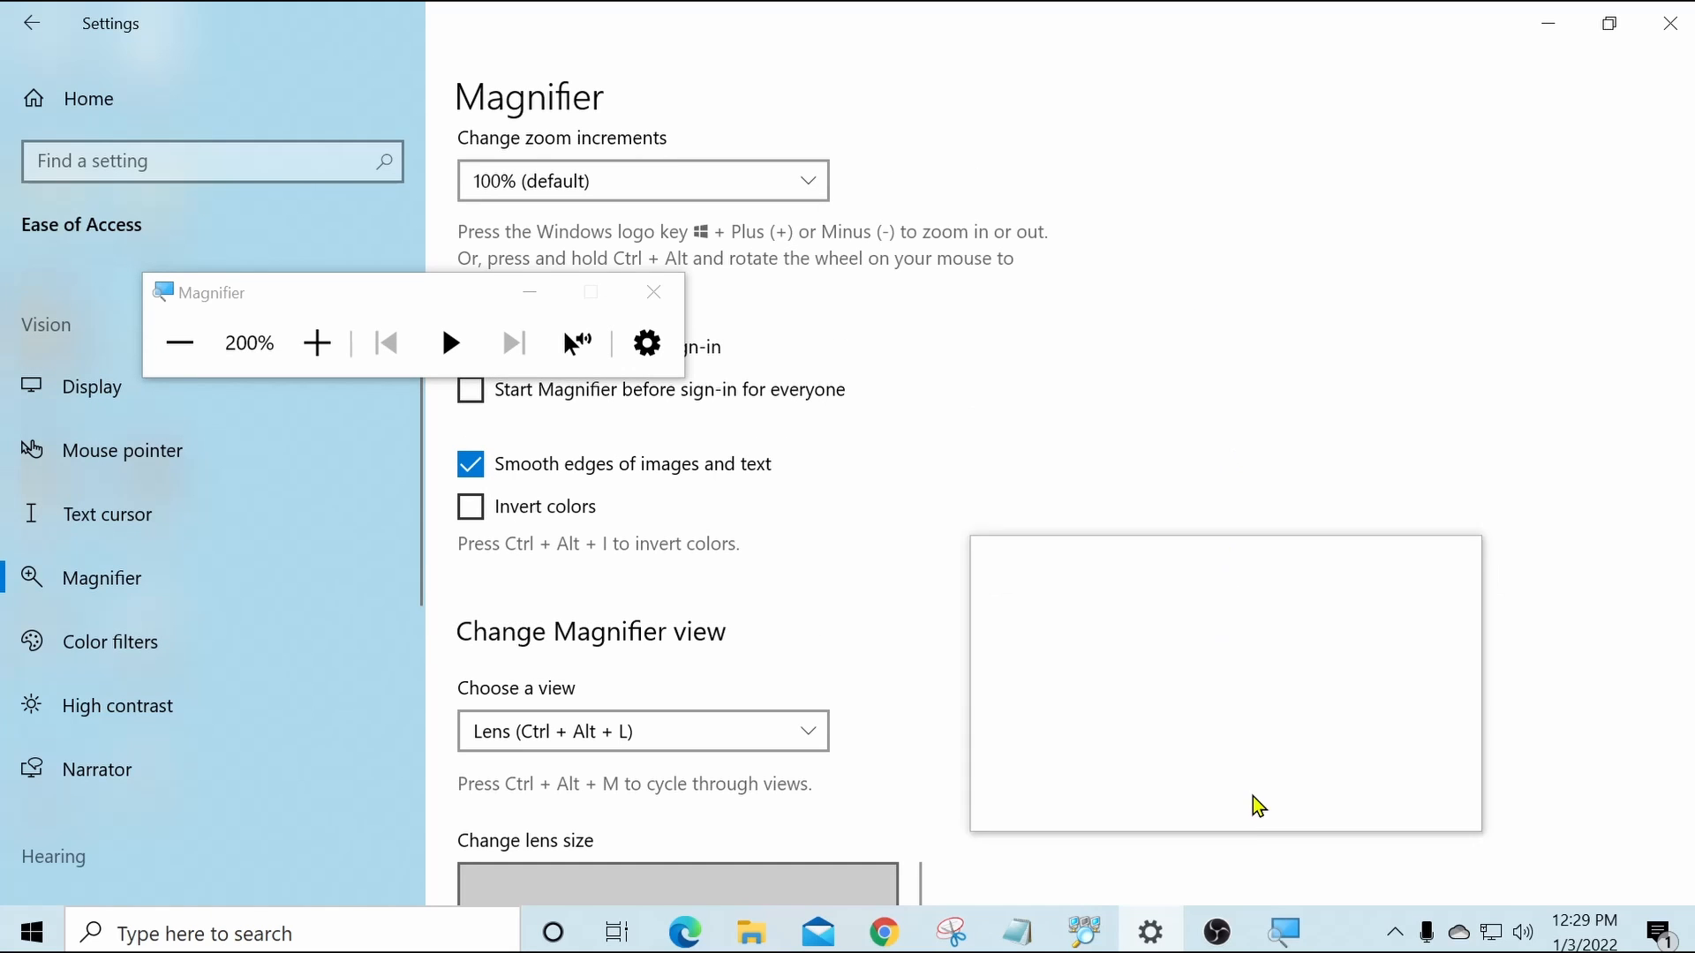
scroll(1324, 602, down, 5)
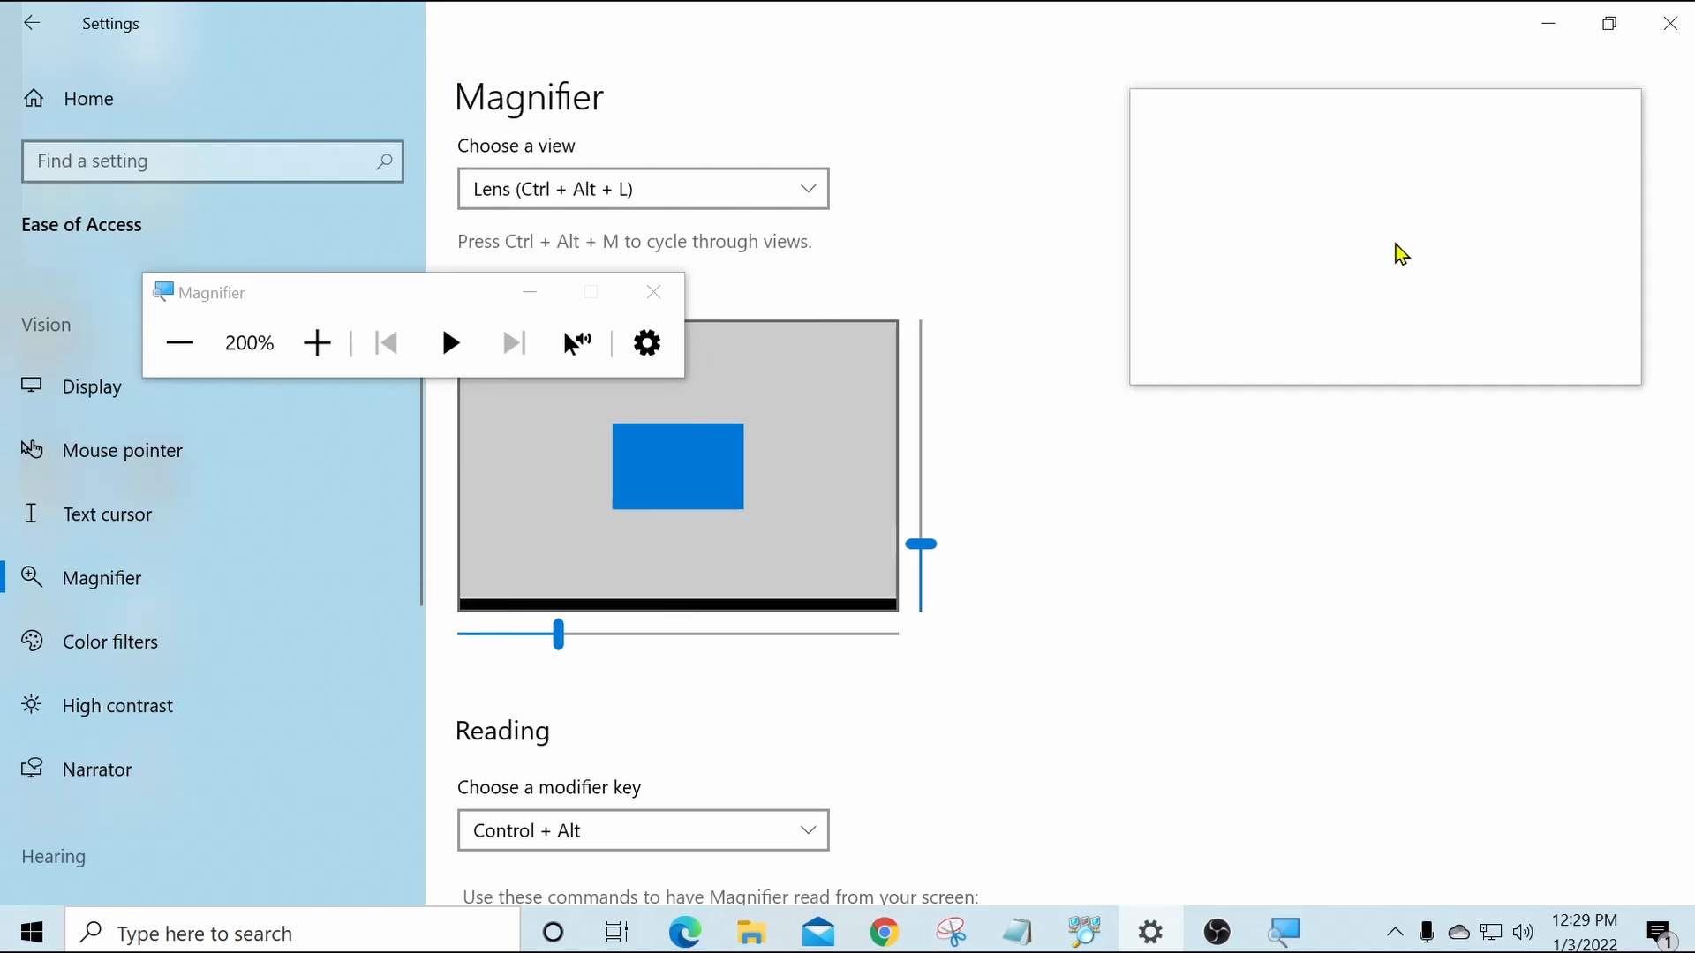
scroll(1387, 360, up, 5)
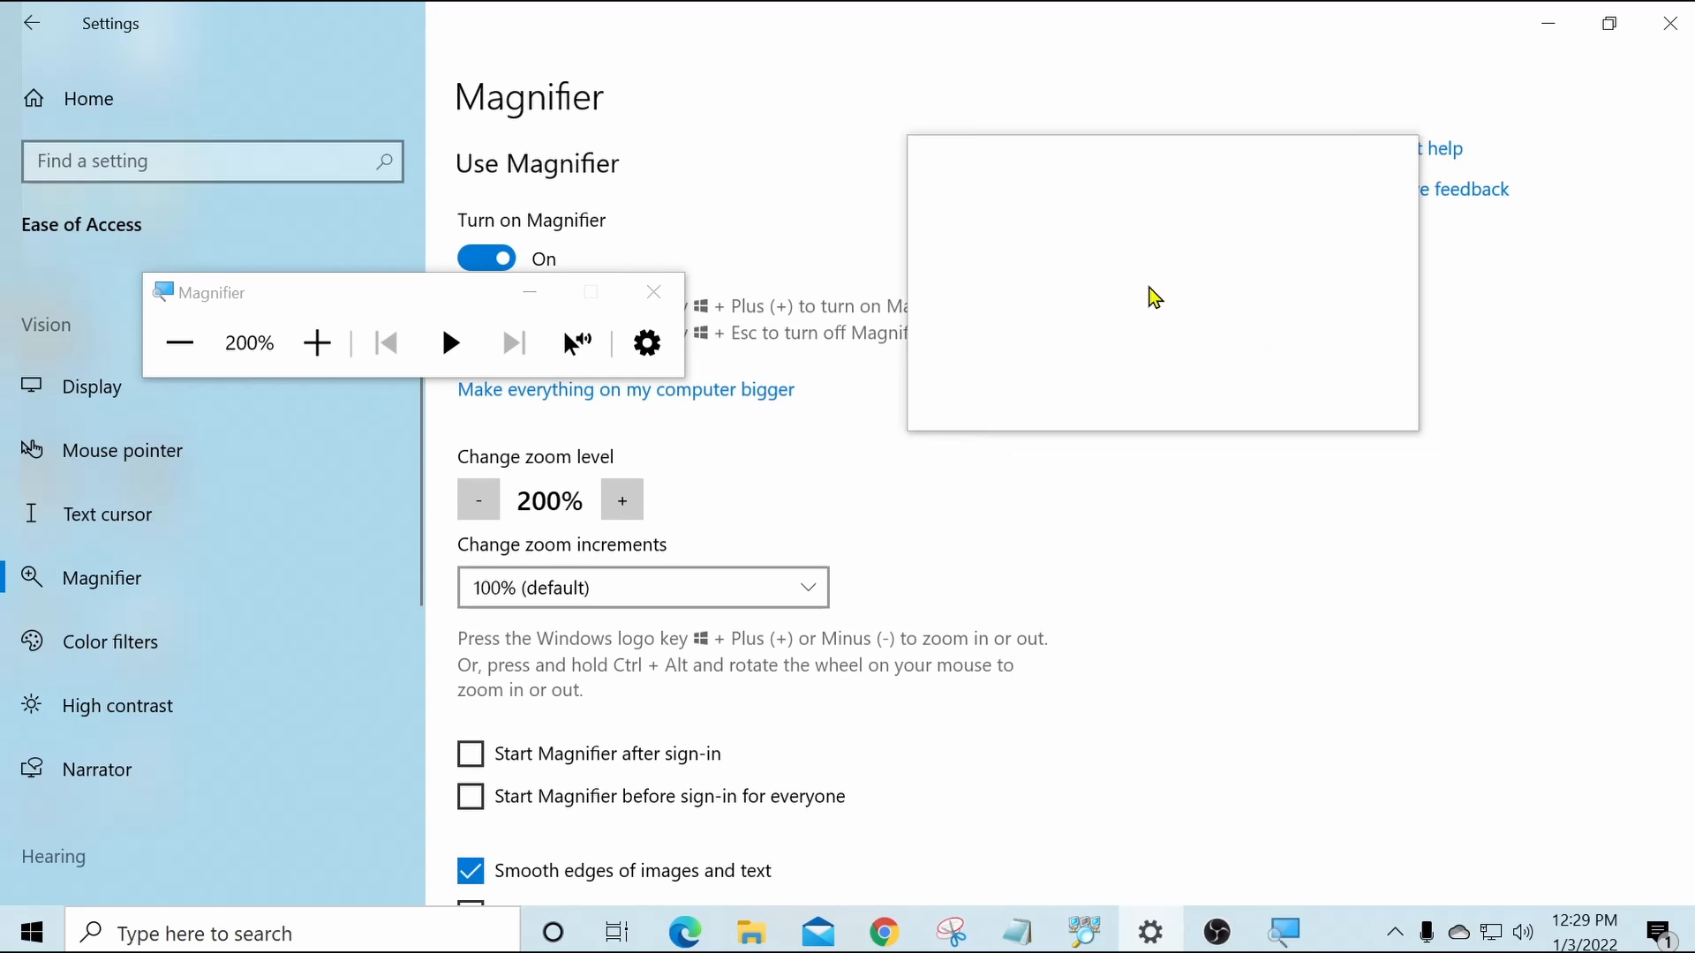
Have Magnifier read aloud from the "Start Magnifier after sign-in" option, and from the Magnifier page heading.
click(572, 339)
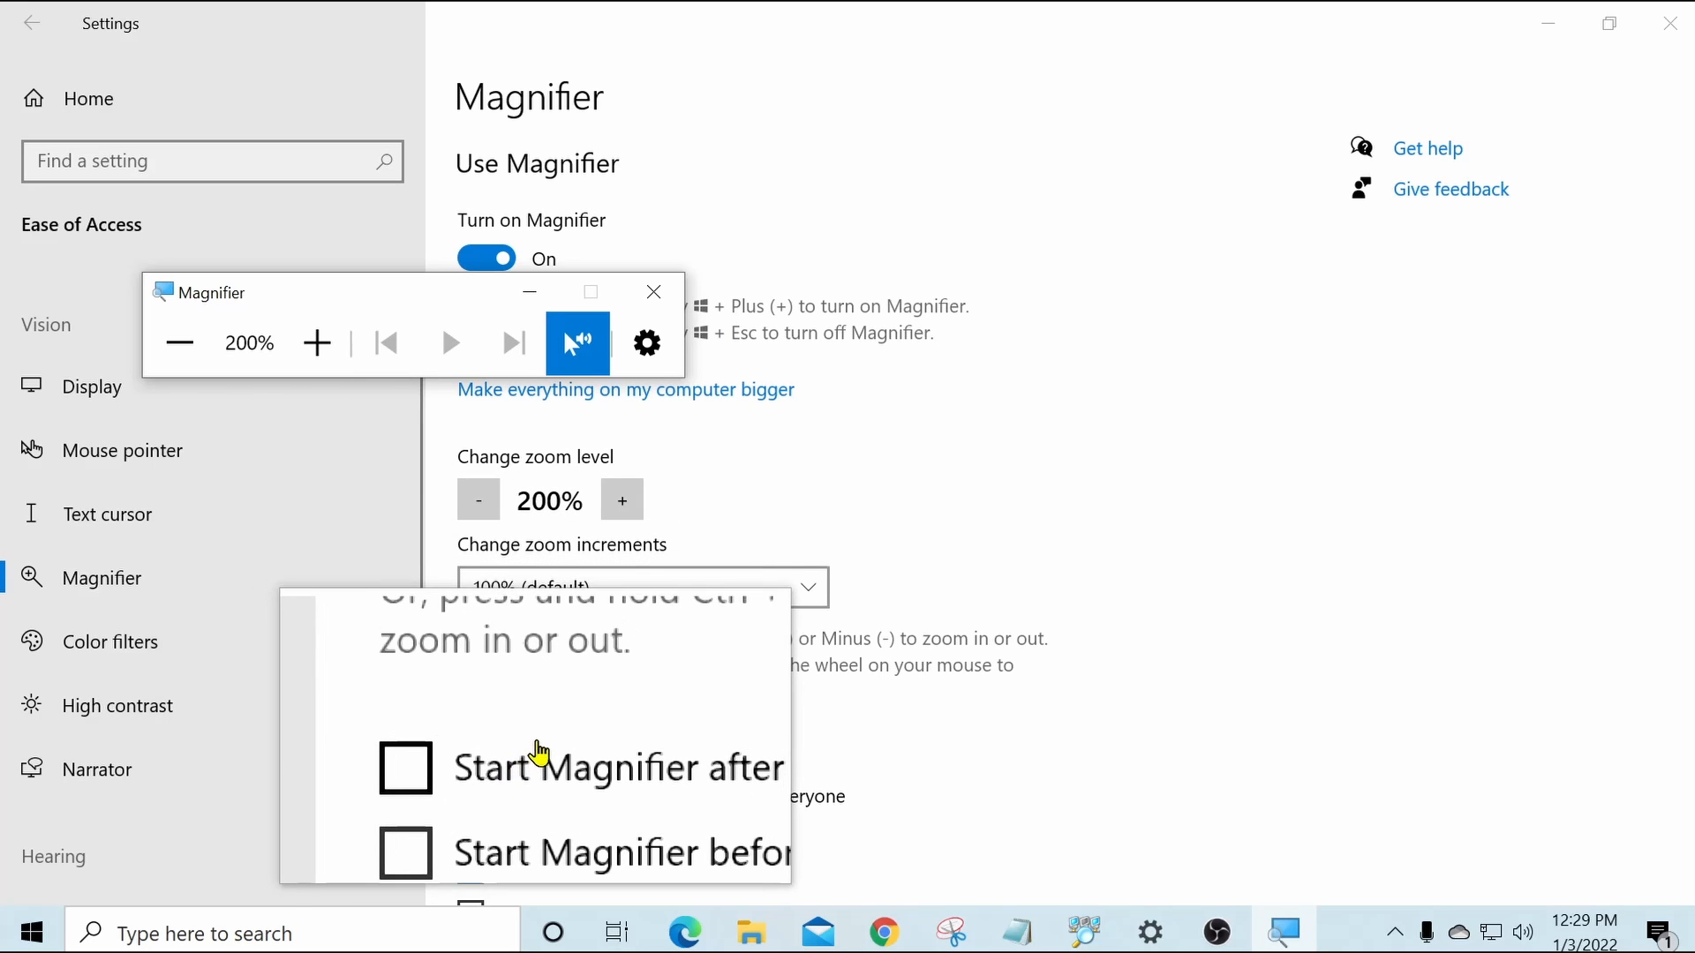
click(534, 764)
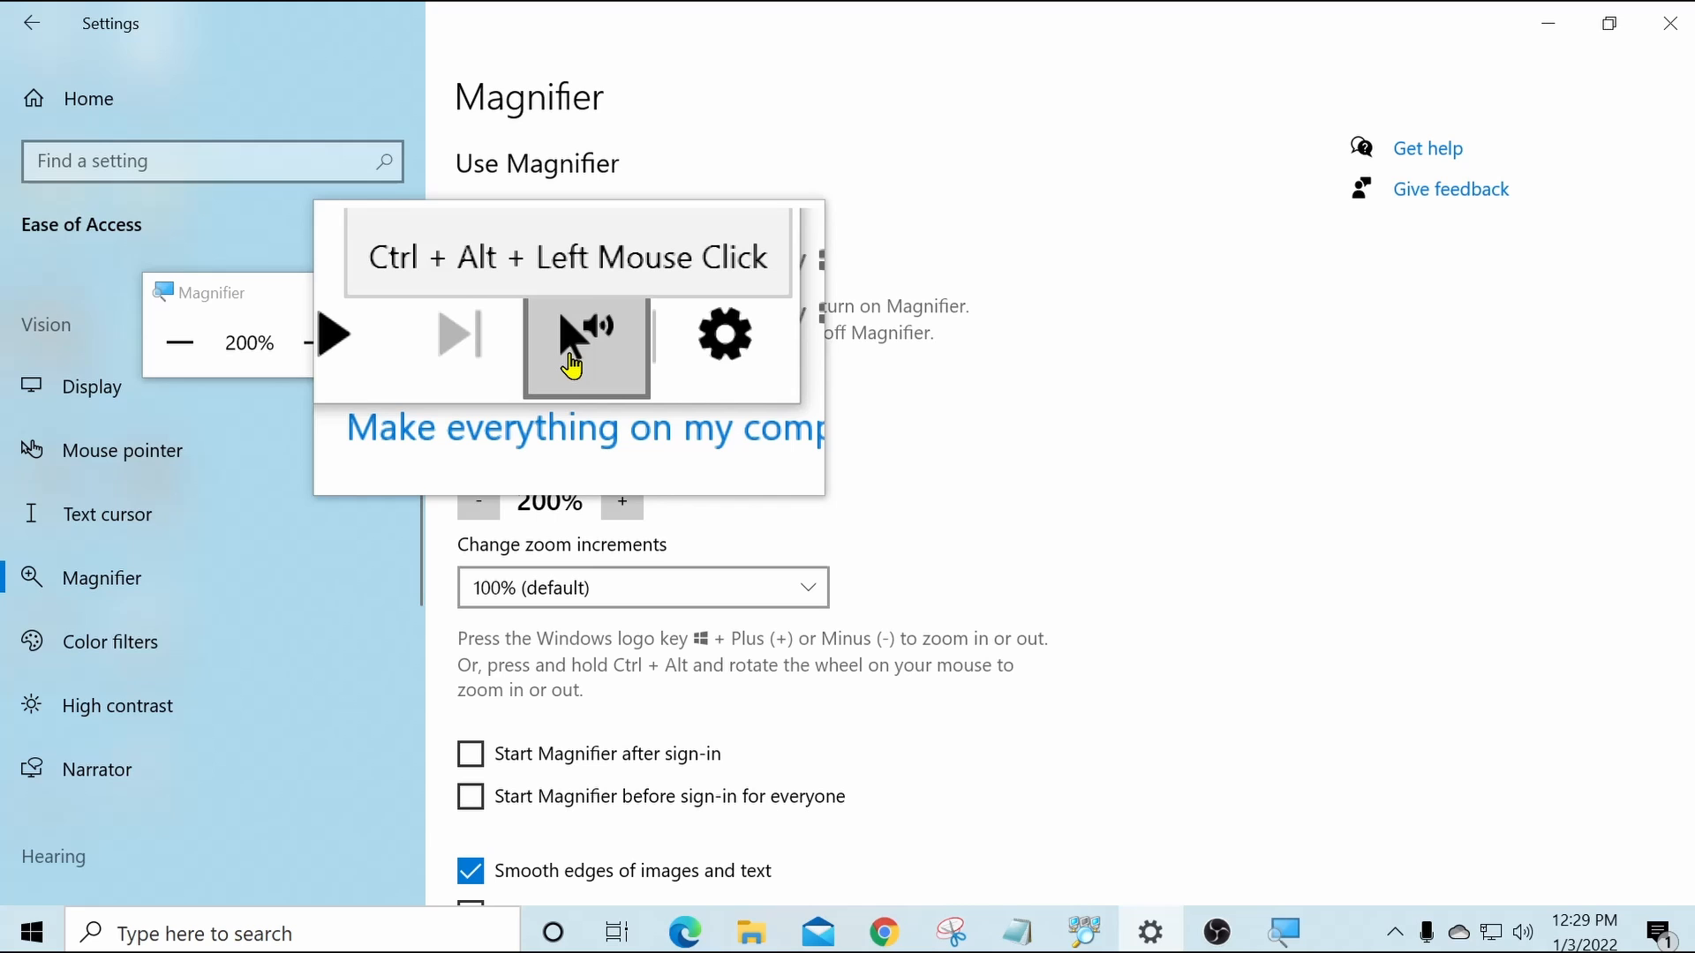
click(574, 346)
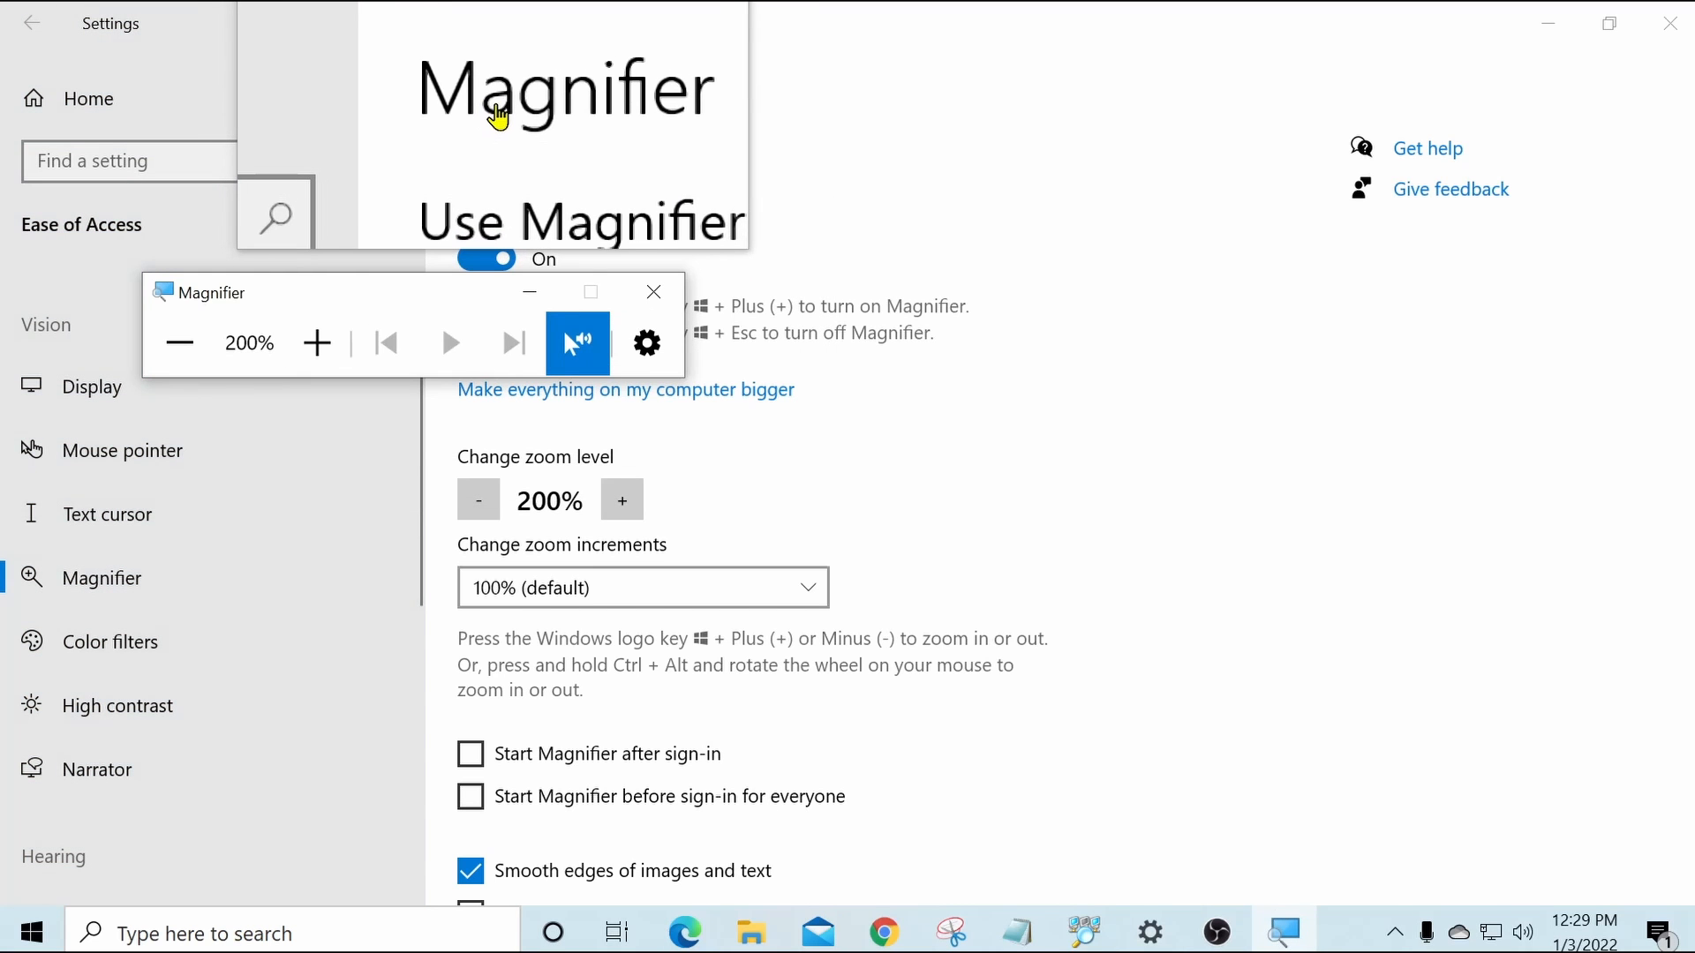
click(495, 111)
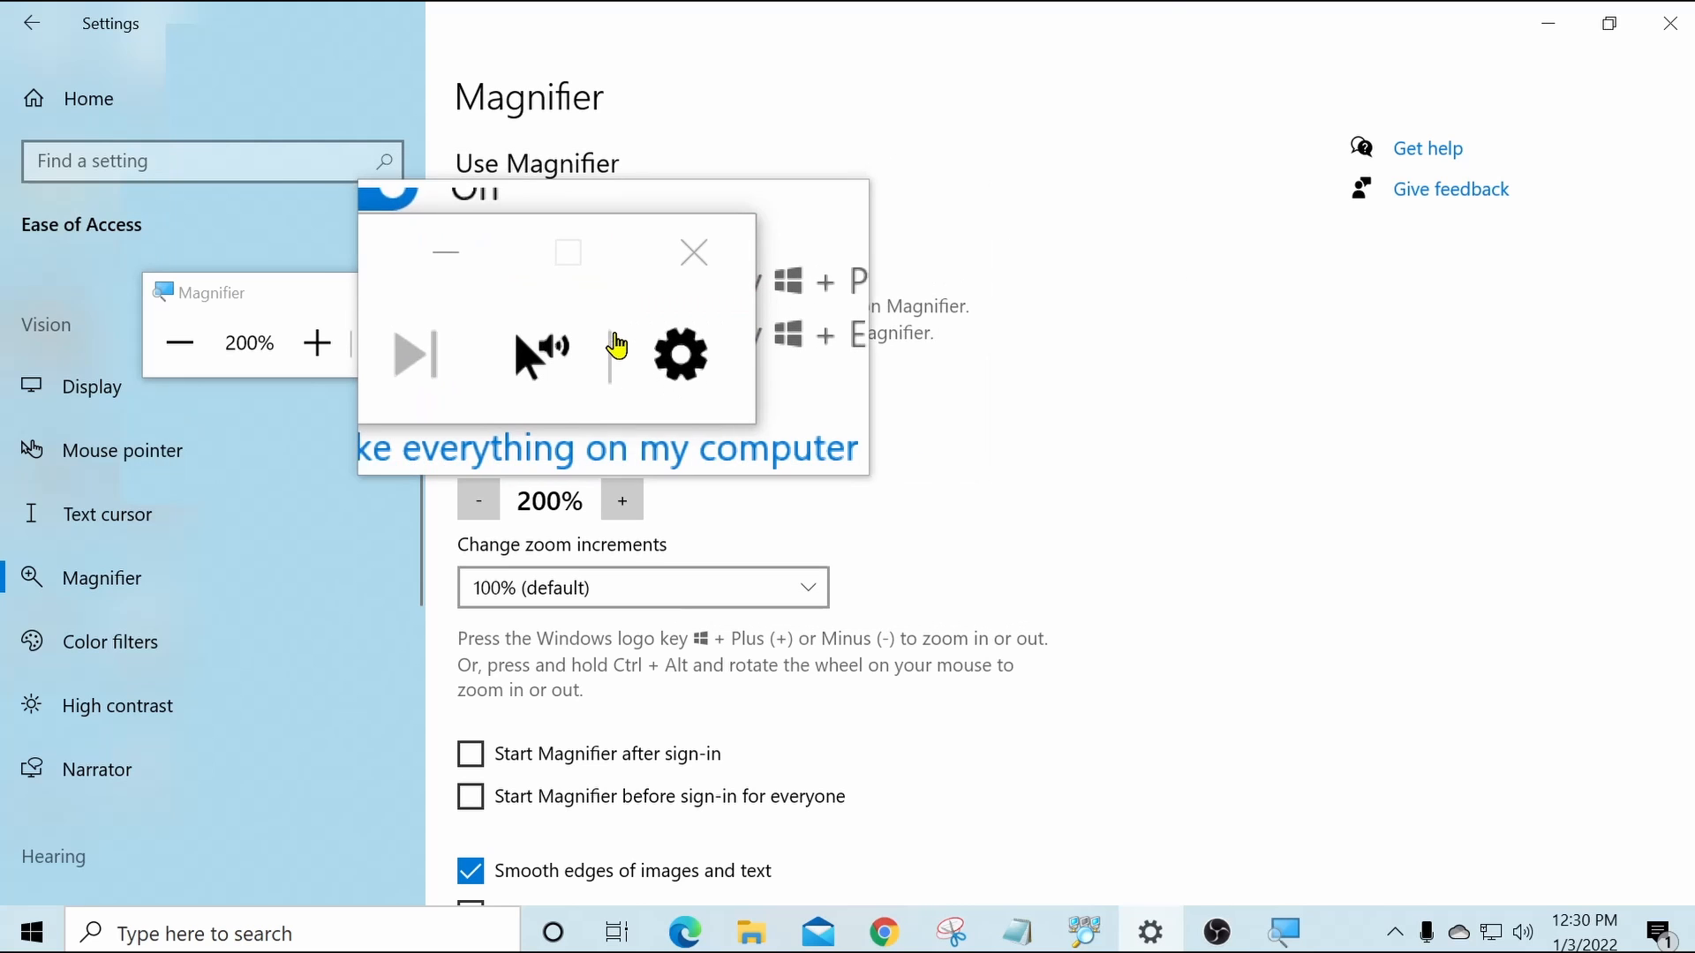
Set Magnifier's reading voice to Microsoft Zira - English (United States).
click(637, 353)
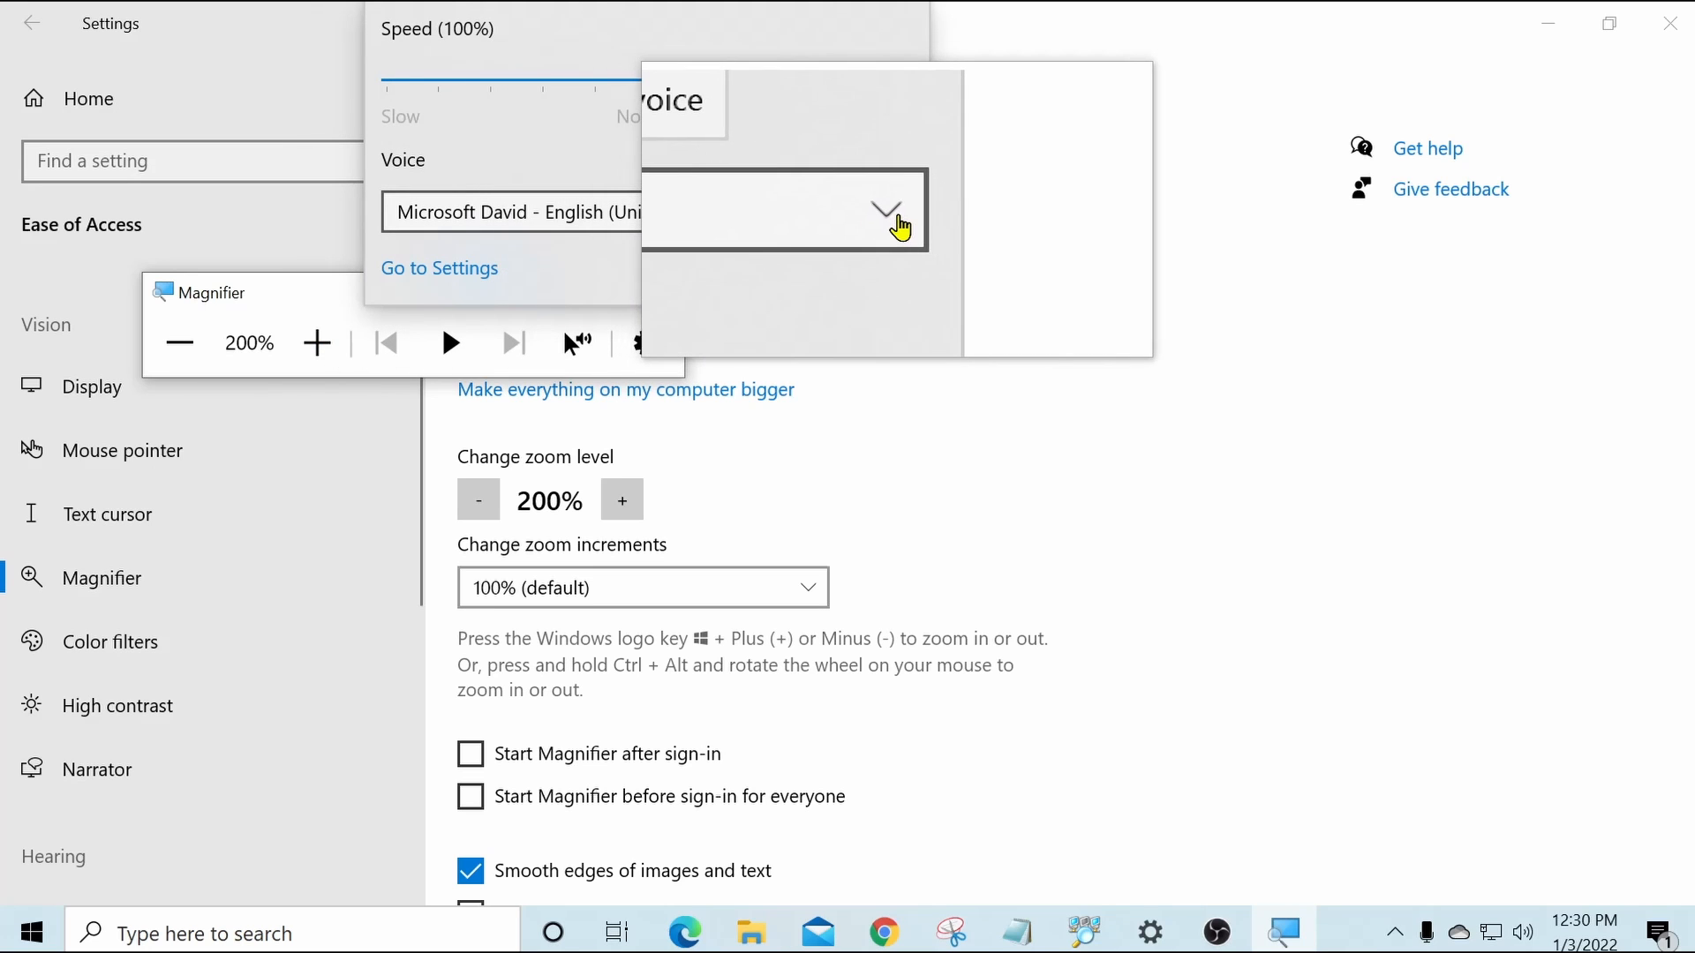
click(896, 219)
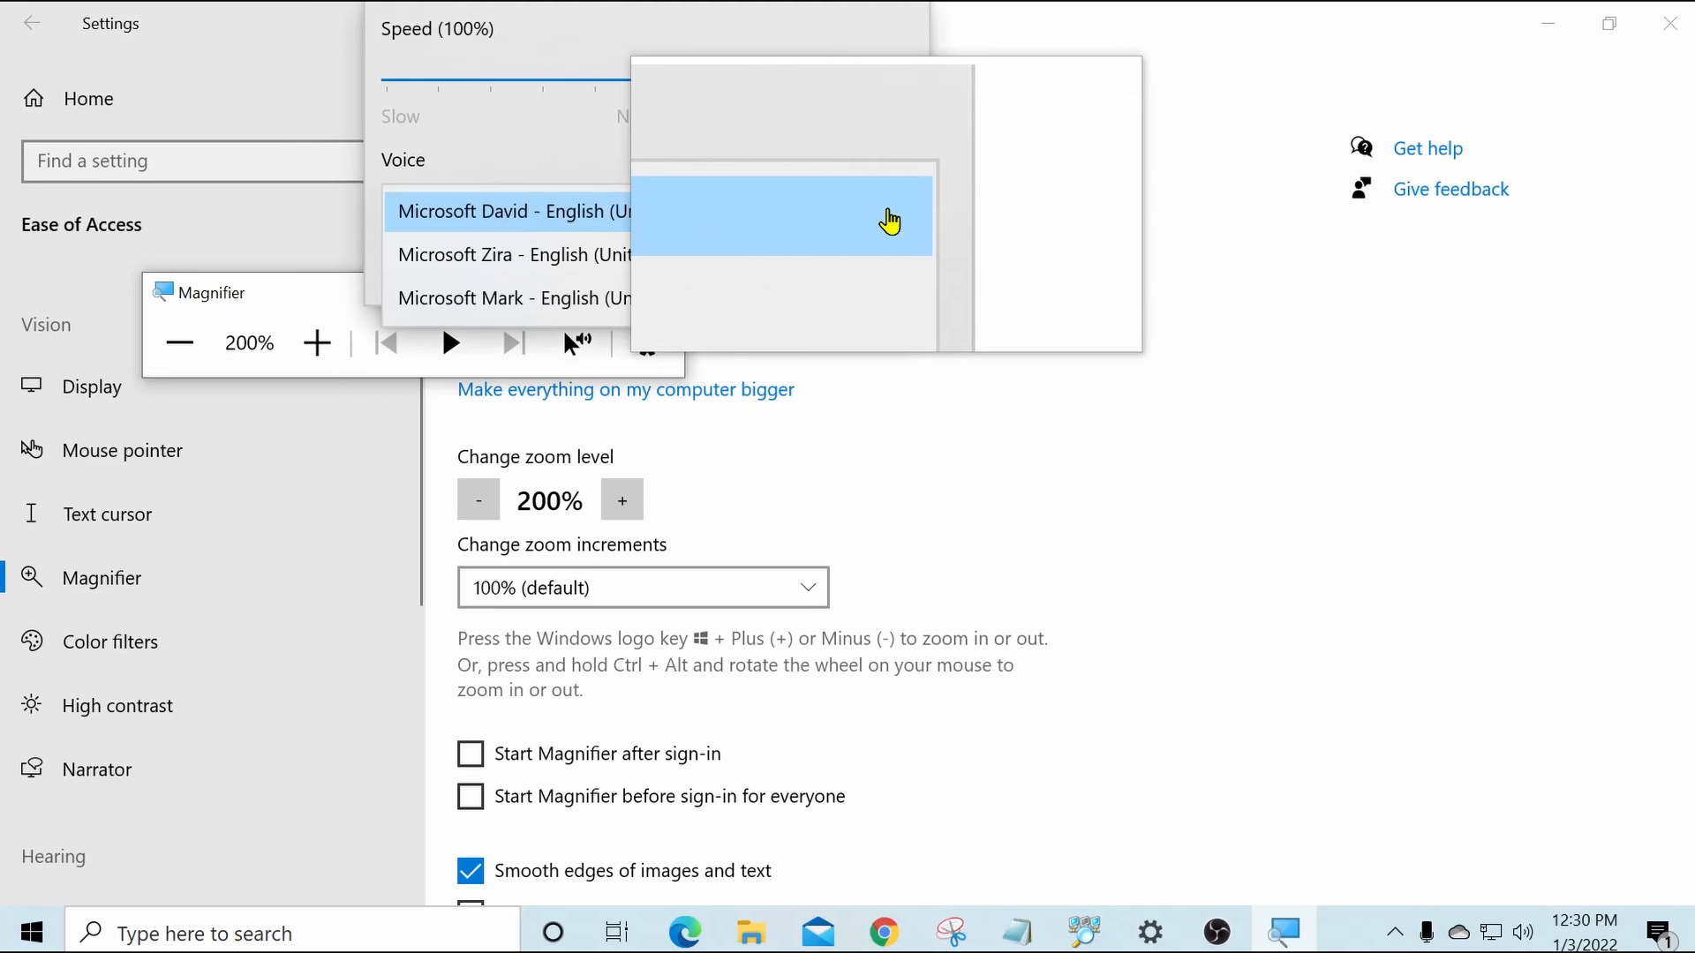
click(485, 263)
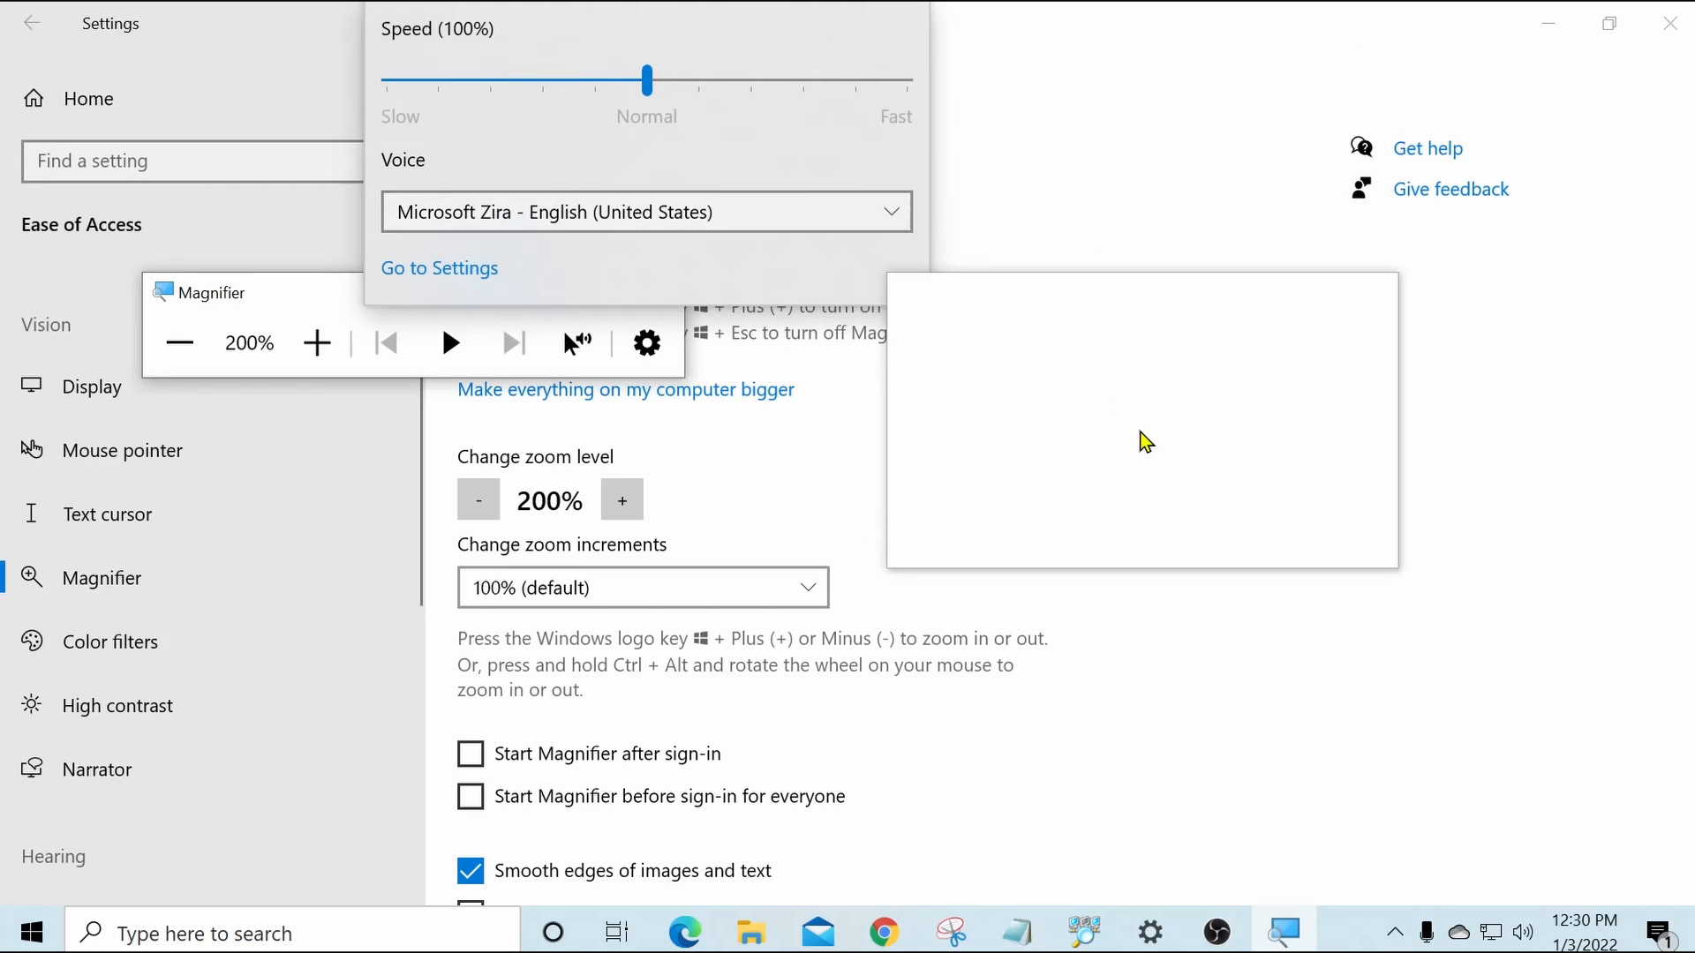
Close Magnifier's reading options and have Magnifier read aloud from the "Get help" link.
click(1140, 431)
click(589, 337)
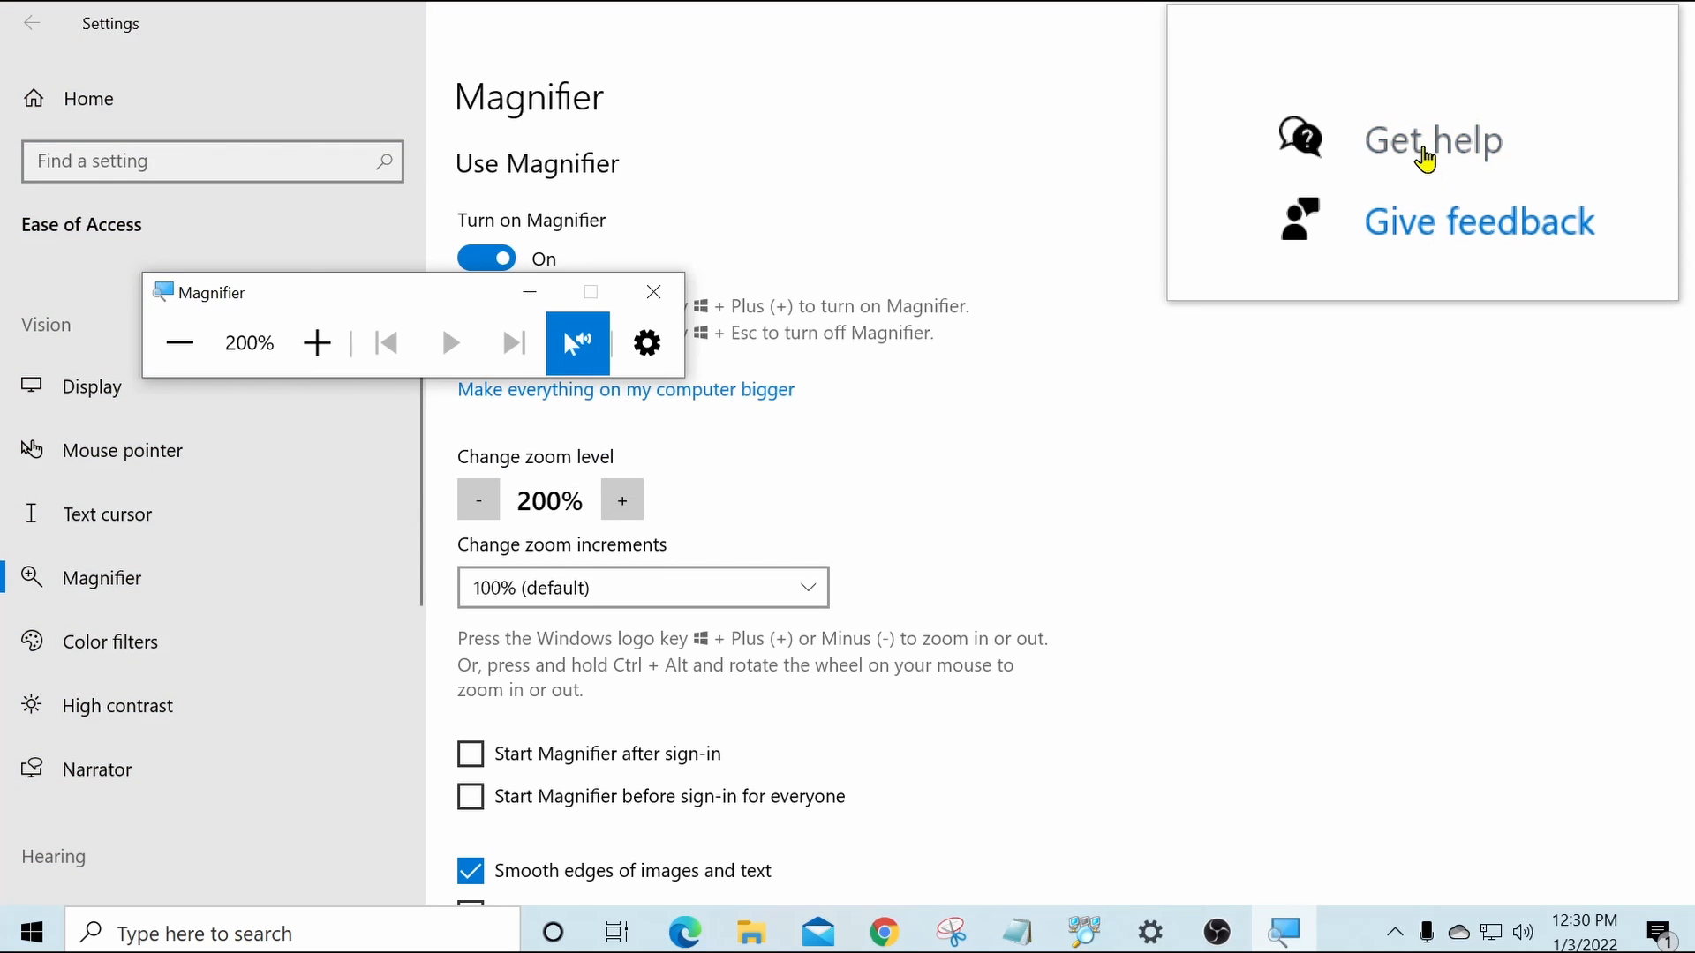
click(1425, 157)
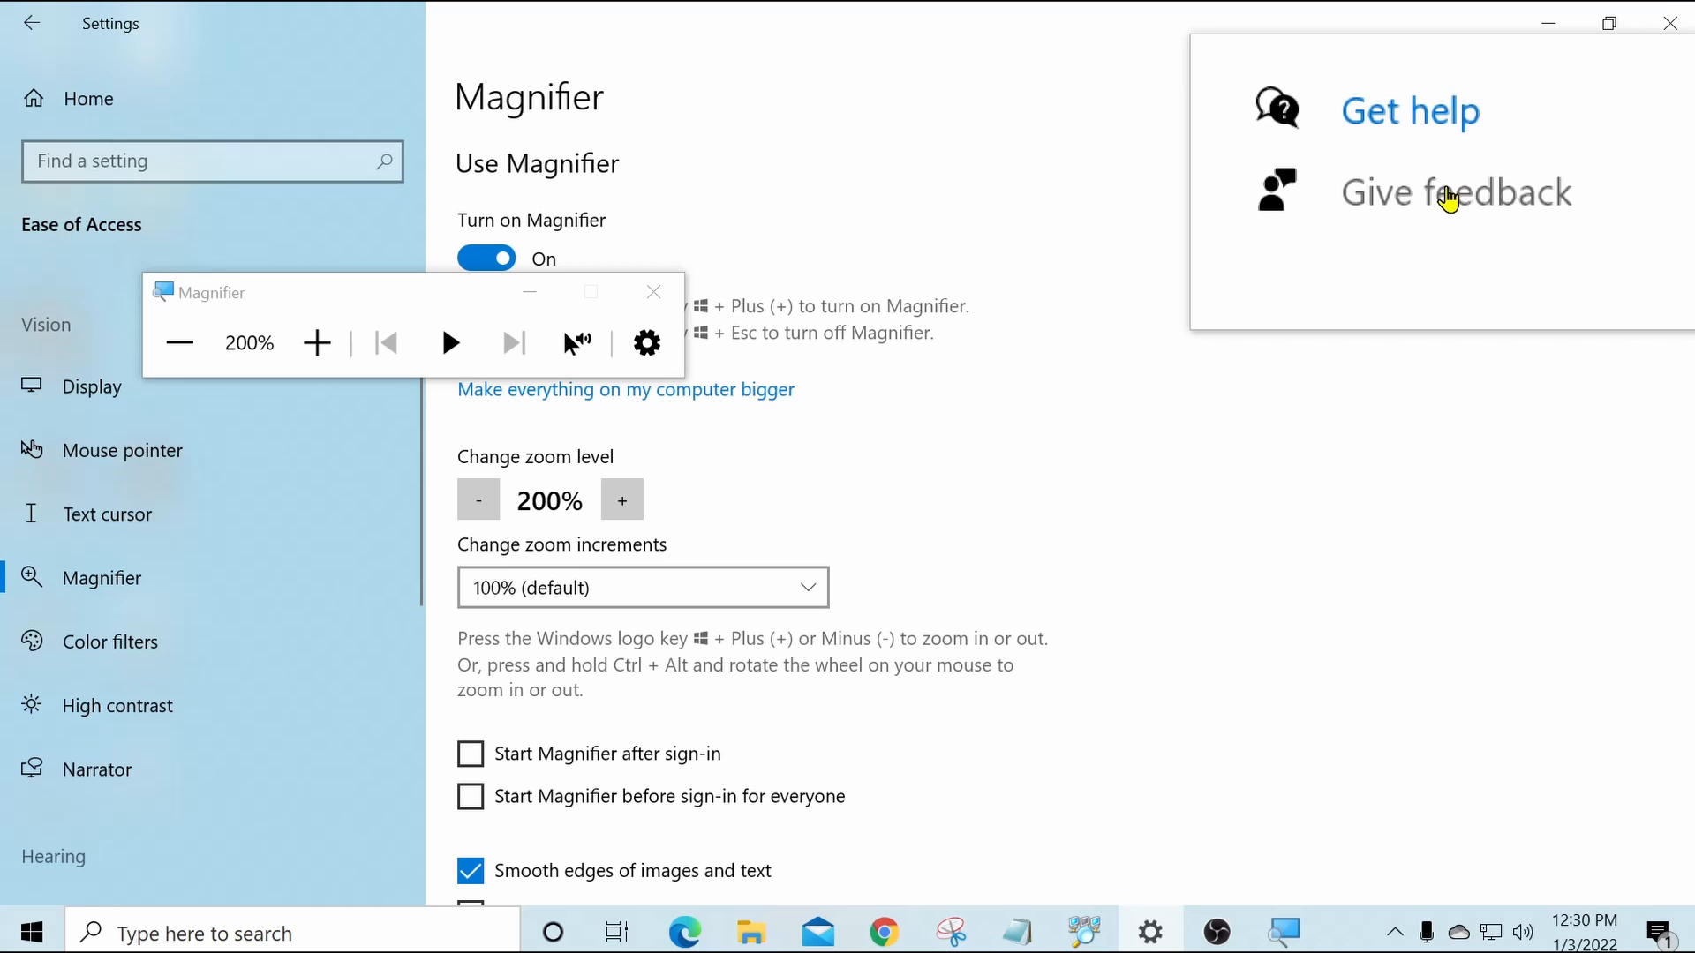
Open and close Feedback Hub, and have Magnifier read aloud from the "Give feedback" link.
click(1448, 199)
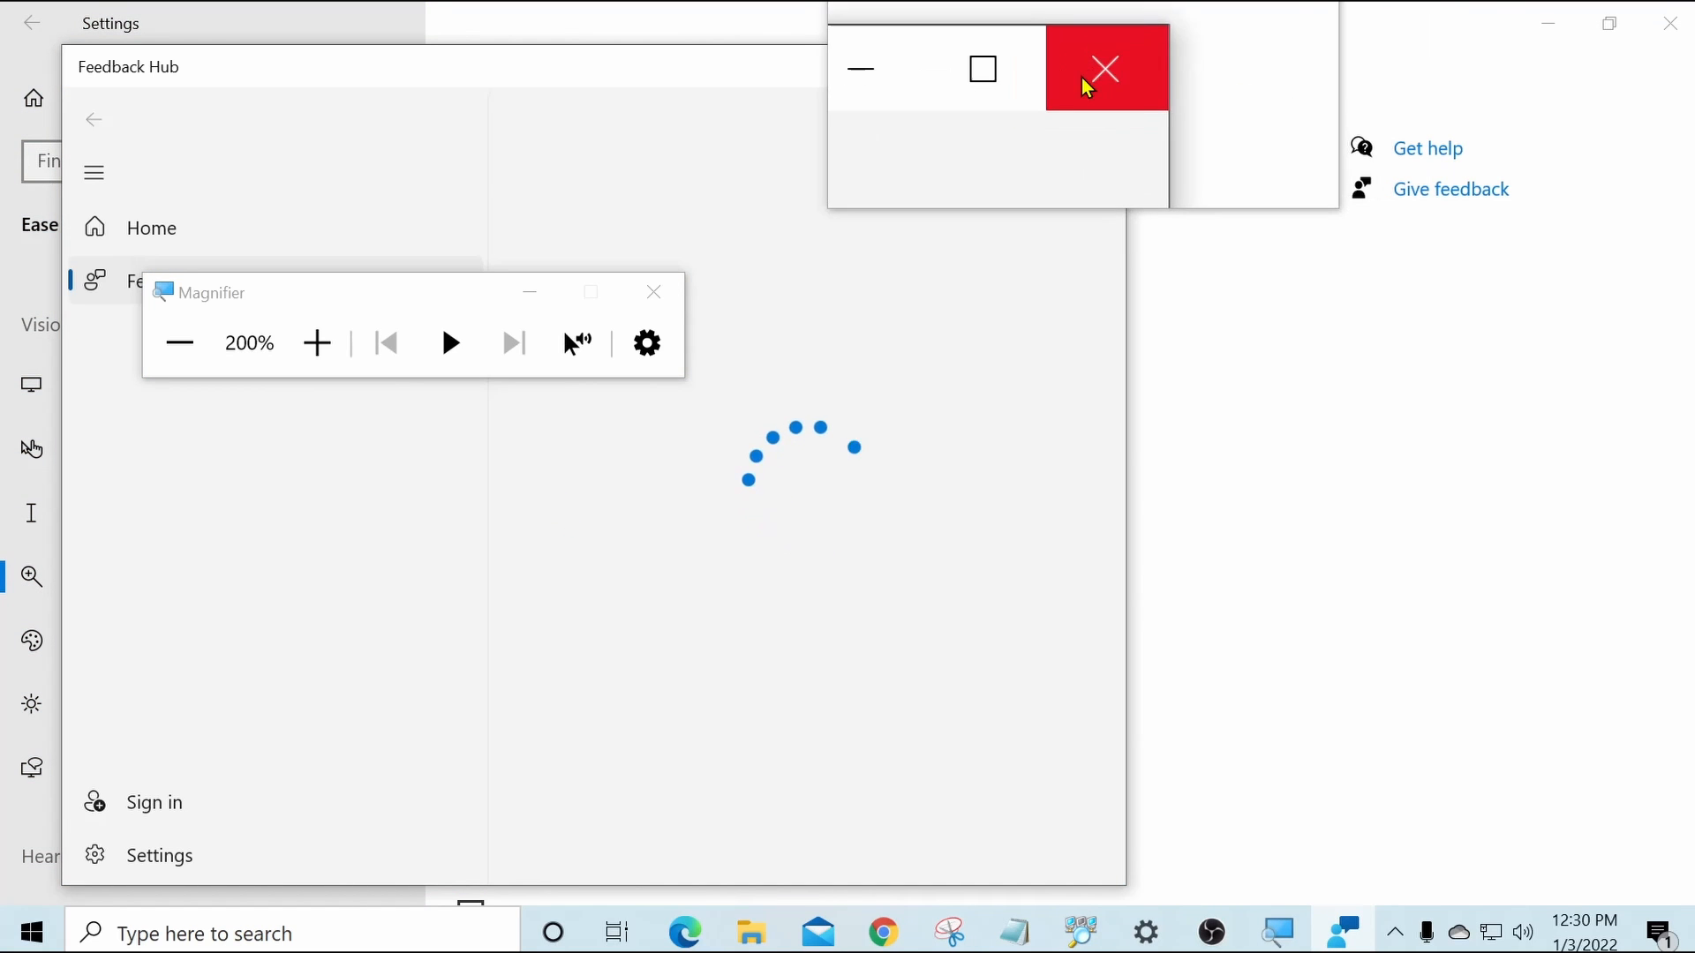
click(1103, 71)
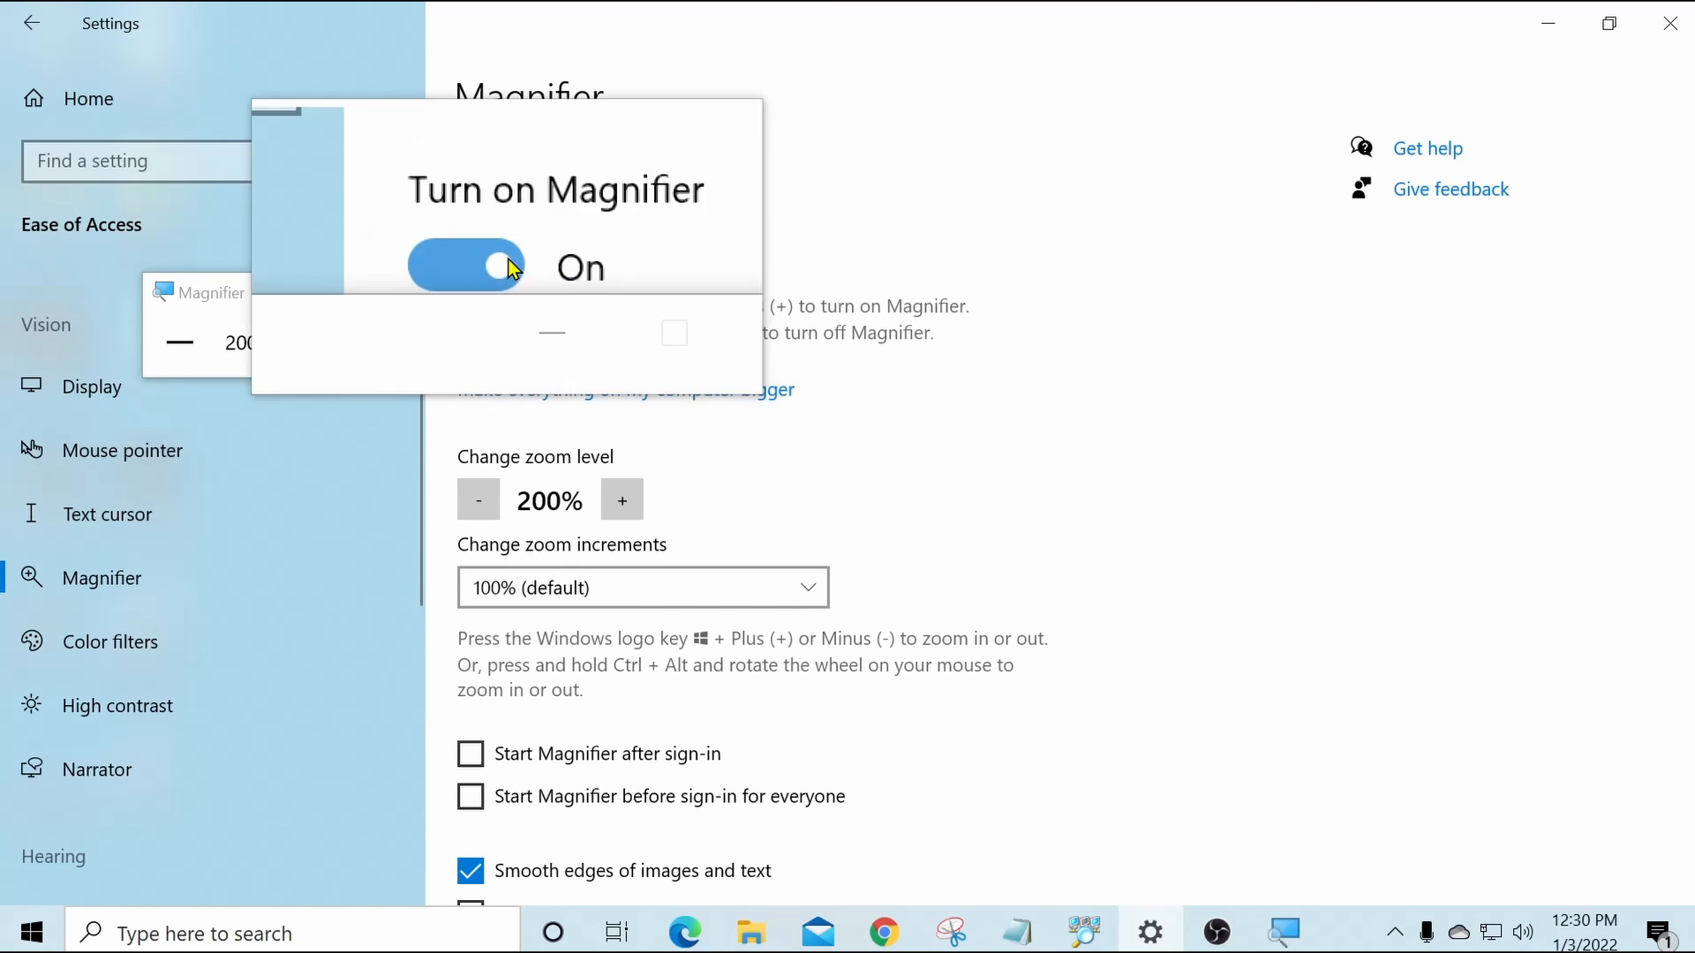
click(570, 340)
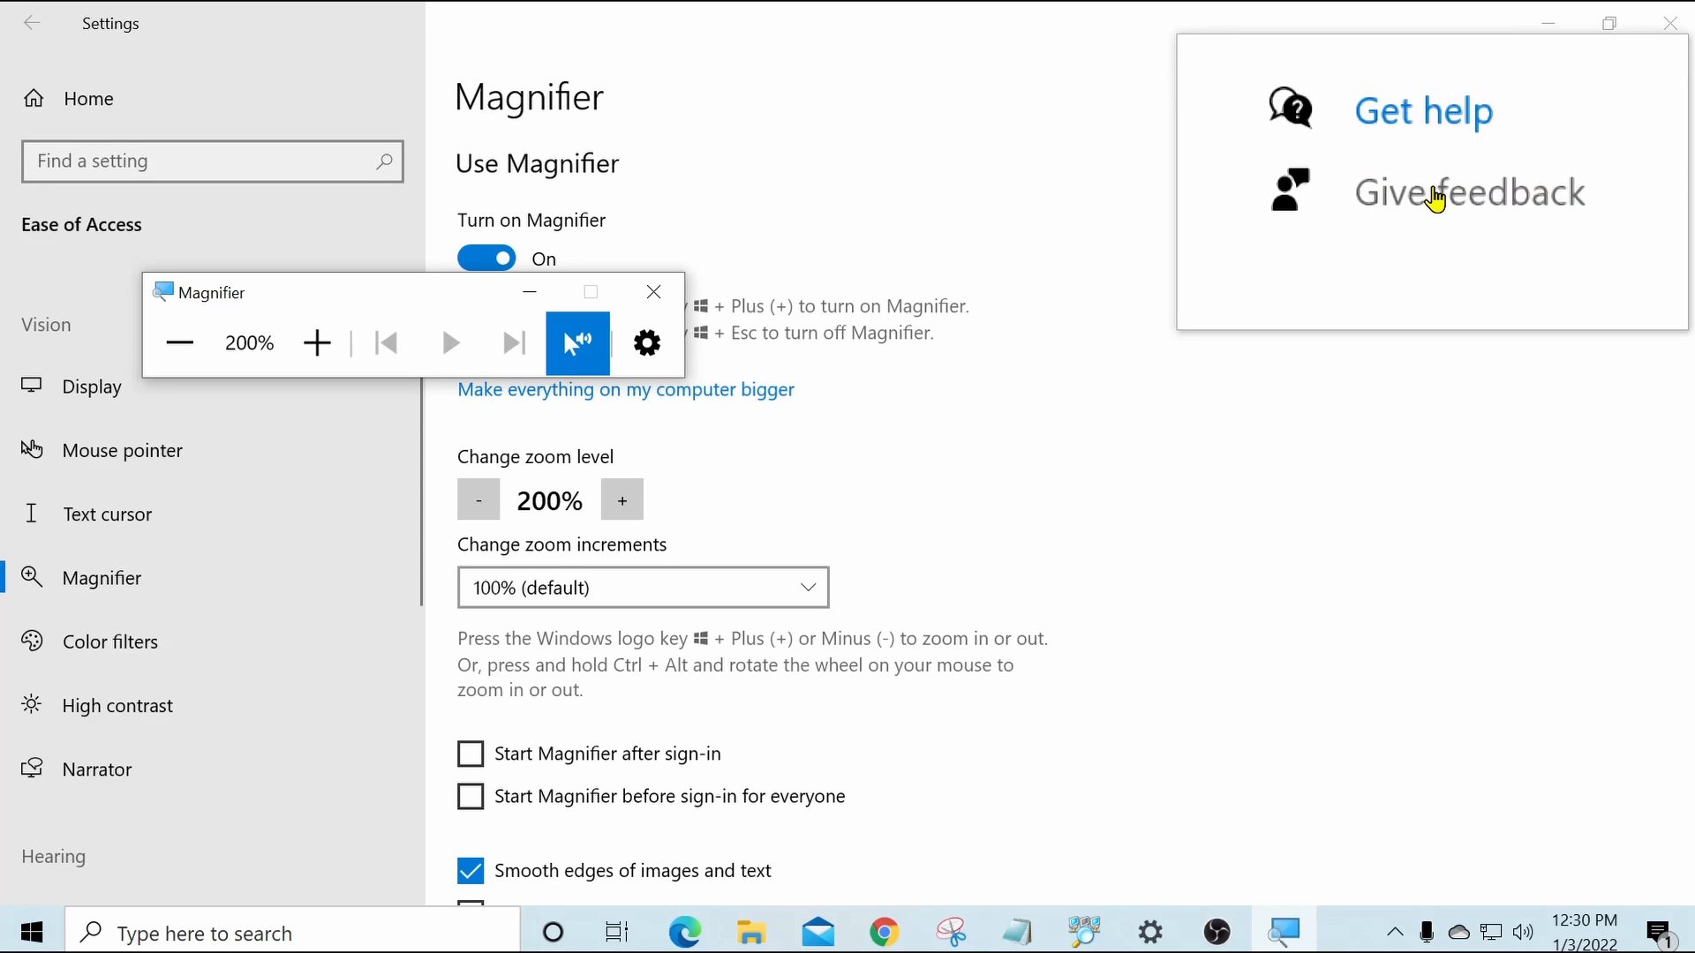
click(1435, 189)
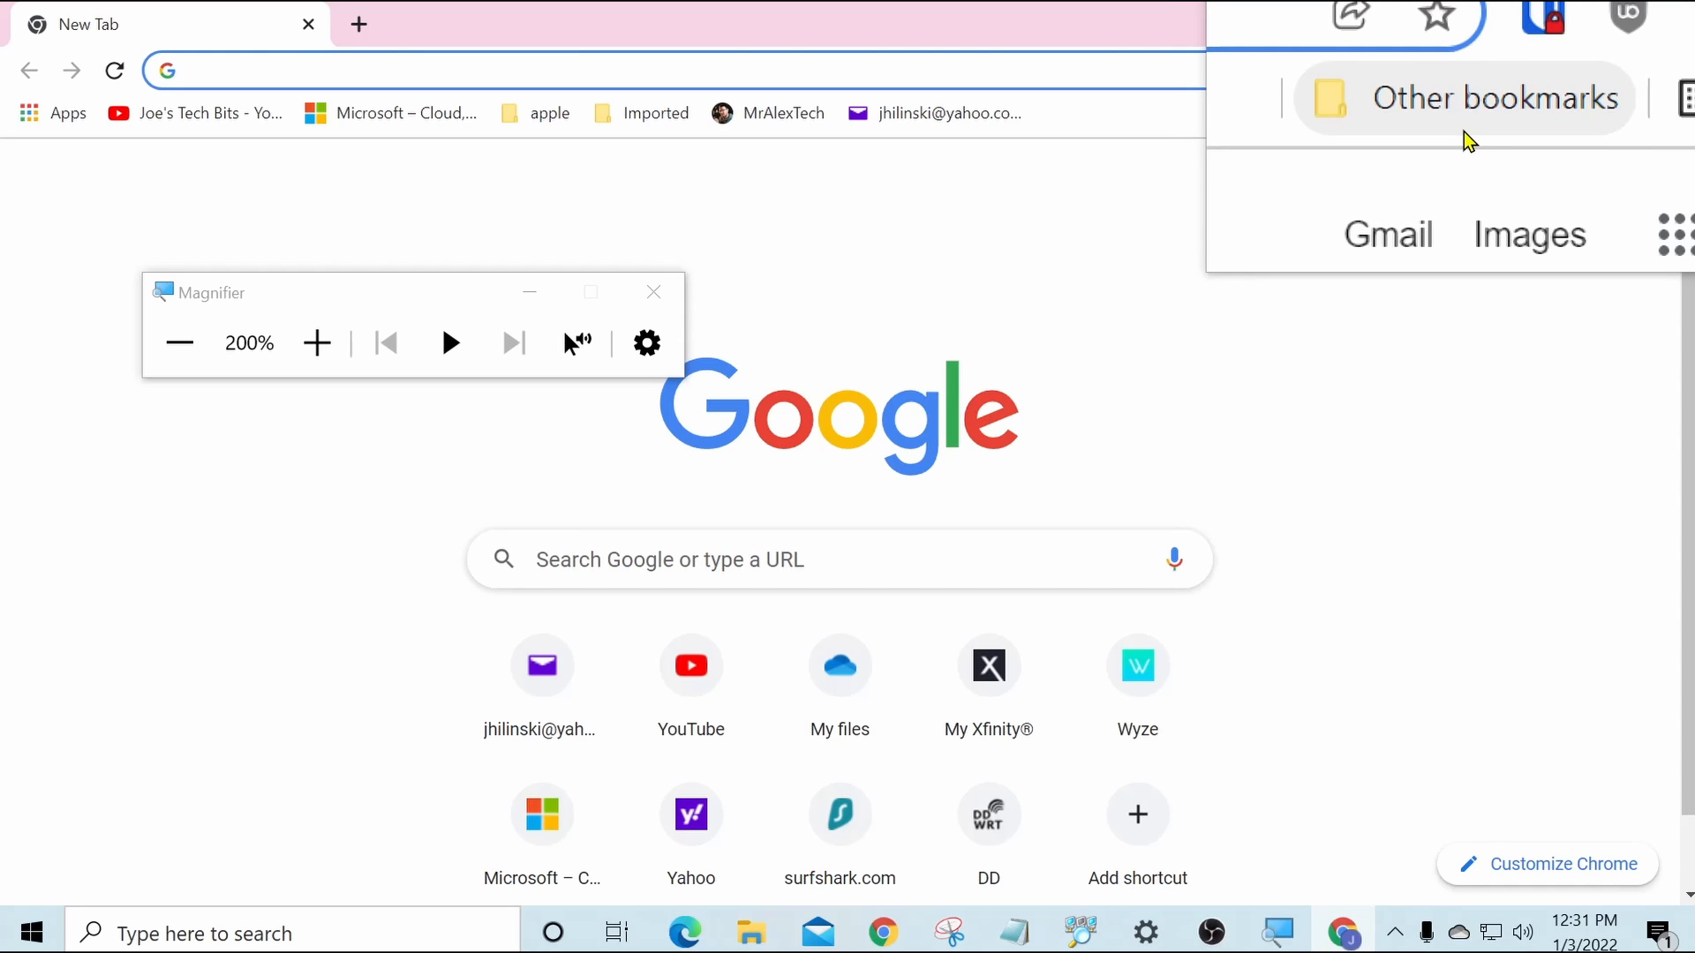
Turn off Magnifier over the Chrome new tab page, dismiss the Start menu and close the browser window.
key(super)
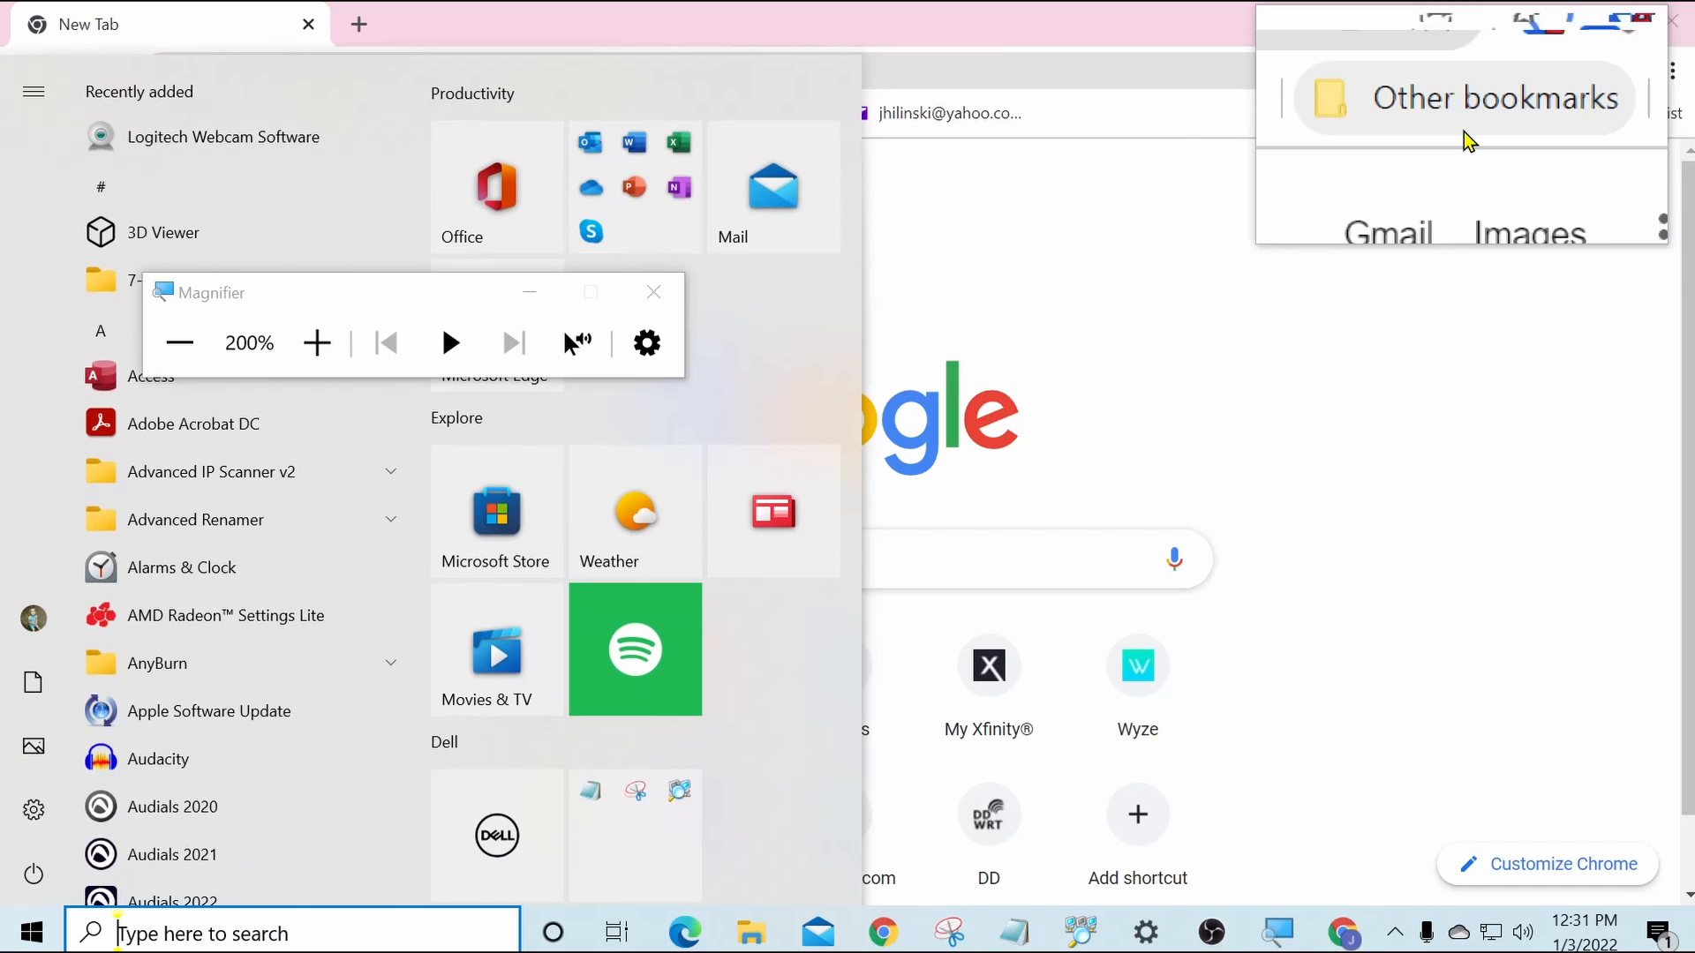
key(super+Escape)
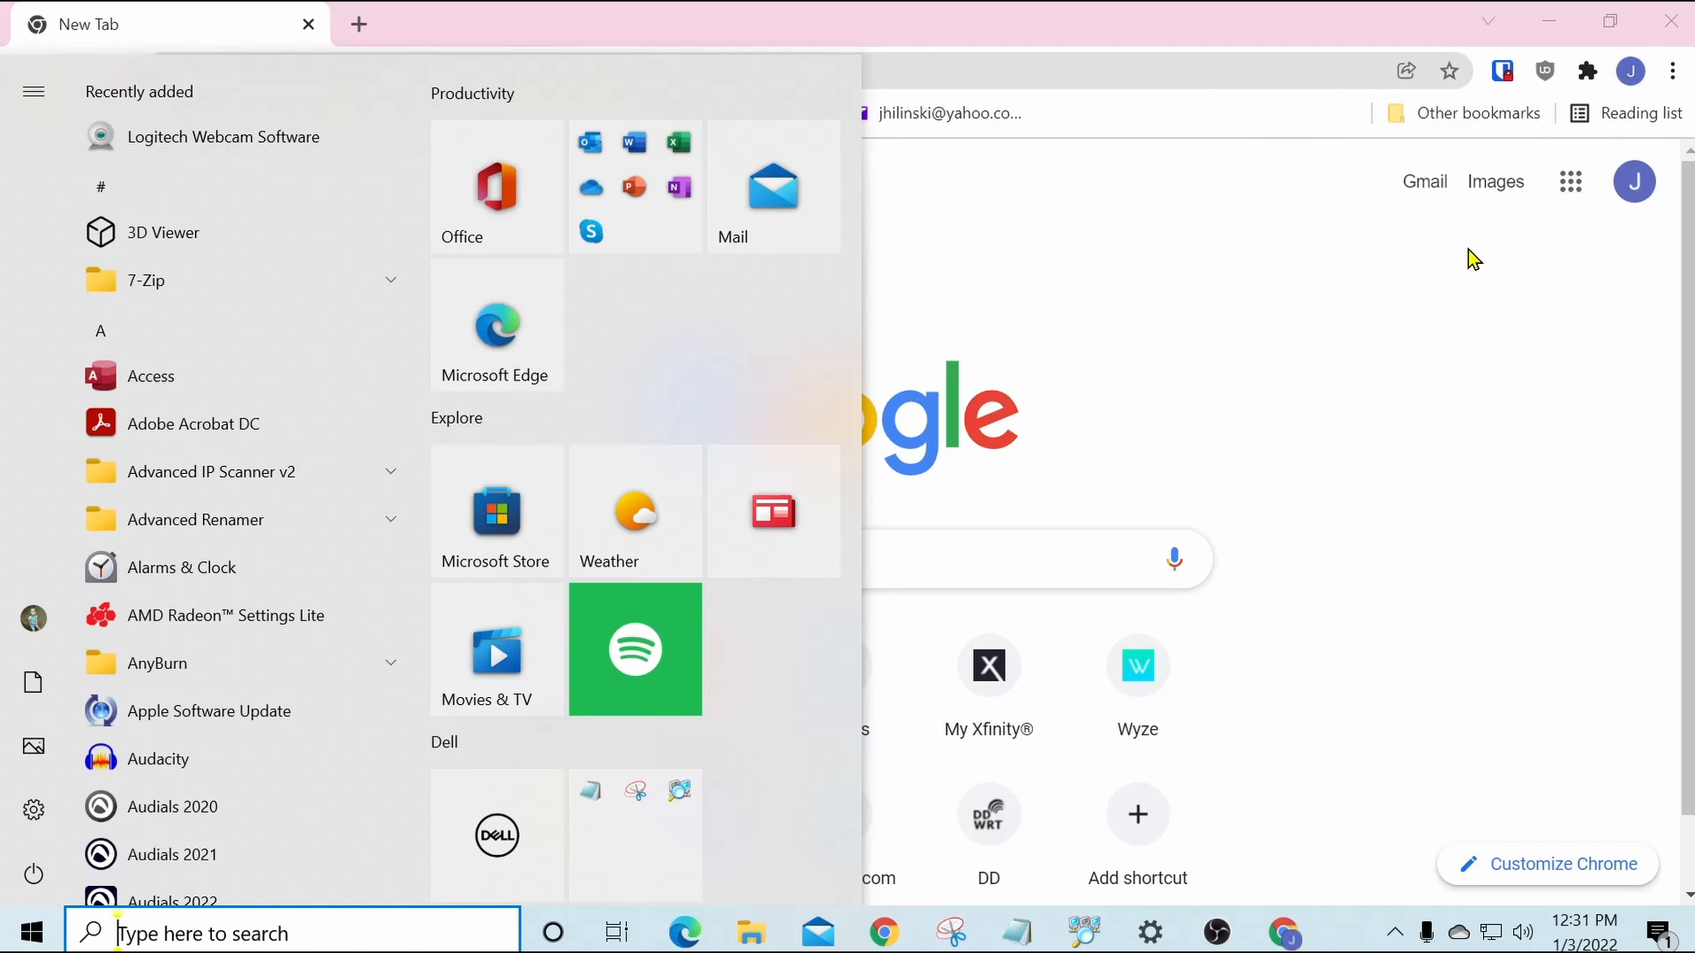
click(1530, 296)
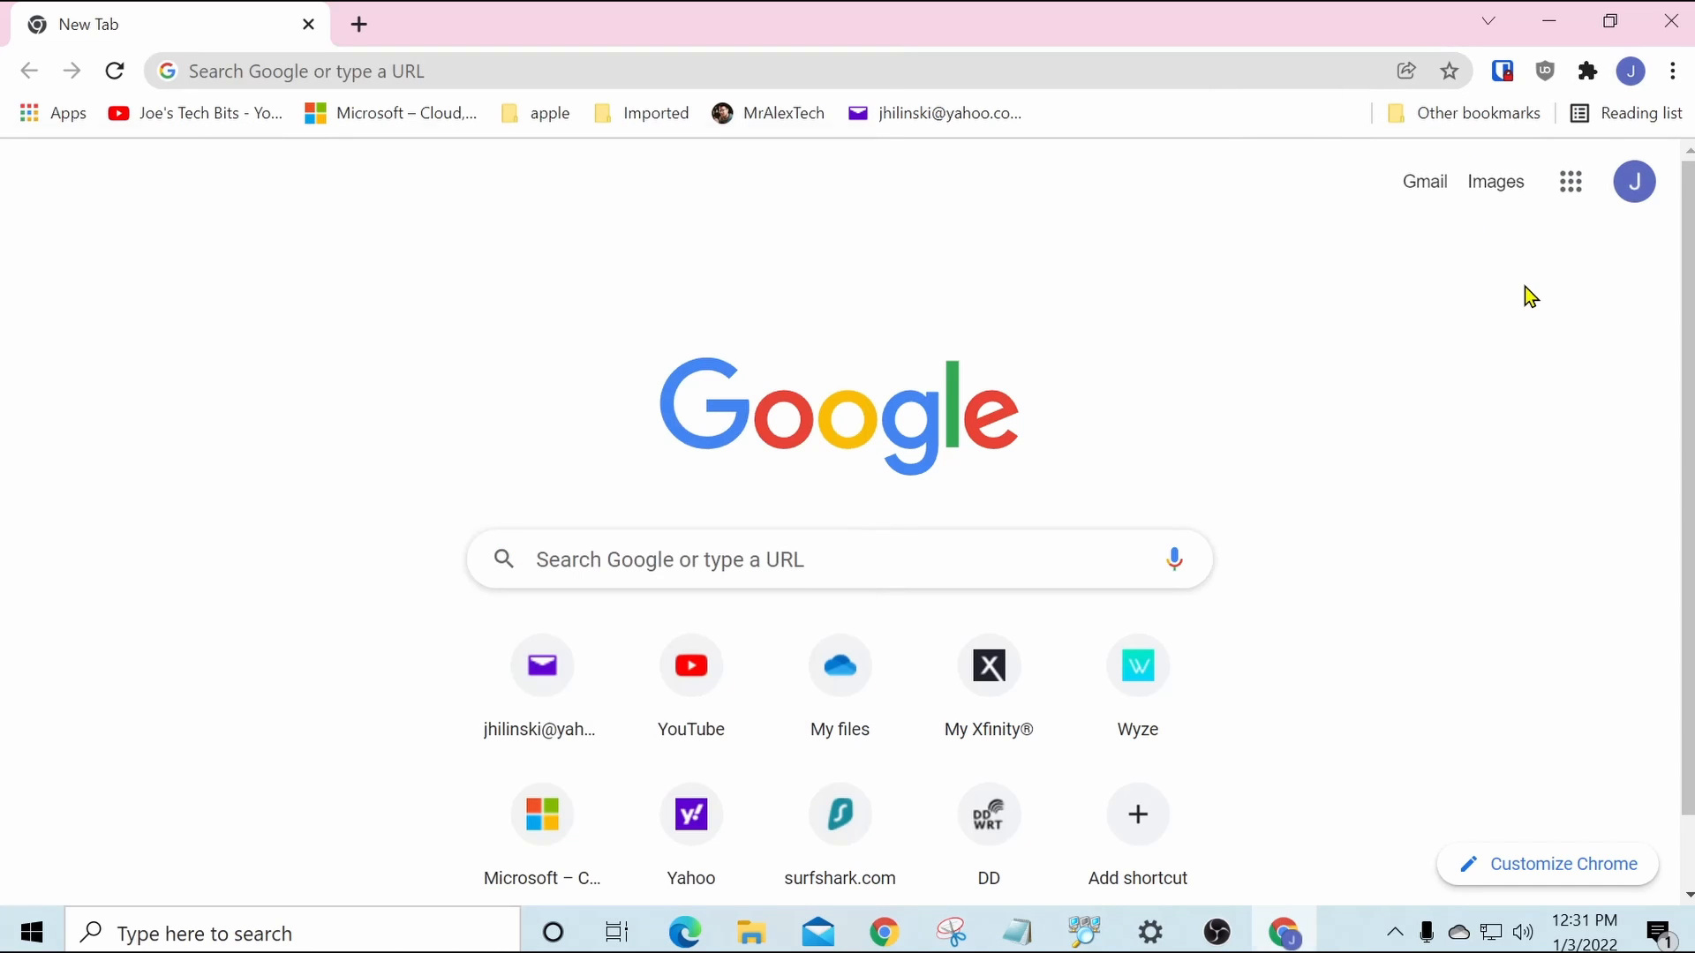
click(1671, 20)
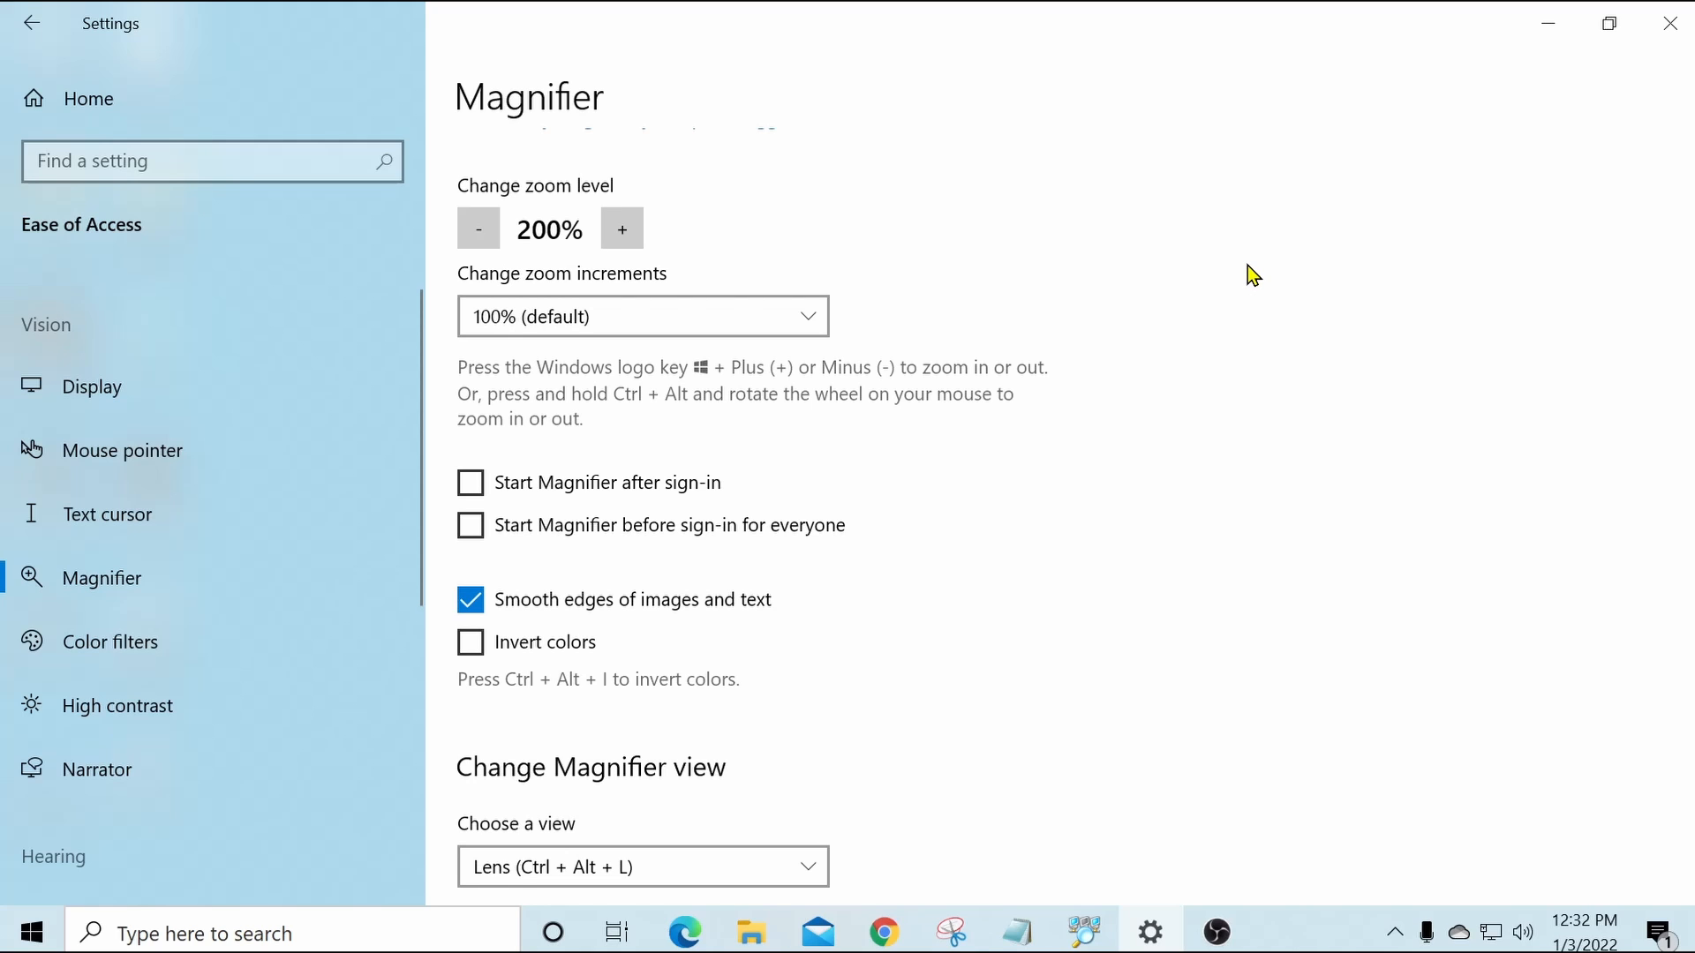
Look over the Magnifier view and reading settings, and turn Magnifier on.
scroll(1247, 267, down, 10)
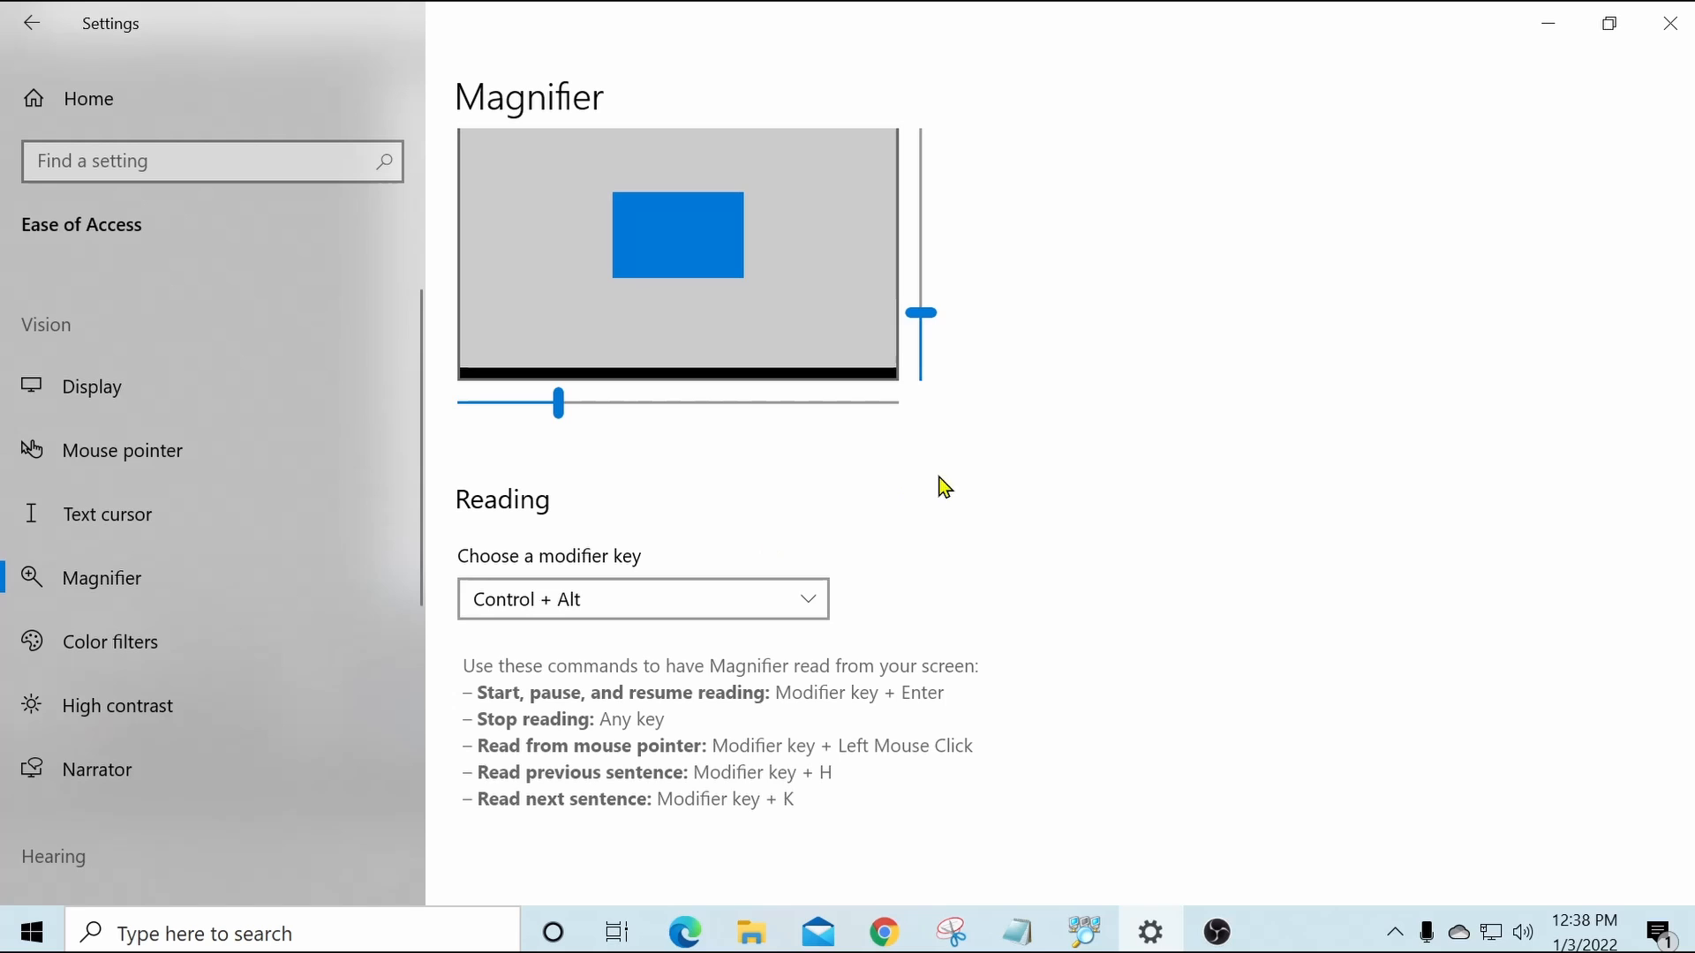
scroll(939, 483, up, 10)
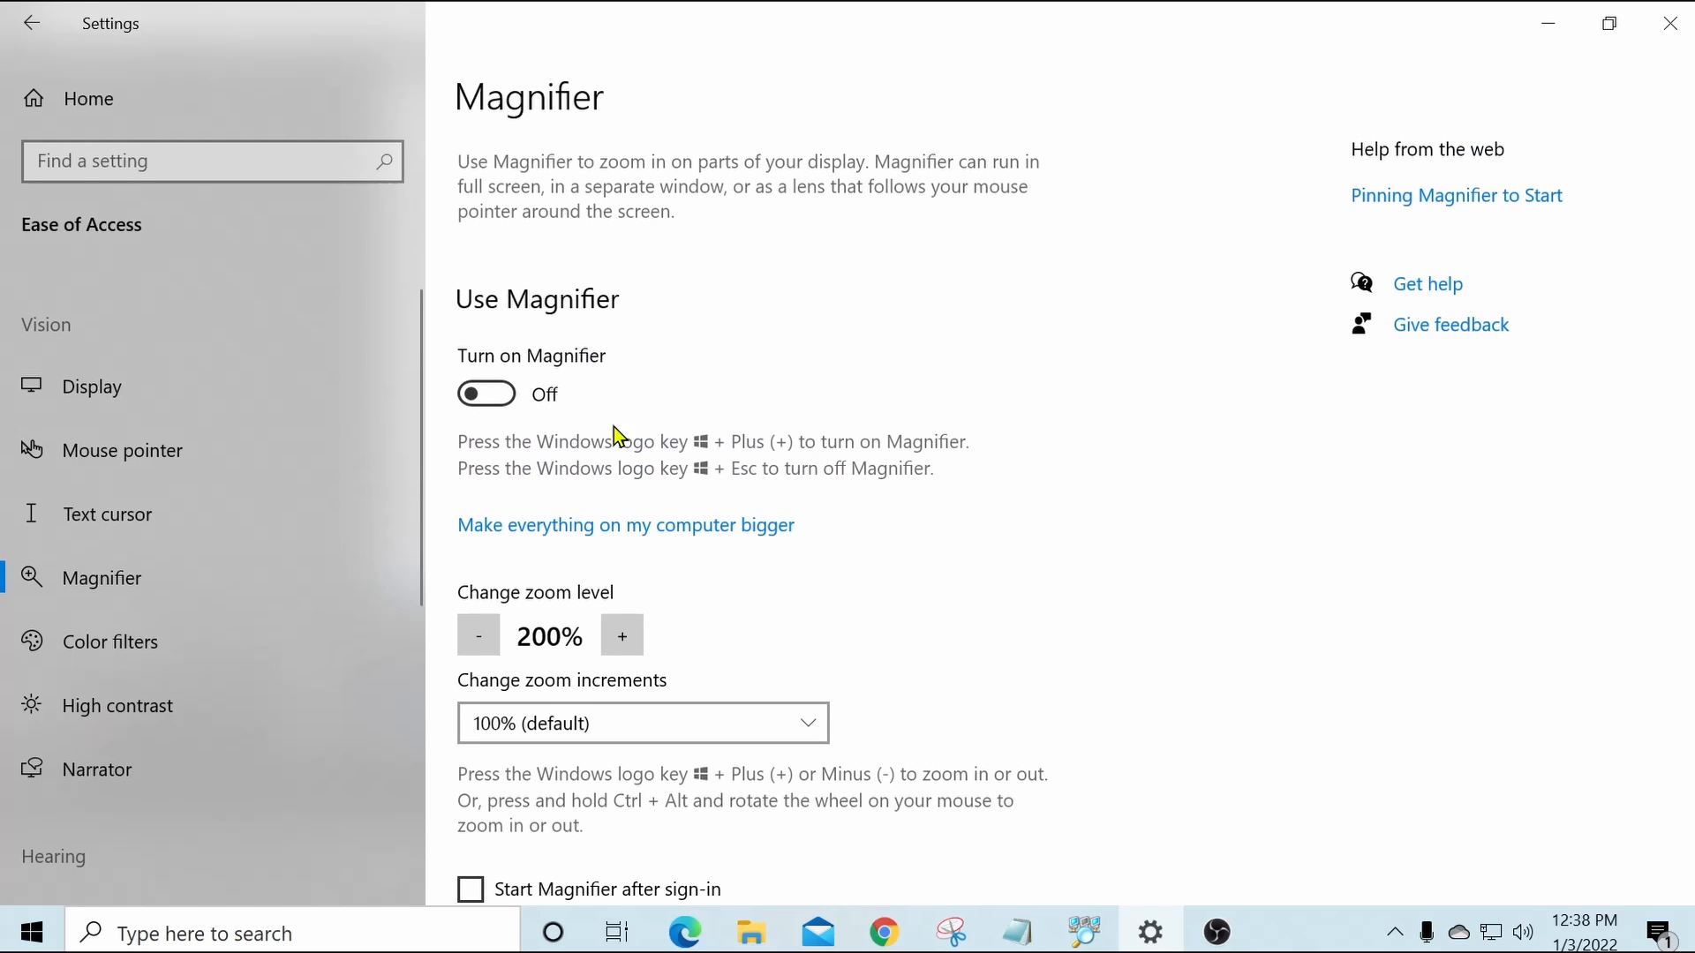
click(488, 395)
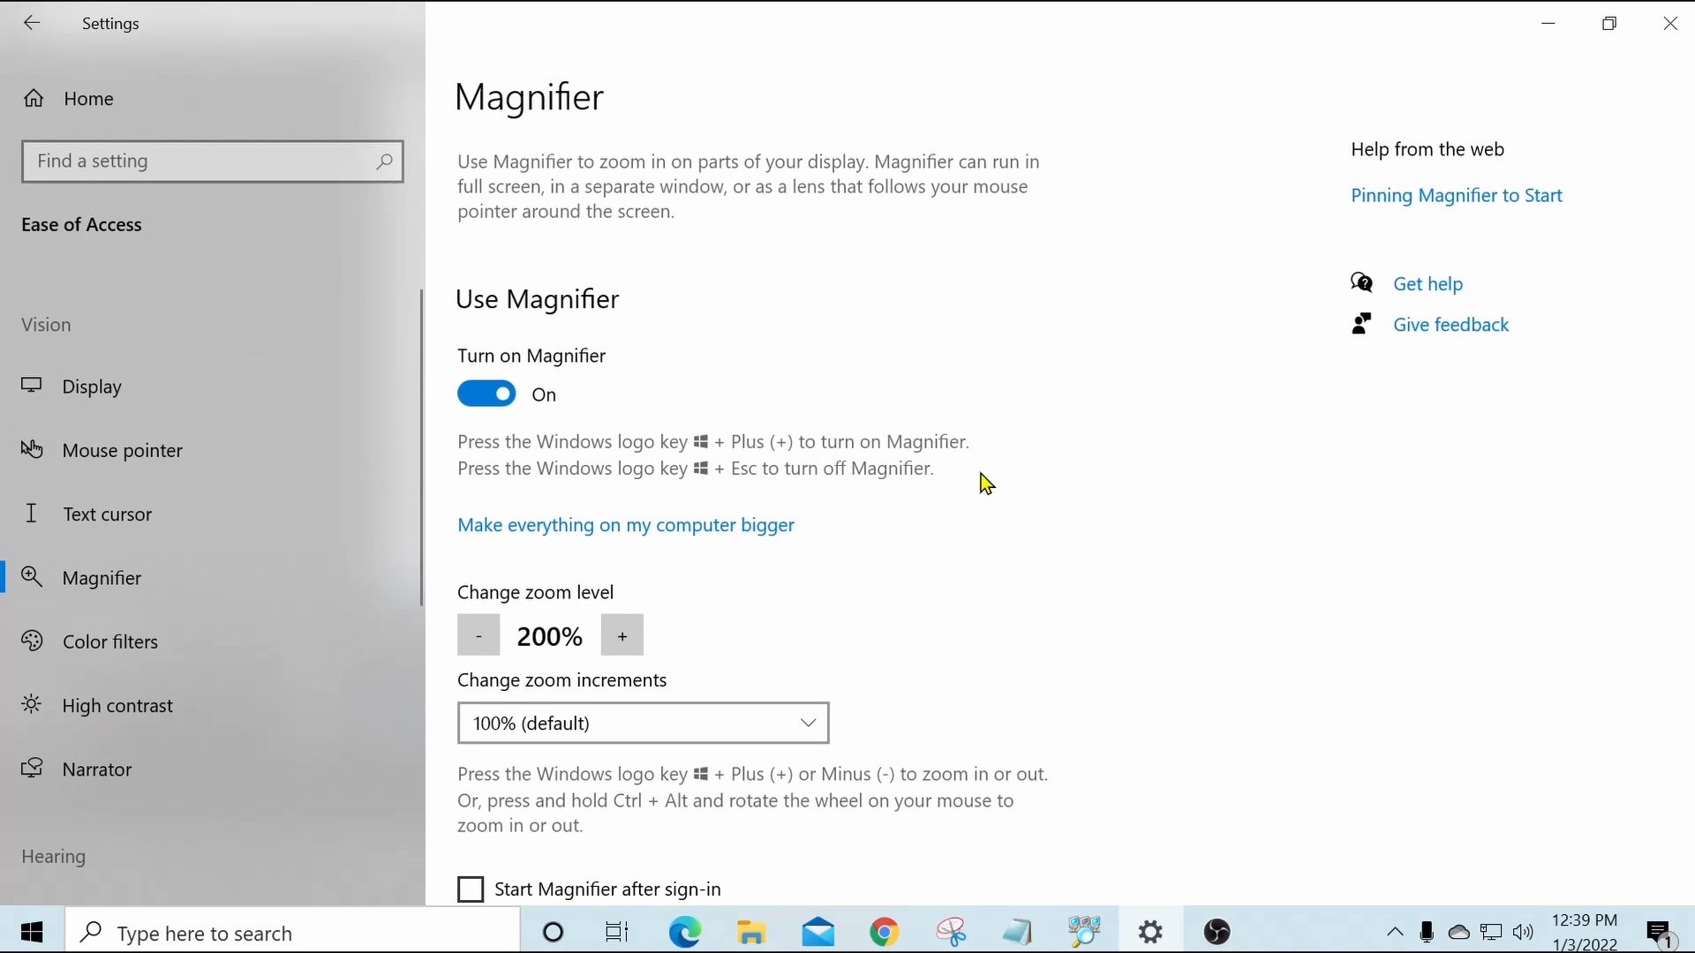
Have Magnifier read the list of reading commands aloud from "Use these commands", and turn Magnifier off.
scroll(1041, 512, down, 8)
scroll(1042, 534, down, 6)
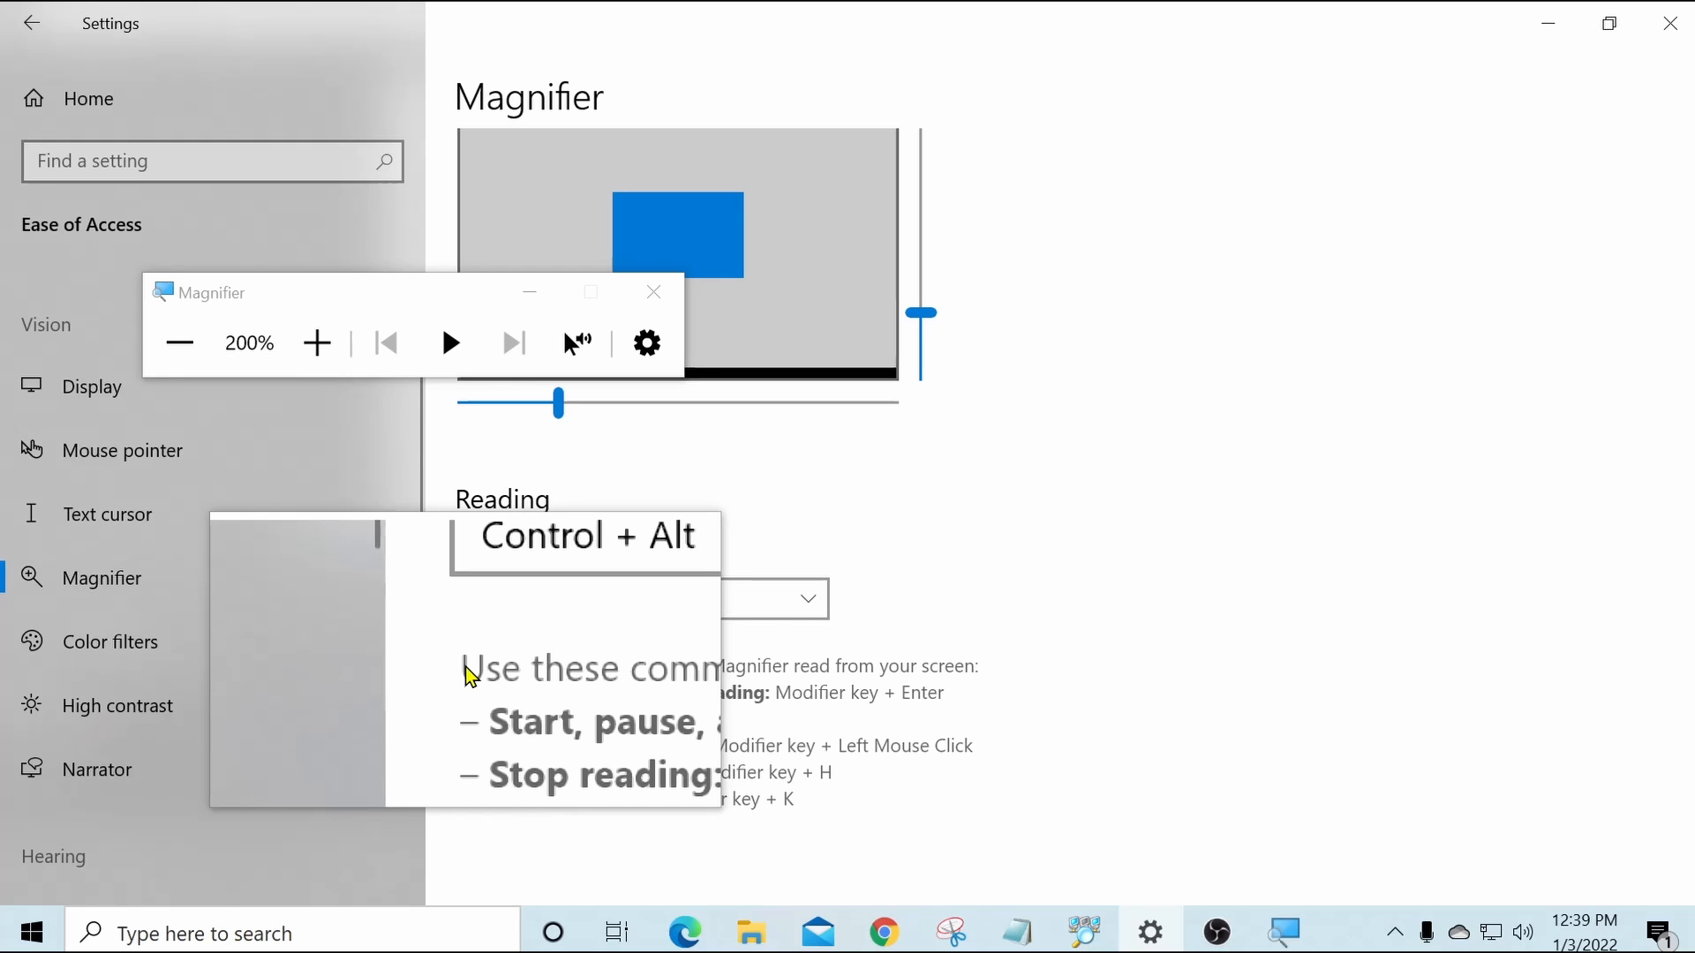
ctrl+alt+click(464, 665)
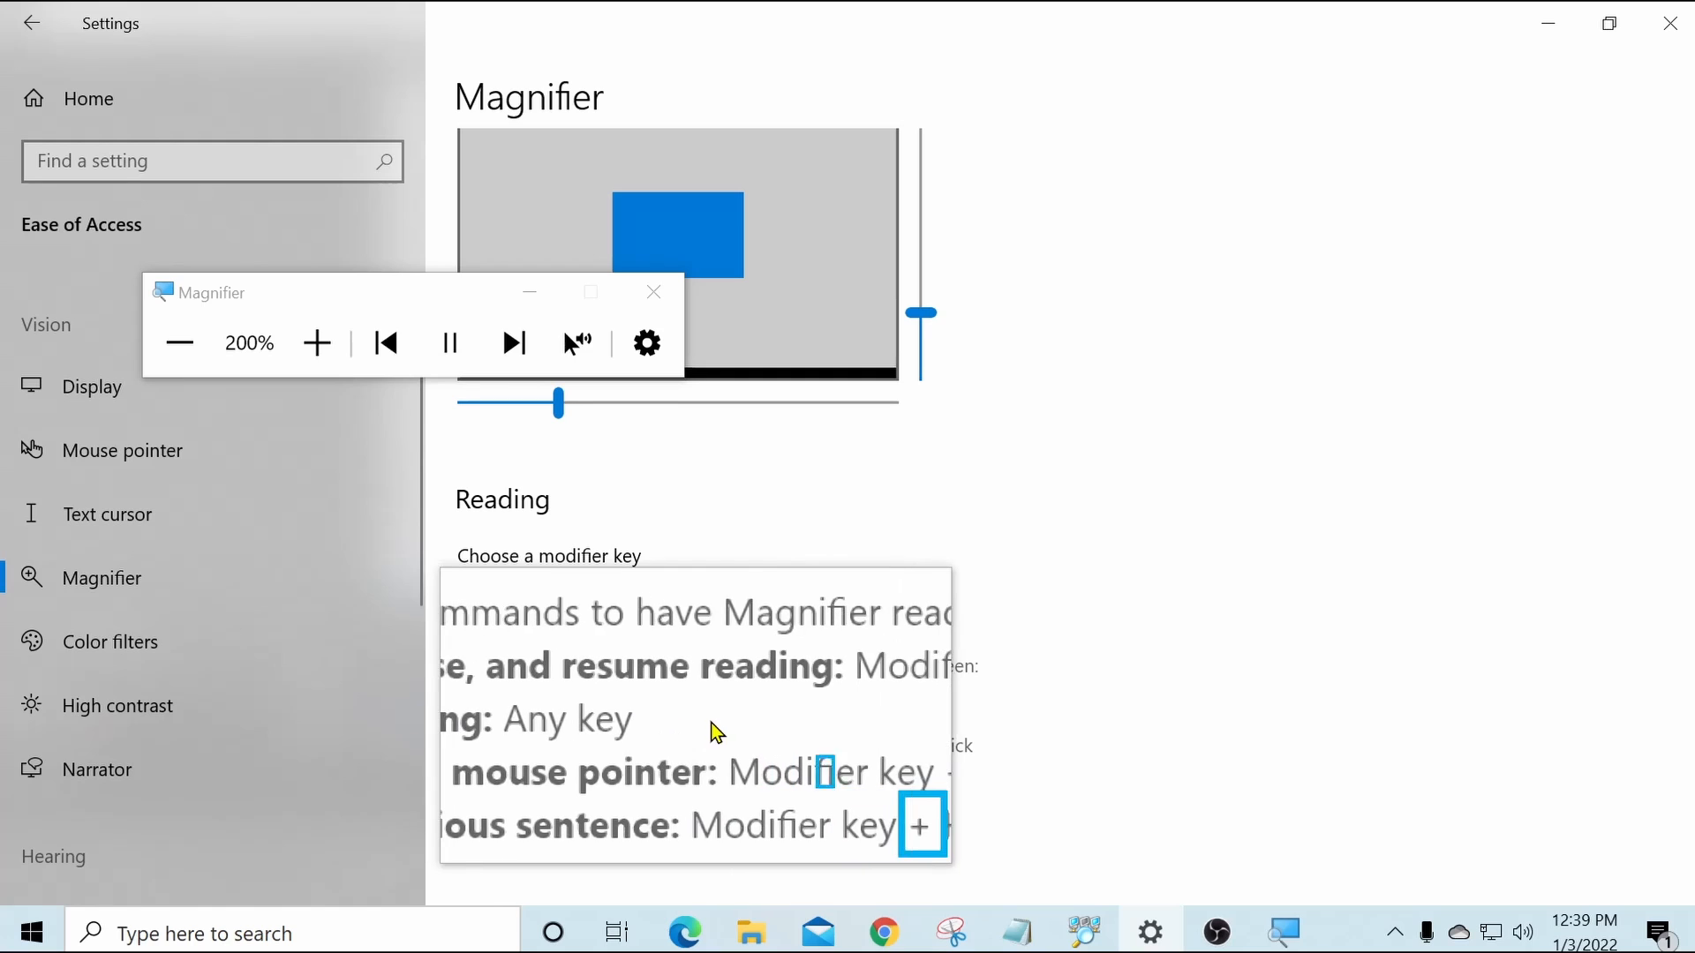
key(super+Escape)
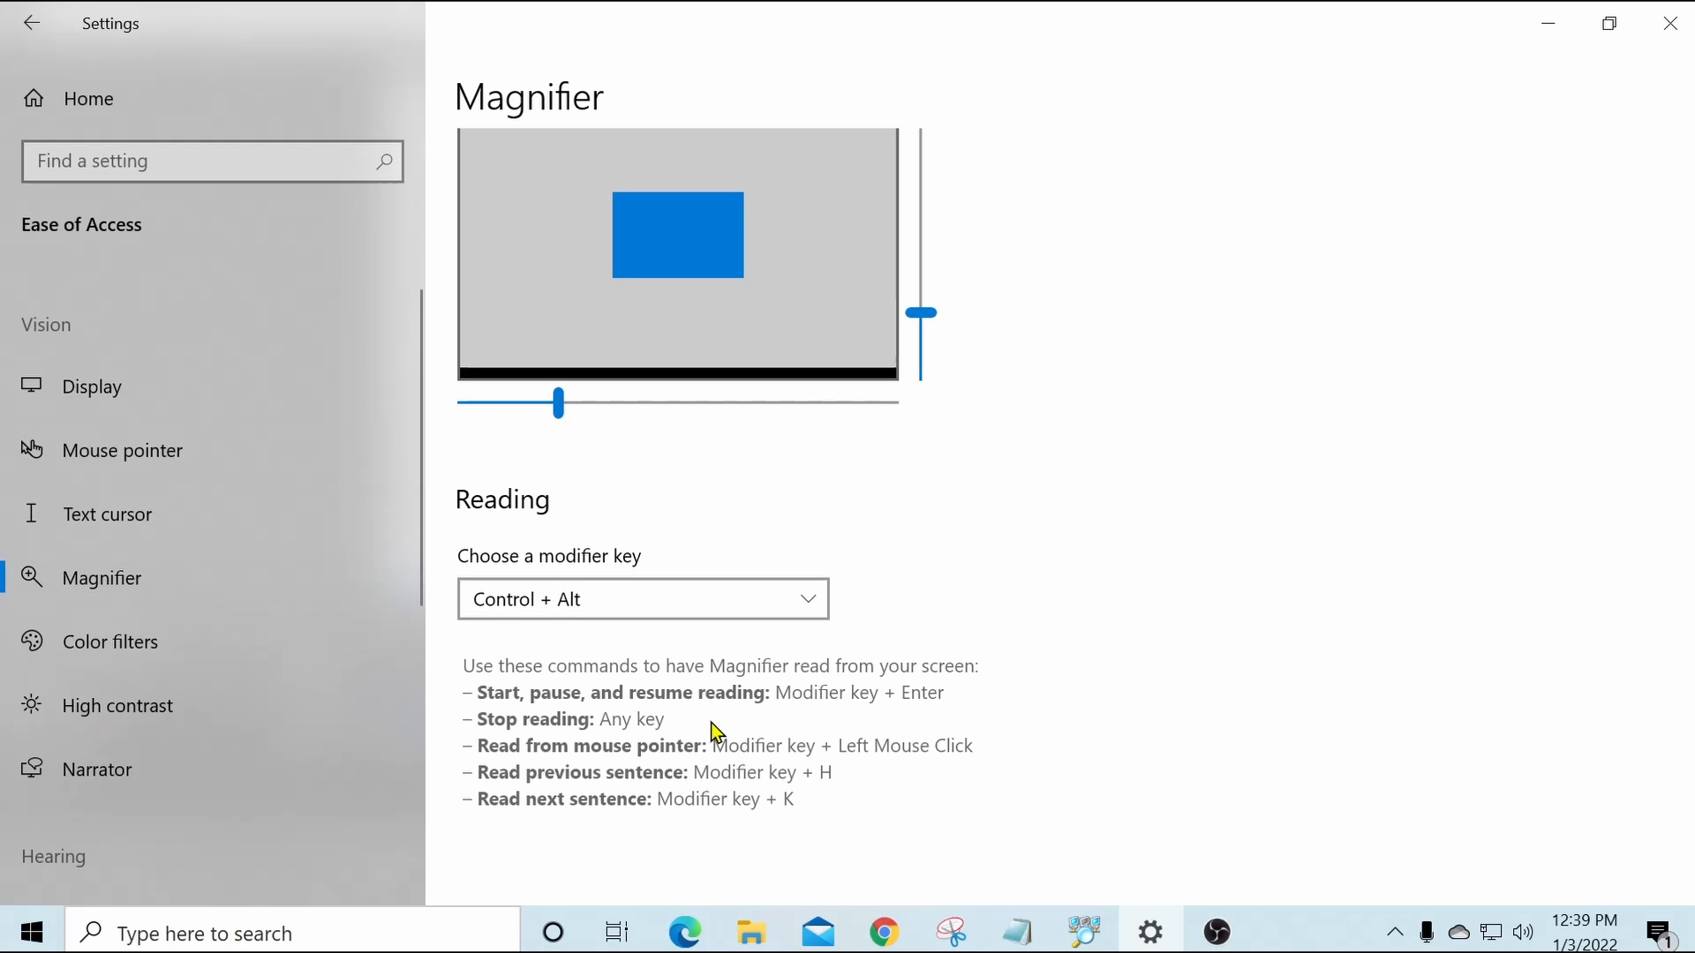
scroll(1142, 318, up, 10)
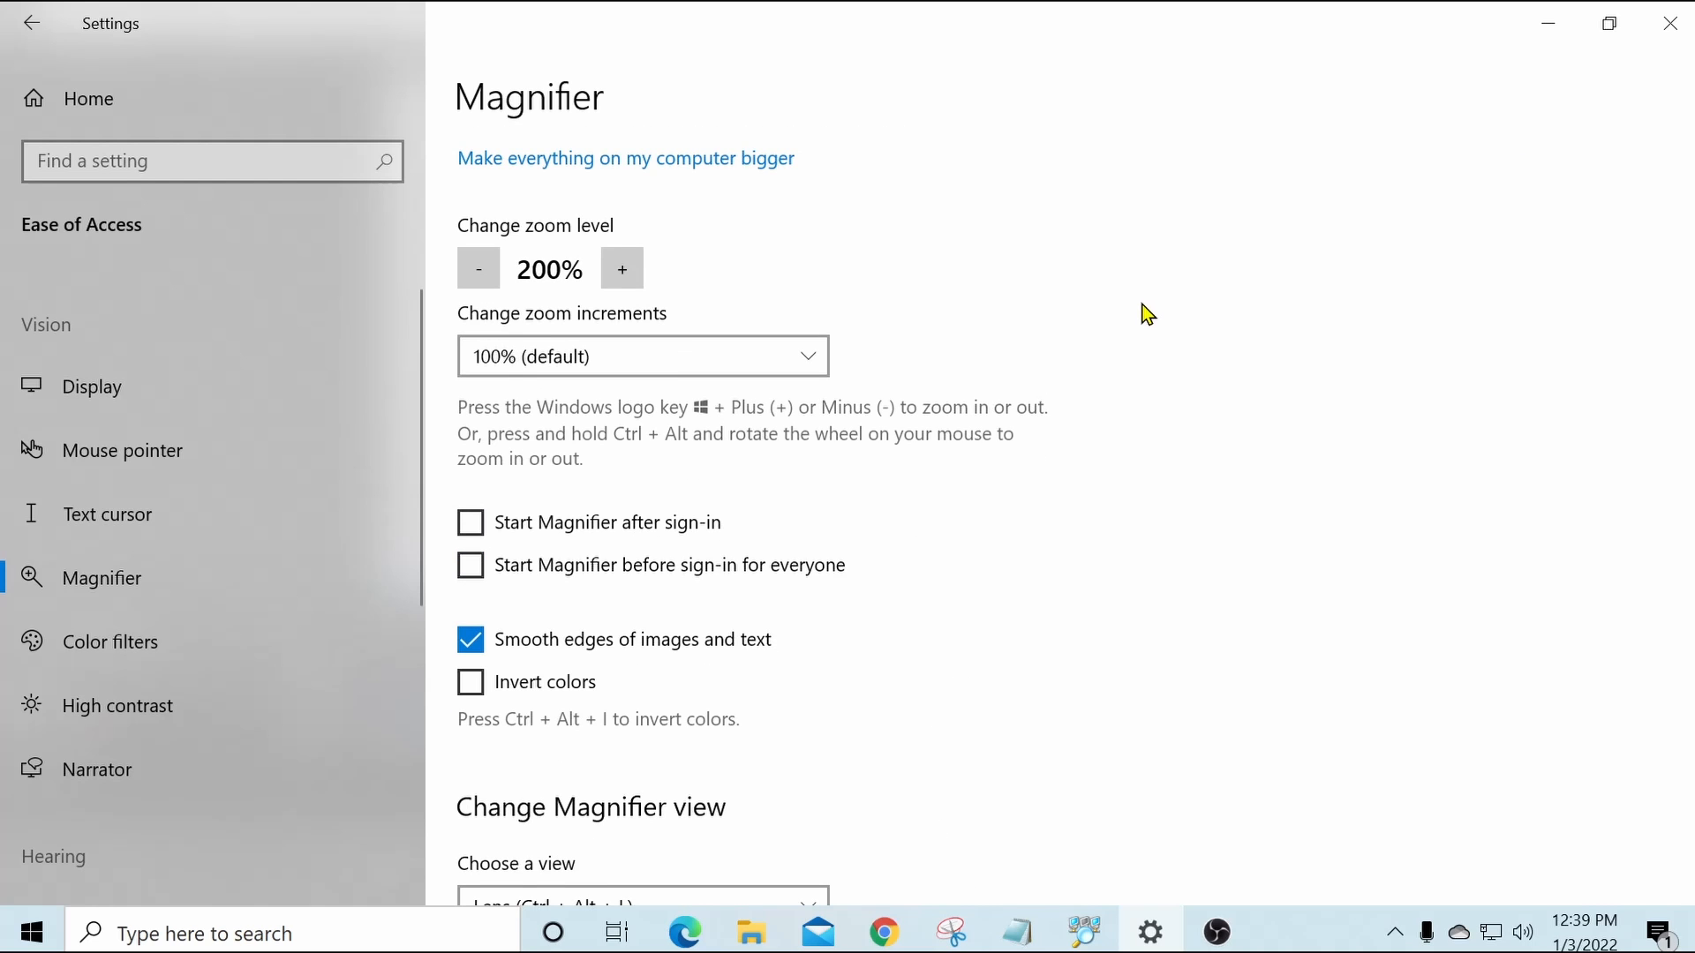
scroll(1146, 314, up, 4)
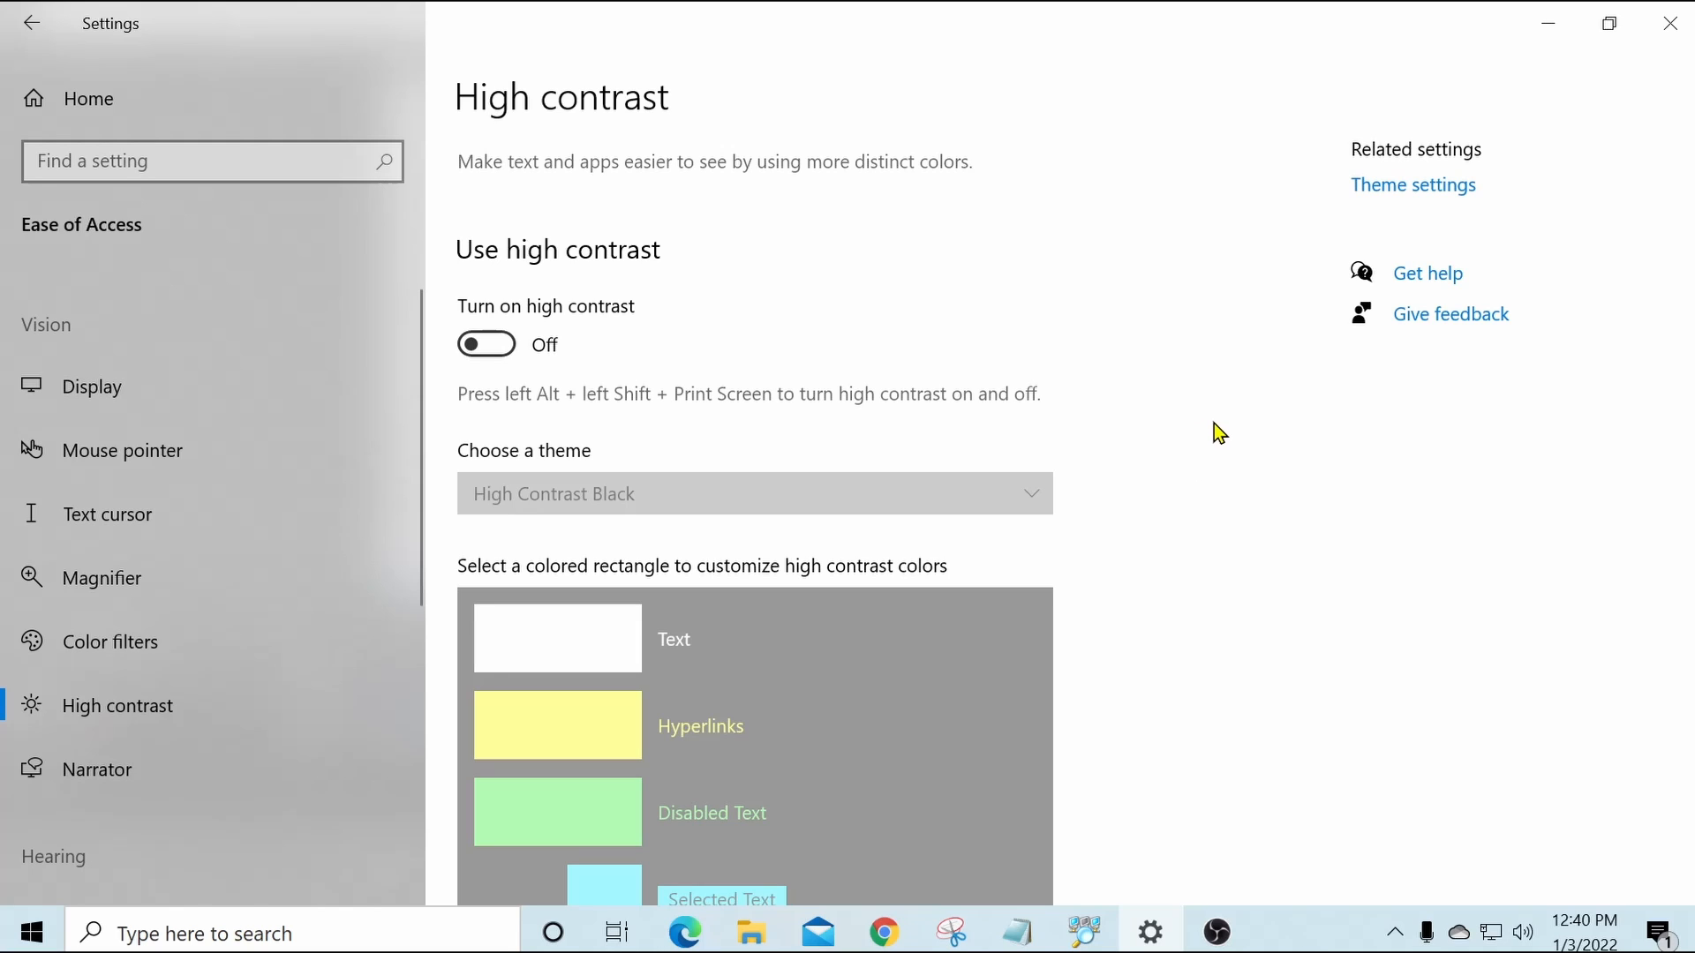
Turn on high contrast with the High Contrast Black theme and look over its customizable colors.
click(497, 348)
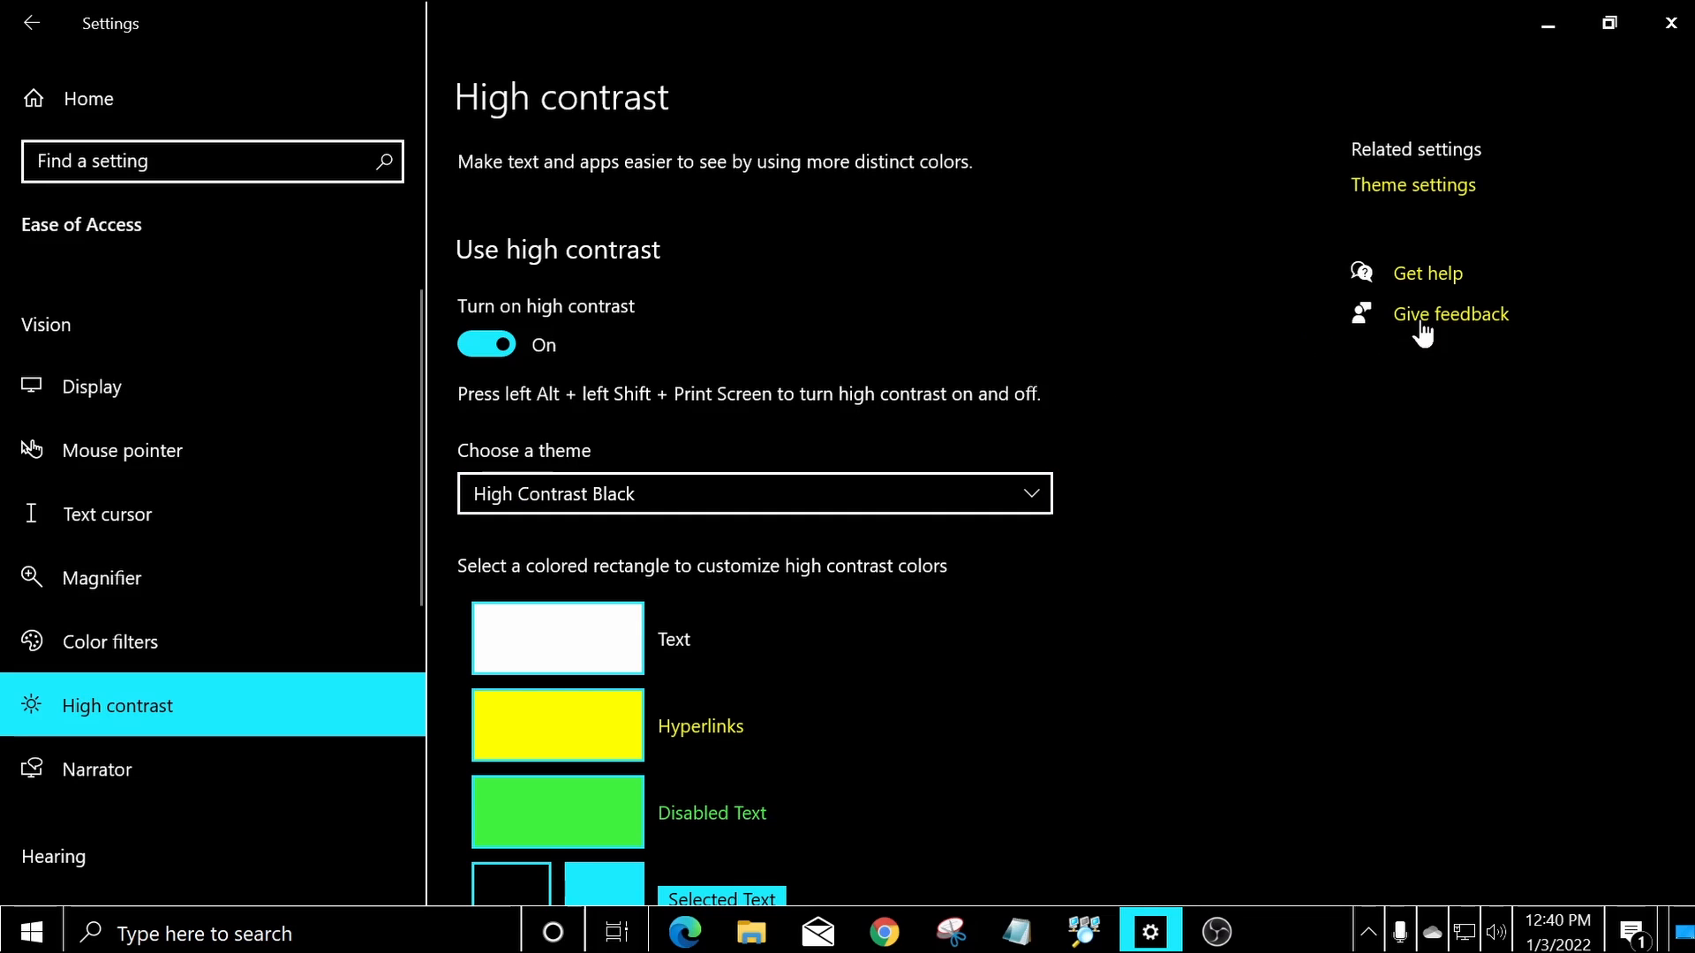
scroll(1199, 465, down, 3)
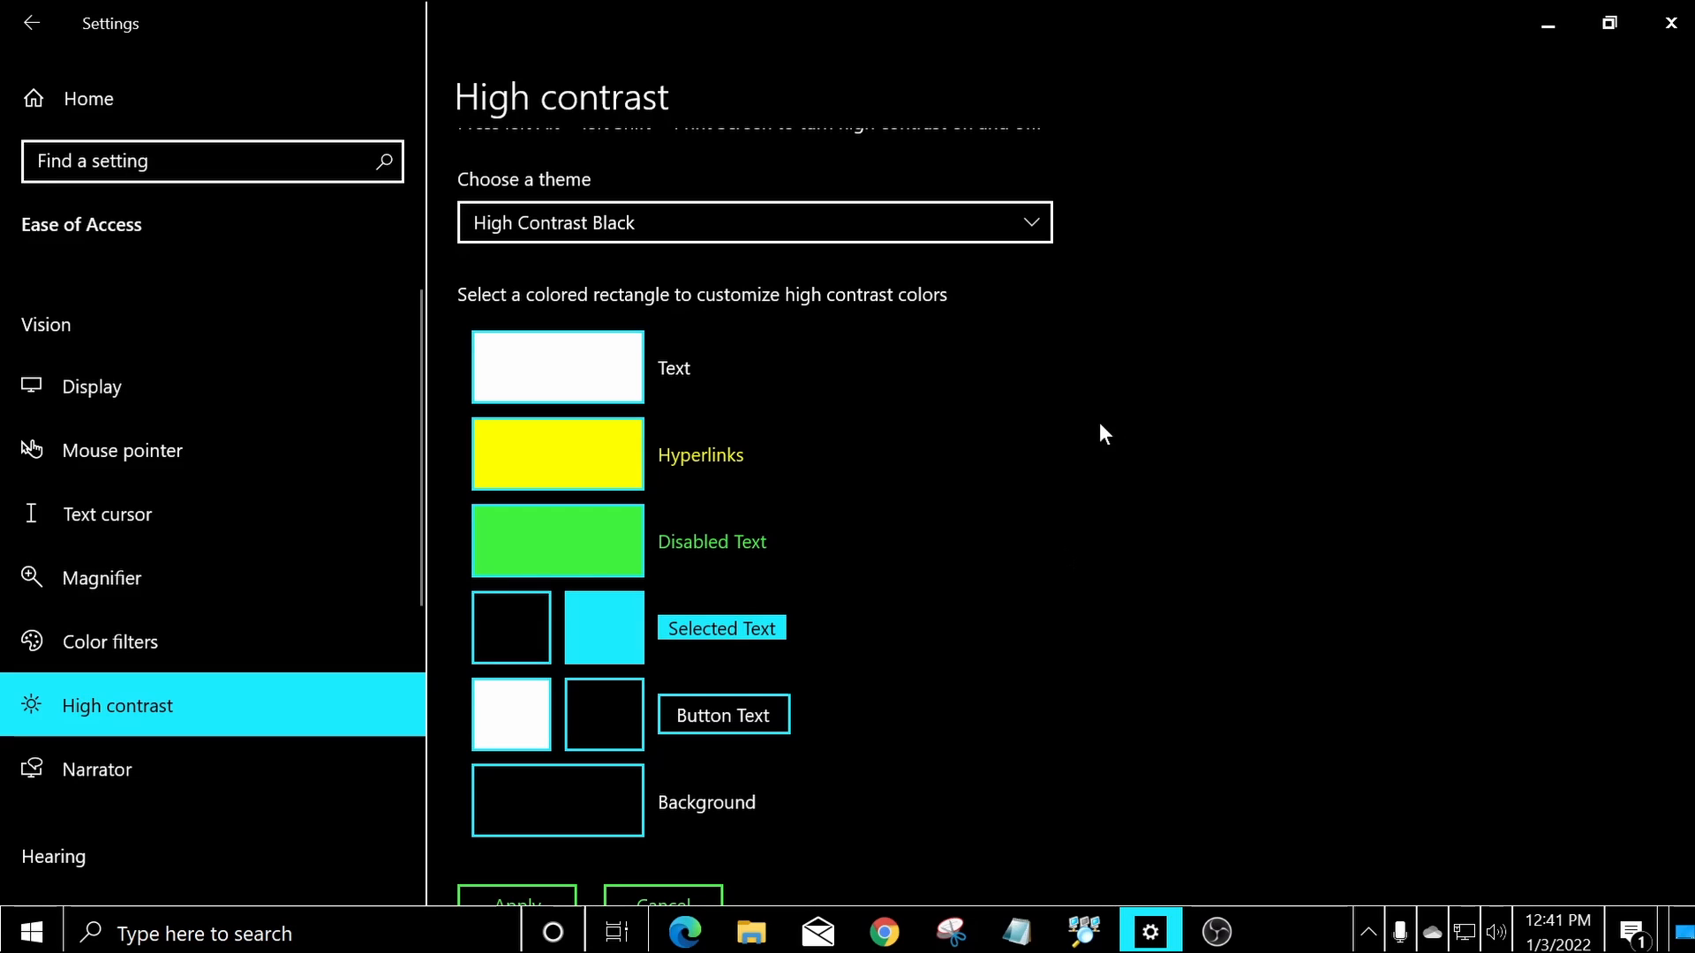
scroll(1100, 423, down, 3)
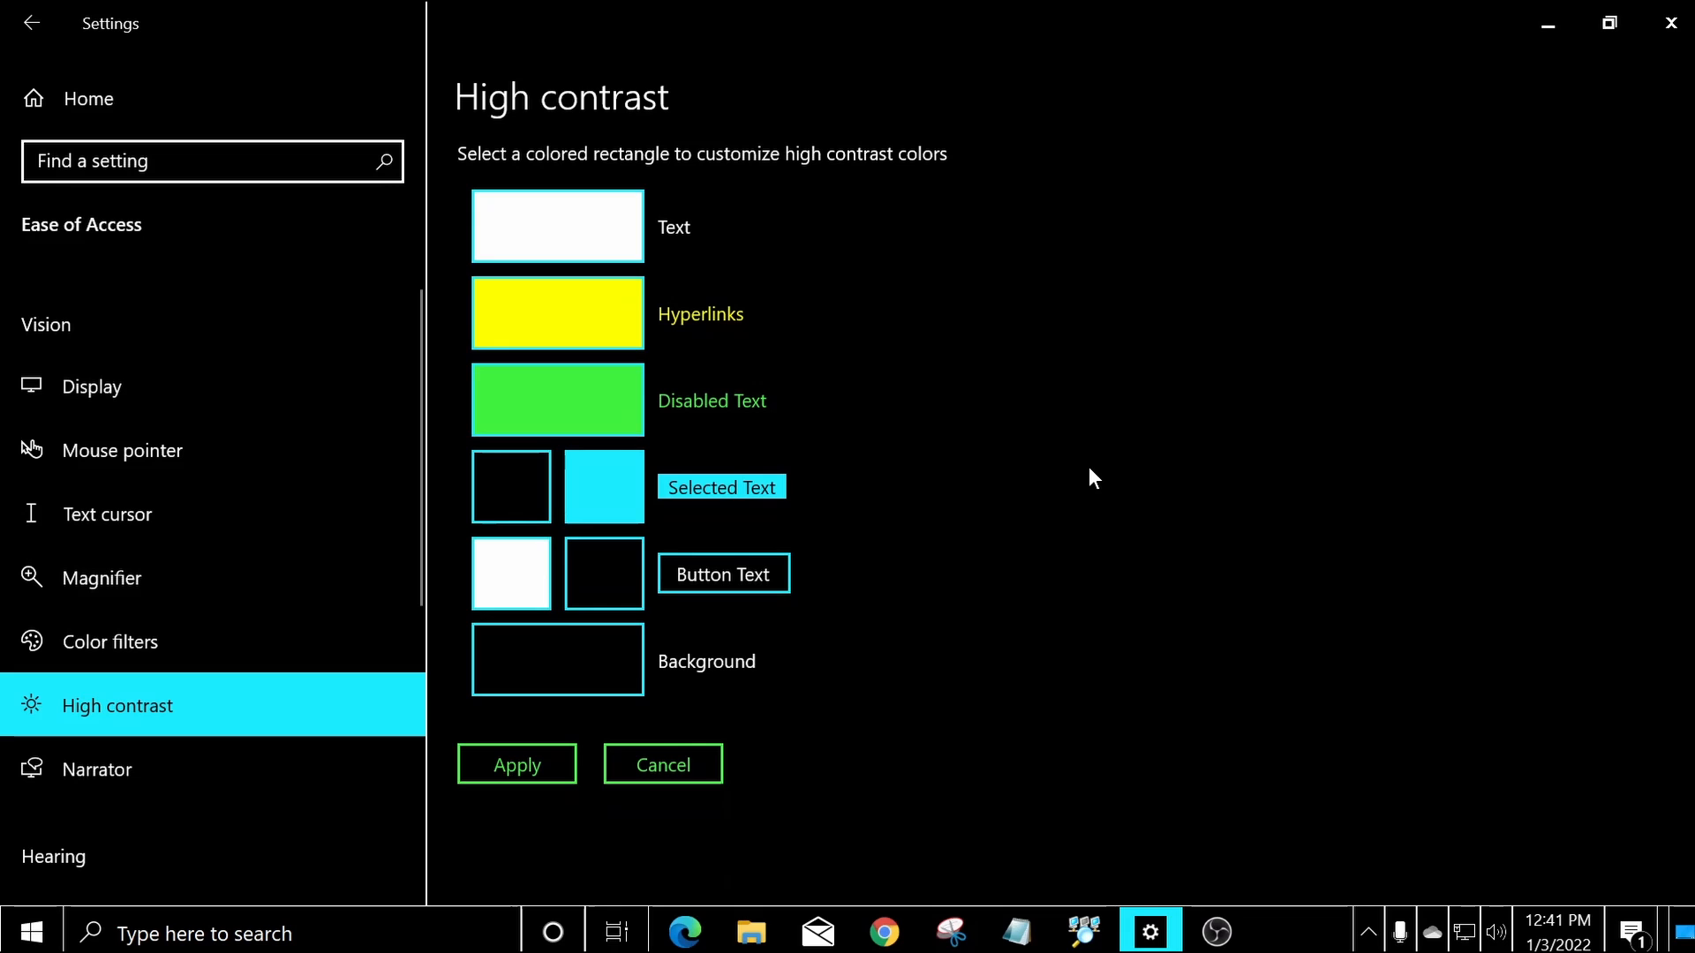
scroll(1083, 468, up, 5)
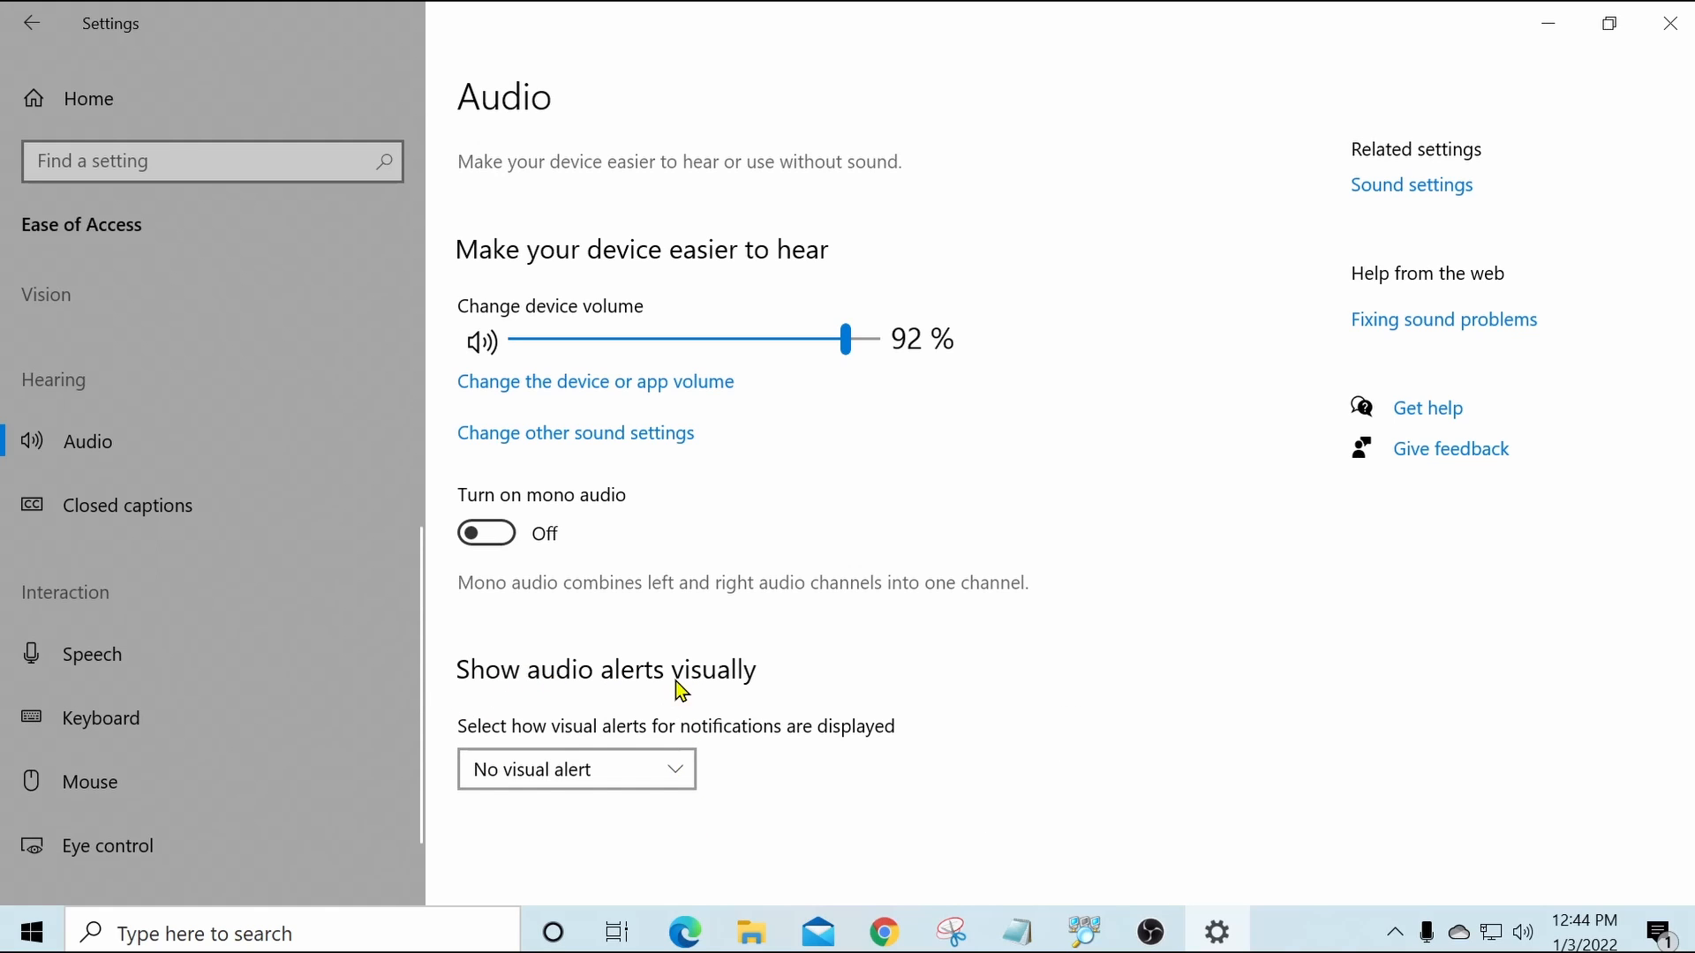
Examine the visual alert choices for notifications on the Audio page and close the list without changing it.
click(676, 779)
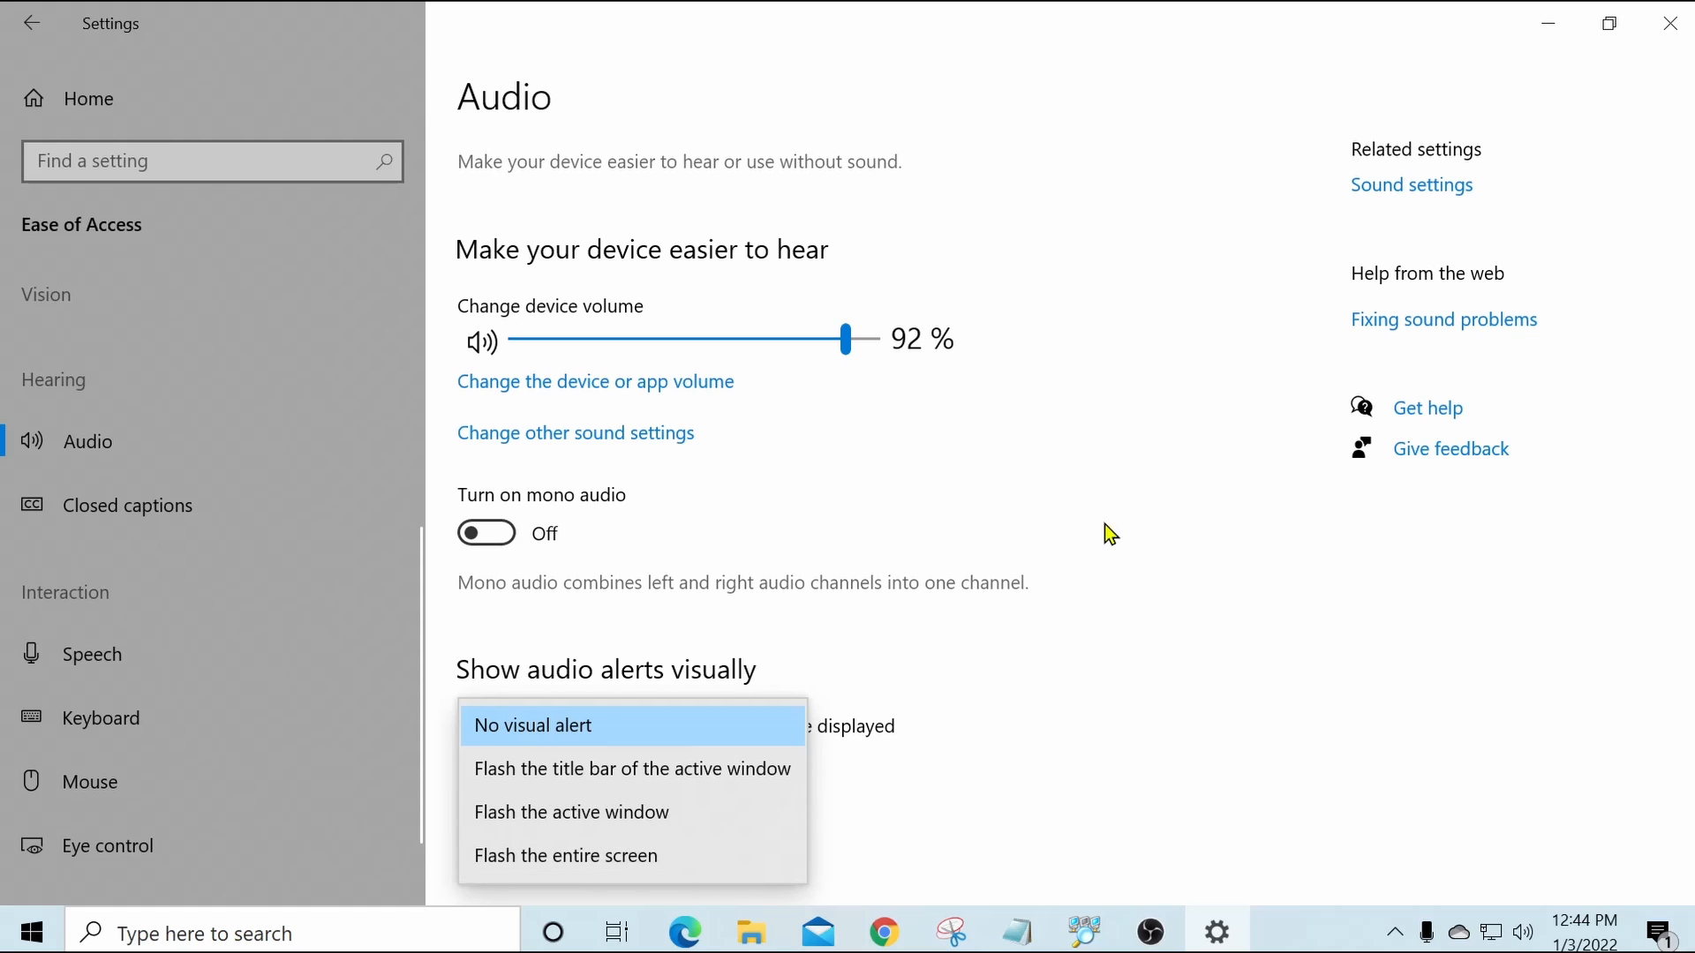
click(1120, 468)
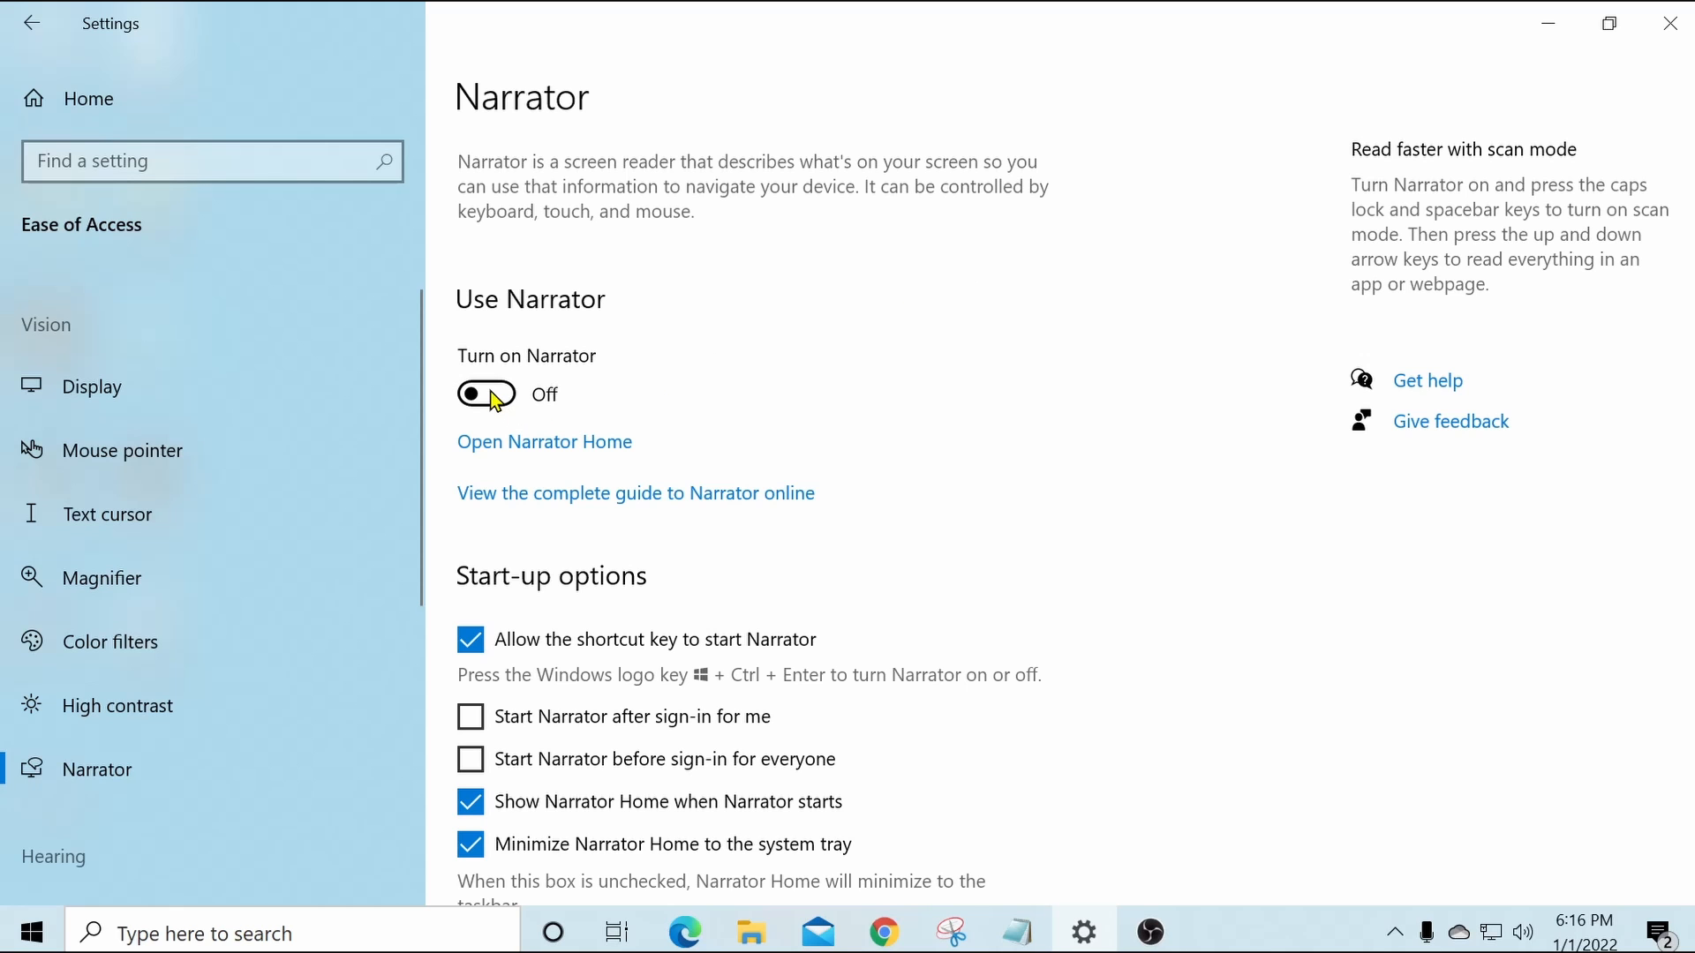
Try Narrator by turning it on and minimizing Narrator Home, and turn it off with its shortcut.
scroll(1148, 358, down, 3)
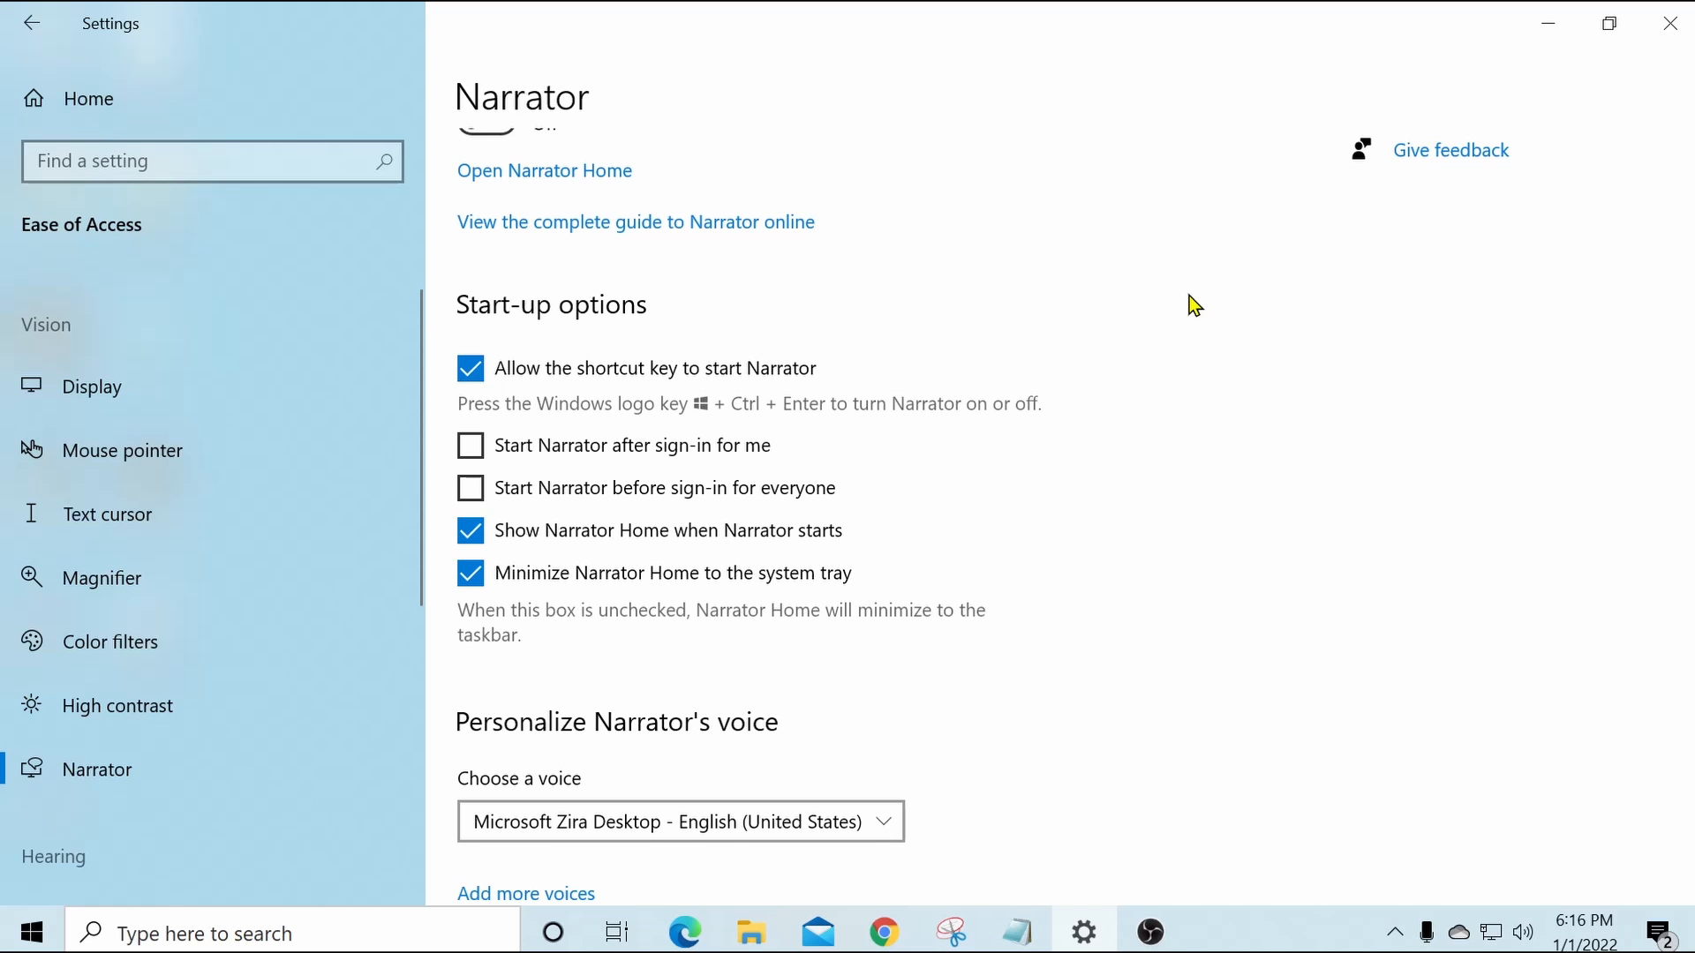
scroll(1189, 297, up, 3)
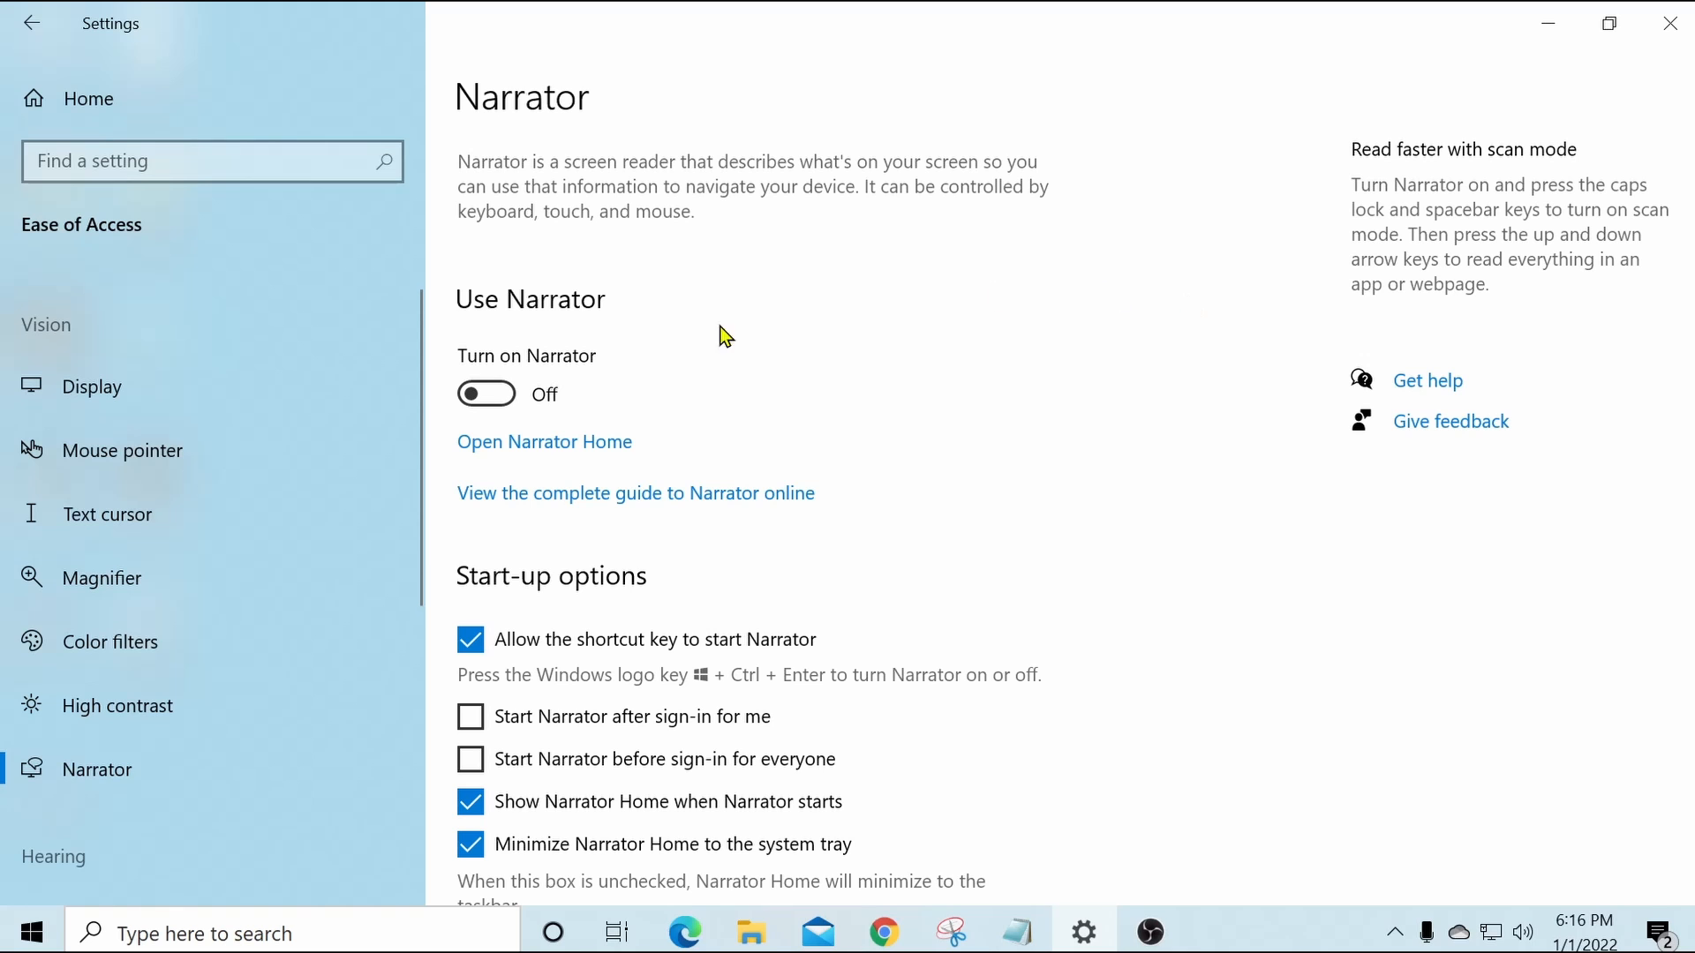
click(497, 397)
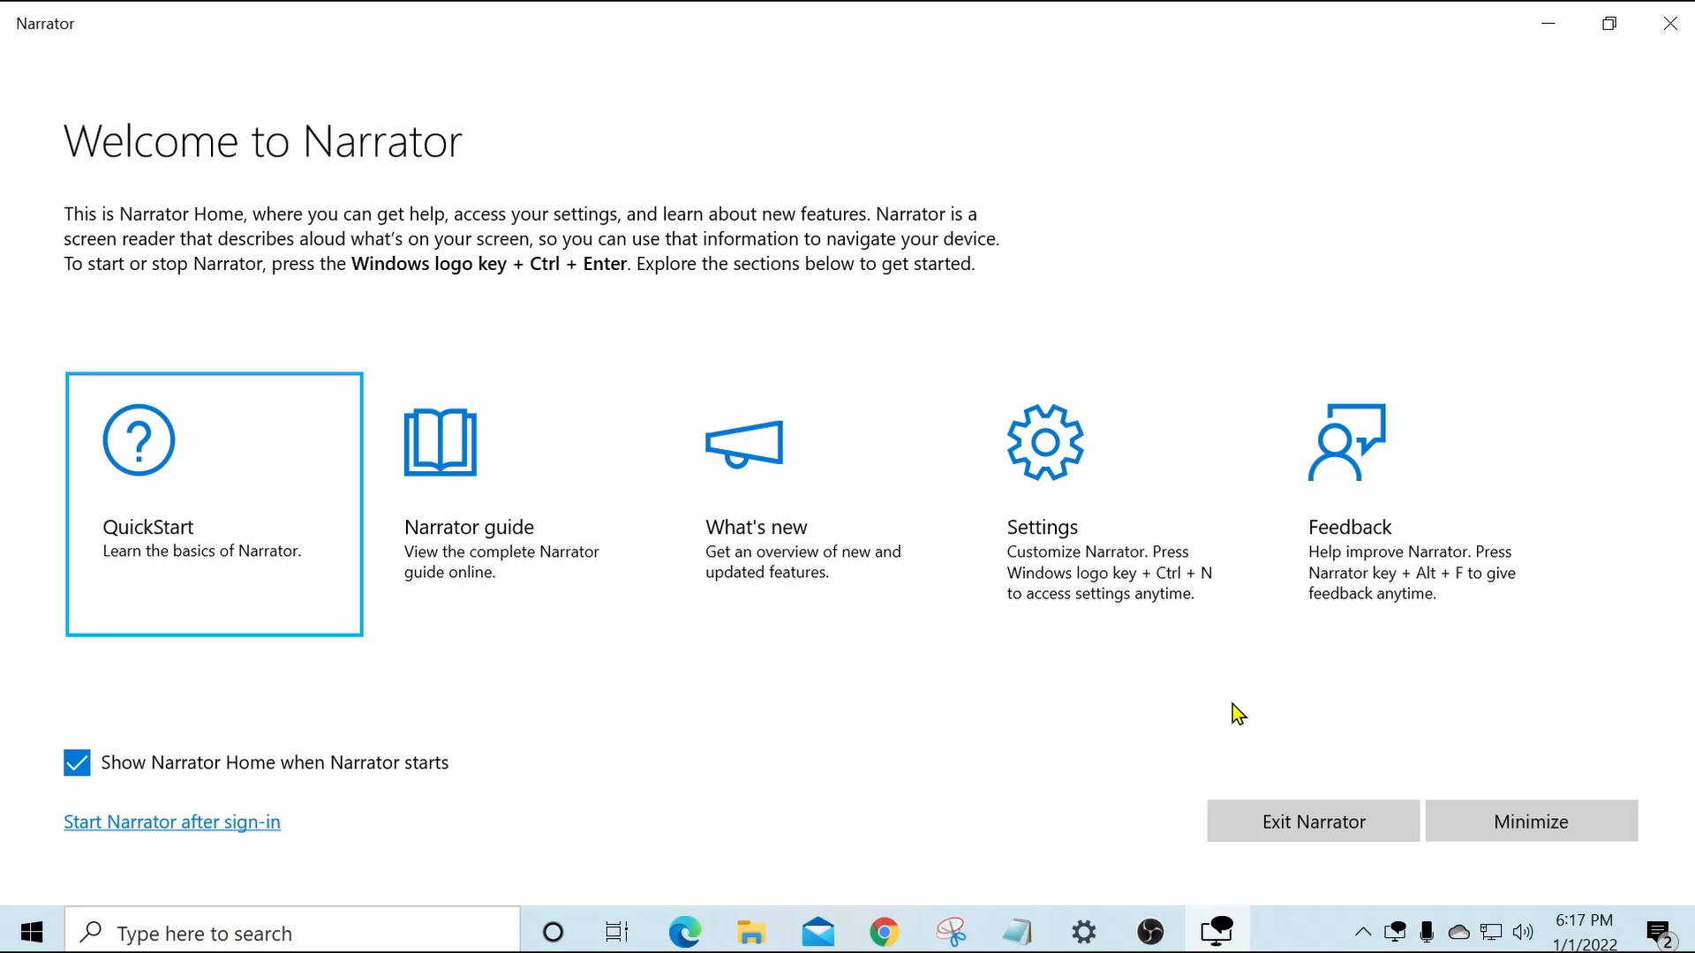
click(1485, 810)
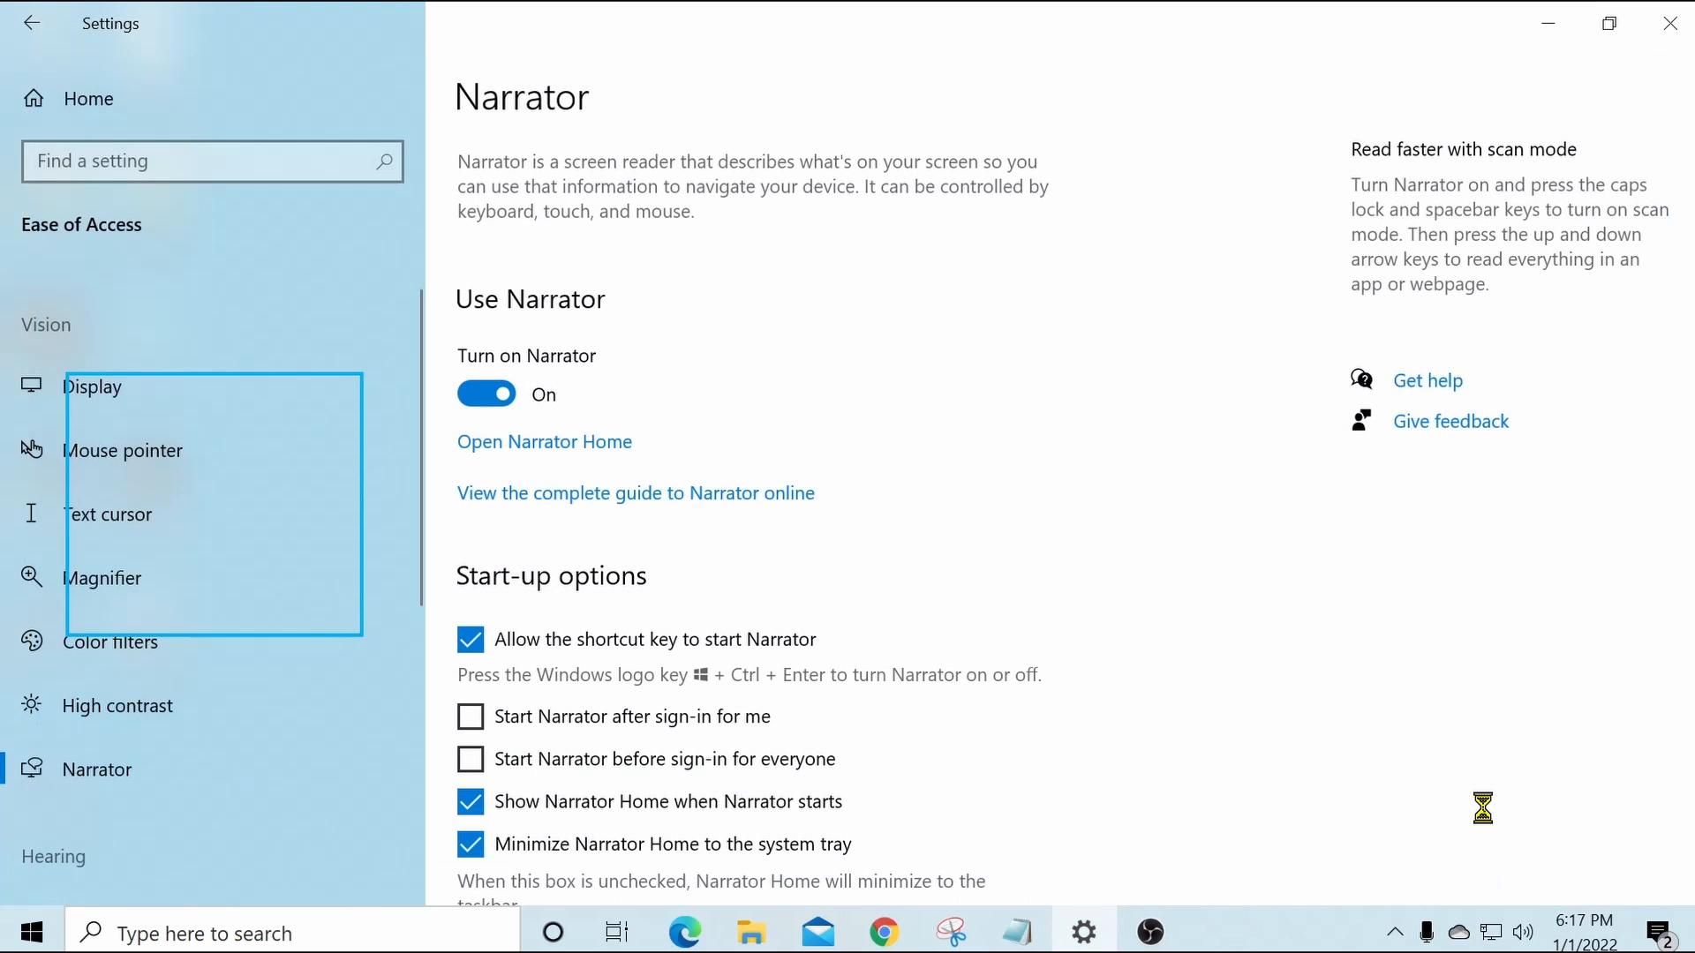
key(ctrl+super+Return)
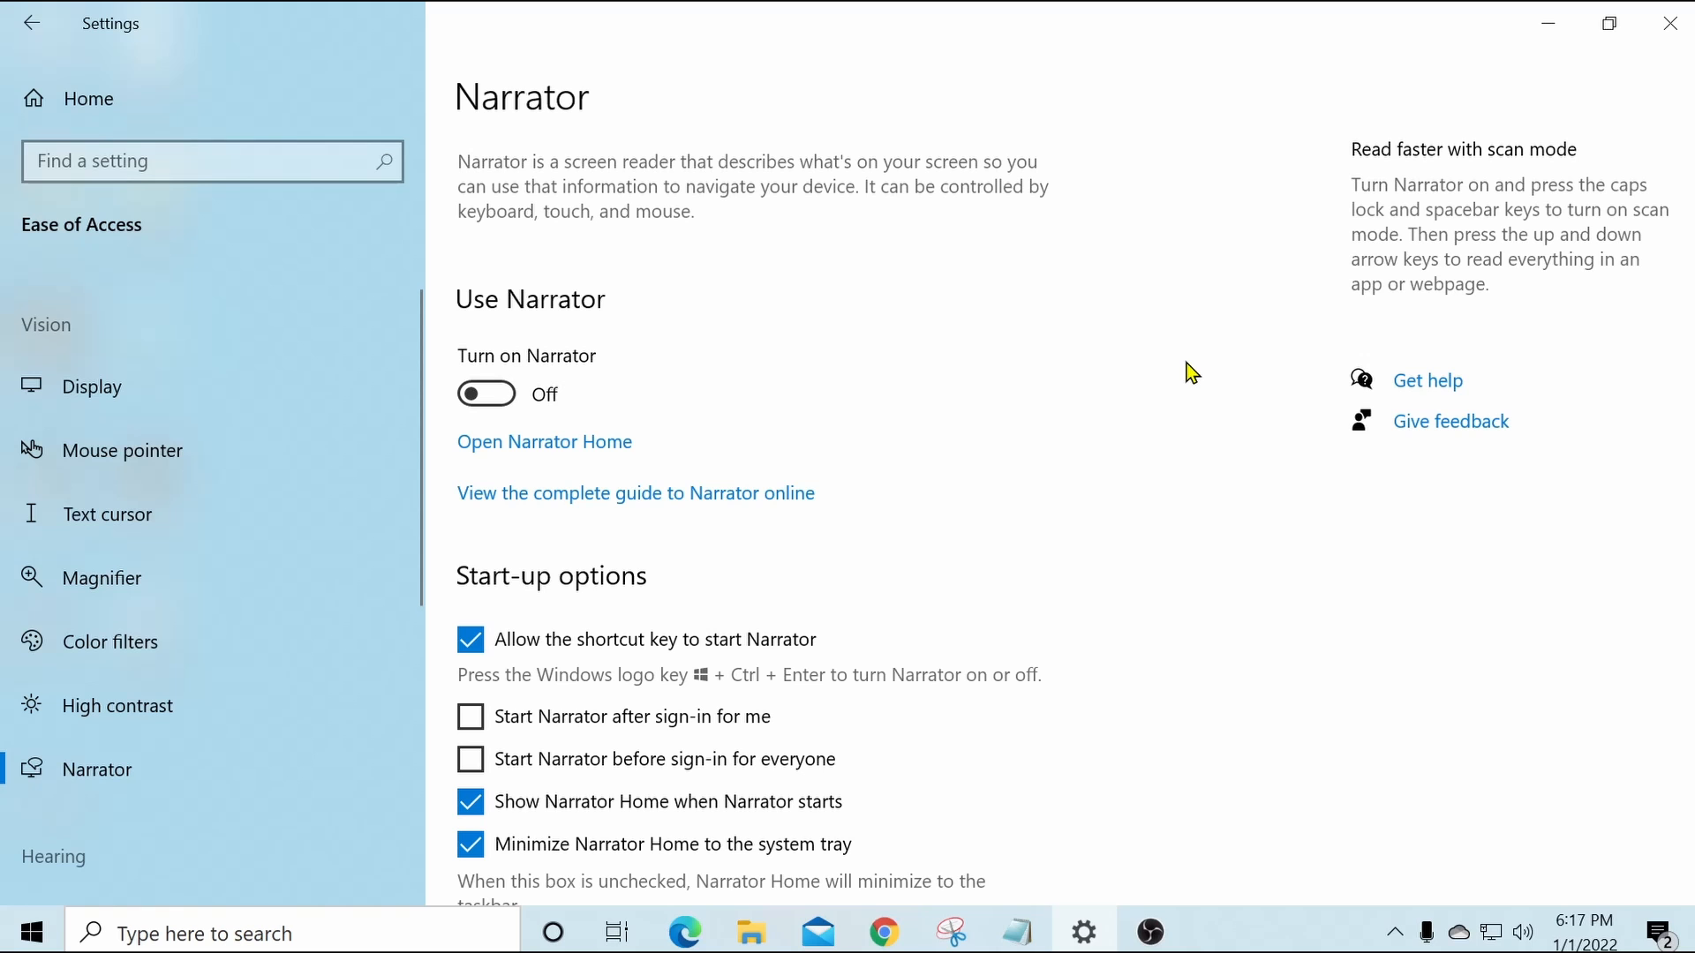
Start Narrator again, open its settings from Narrator Home, and stop Narrator.
click(503, 399)
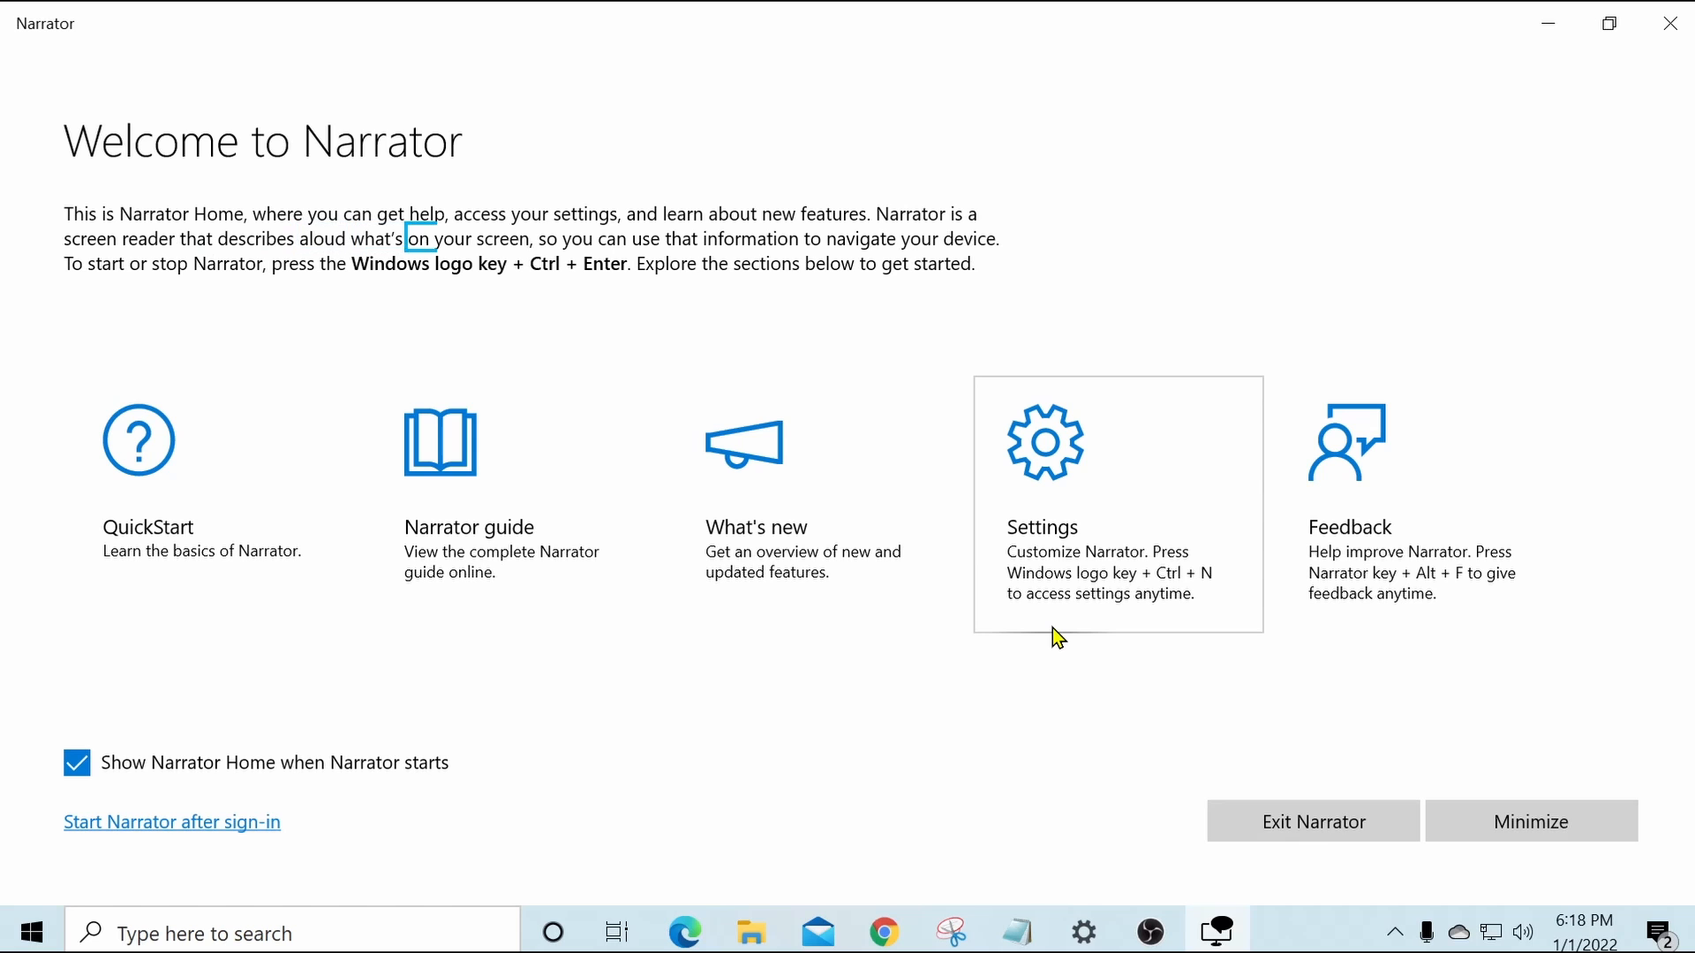
key(ctrl)
click(1052, 628)
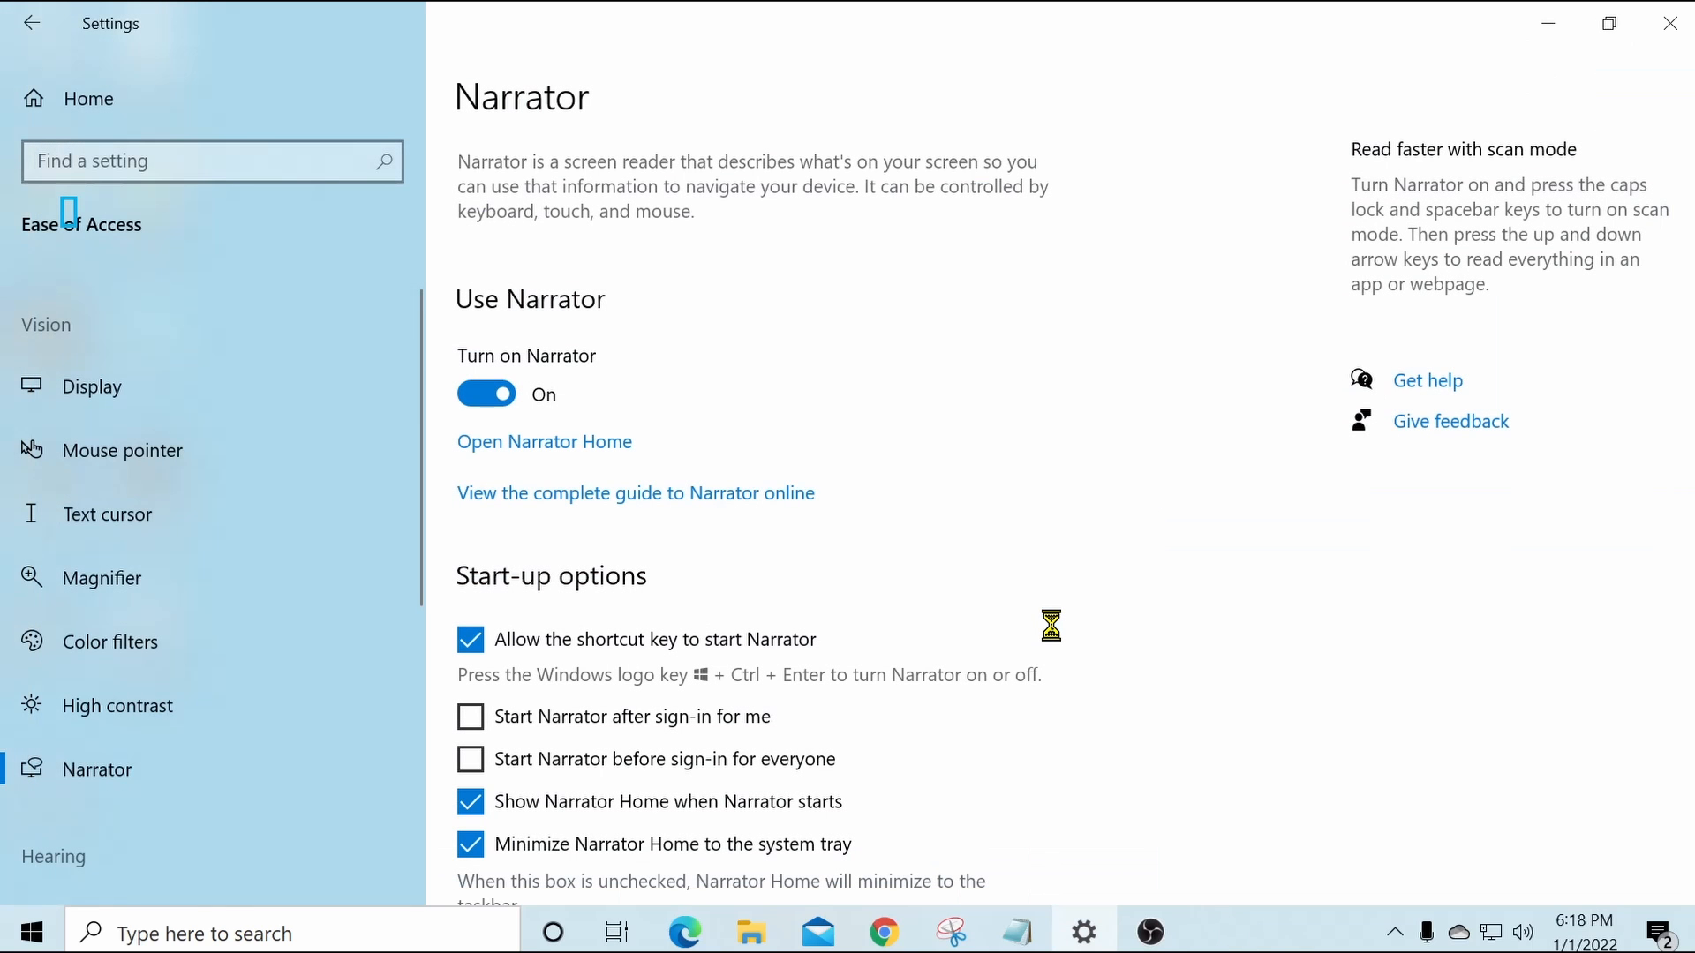
key(super+ctrl+Return)
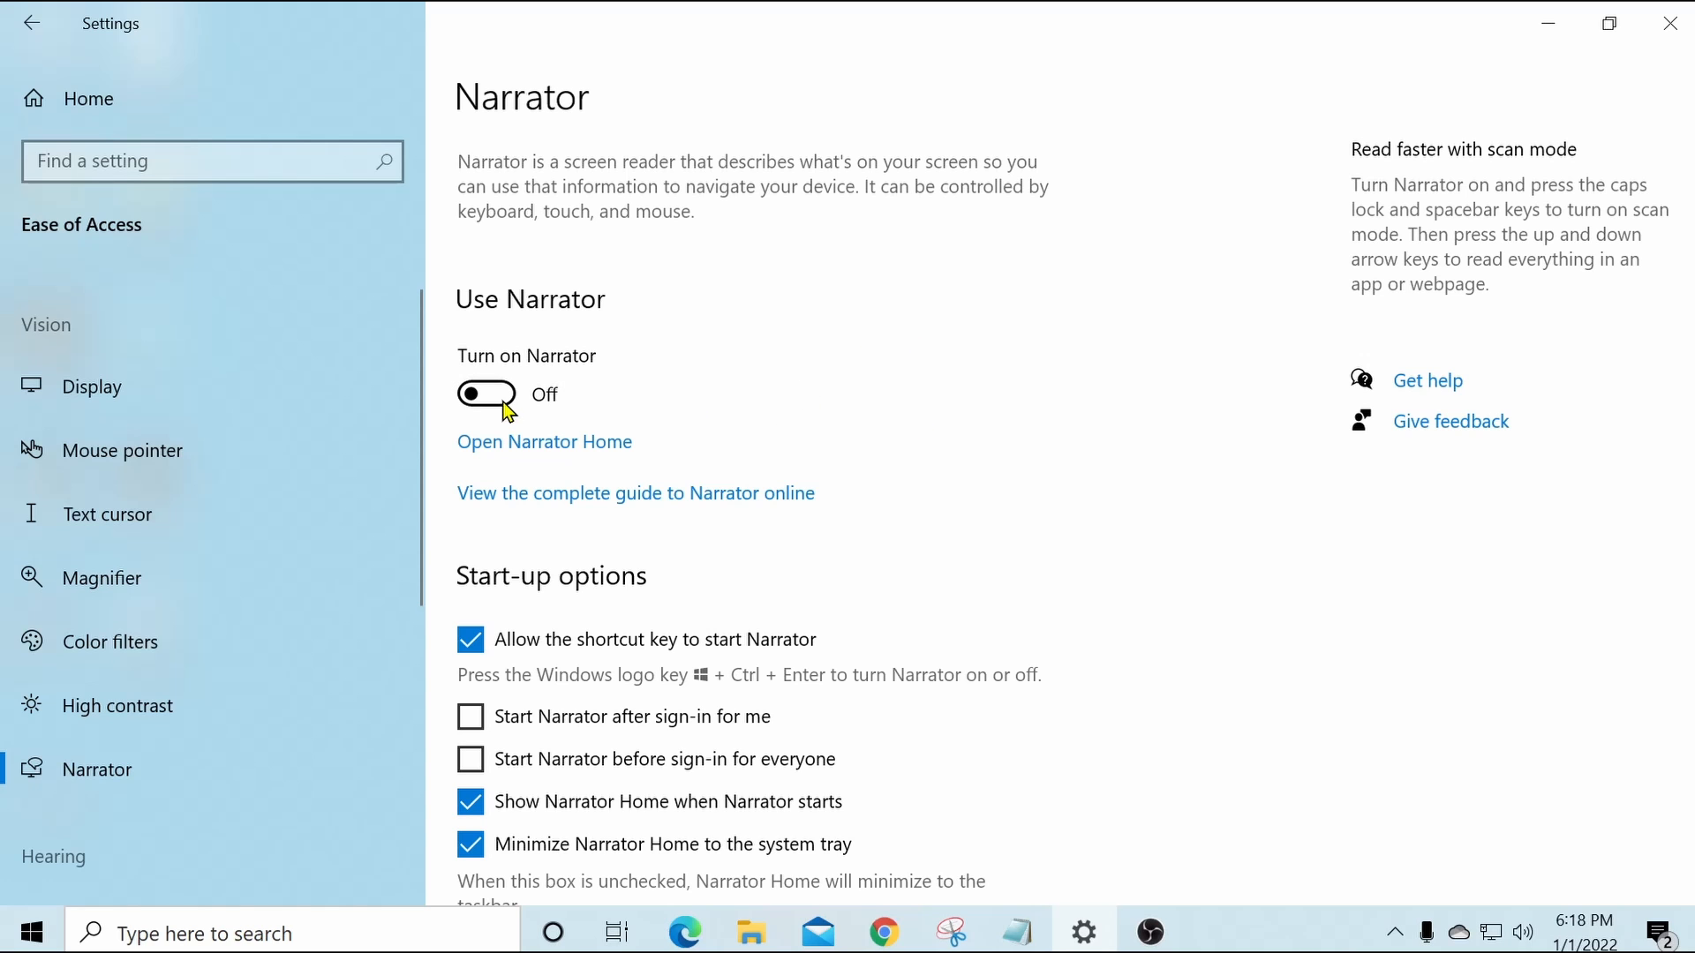
Set Narrator's voice to Microsoft David - English (United States).
scroll(1177, 521, down, 5)
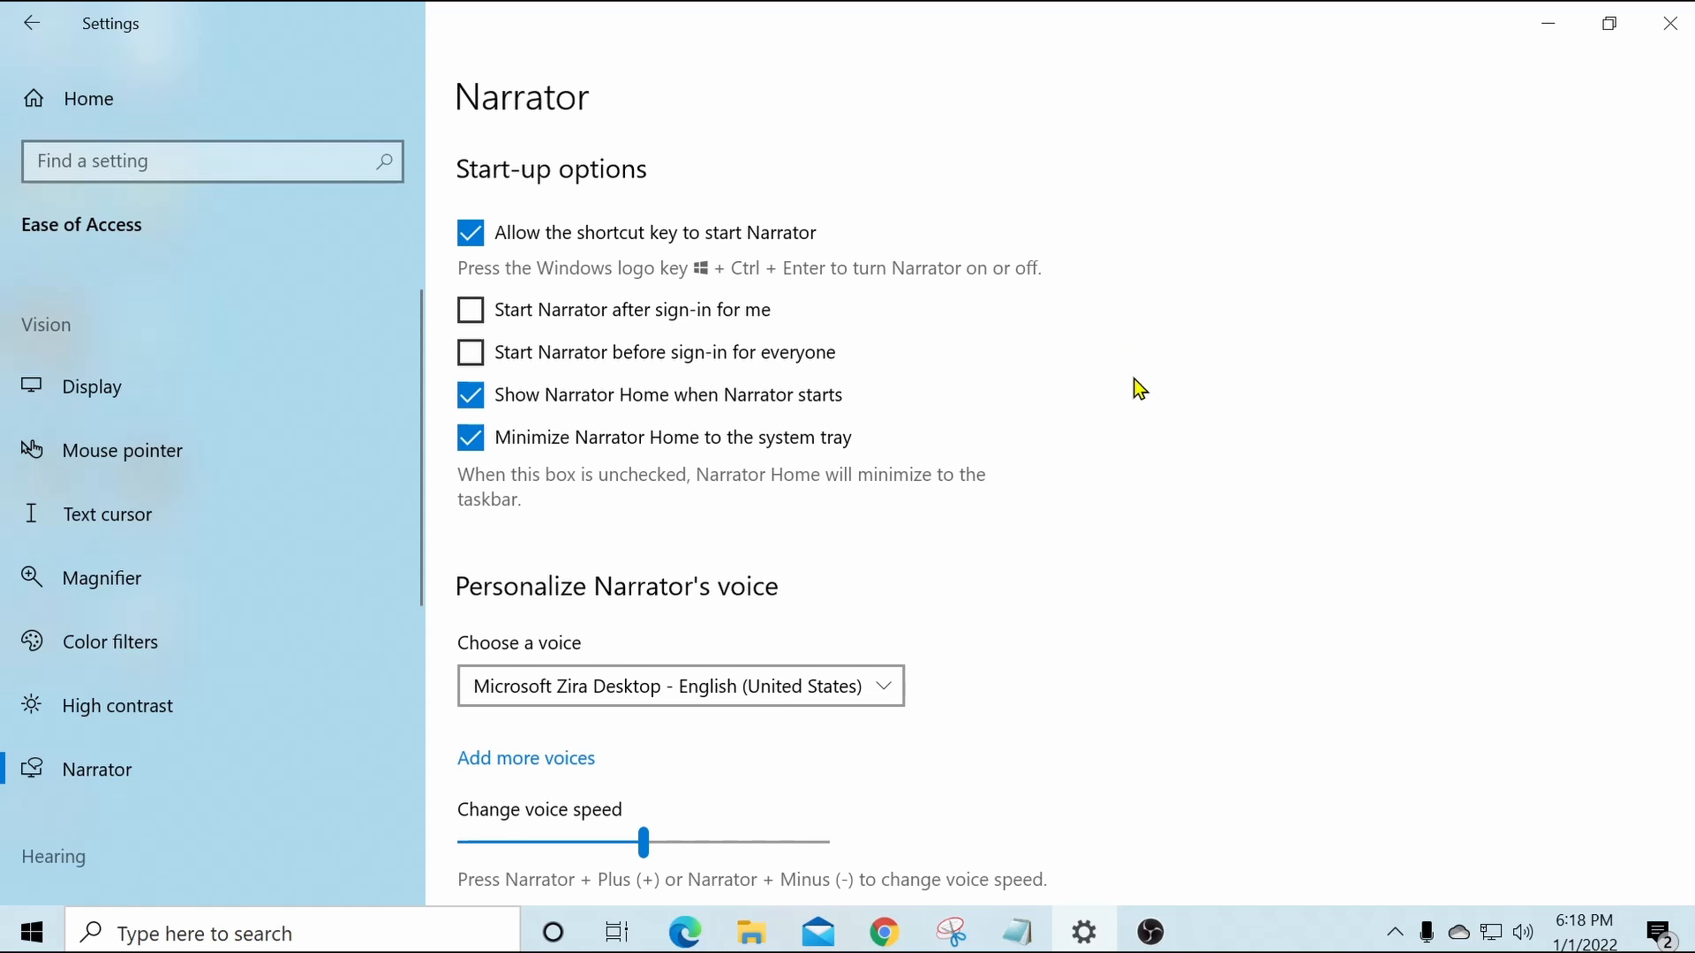
scroll(1130, 397, down, 5)
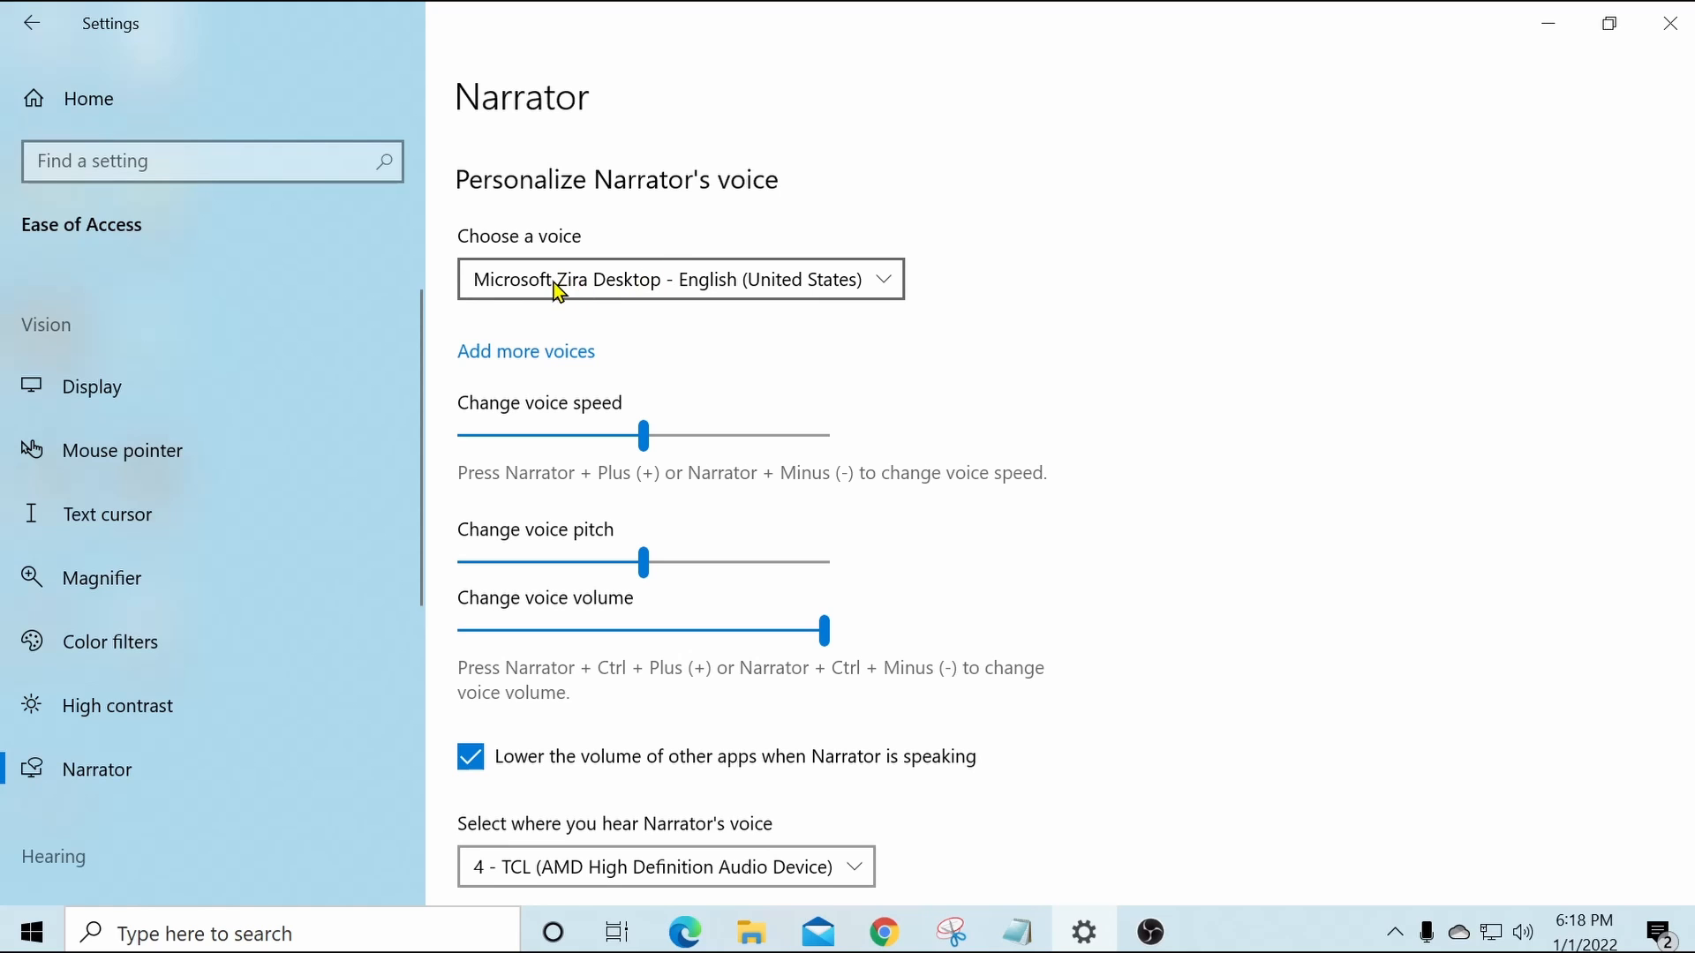
click(879, 284)
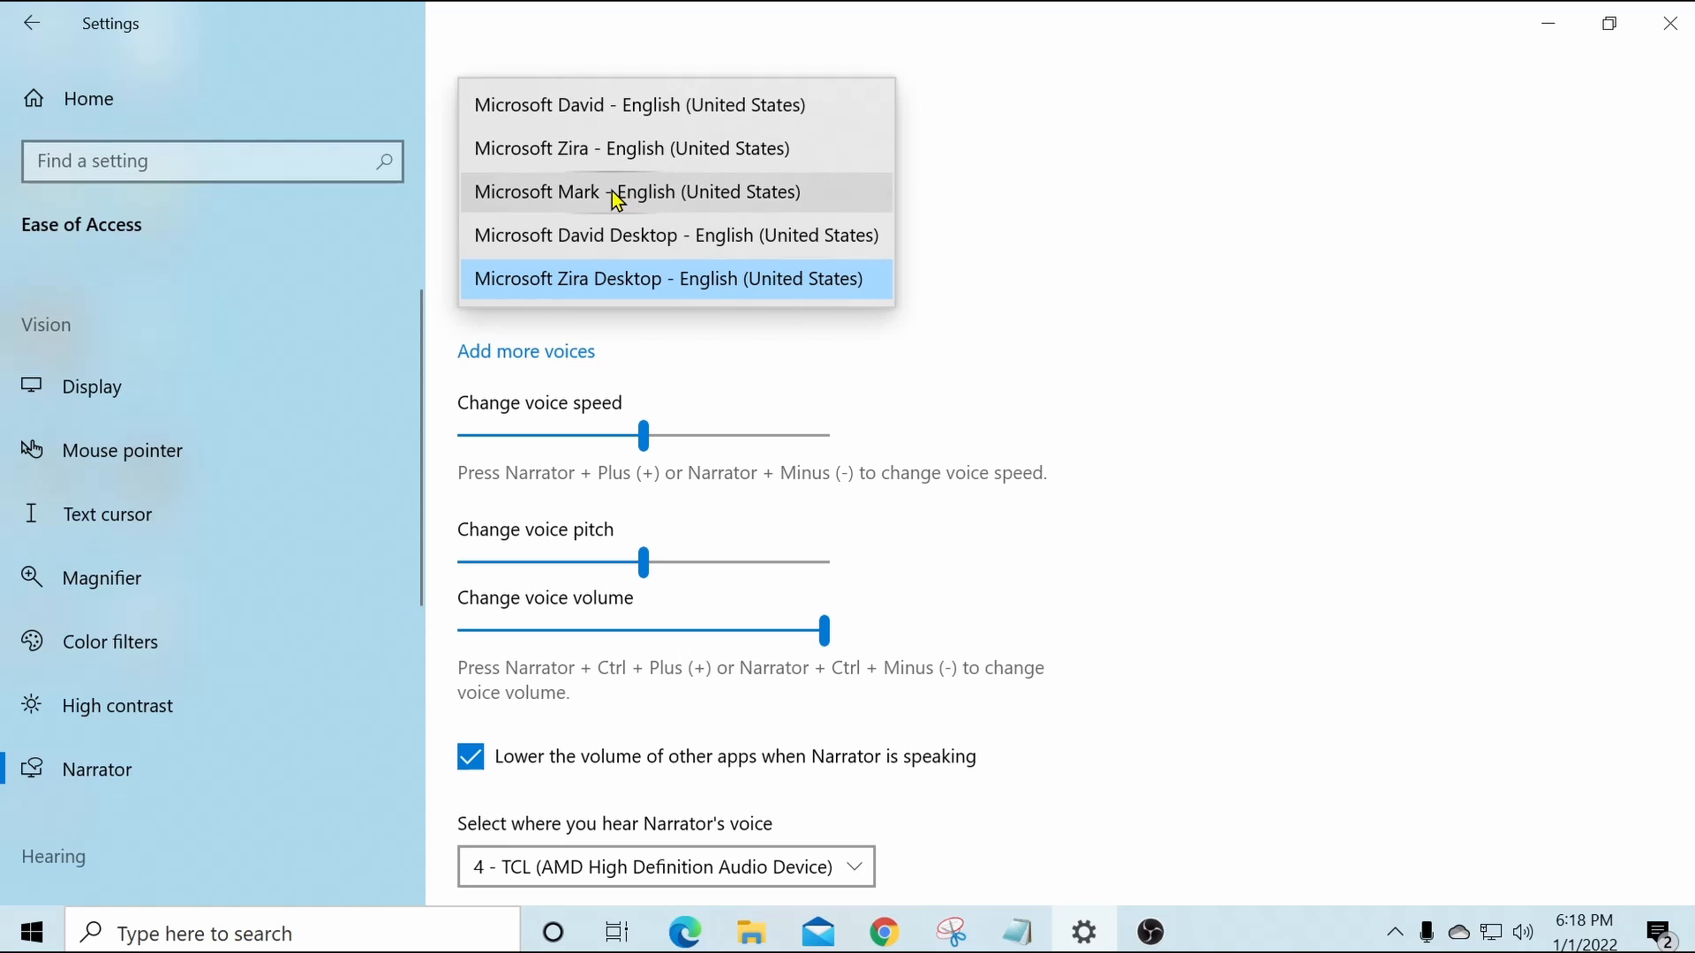
click(616, 104)
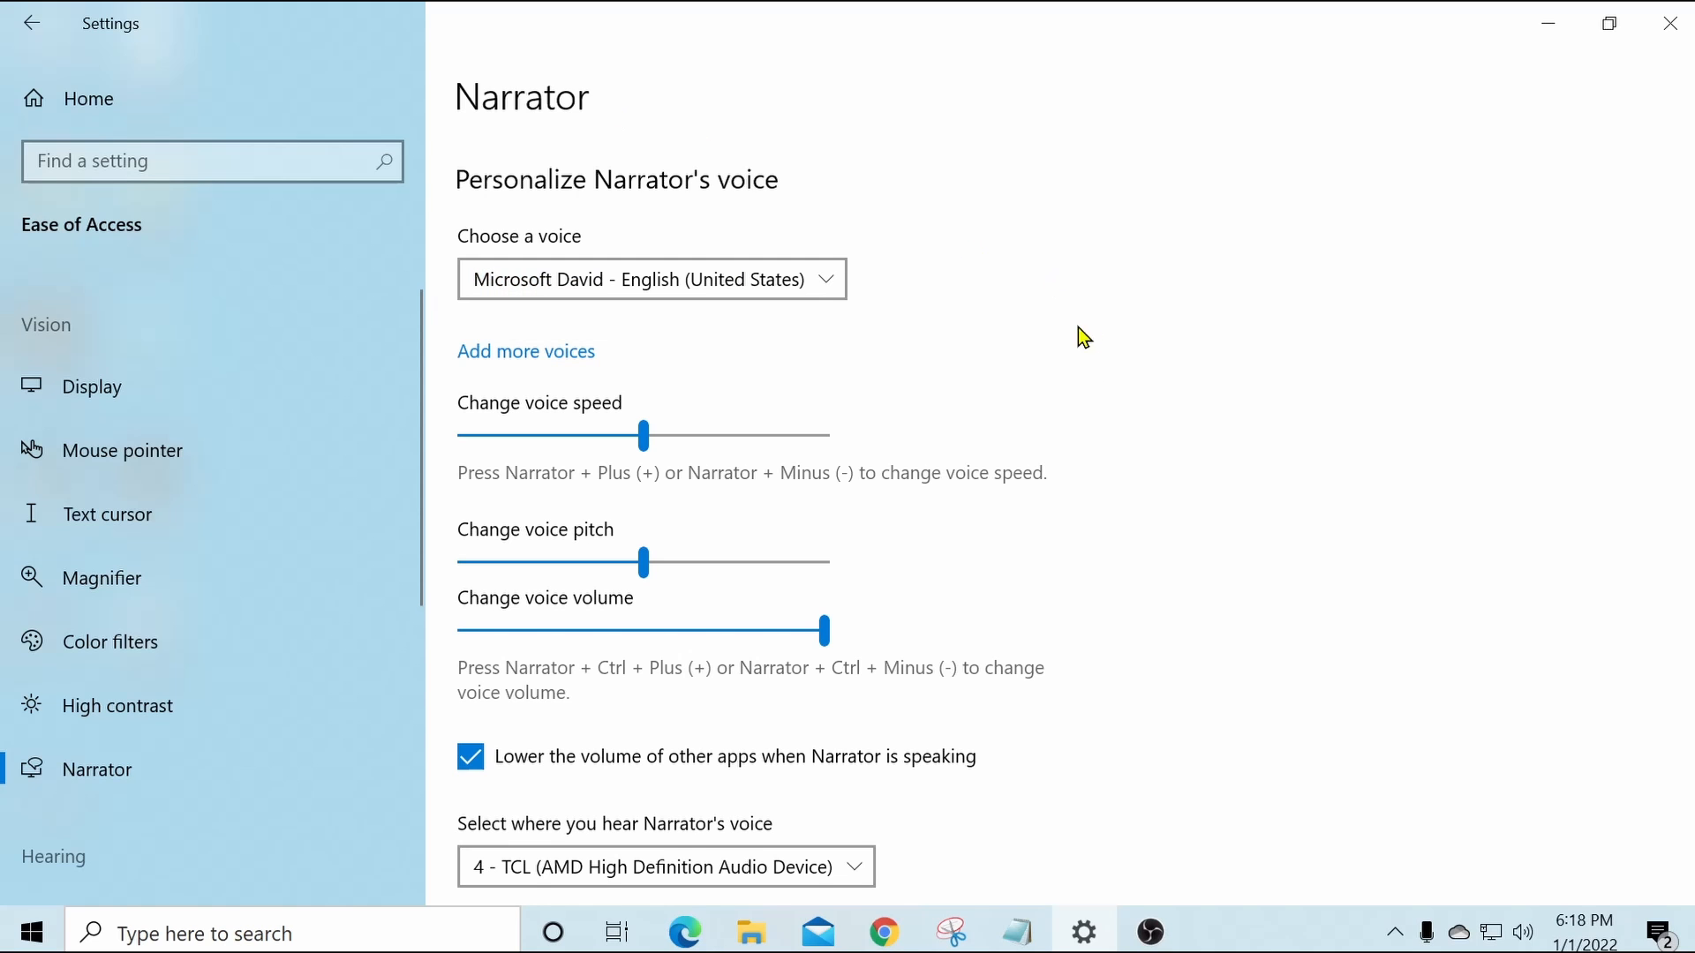
Turn on Narrator to test the Microsoft David voice on Narrator Home and its settings page, and turn it off.
scroll(1120, 379, up, 10)
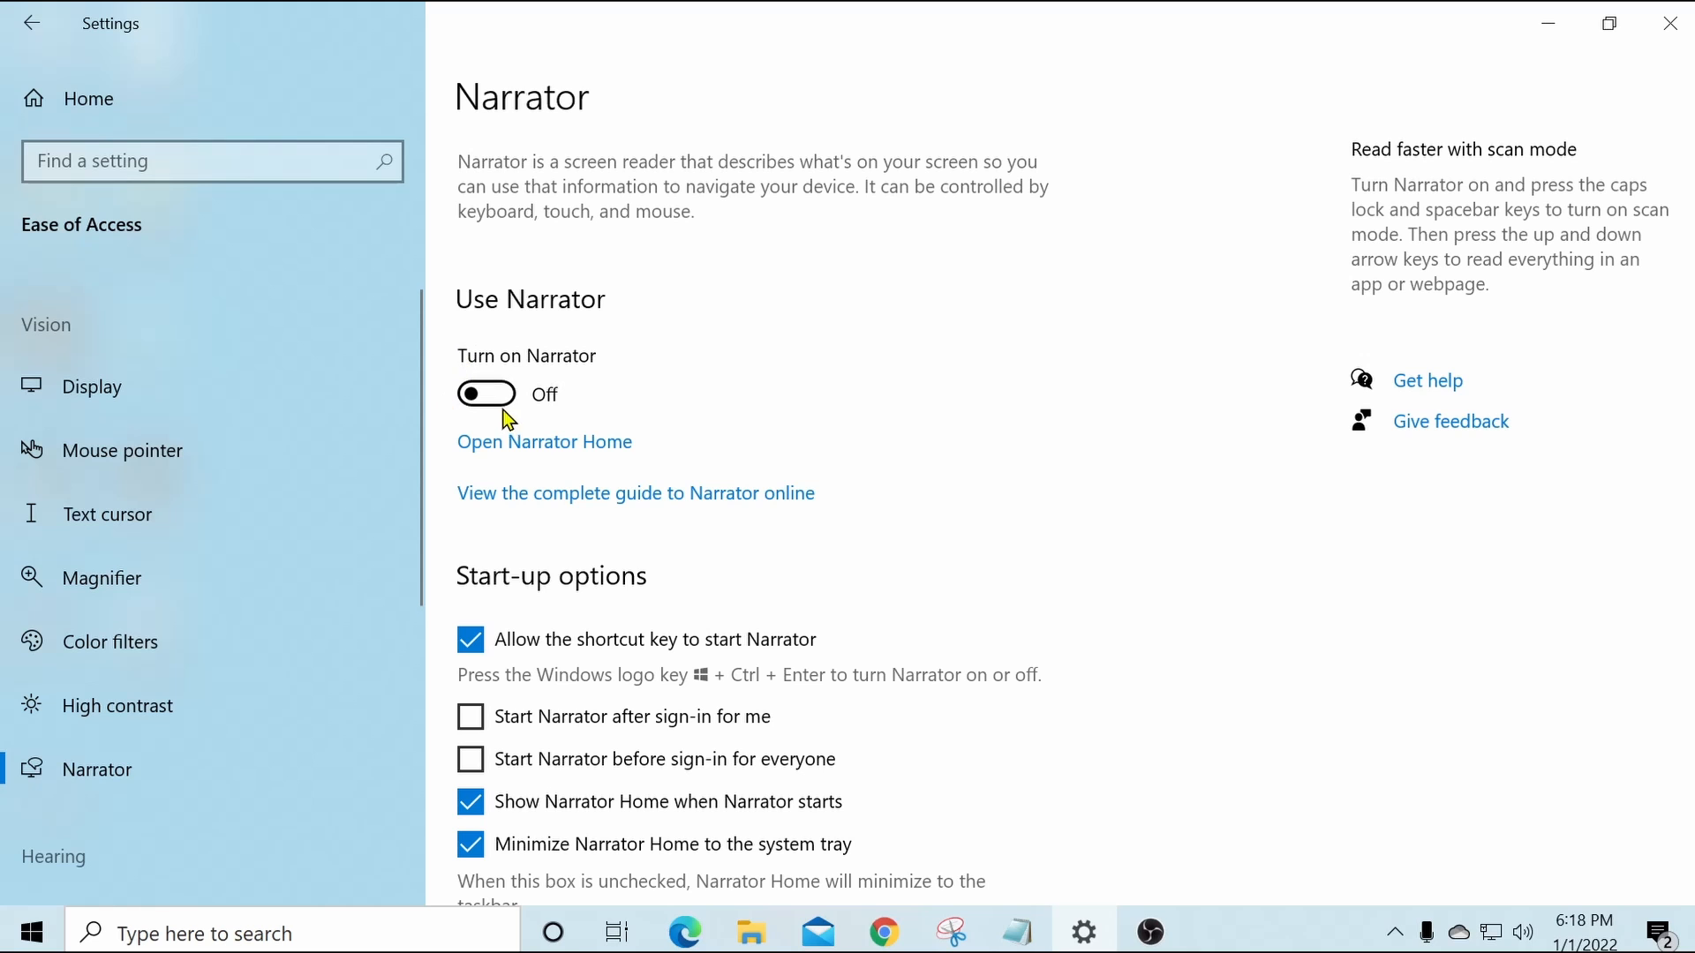
click(494, 399)
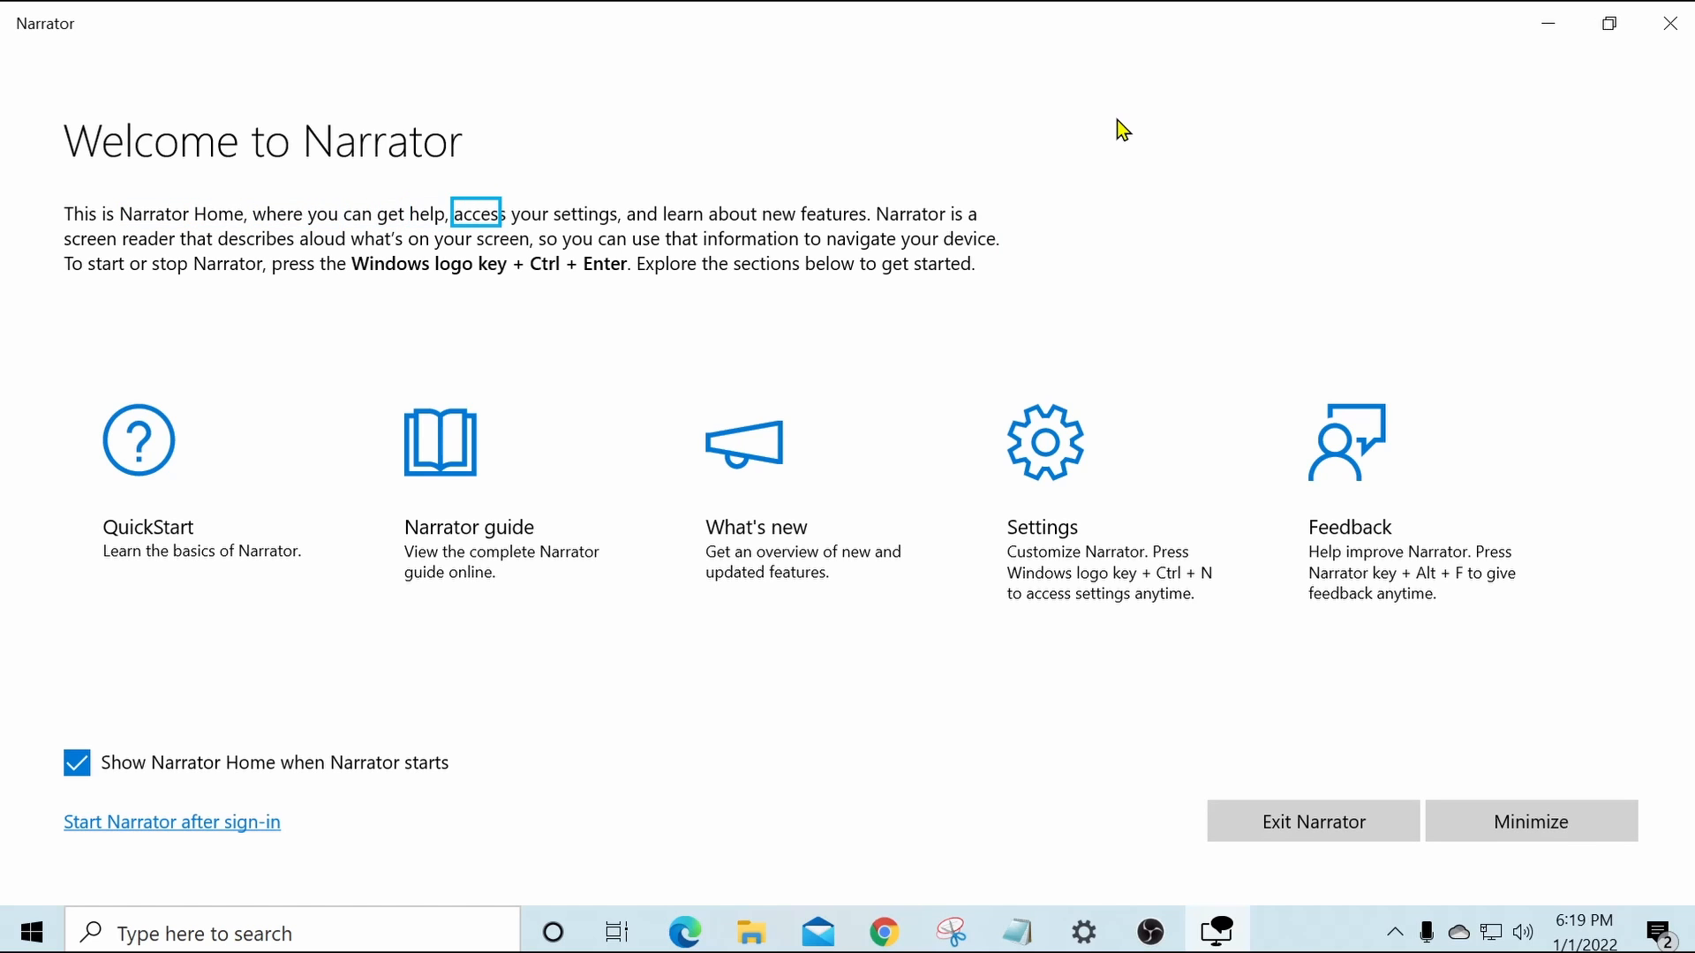
key(super+ctrl+n)
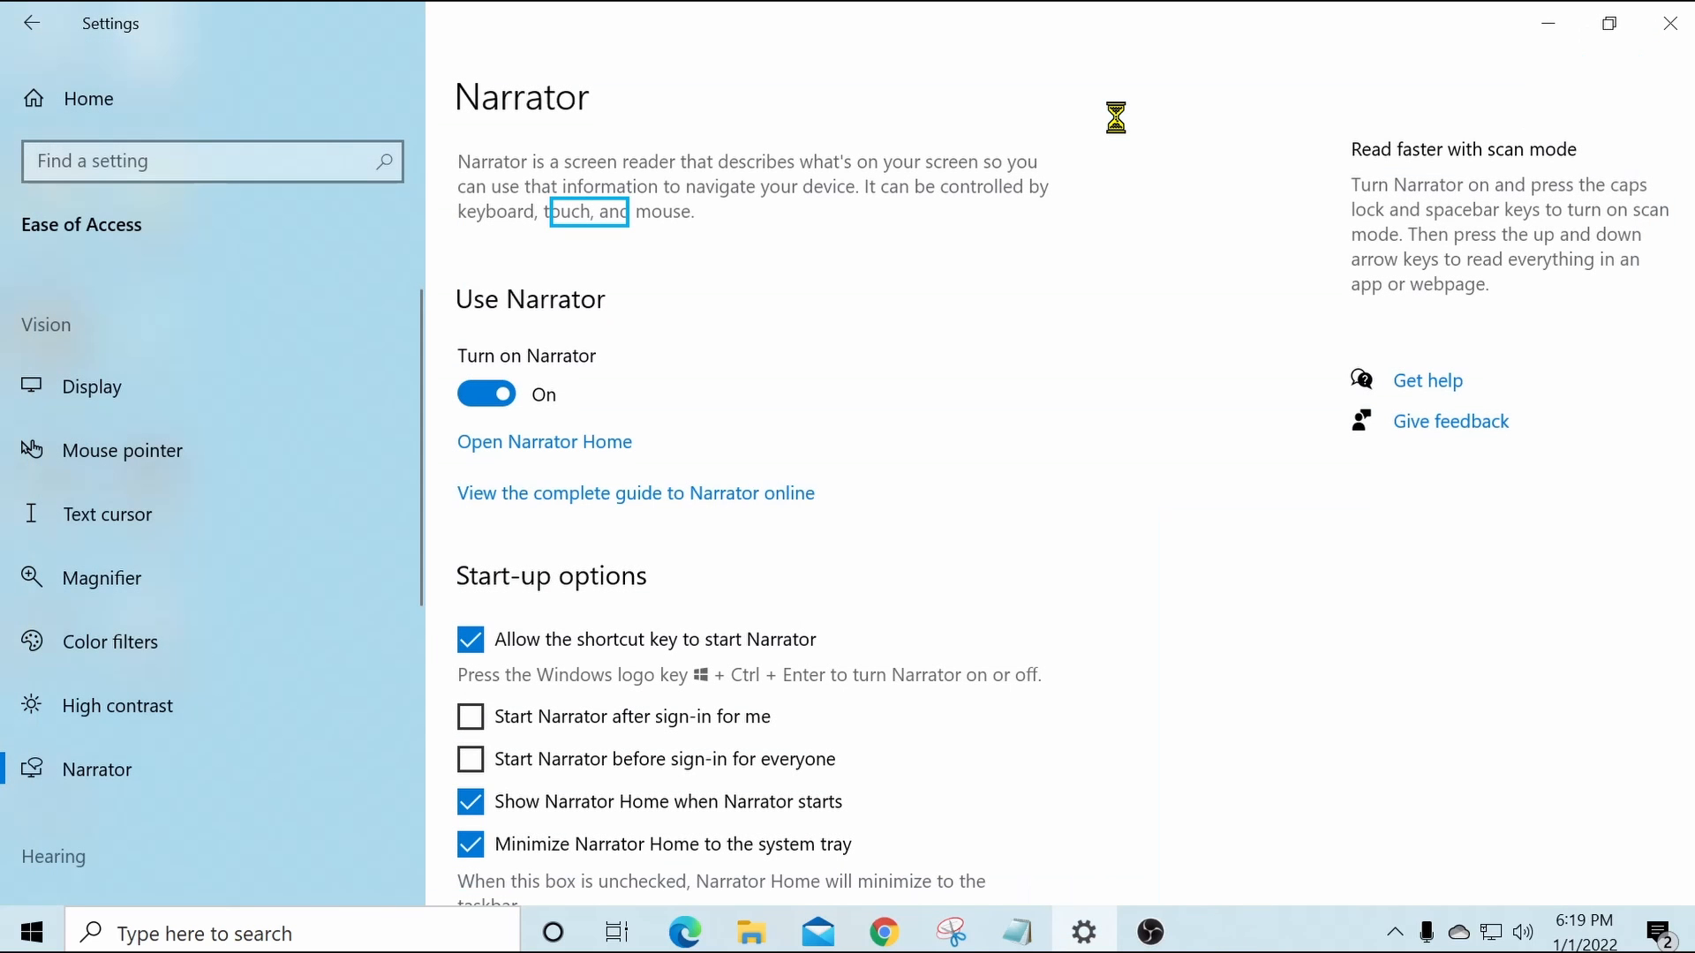
key(super+ctrl+Return)
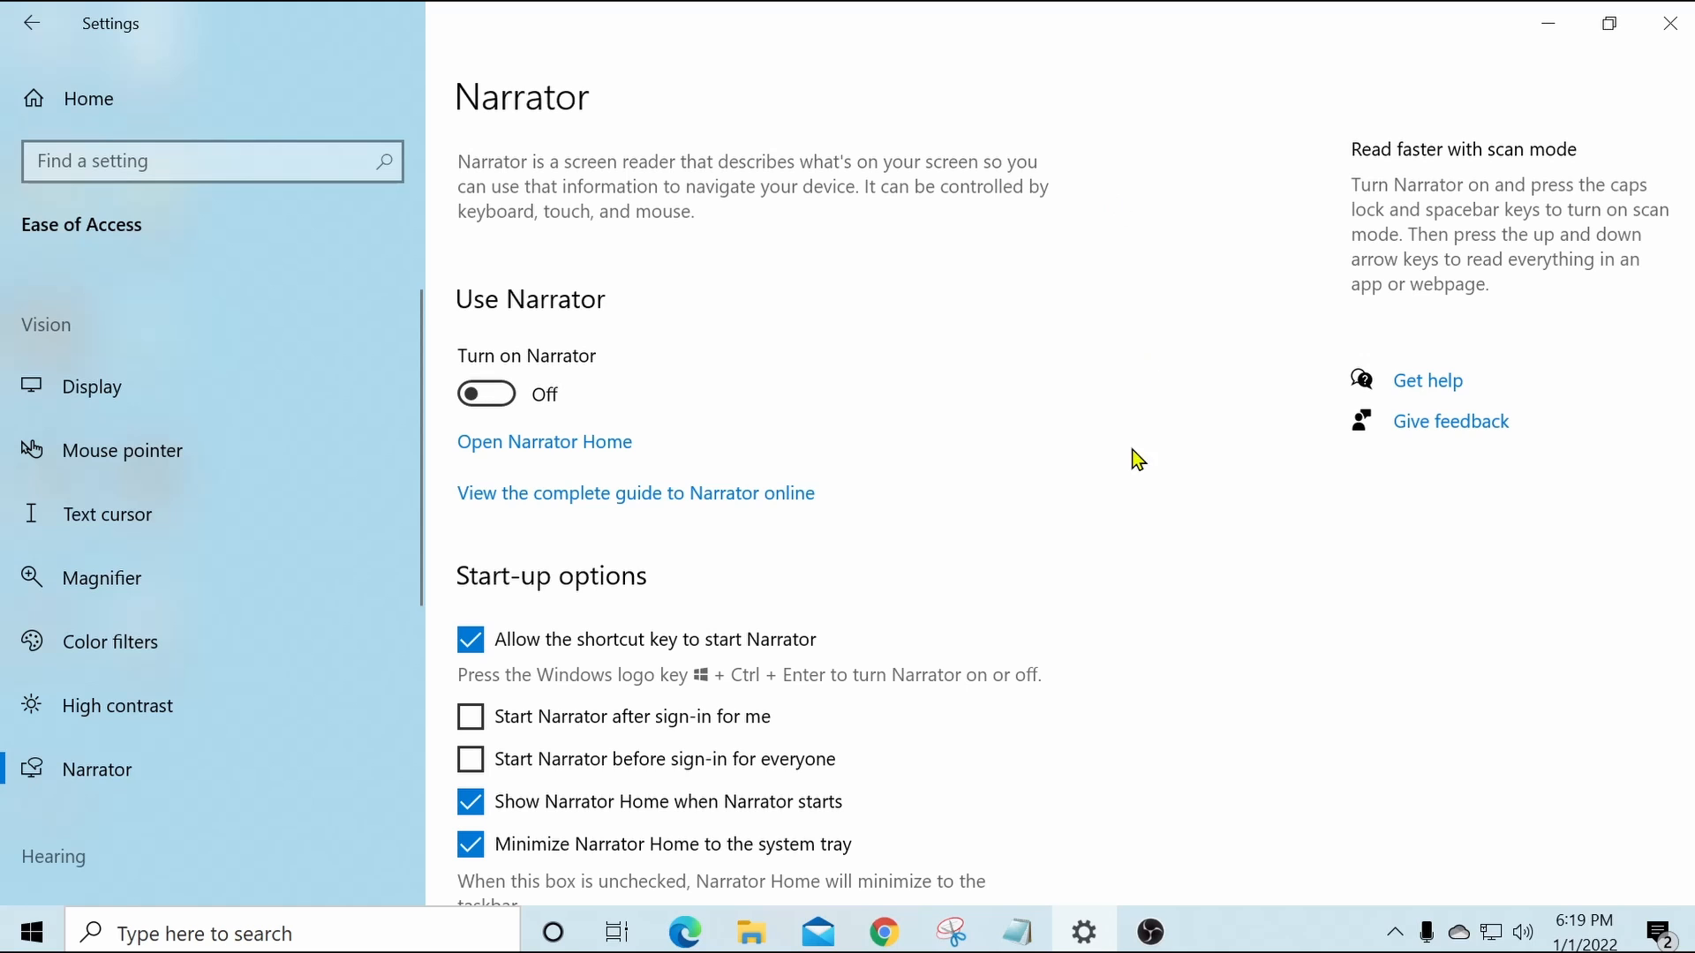
Look over Narrator's voice and reading options and set its voice to Microsoft Mark - English (United States).
scroll(1154, 401, down, 3)
scroll(1154, 399, up, 3)
scroll(1152, 490, down, 5)
scroll(1155, 492, down, 3)
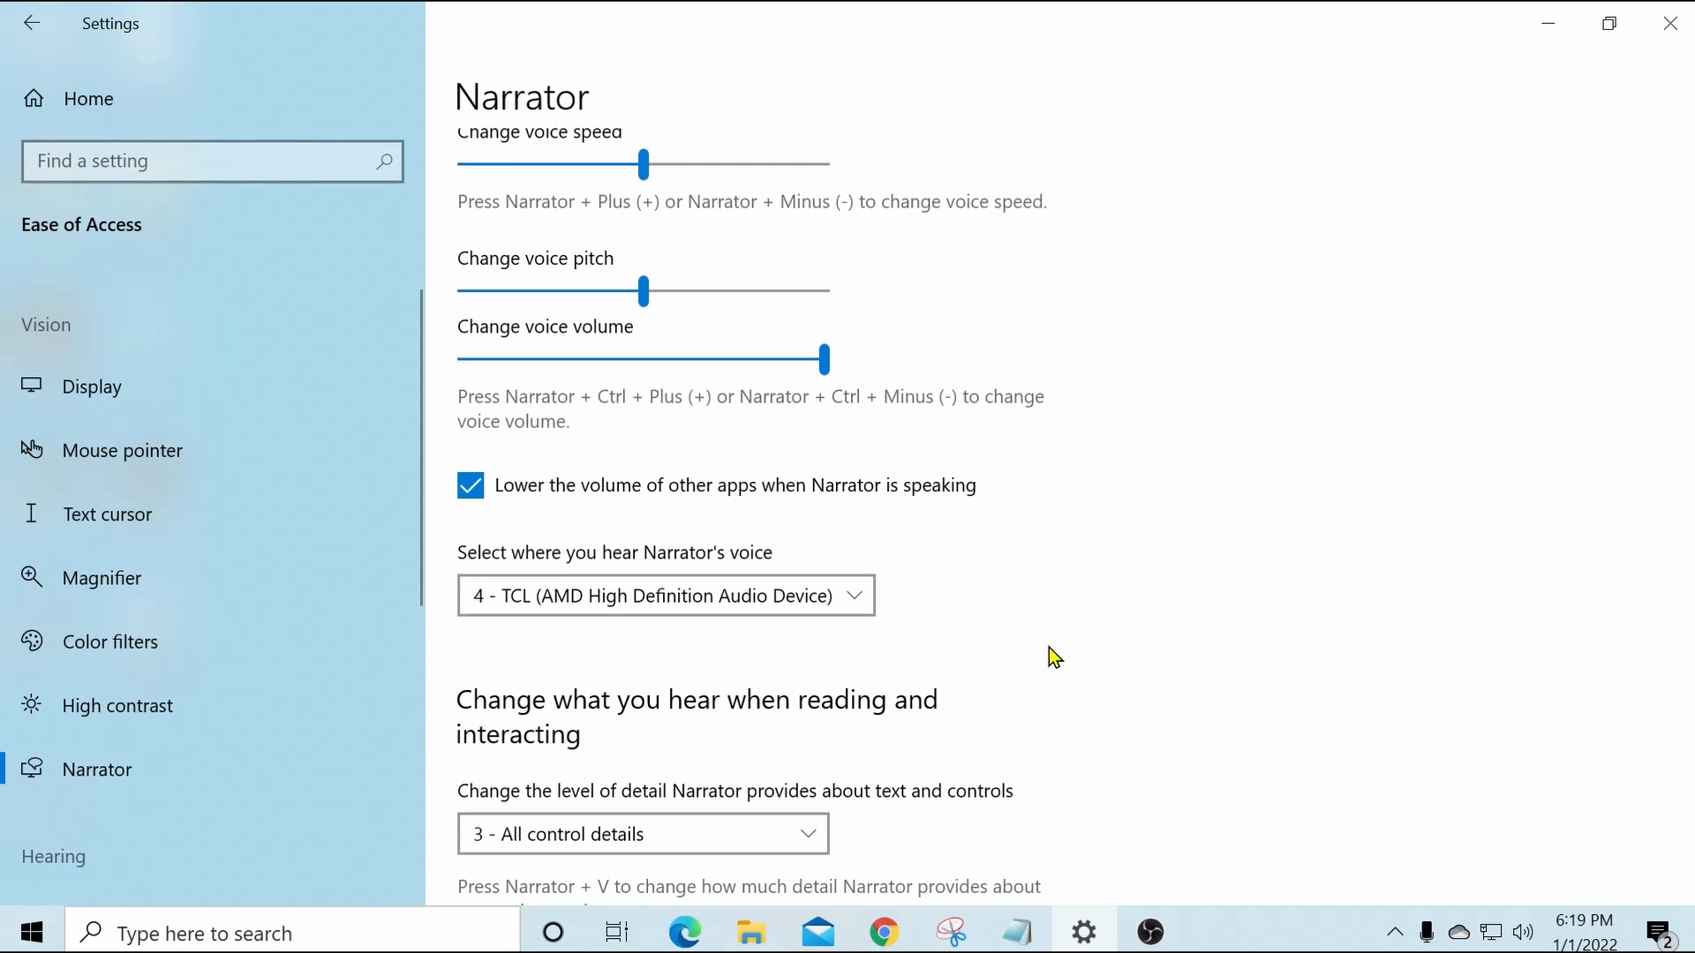
scroll(1258, 530, down, 3)
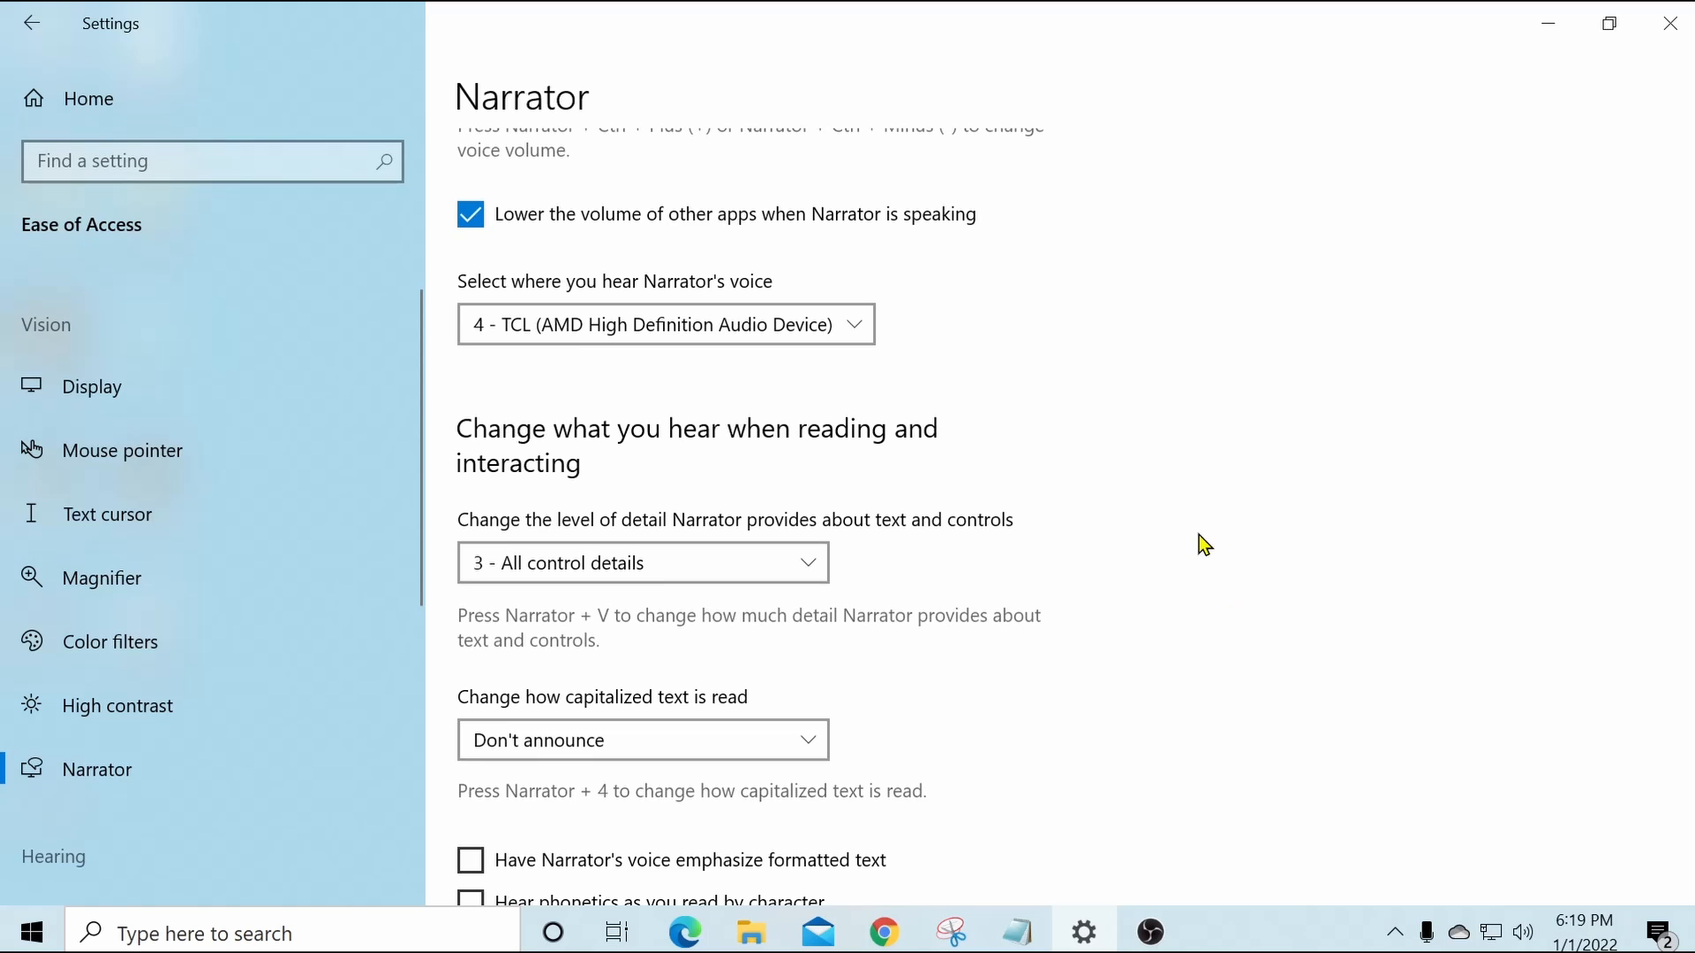
scroll(1205, 544, down, 6)
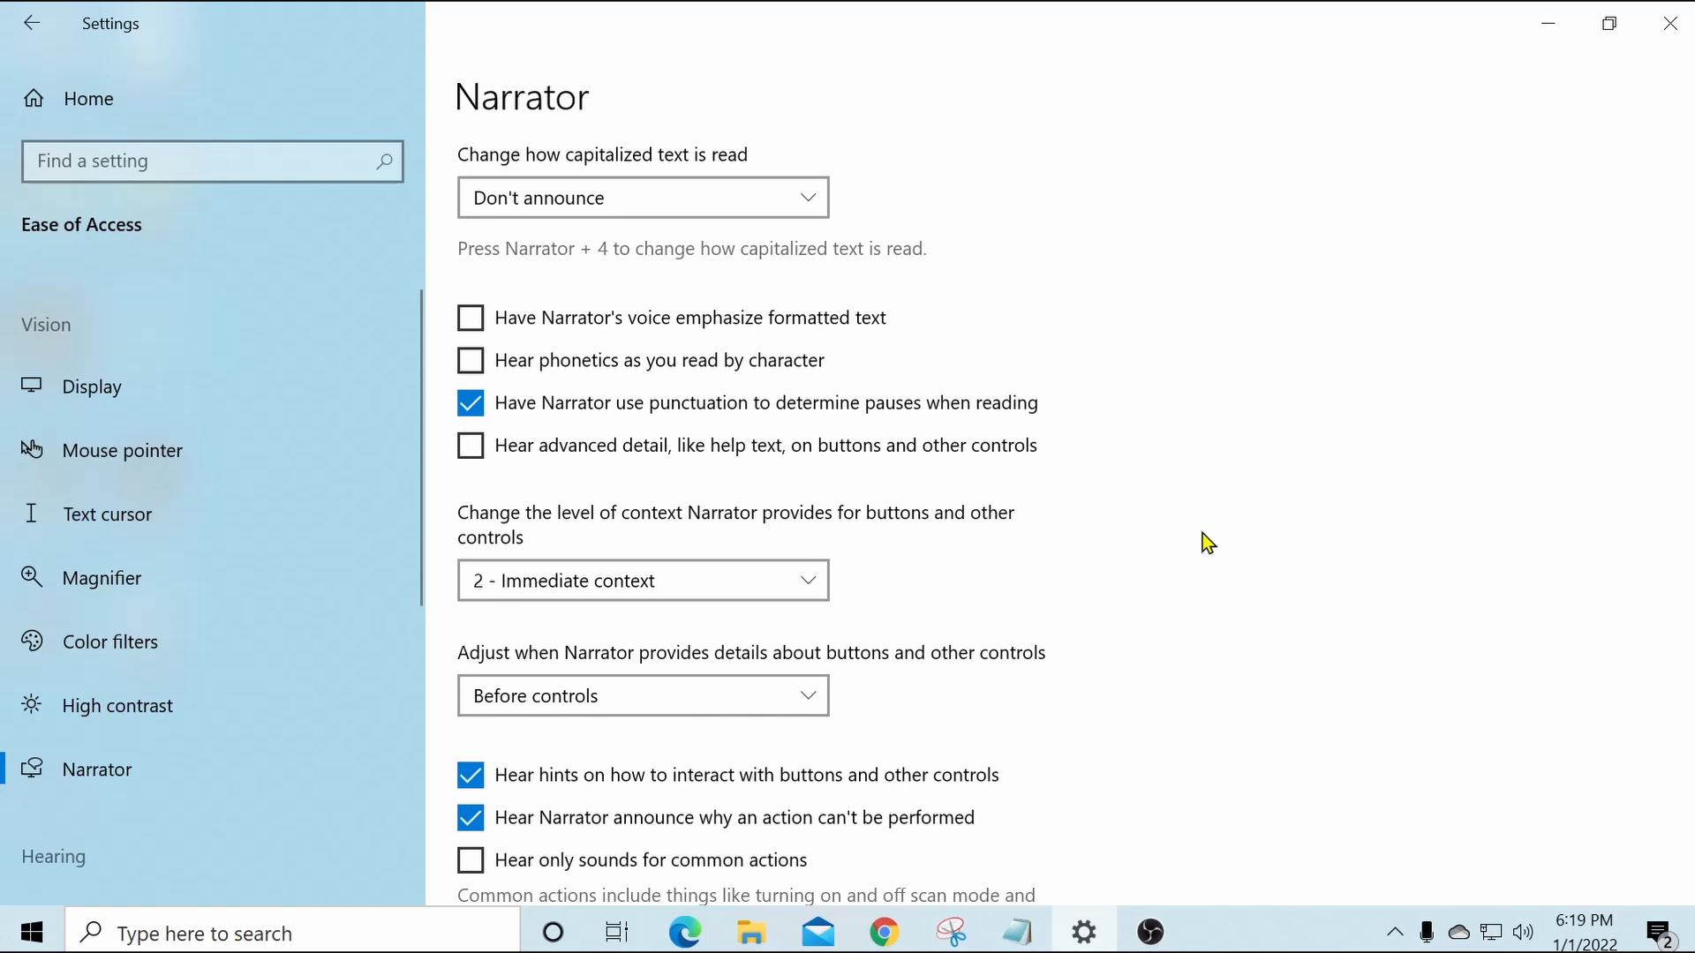
scroll(1205, 540, up, 8)
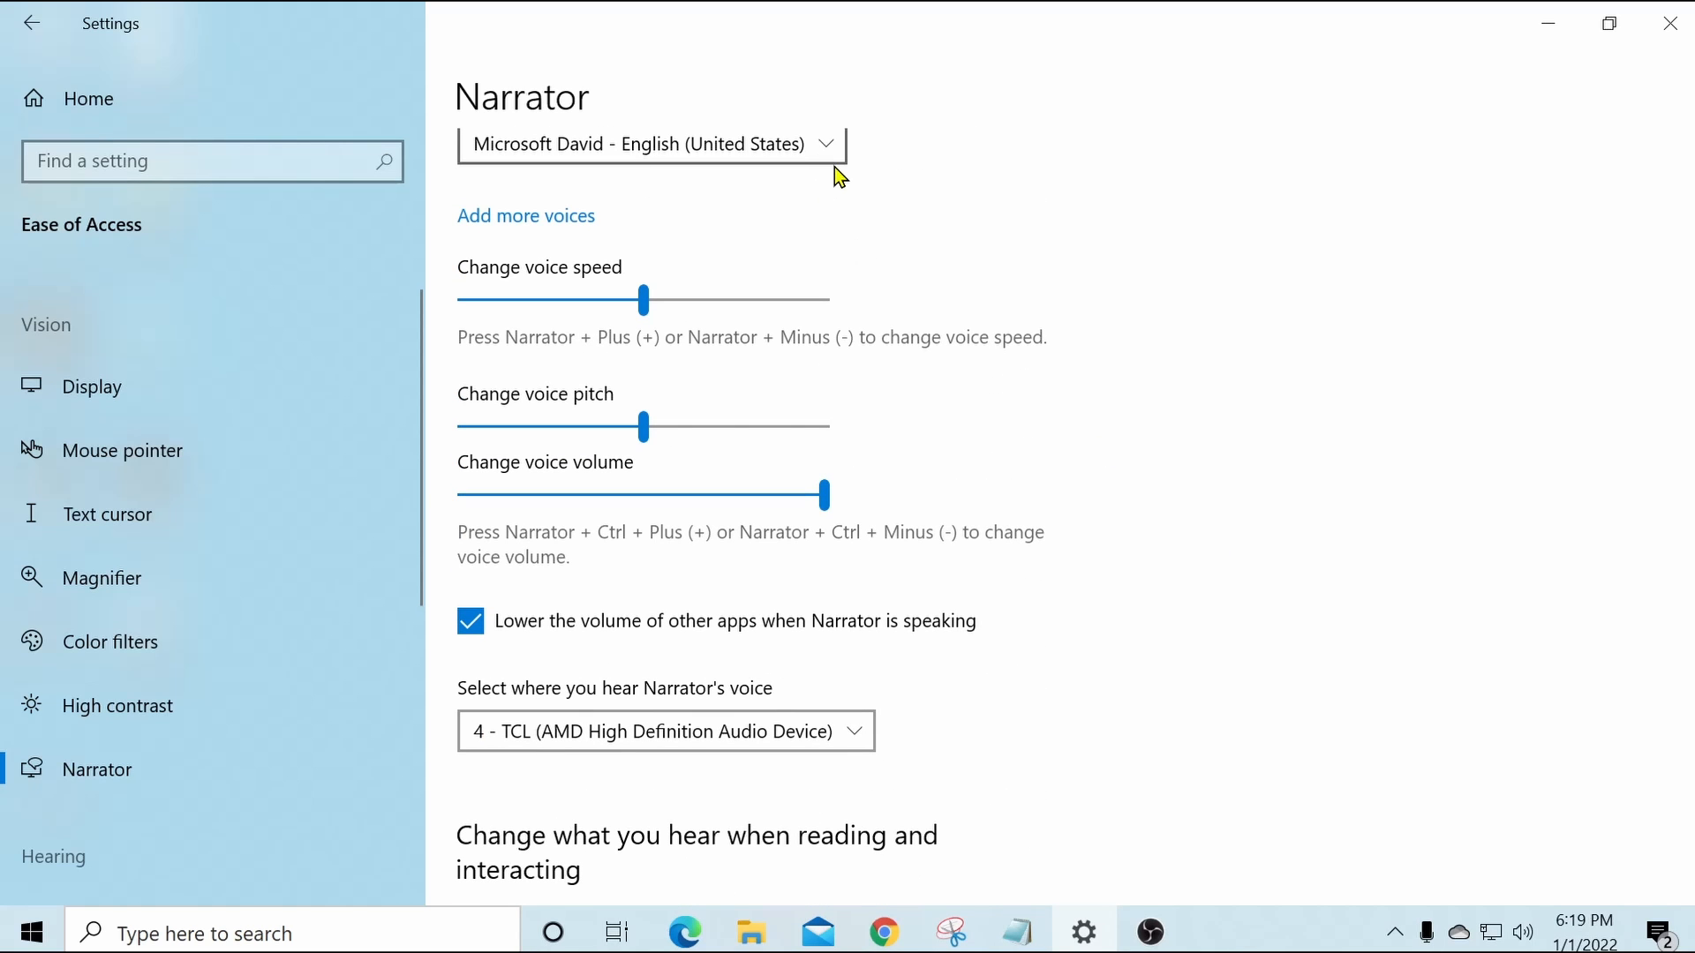
click(814, 143)
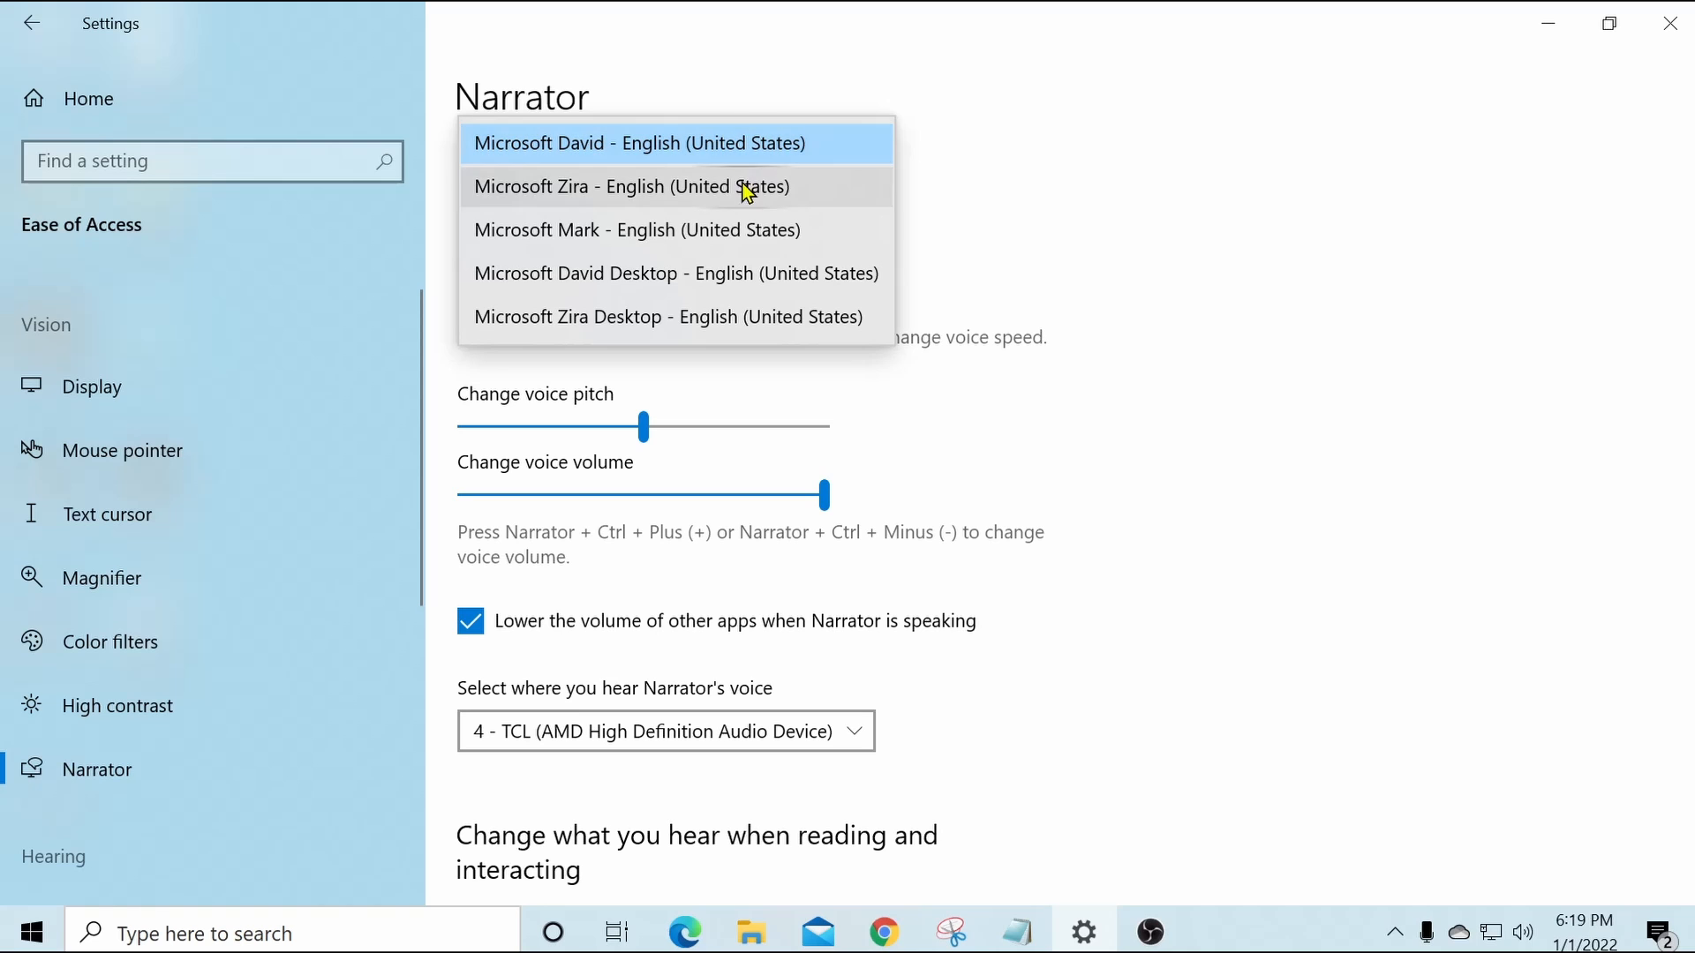
click(724, 233)
Turn on Narrator to test the Microsoft Mark voice on Narrator Home and its settings page, and turn it off.
scroll(1227, 389, up, 10)
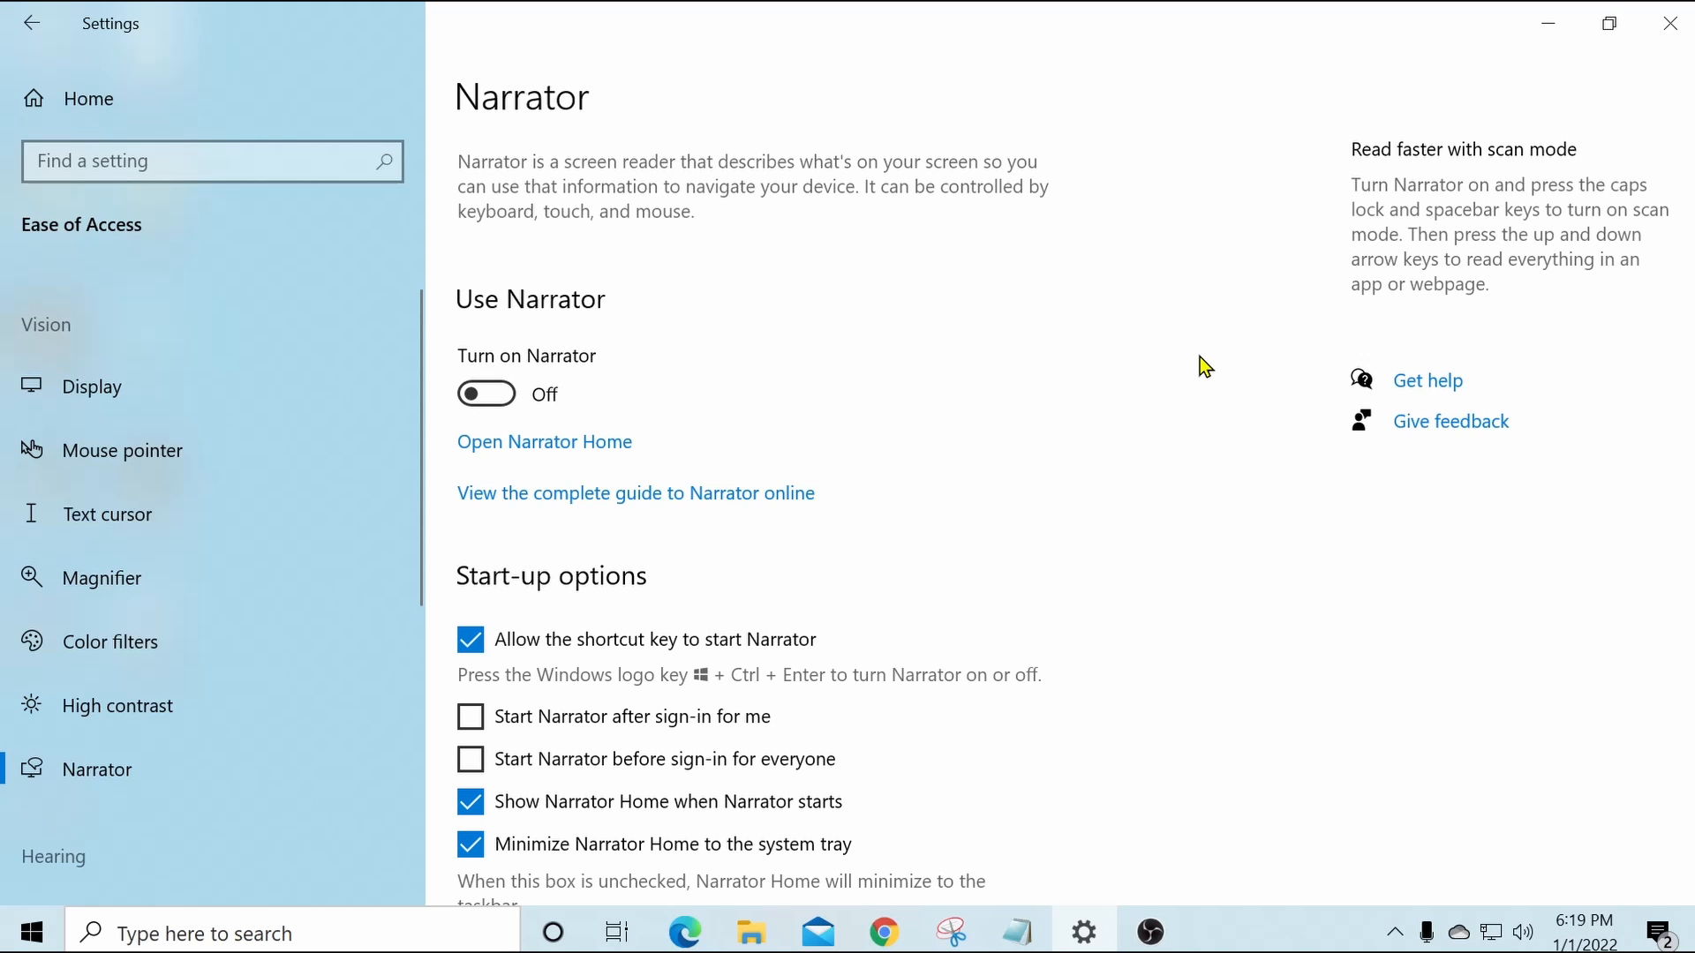
key(super+ctrl+Return)
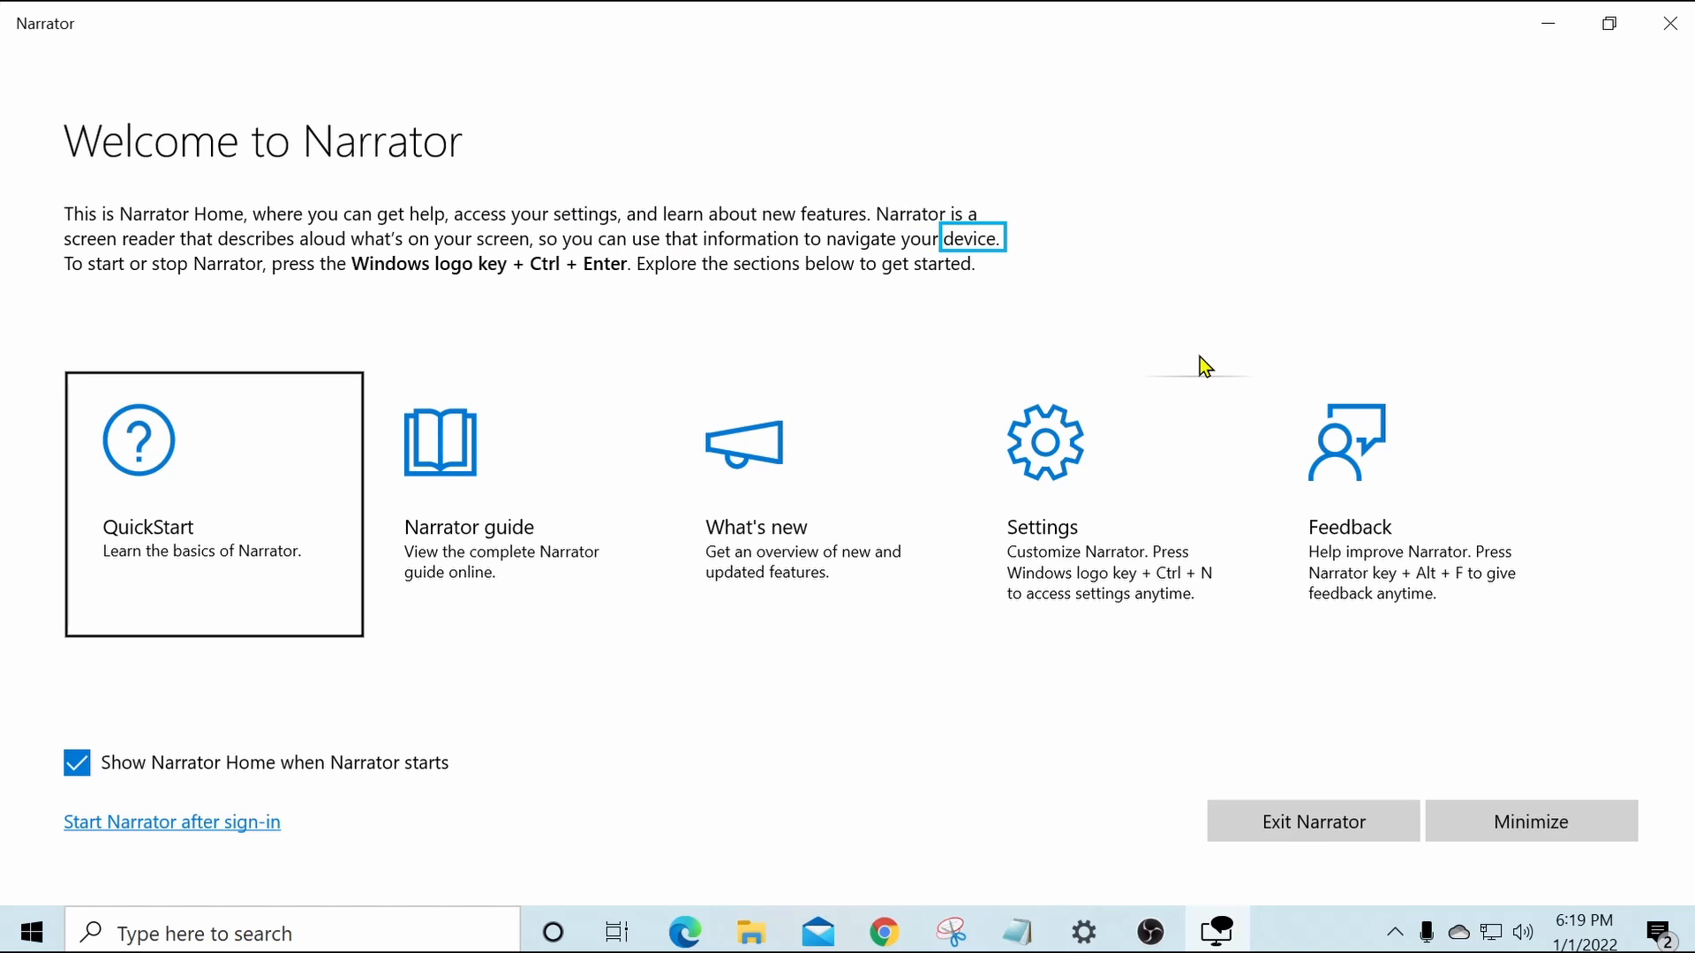
key(super+ctrl+n)
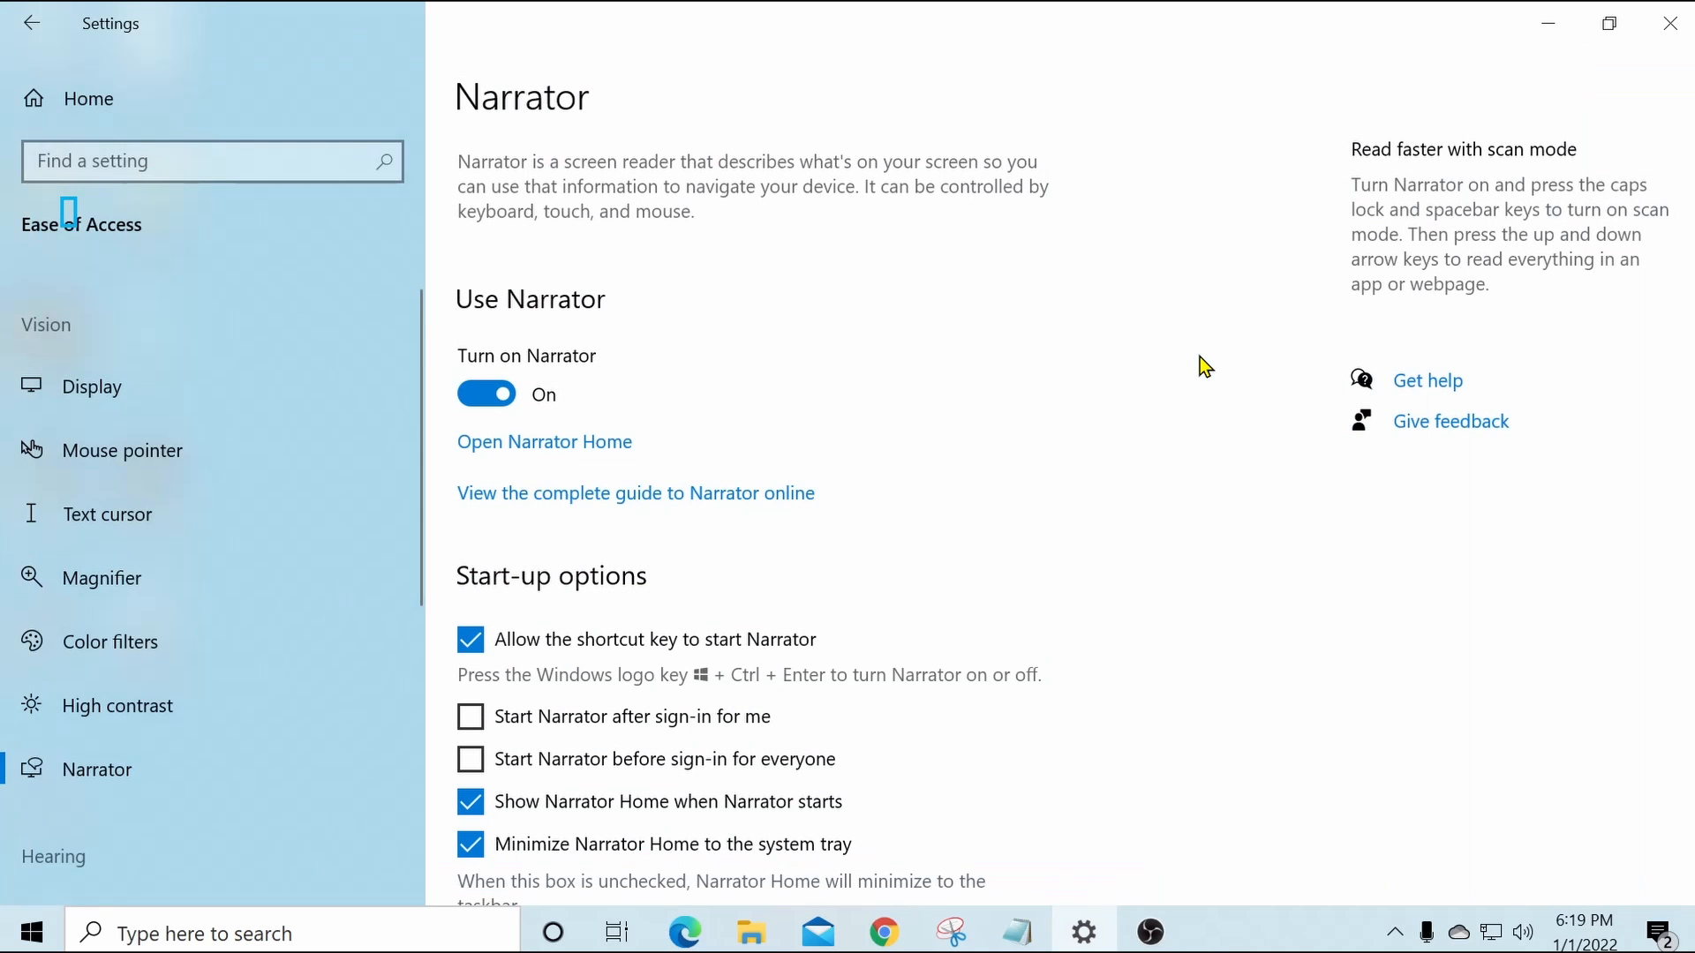
key(super+ctrl+Return)
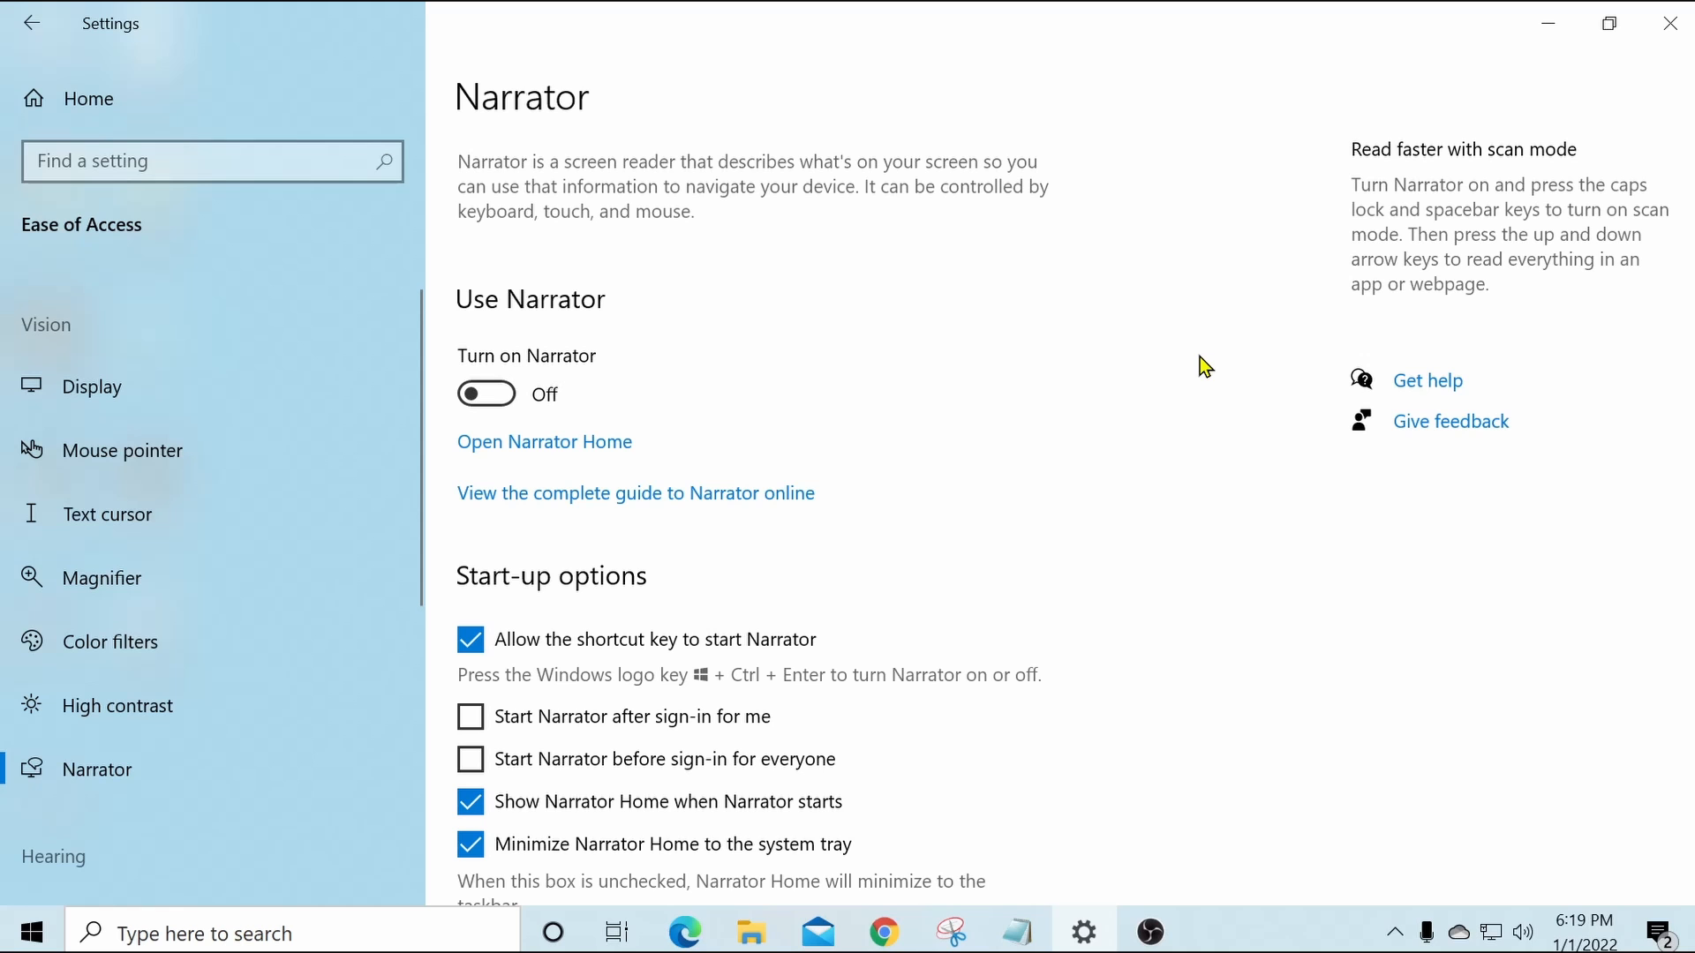
Set Narrator's voice to Microsoft Zira Desktop - English (United States).
scroll(1193, 365, down, 5)
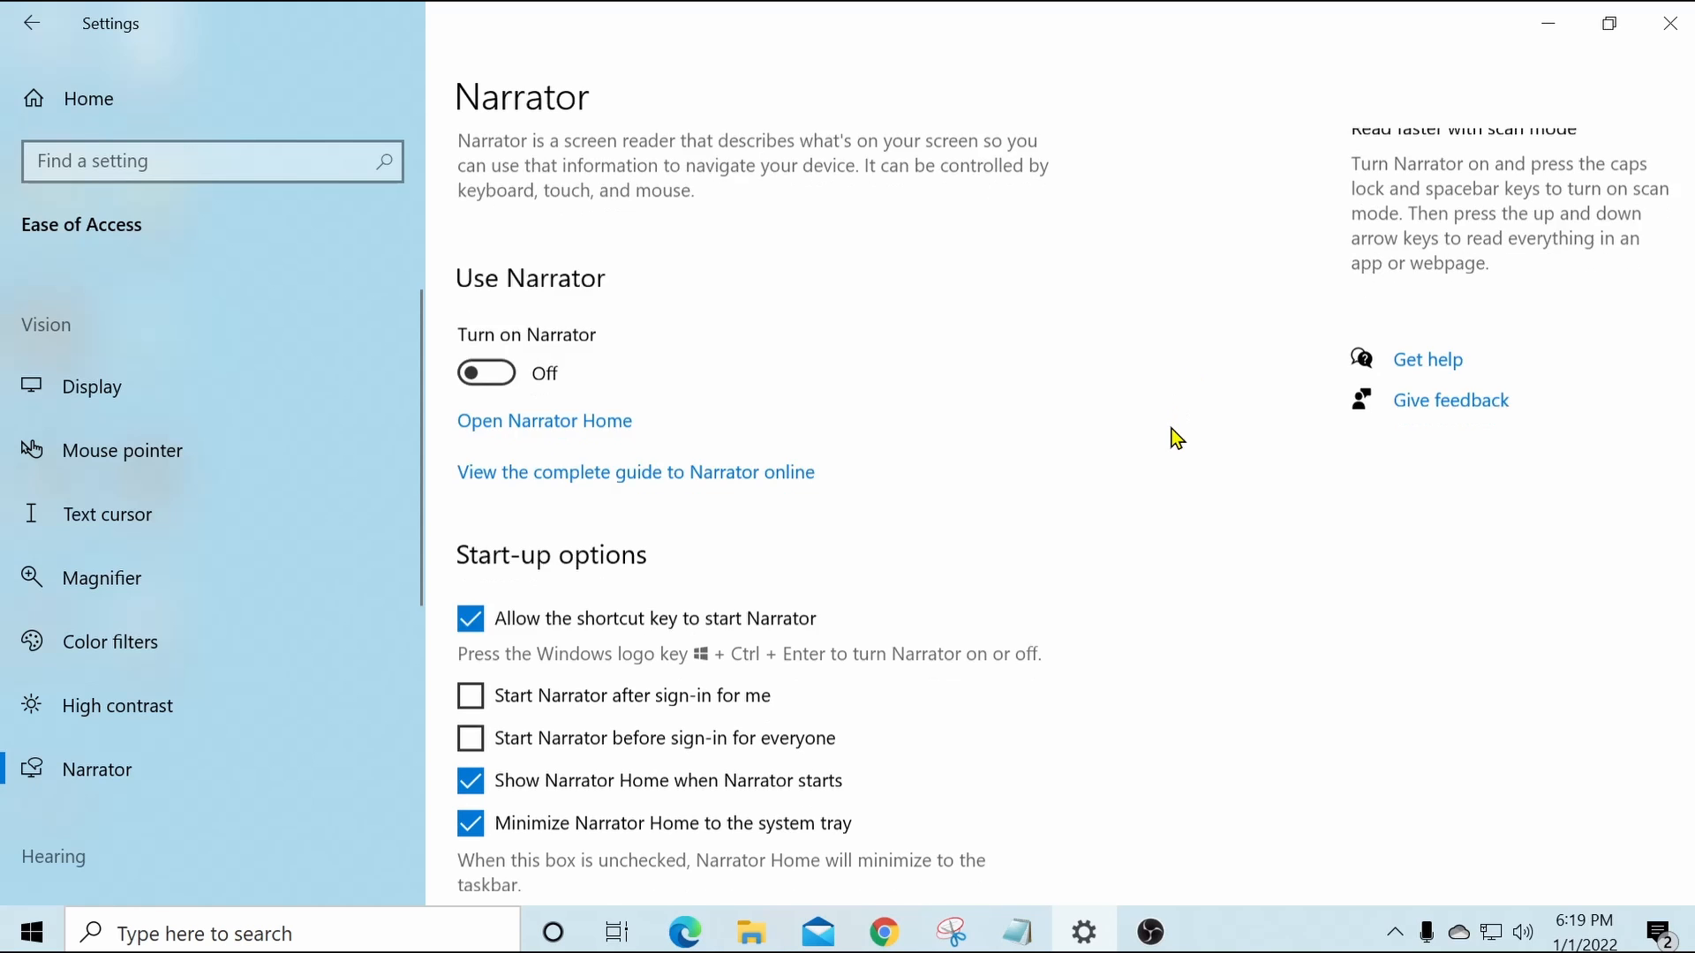
scroll(1175, 439, down, 3)
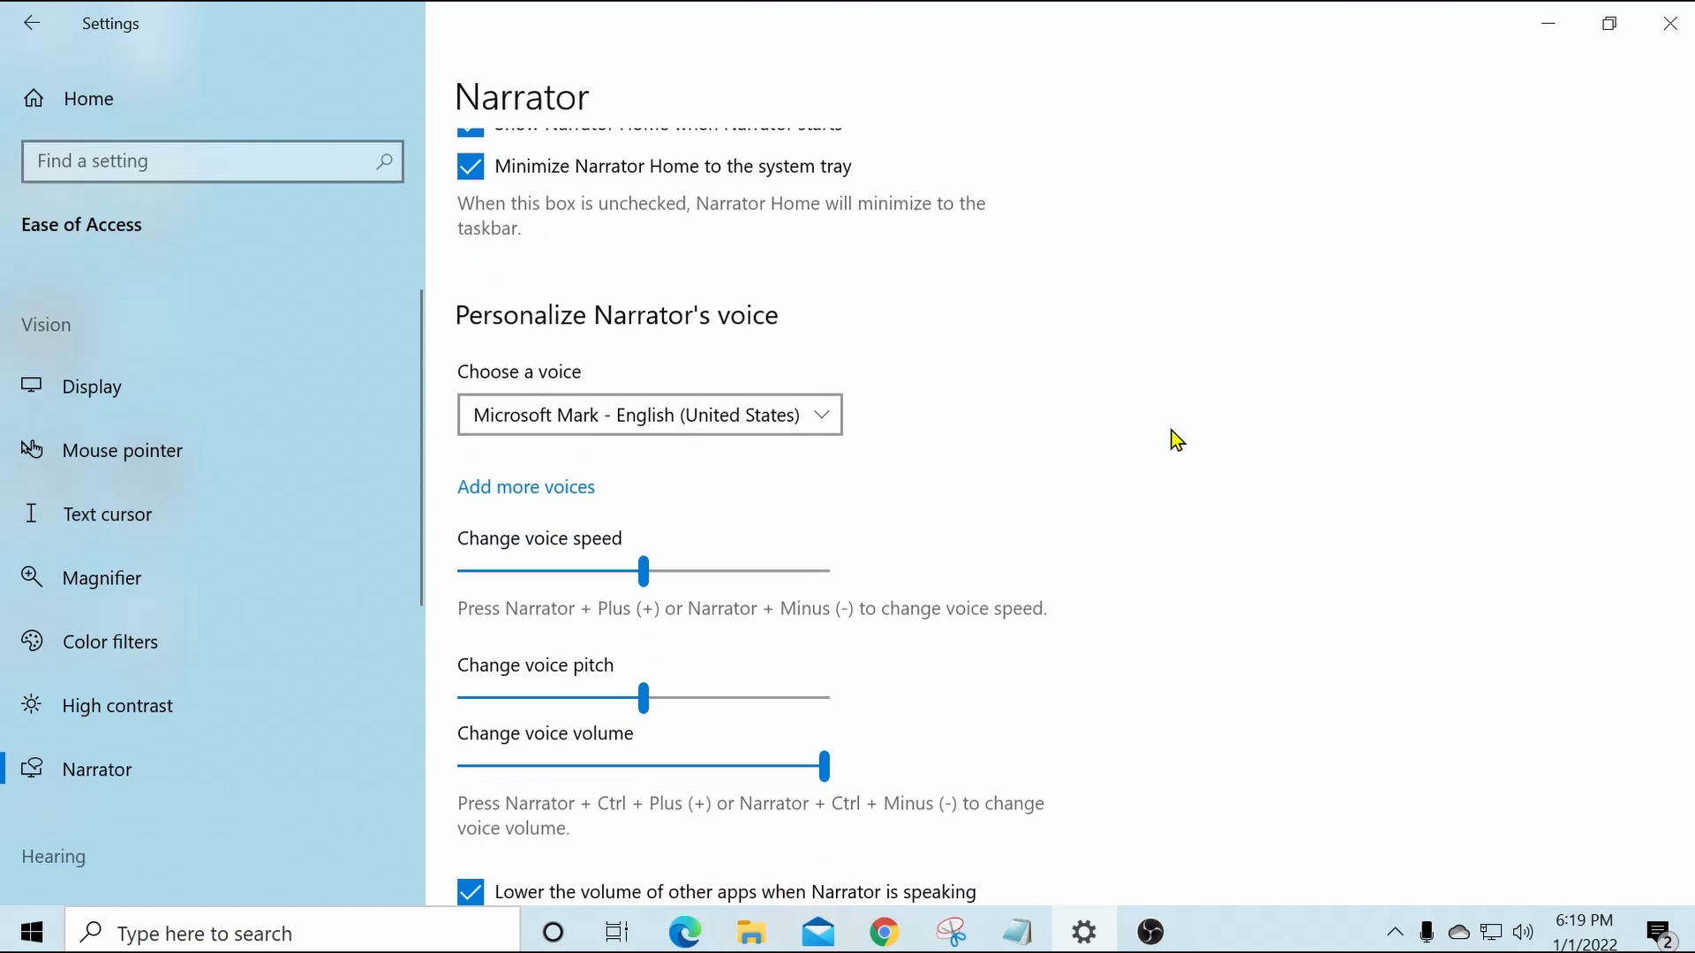
click(828, 431)
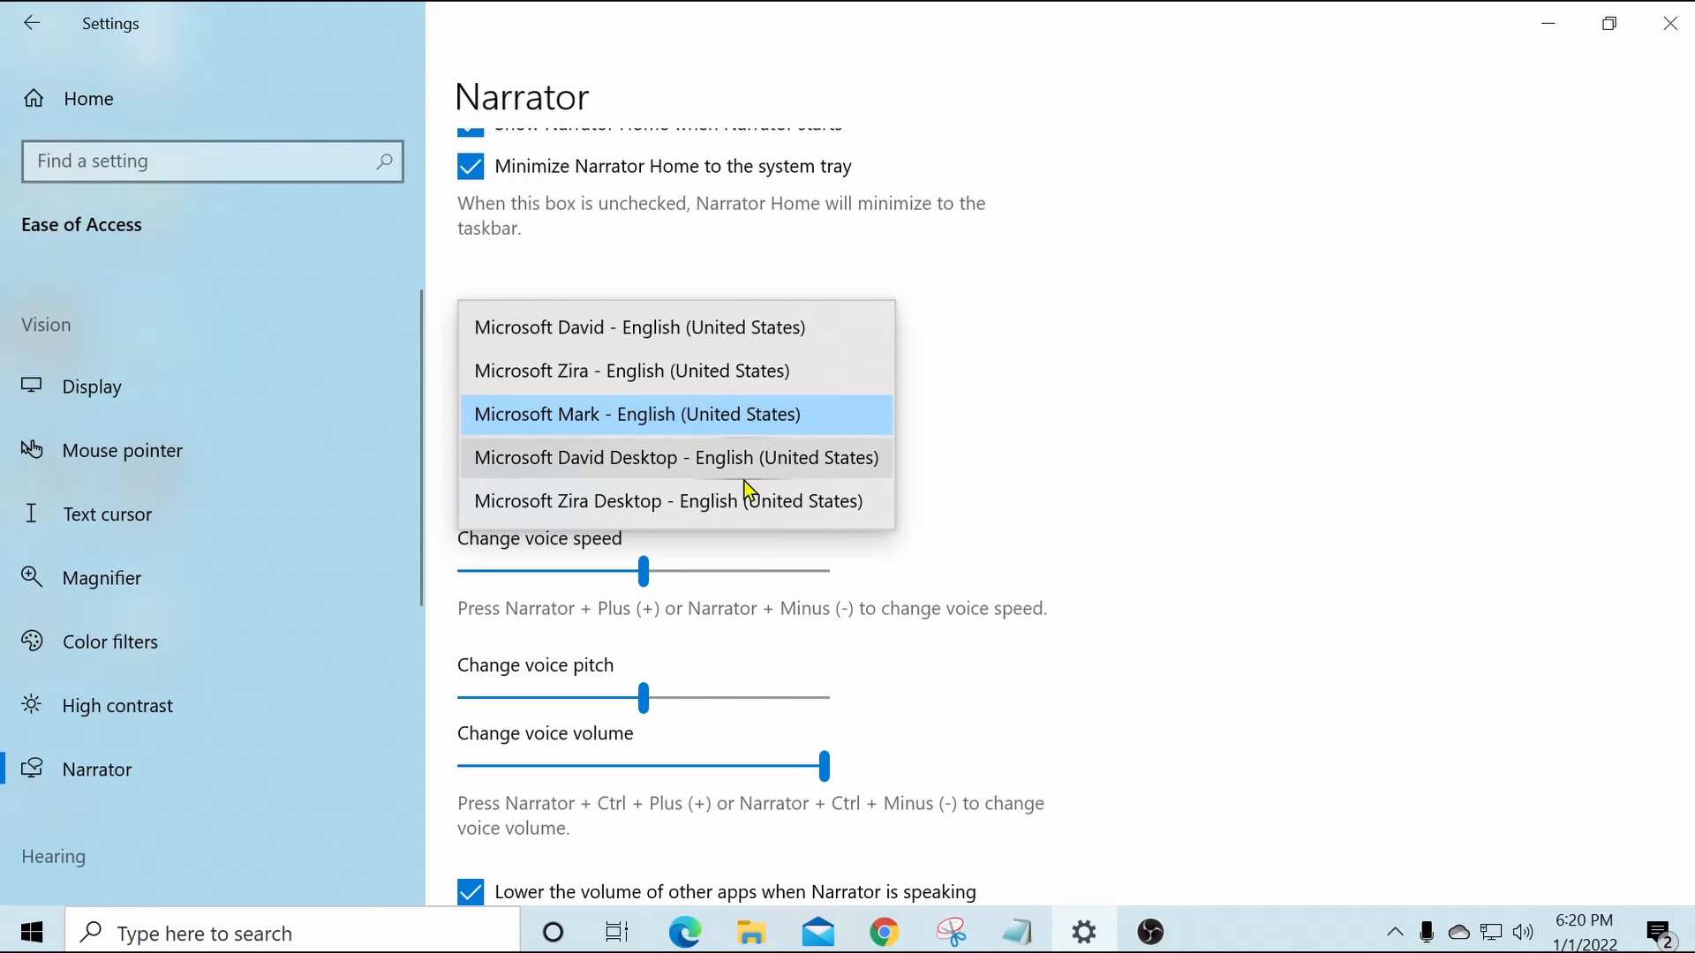
click(720, 502)
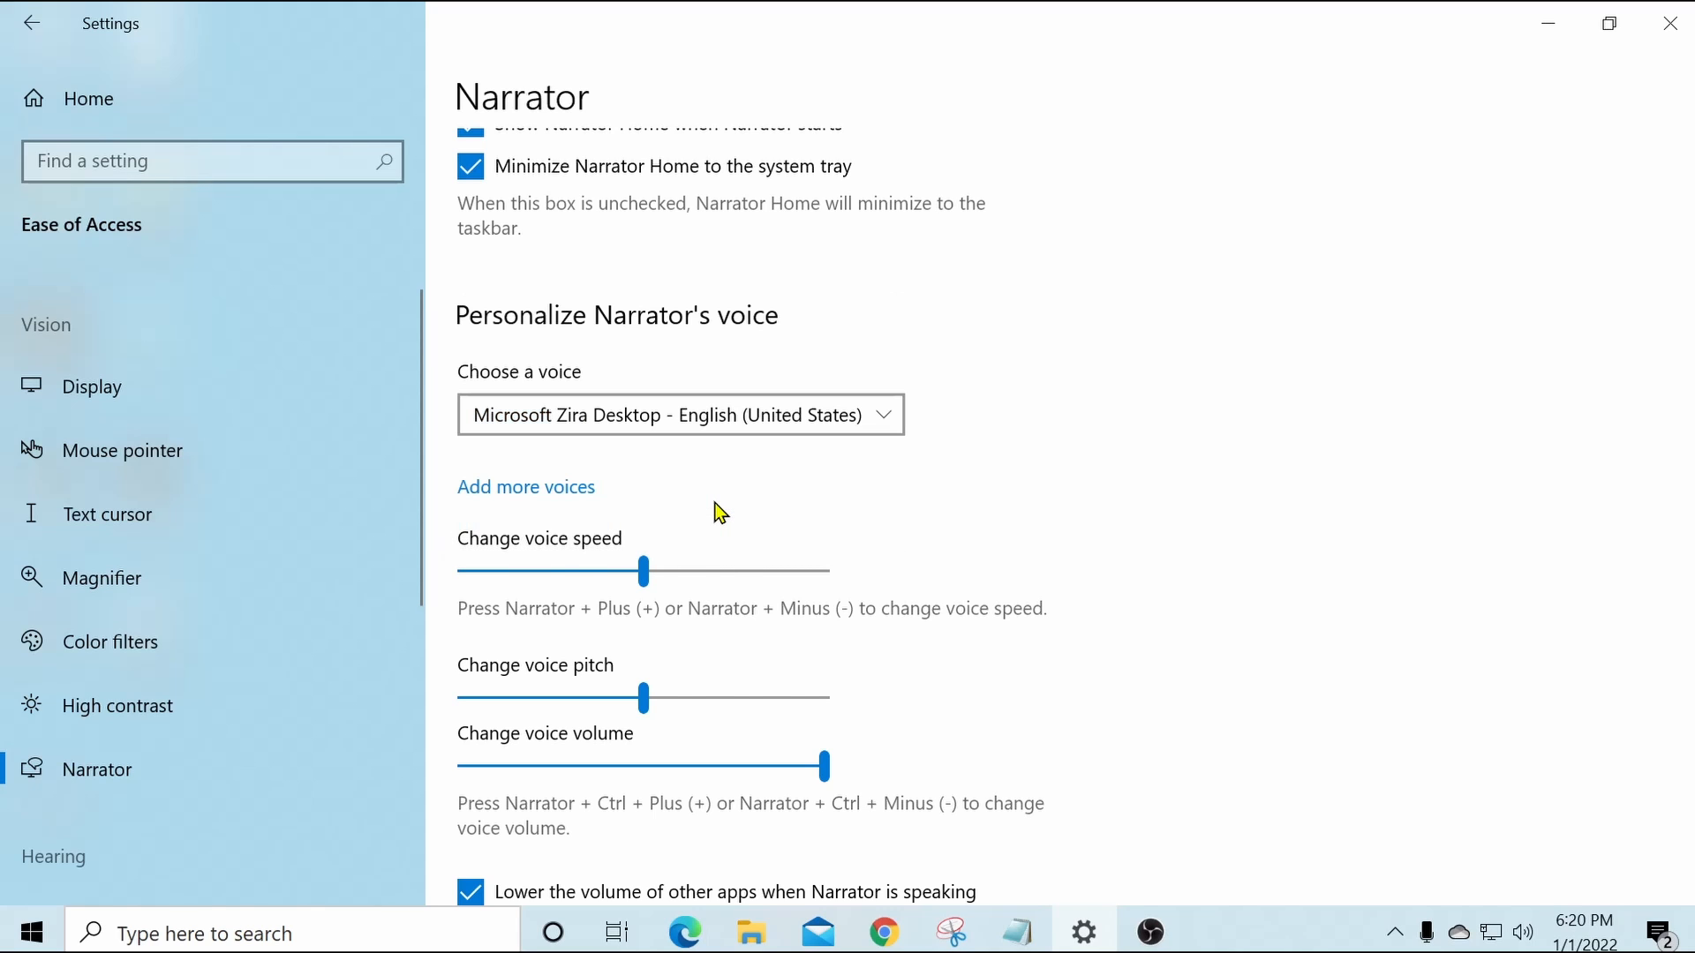
Turn on Narrator to test the Zira Desktop voice, dismissing the SupportAssist notification, and turn Narrator off from its settings page.
scroll(1138, 389, up, 8)
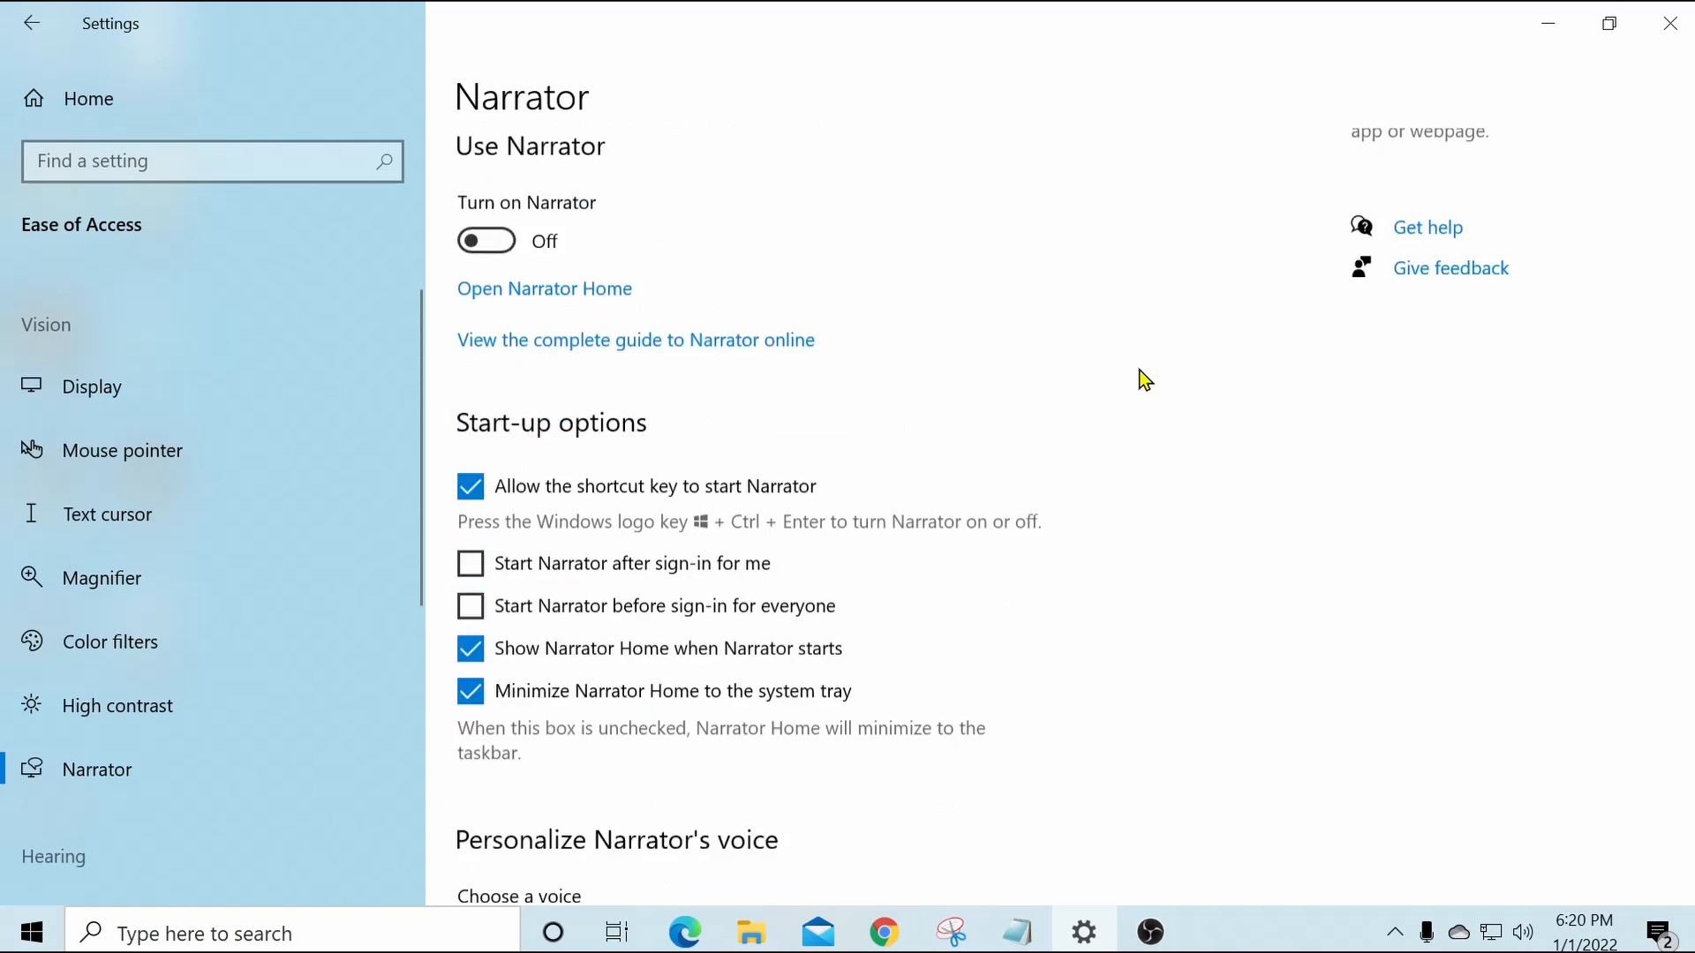
click(488, 394)
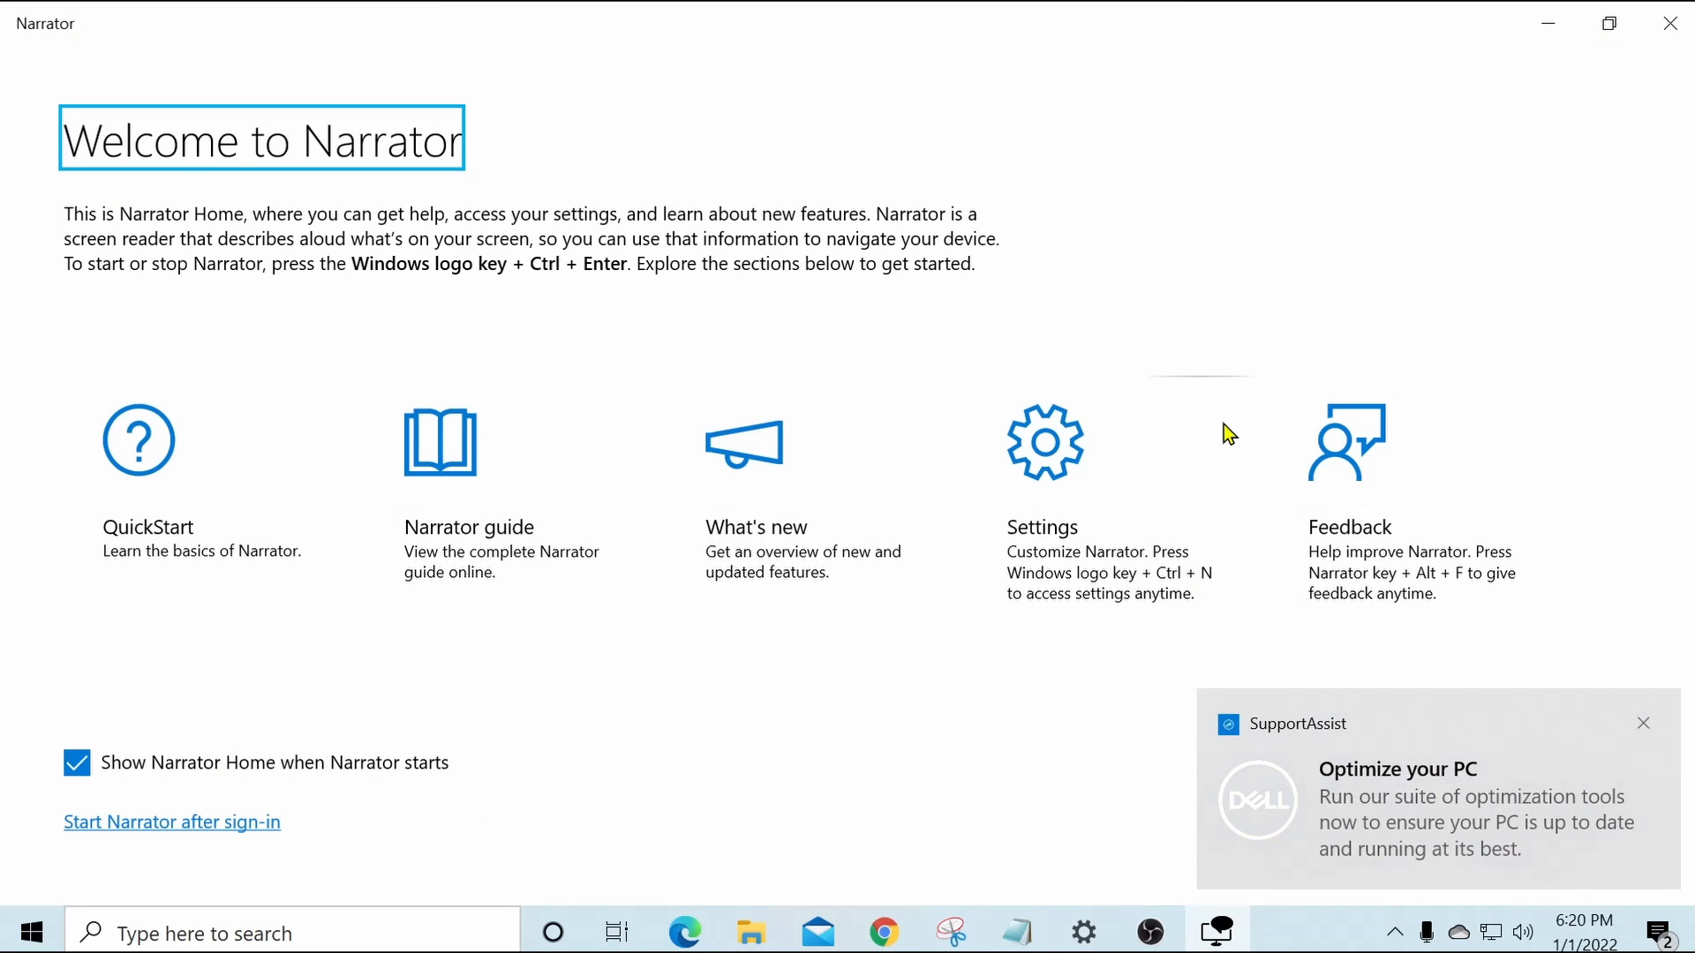
click(1642, 723)
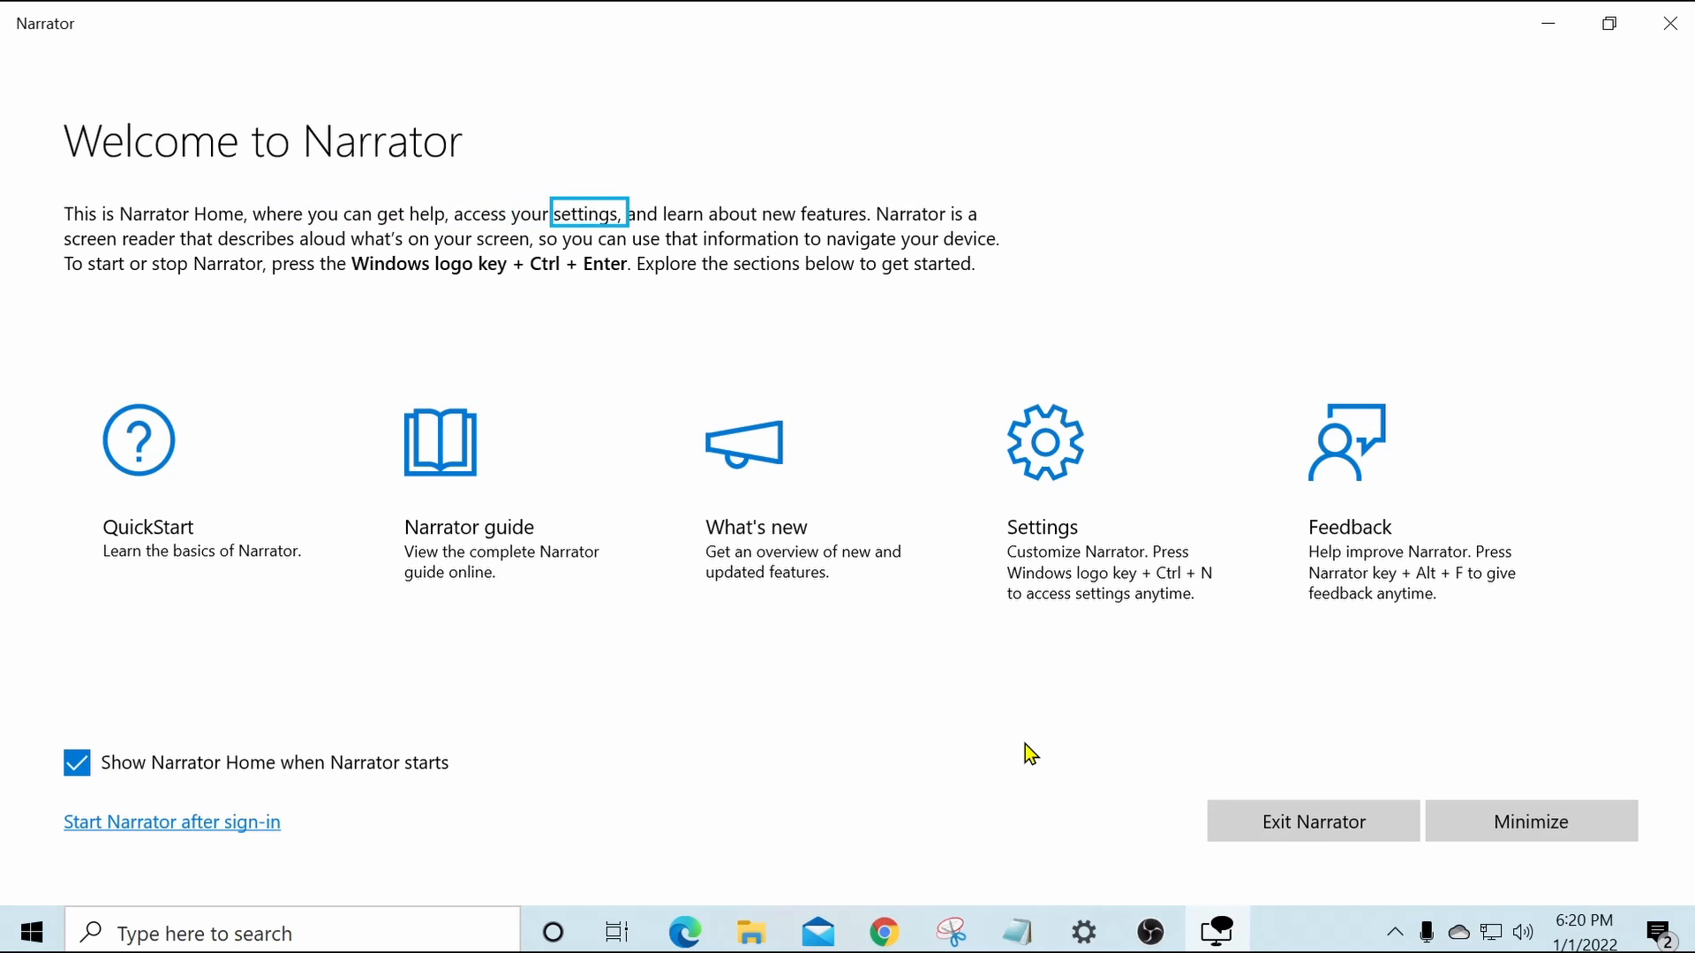
key(super+ctrl+n)
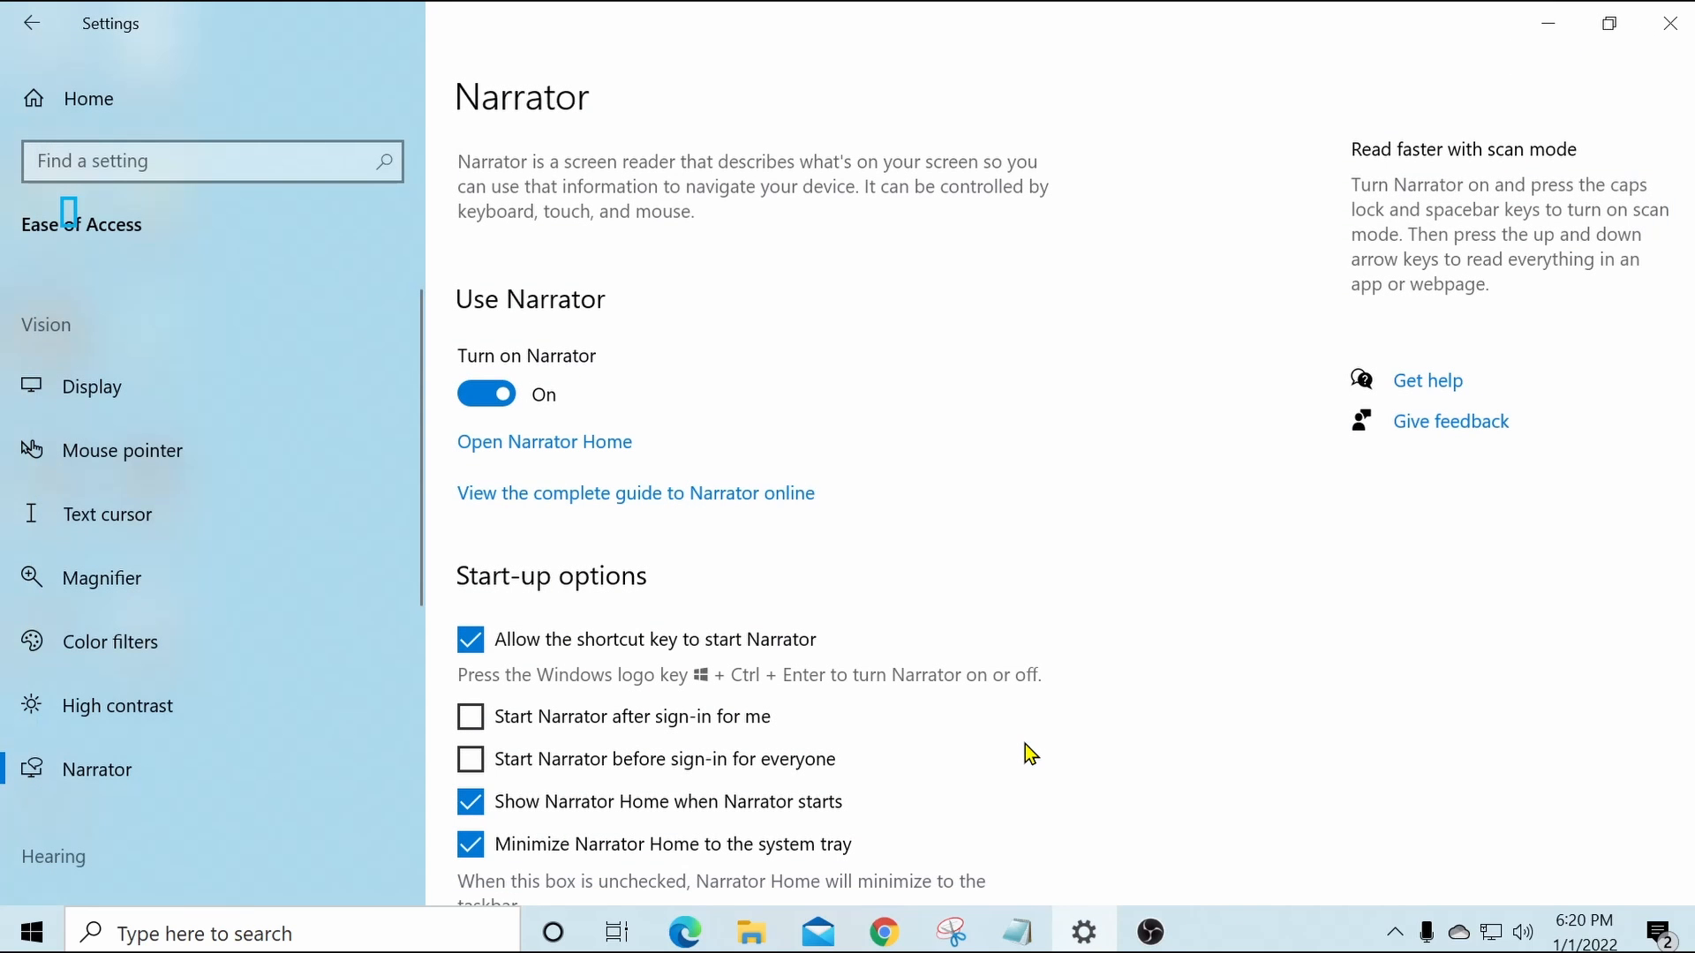
key(super+ctrl+Return)
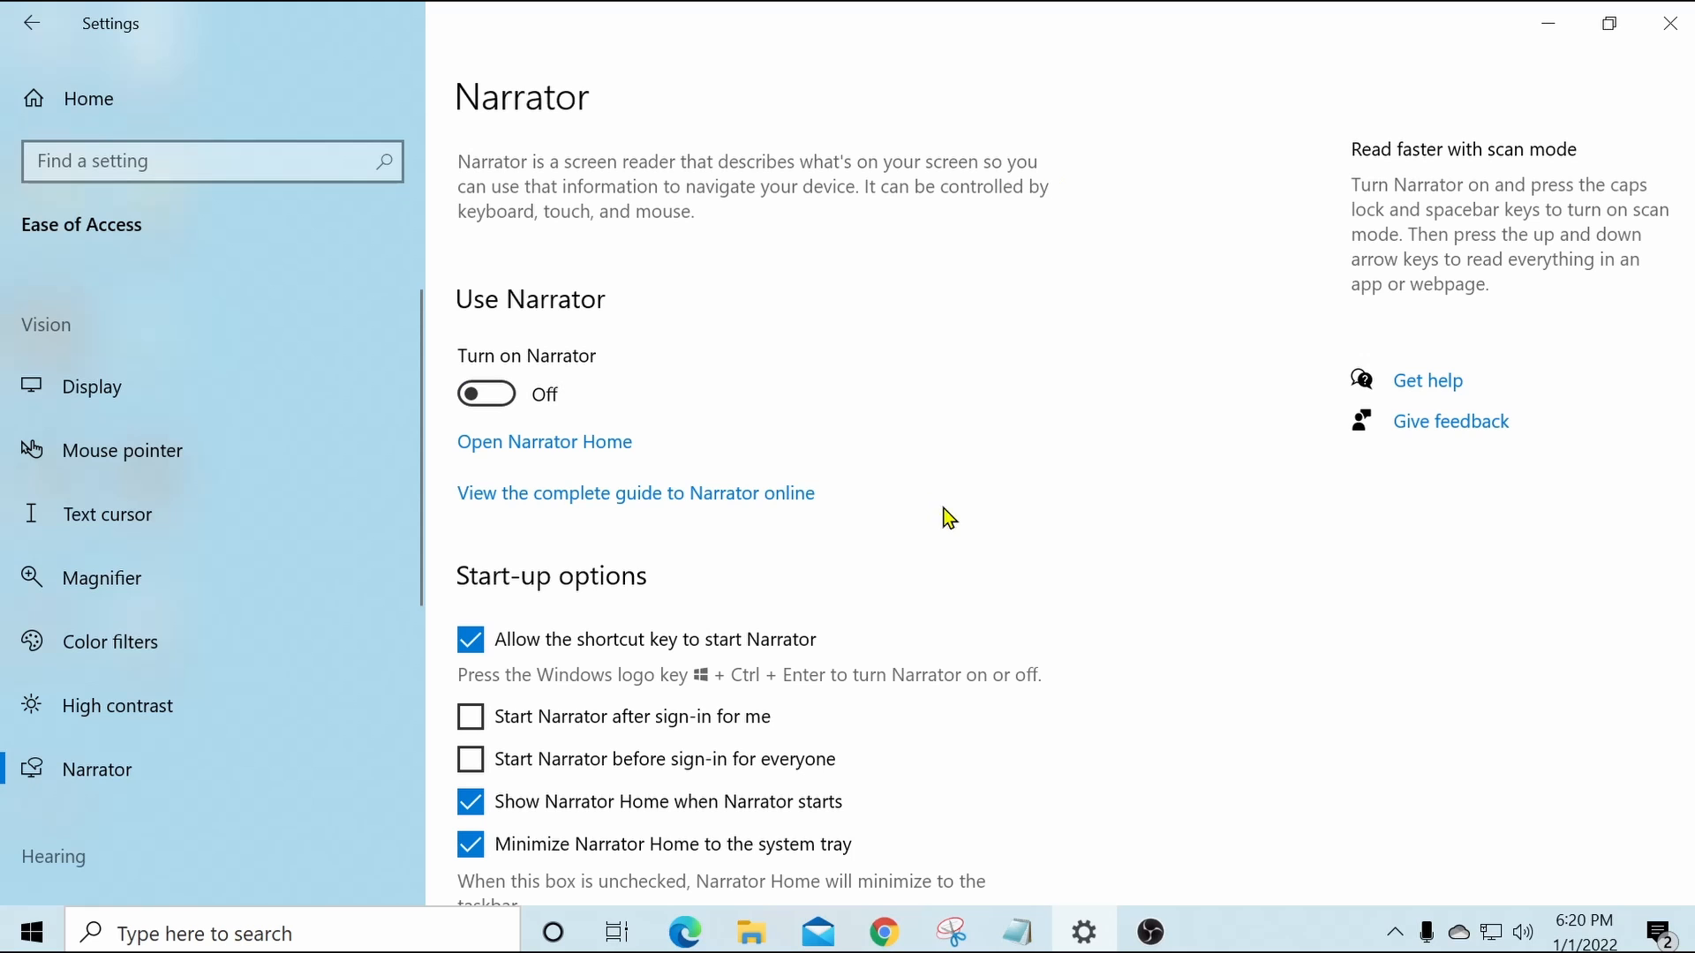
Examine the output devices for Narrator's voice, keep 4 - TCL (AMD High Definition Audio Device), and look over the reading options.
scroll(1162, 447, down, 5)
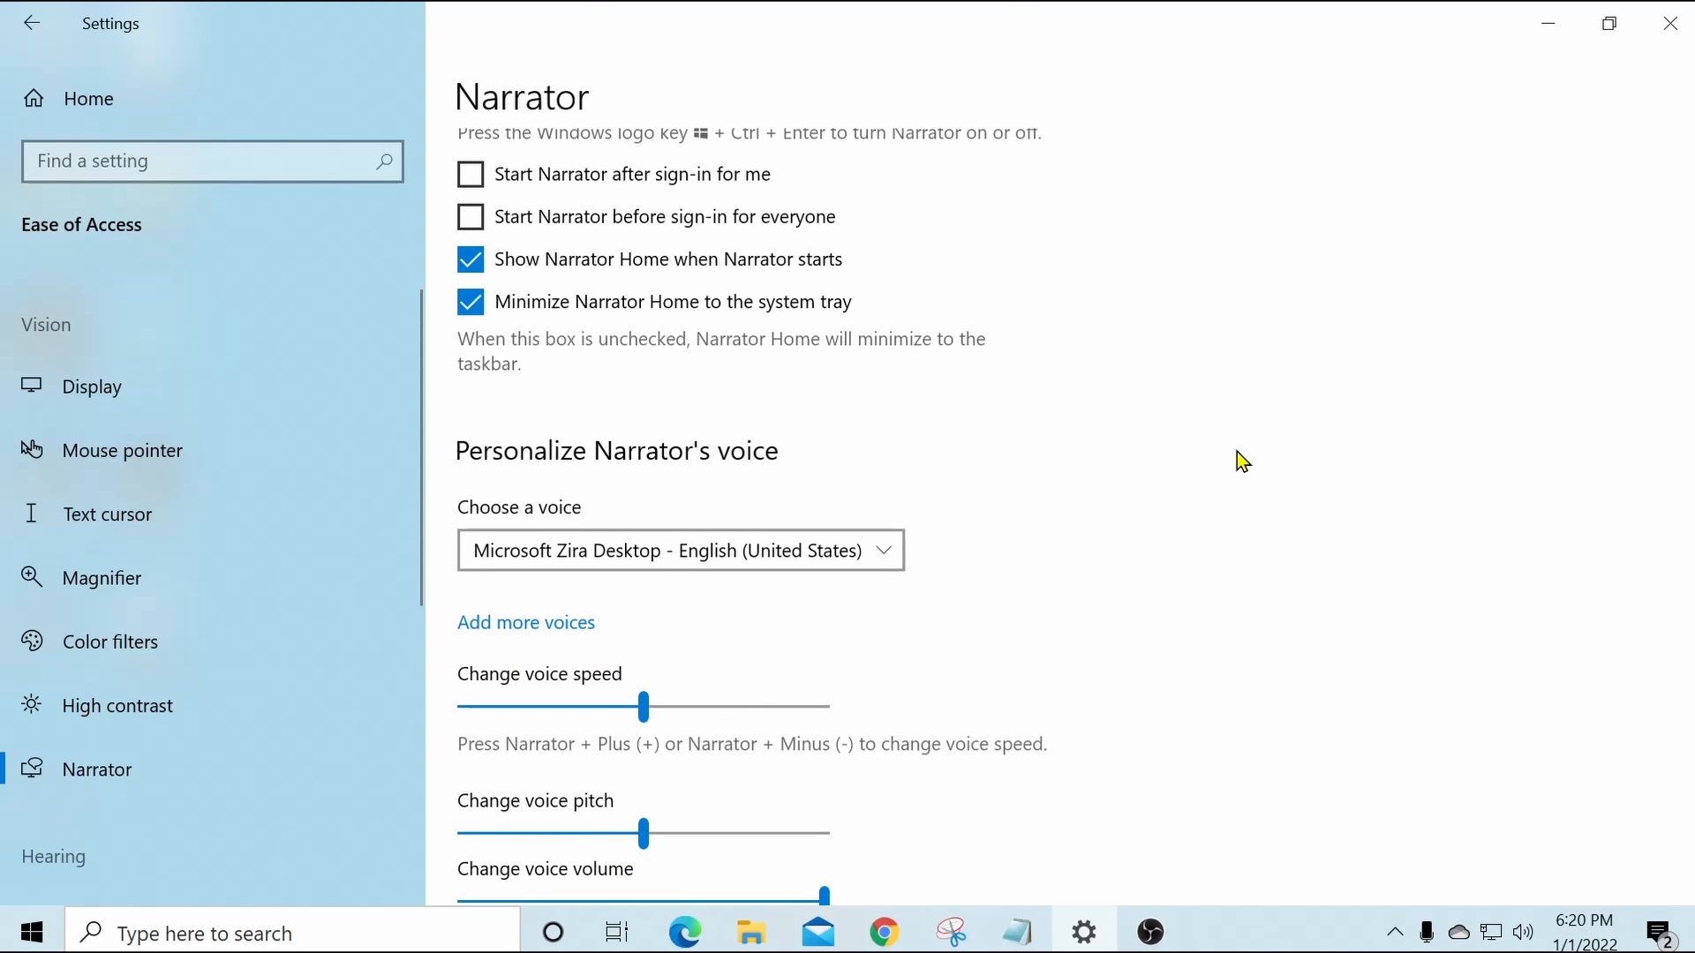
scroll(1236, 452, down, 3)
scroll(1242, 461, down, 4)
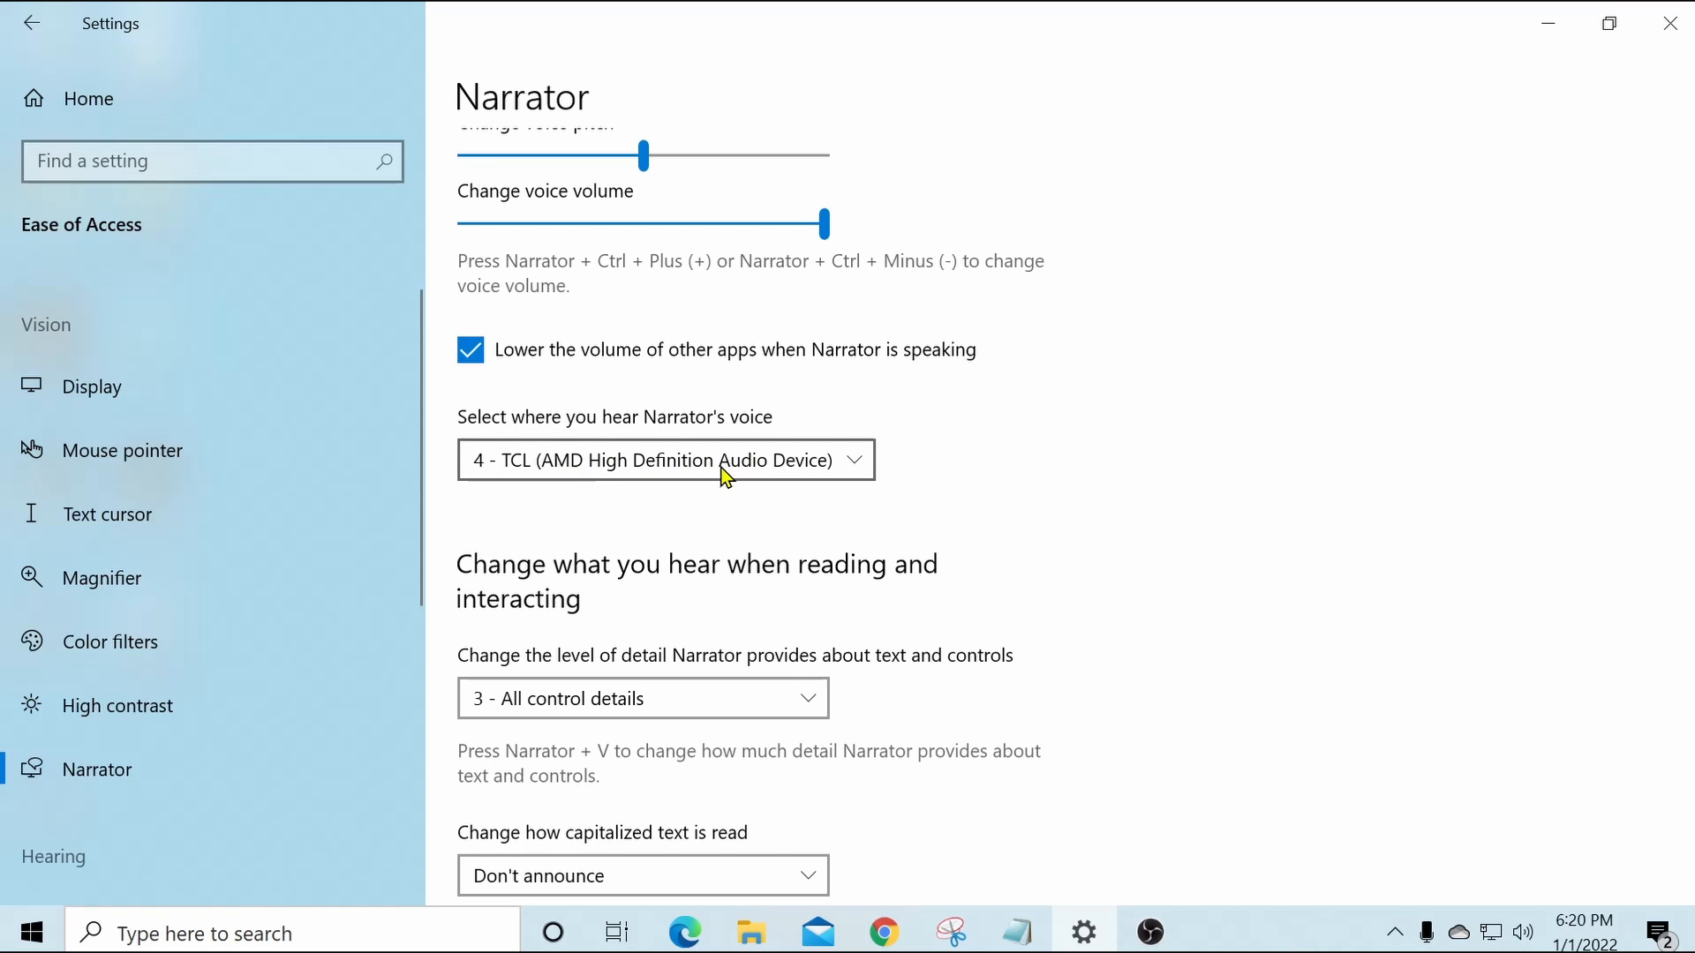
click(853, 463)
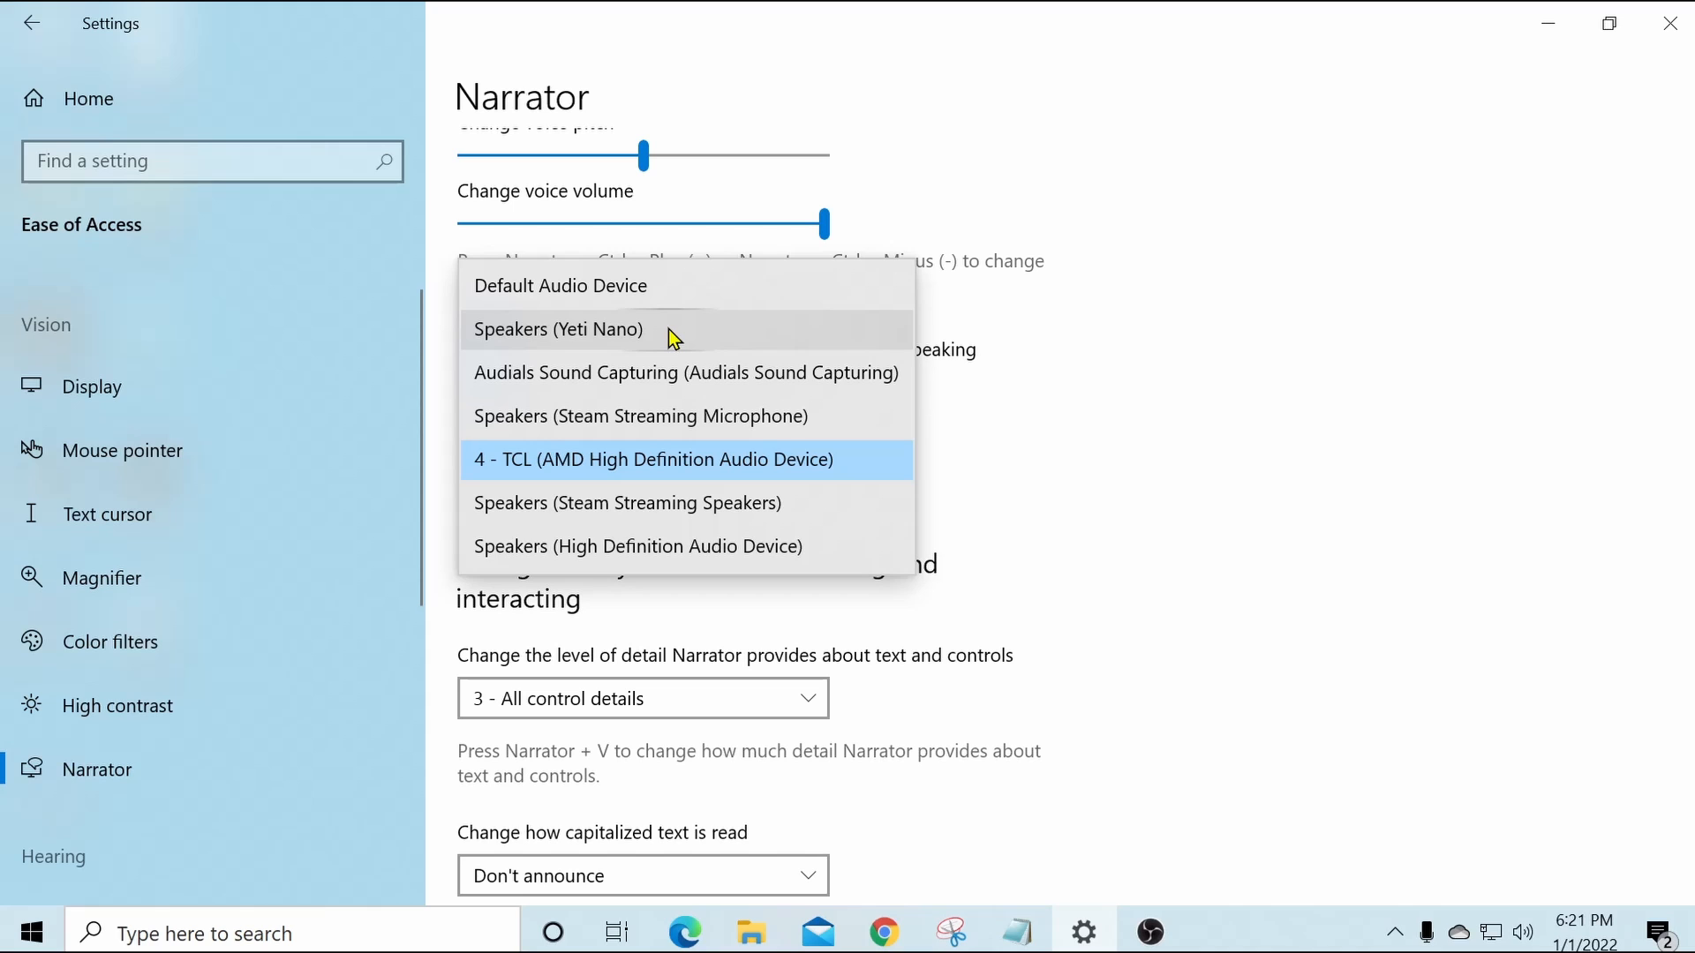
click(683, 460)
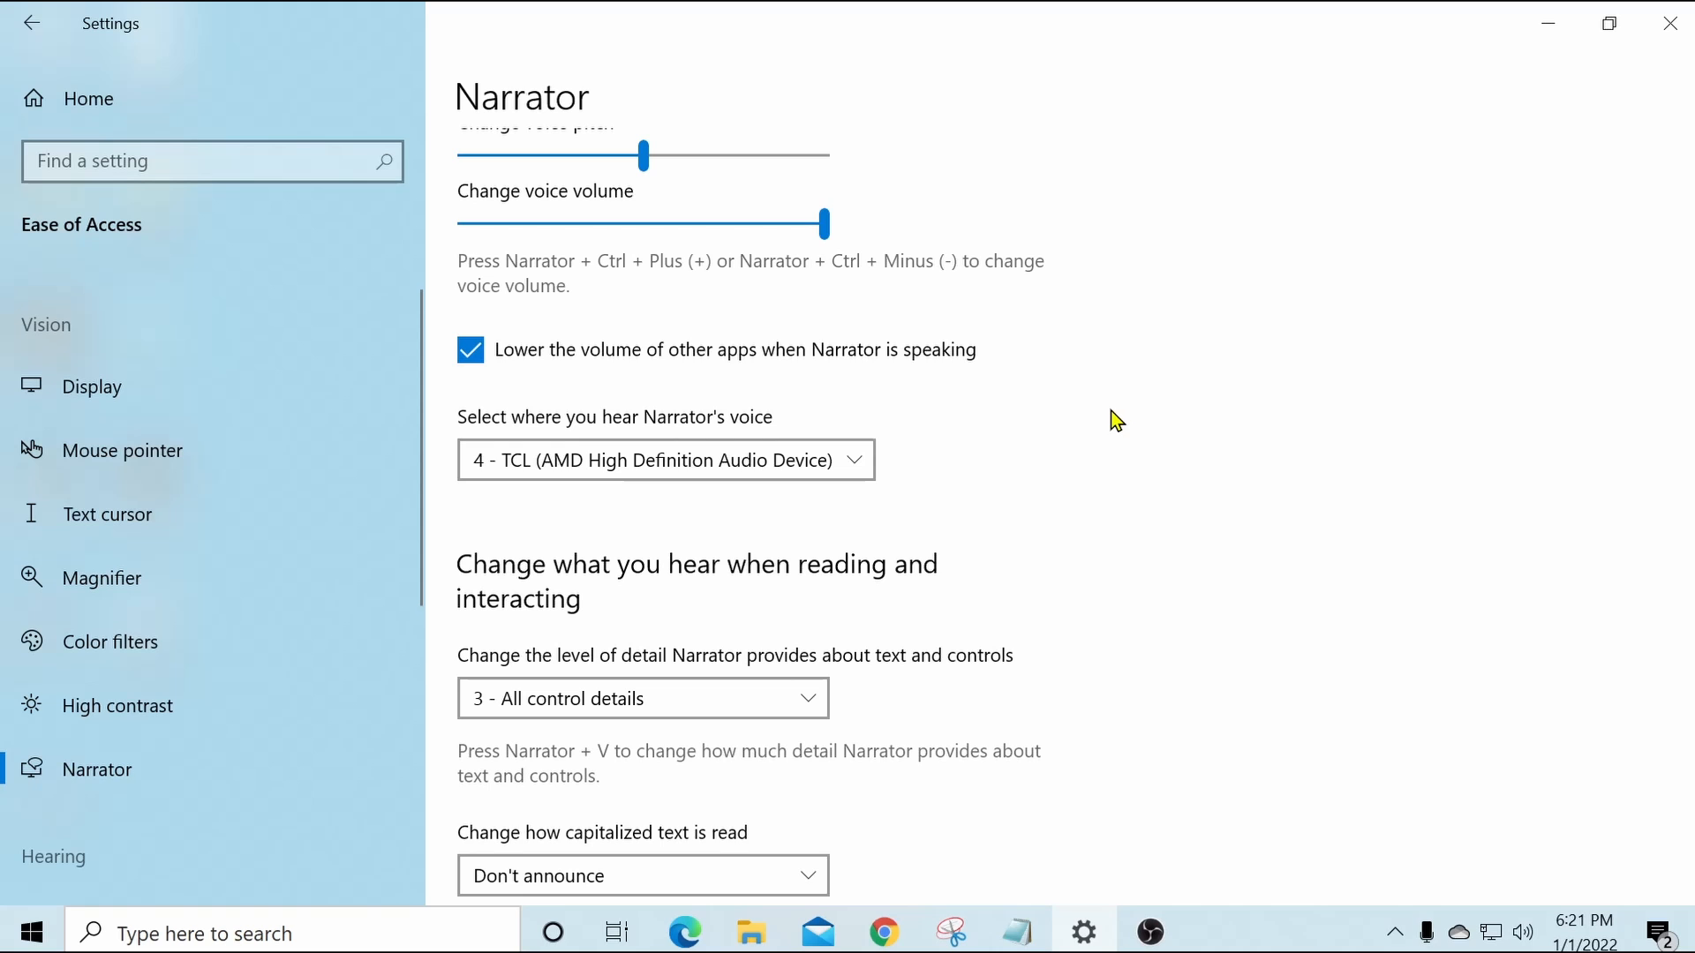
scroll(1114, 417, down, 5)
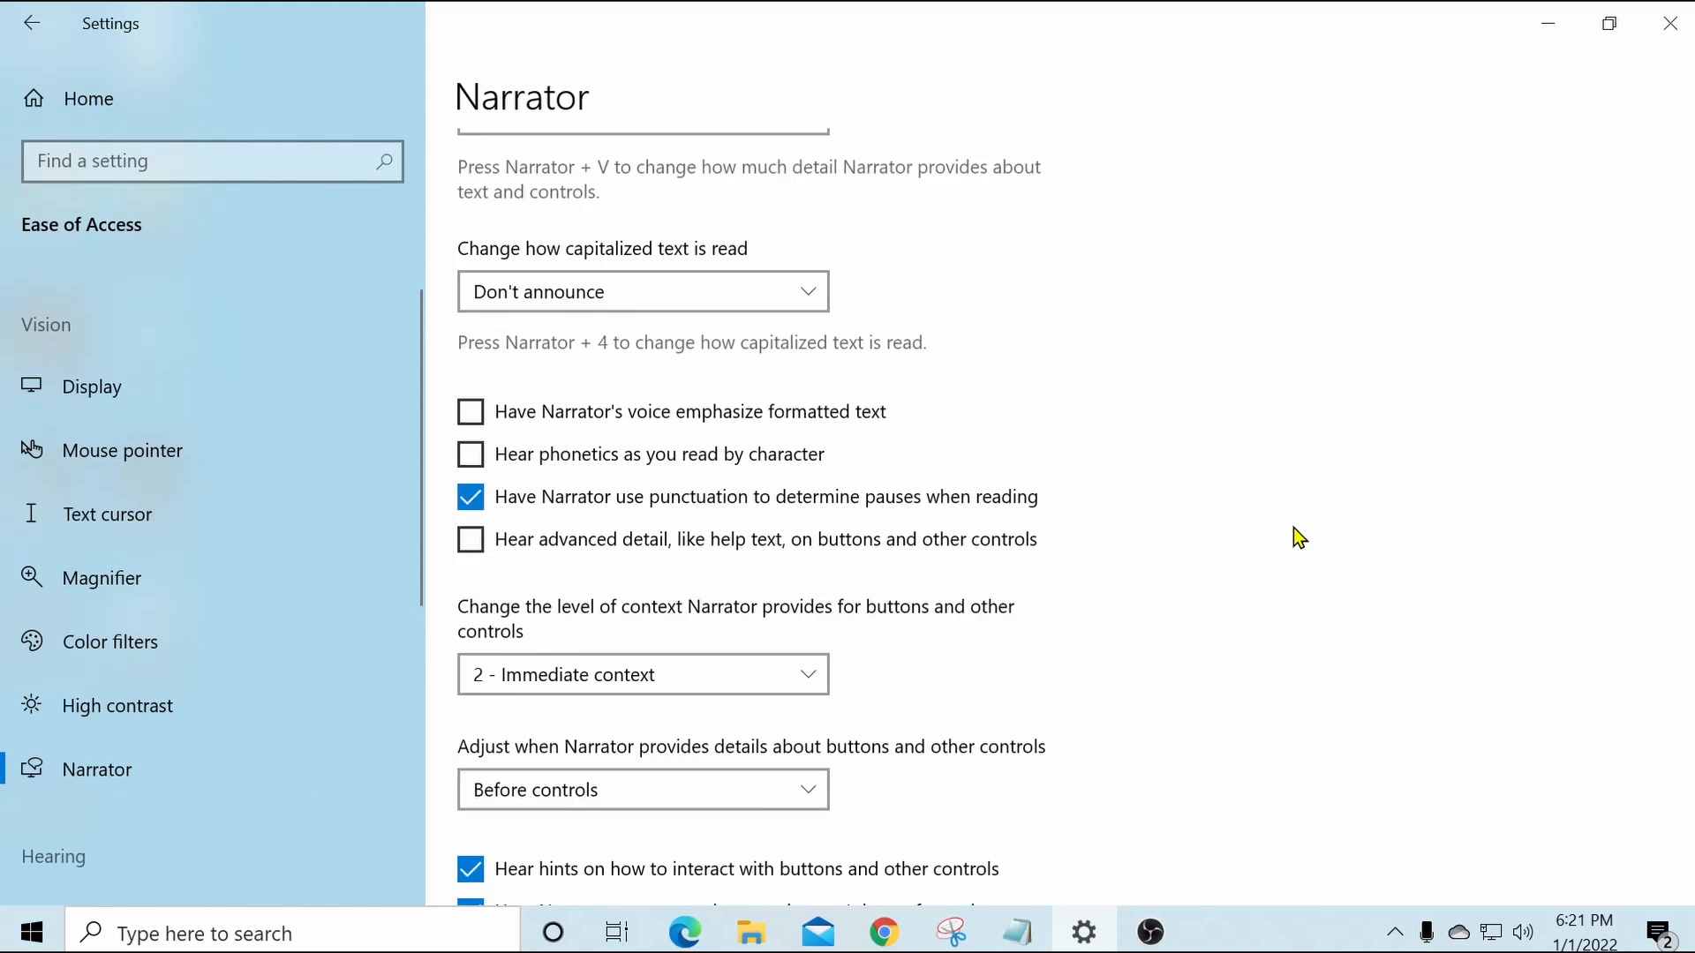
scroll(1294, 528, up, 12)
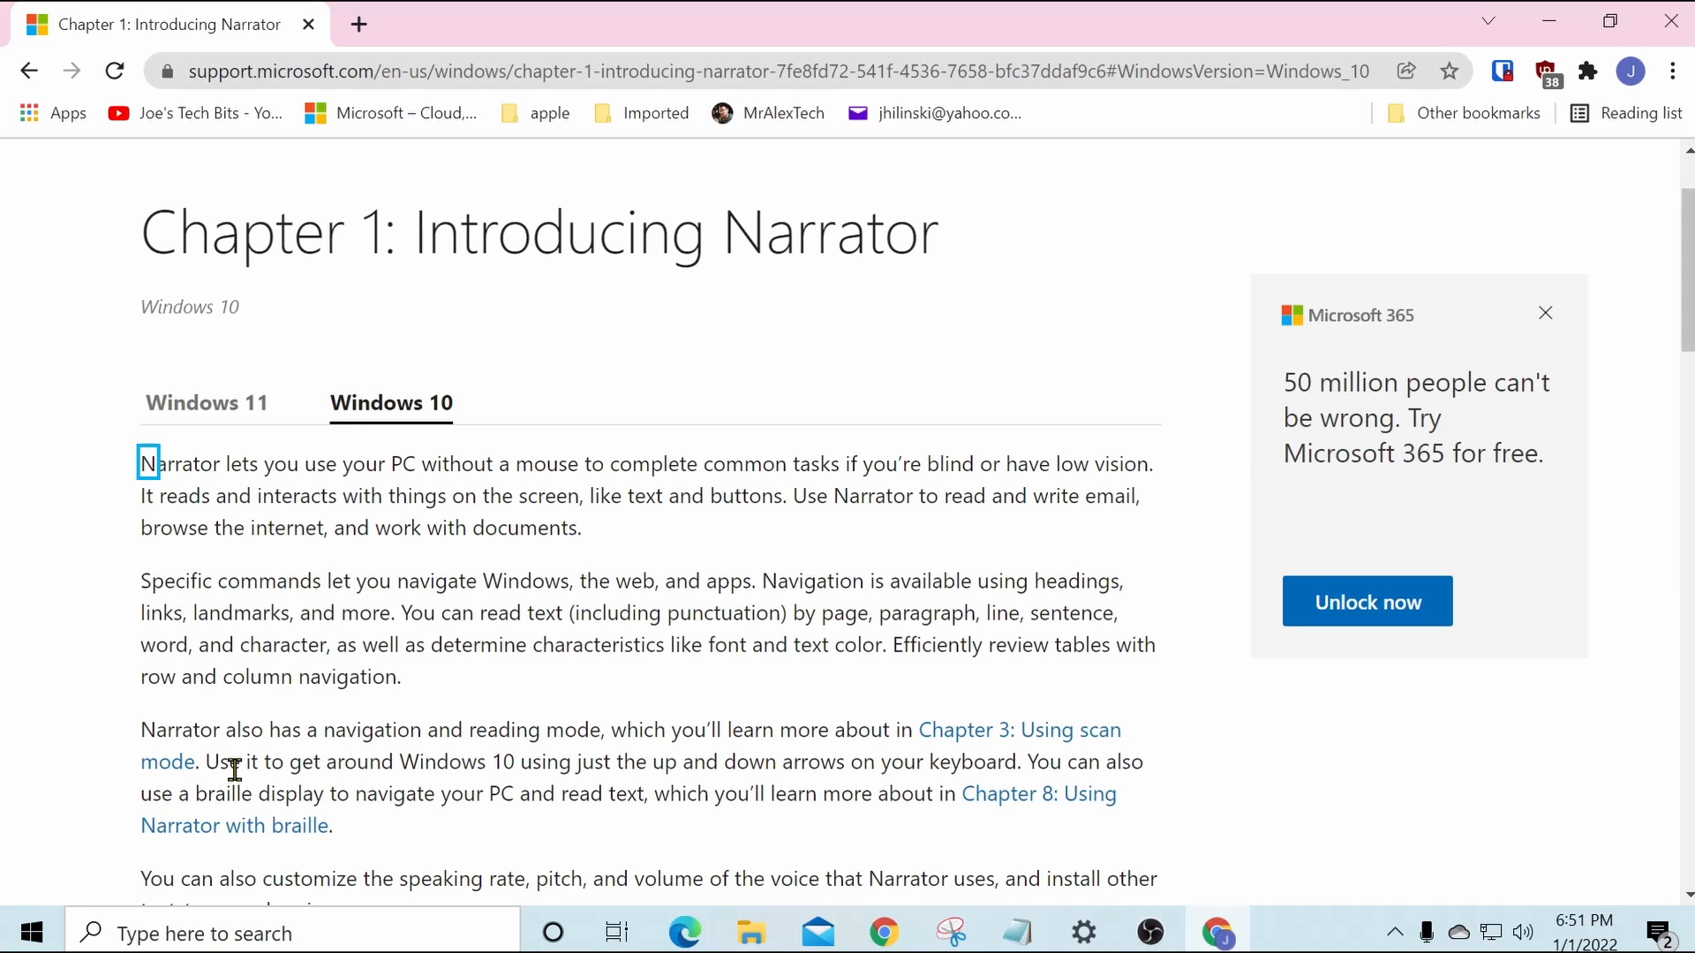
In Chrome, select the word "Narrator" that begins the third paragraph of the "Chapter 1: Introducing Narrator" page.
double_click(153, 725)
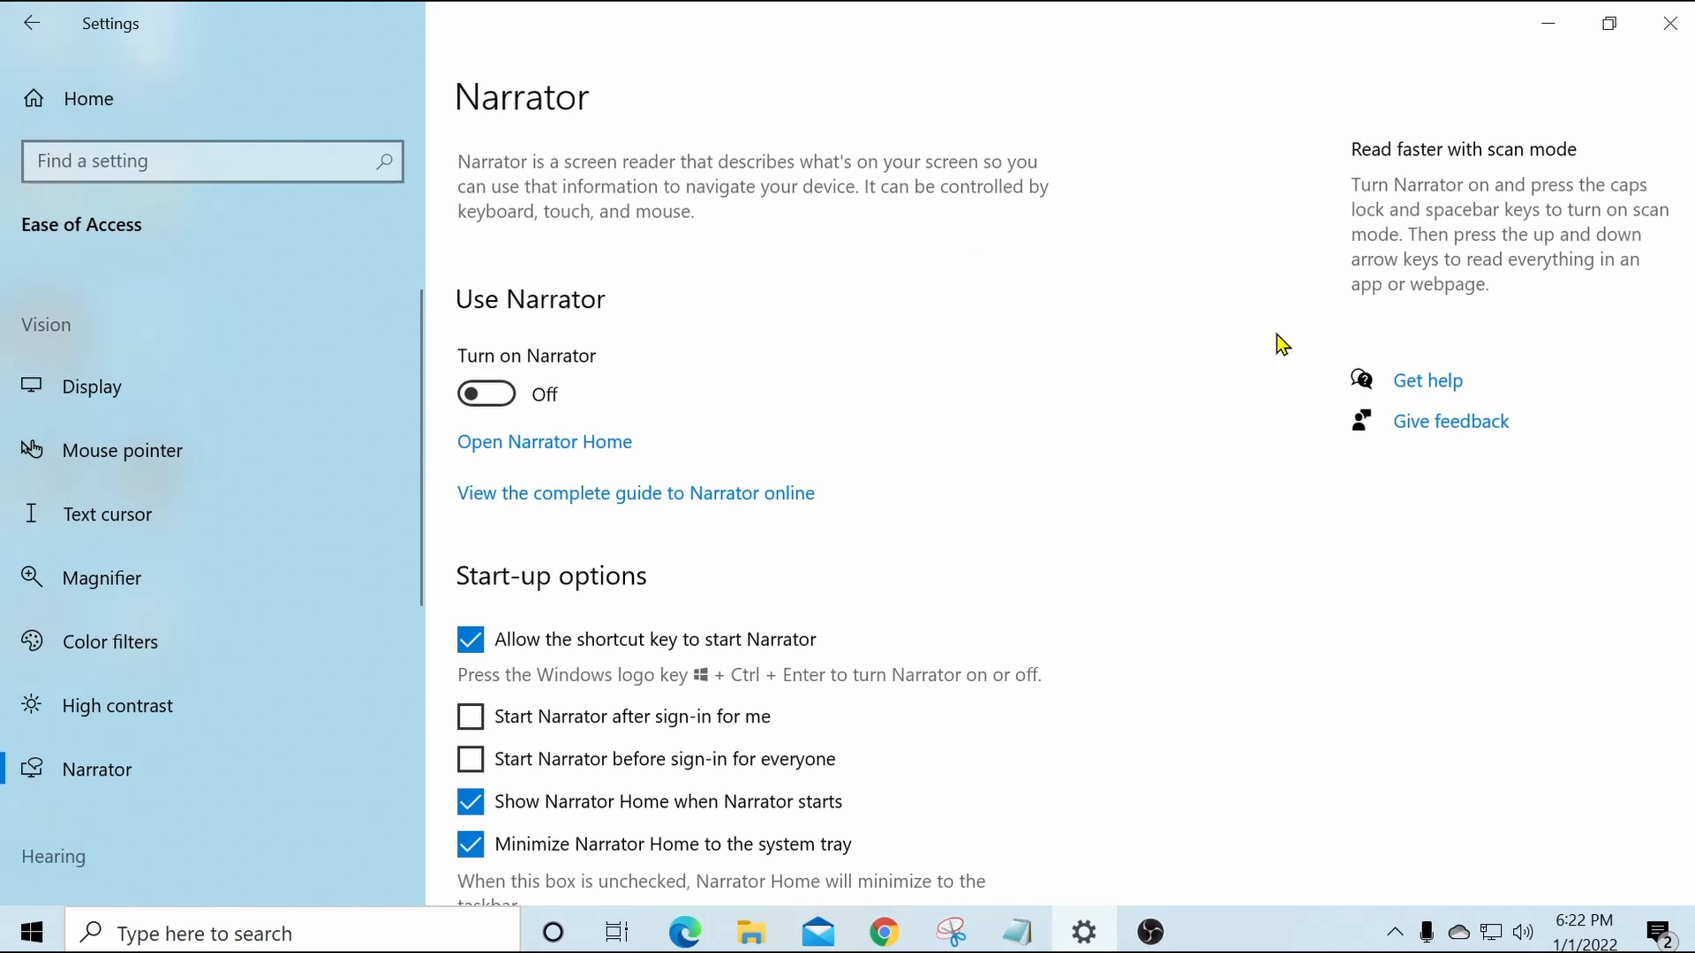
Return to the Ease of Access settings and look over the Hearing and Interaction pages listed below Narrator.
scroll(291, 459, down, 5)
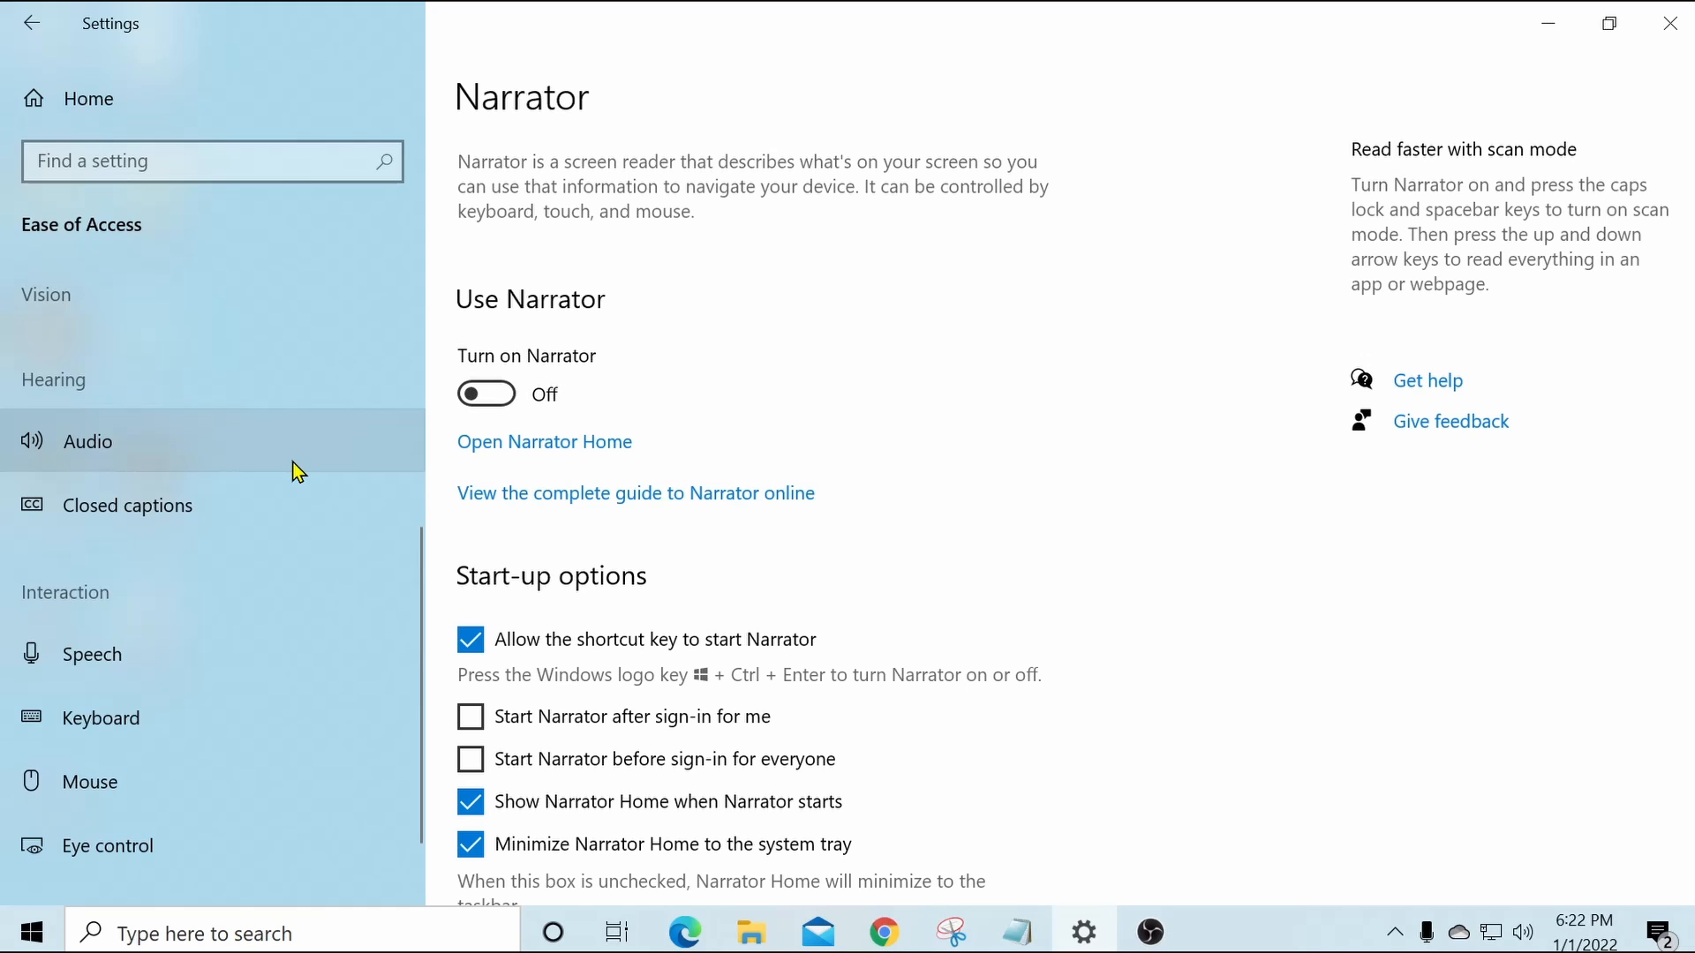
scroll(299, 472, down, 2)
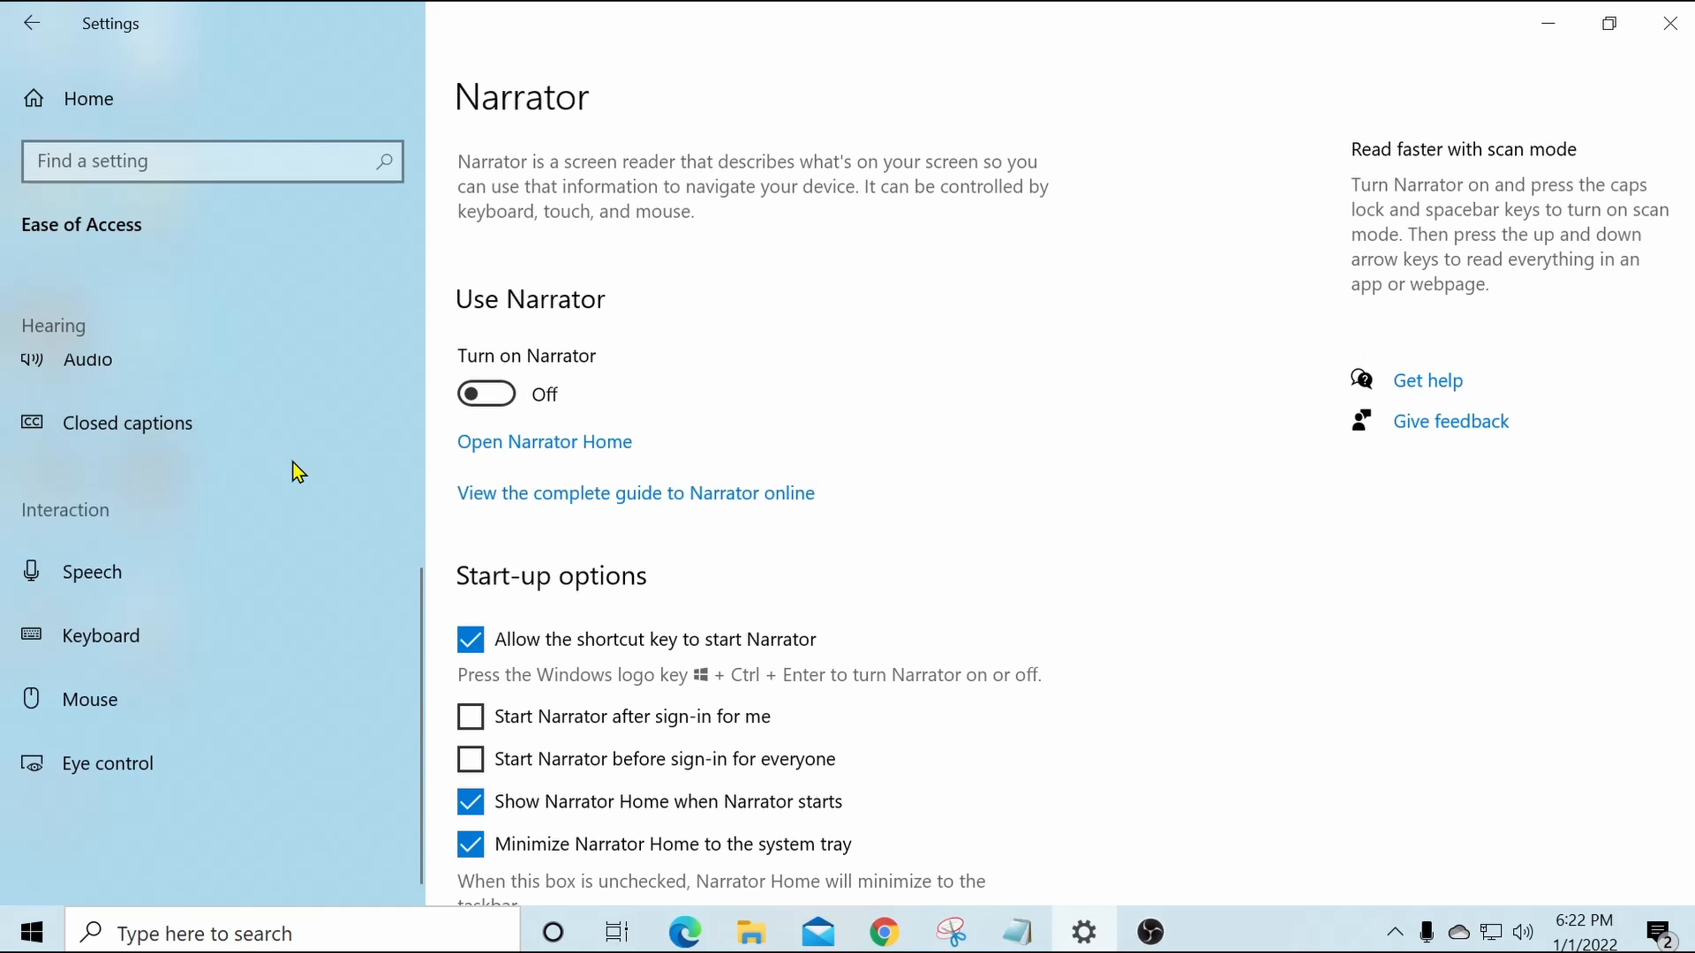